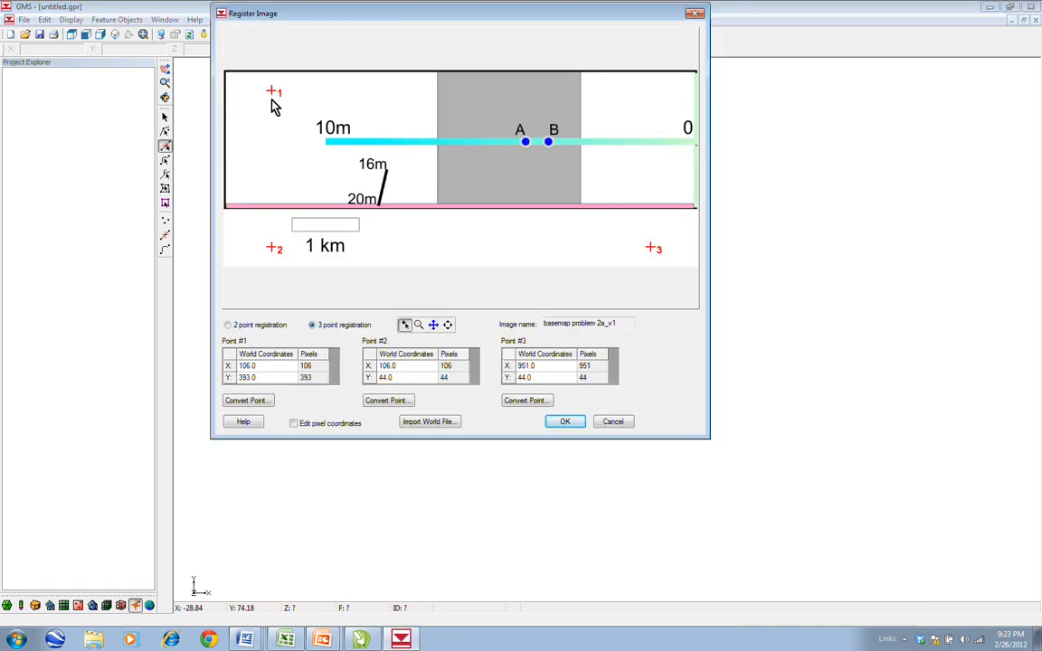
Move registration points 1, 2 and 3 onto the upper-left, lower-left and lower-right corners of the model area in the basemap image
drag(276, 96, 201, 59)
drag(280, 264, 229, 214)
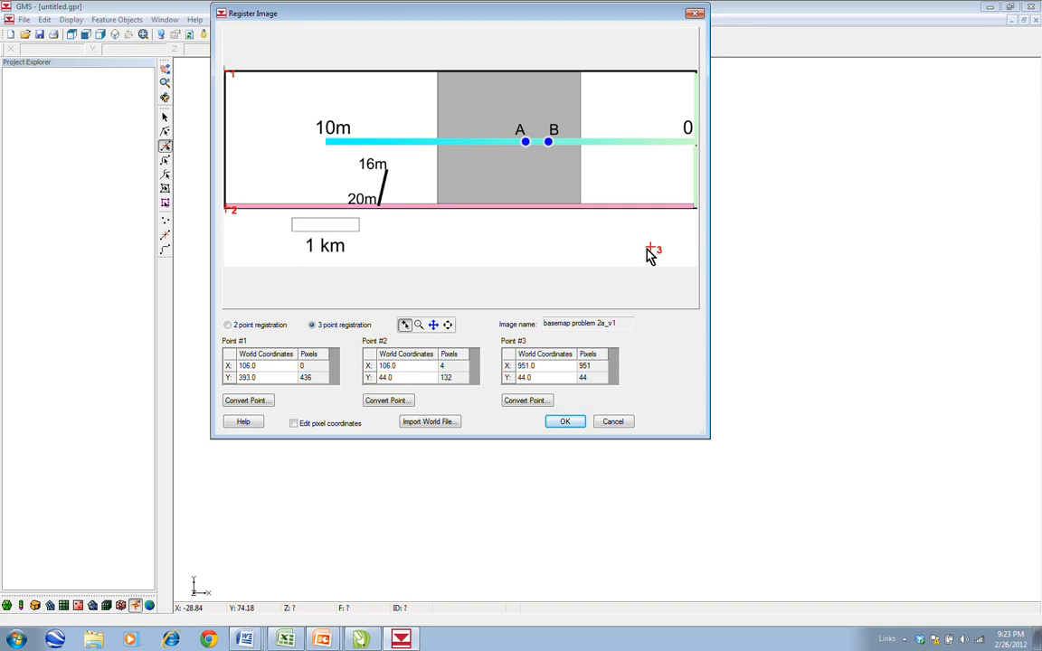
mouse_move(654, 248)
mouse_down()
mouse_move(695, 219)
mouse_move(695, 208)
mouse_up()
Set the world coordinates of registration point 1 to X 0, Y 2000
click(312, 369)
click(281, 371)
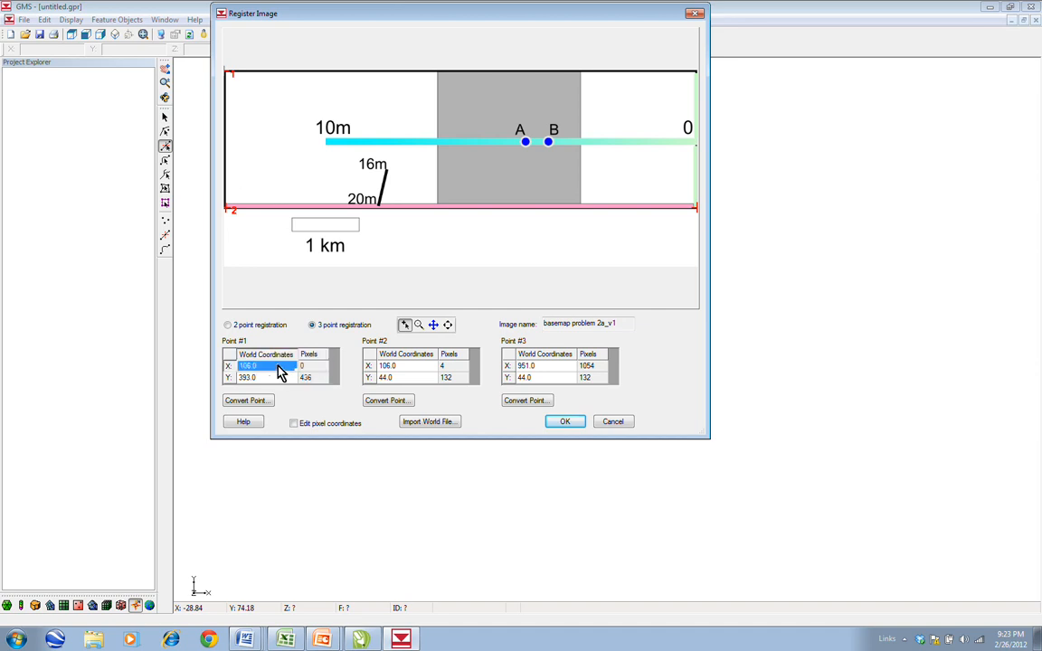
text(0)
click(261, 380)
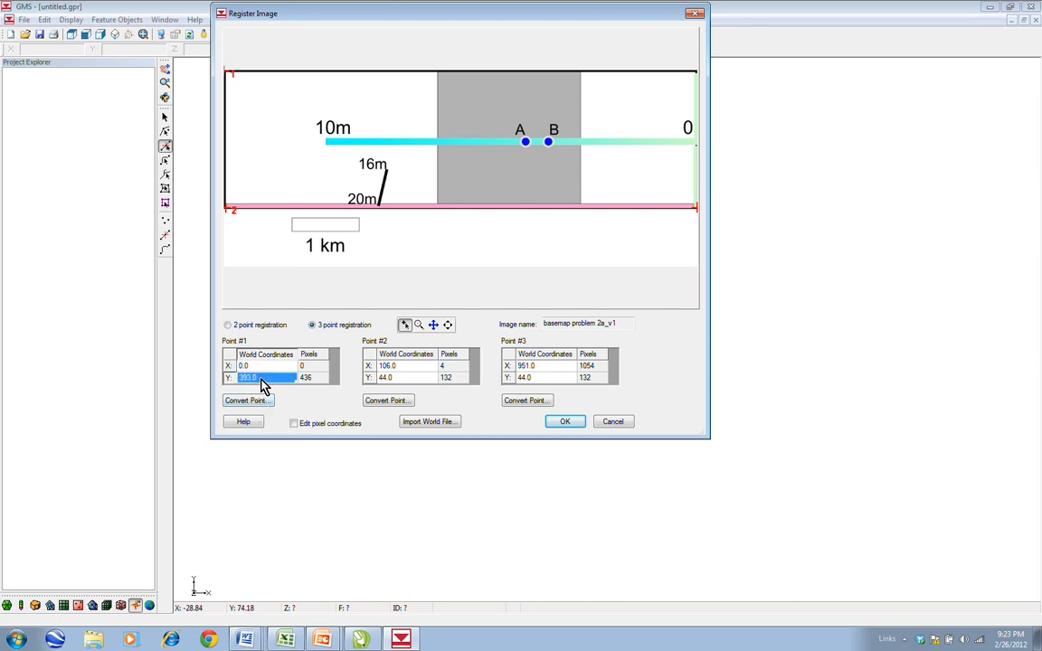
text(2)
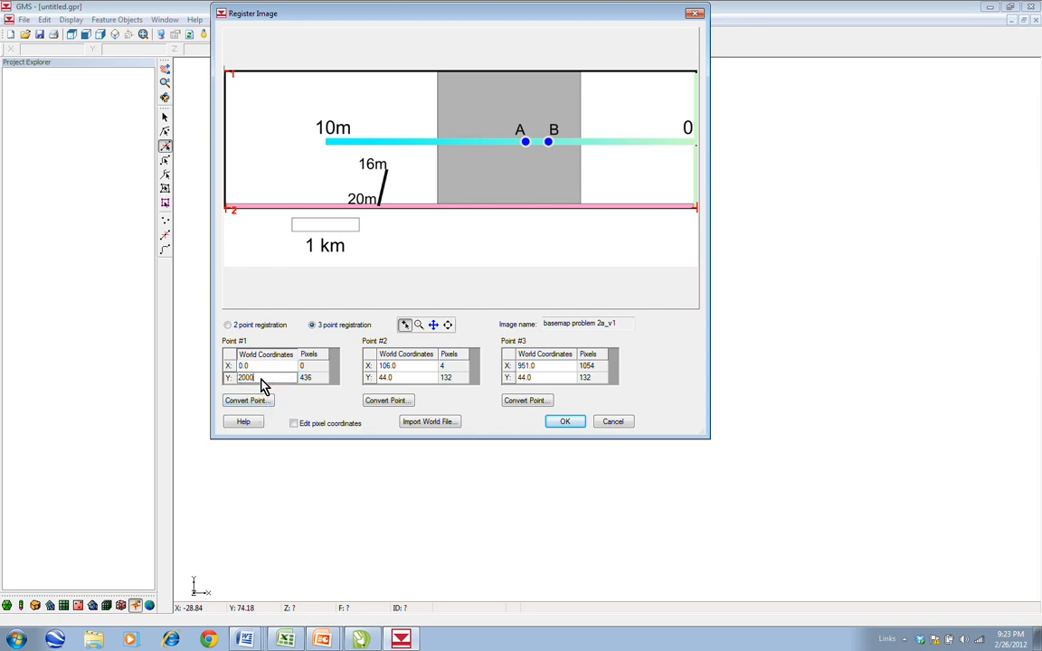
text(000)
Set the world coordinates of registration point 2 to X 0, Y 0
click(407, 365)
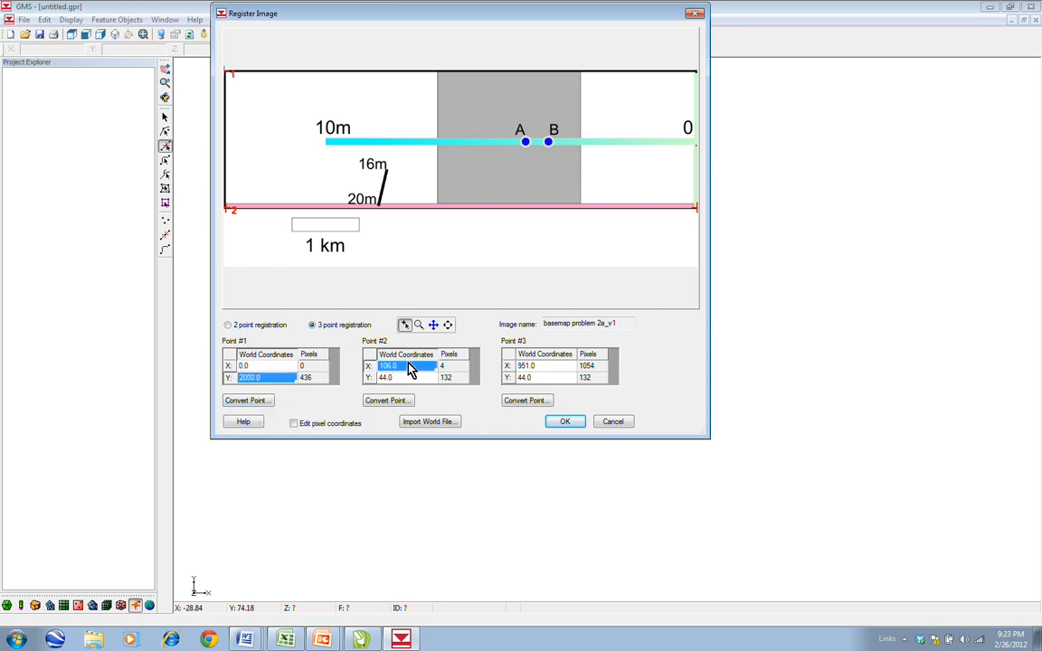
text(0)
key(Tab)
text(0)
Set registration point 3 to world coordinates X 7000, Y 0 and complete the image registration
click(530, 367)
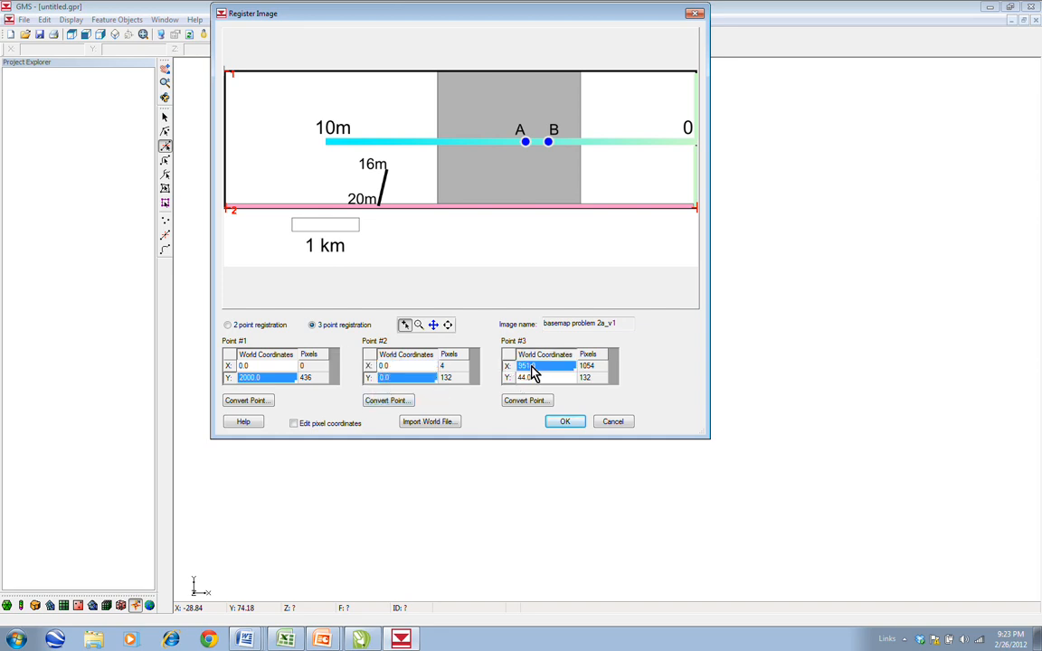
text(1000)
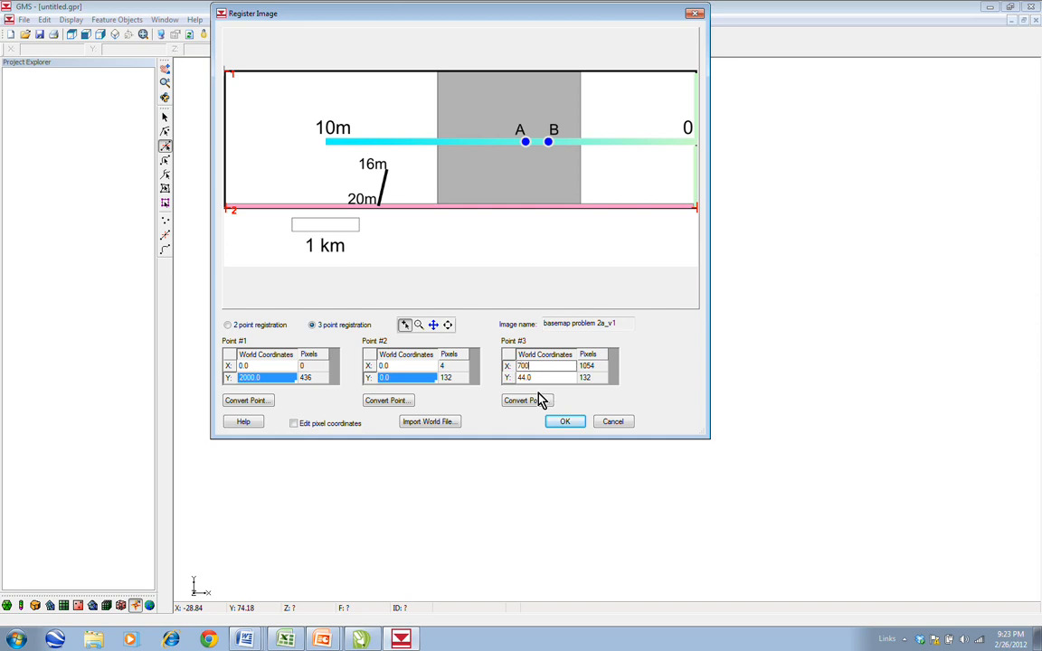
click(535, 380)
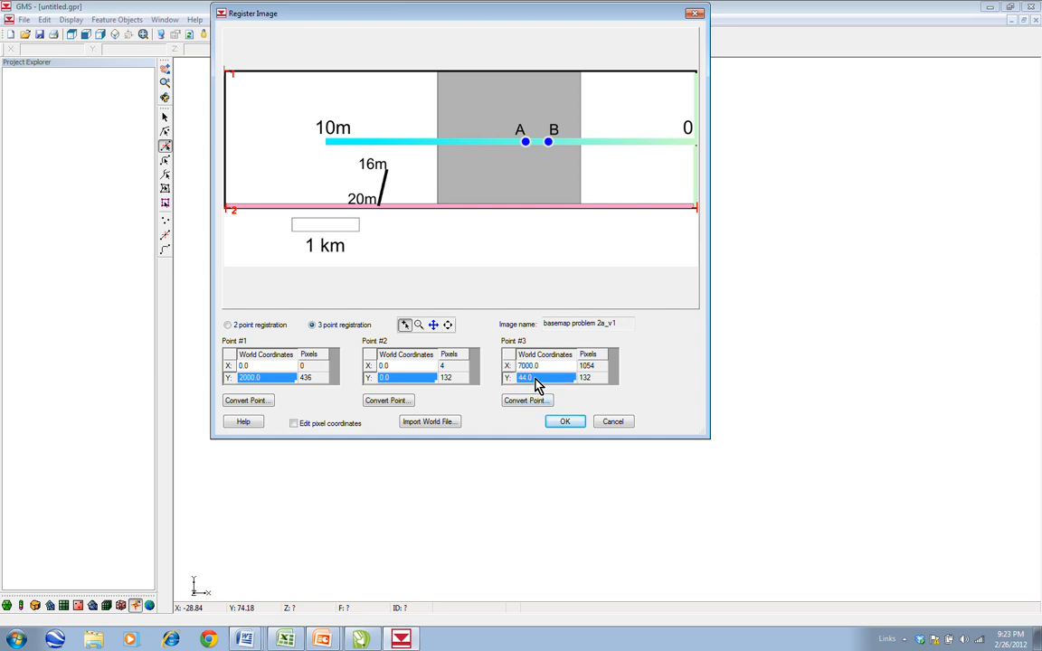
text(0)
click(563, 421)
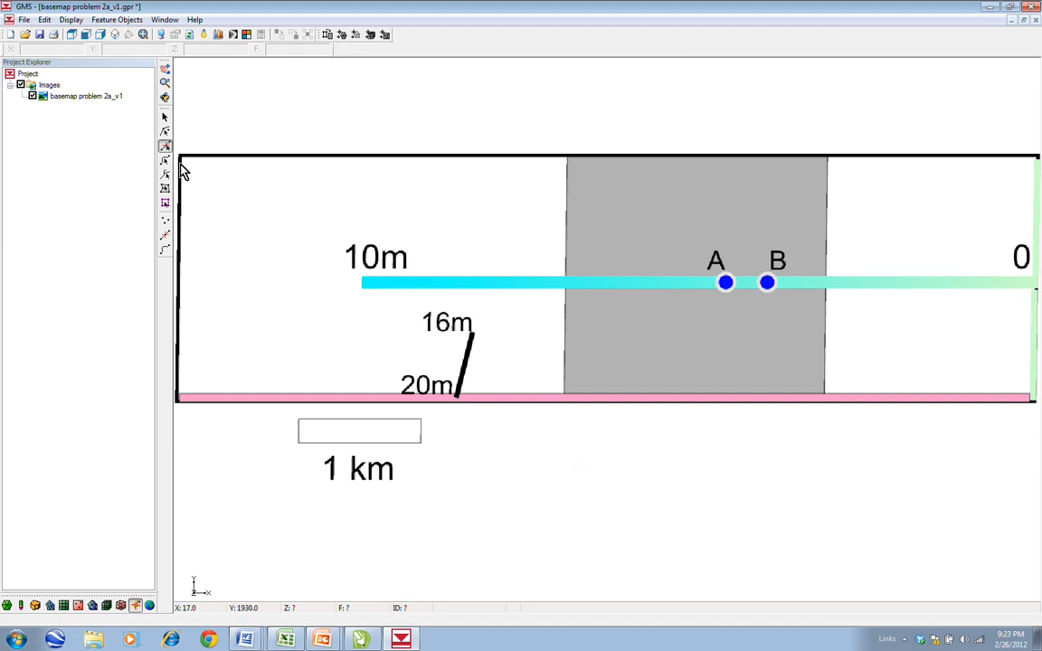
Create a new MODFLOW conceptual model in the project and name it Problem_2a
right_click(41, 87)
click(28, 76)
right_click(28, 77)
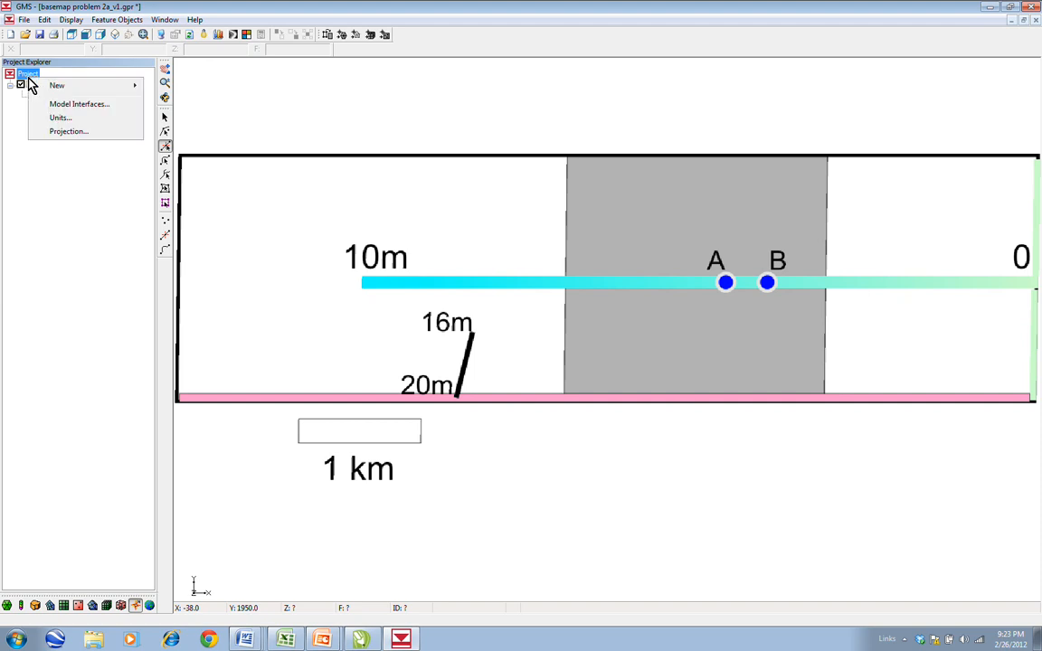
mouse_move(50, 87)
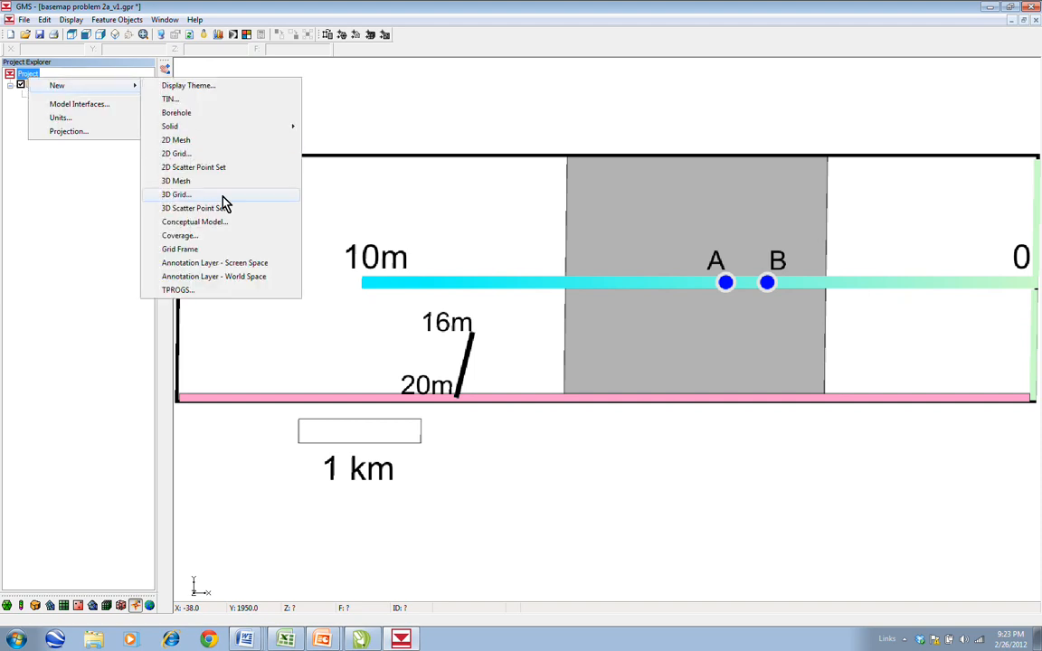
click(219, 223)
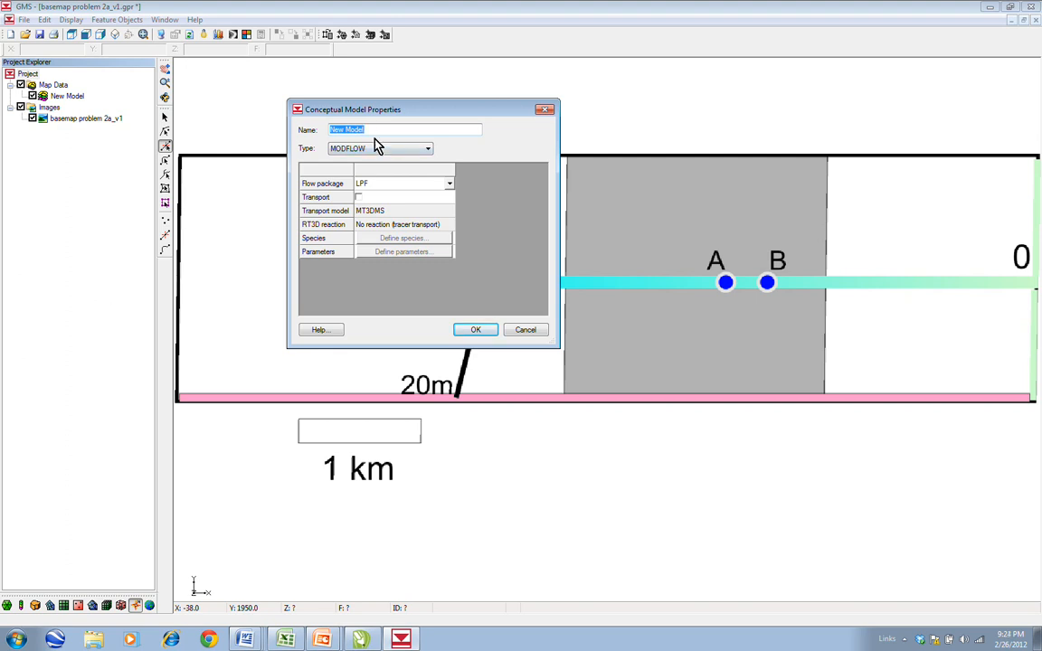
text(Problem_2a)
click(474, 332)
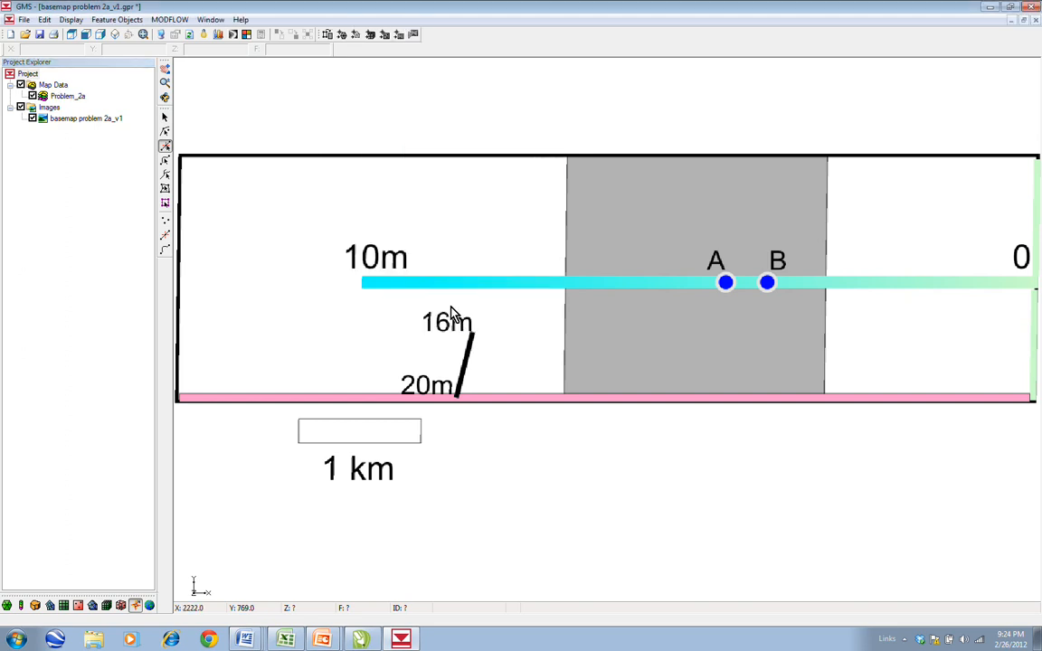
Add a new coverage named boundary to the Problem_2a model and use it to define the model boundary (active area)
right_click(74, 100)
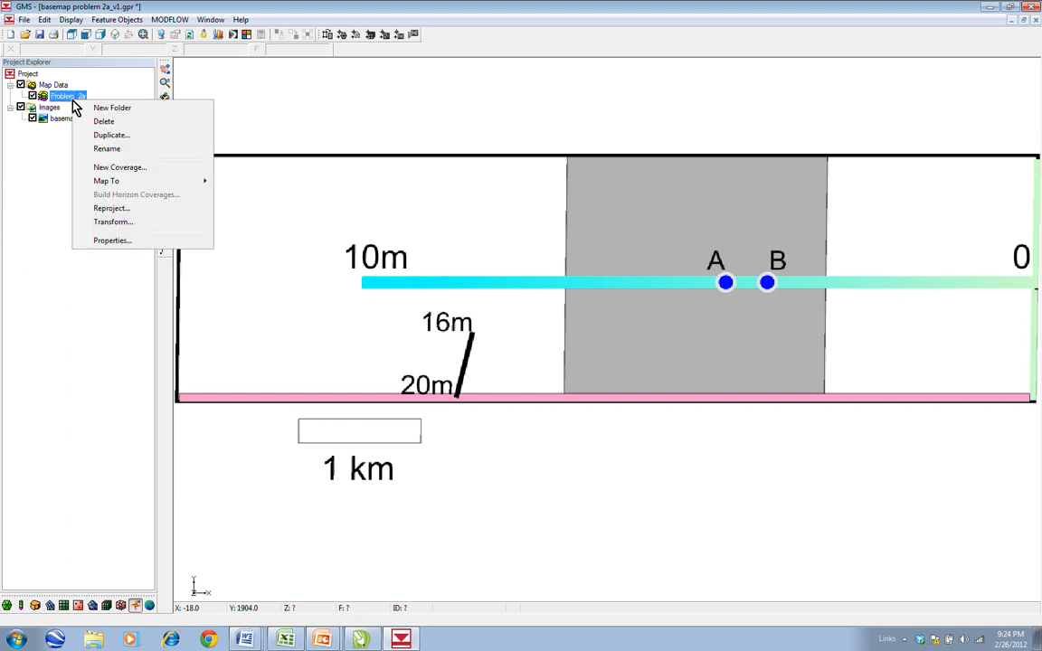
click(127, 167)
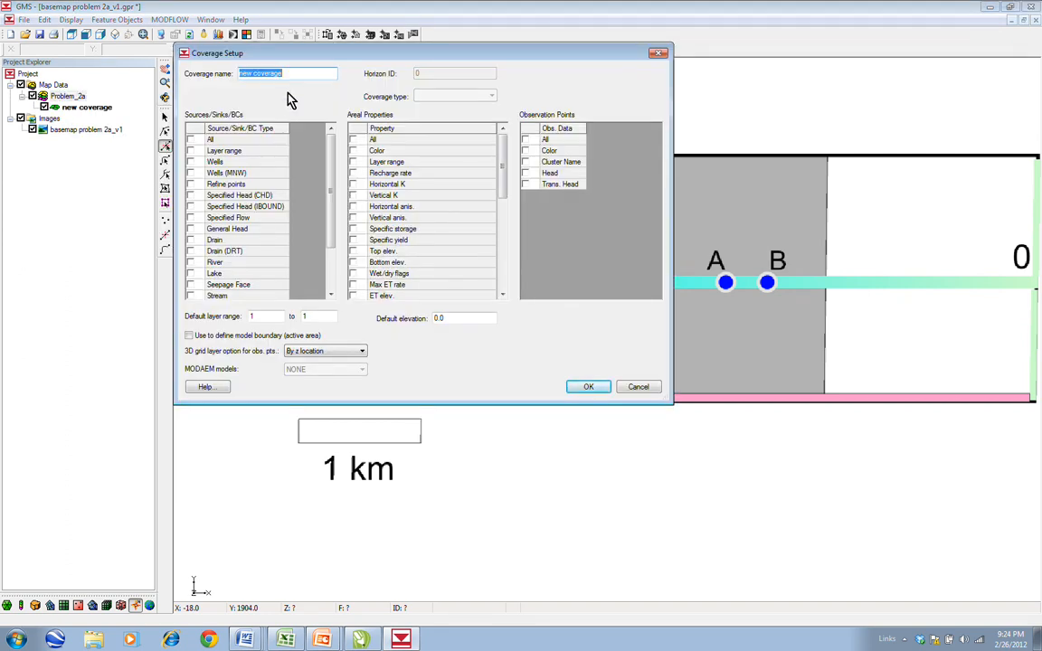
text(bounda)
key(BackSpace)
key(BackSpace)
text(a)
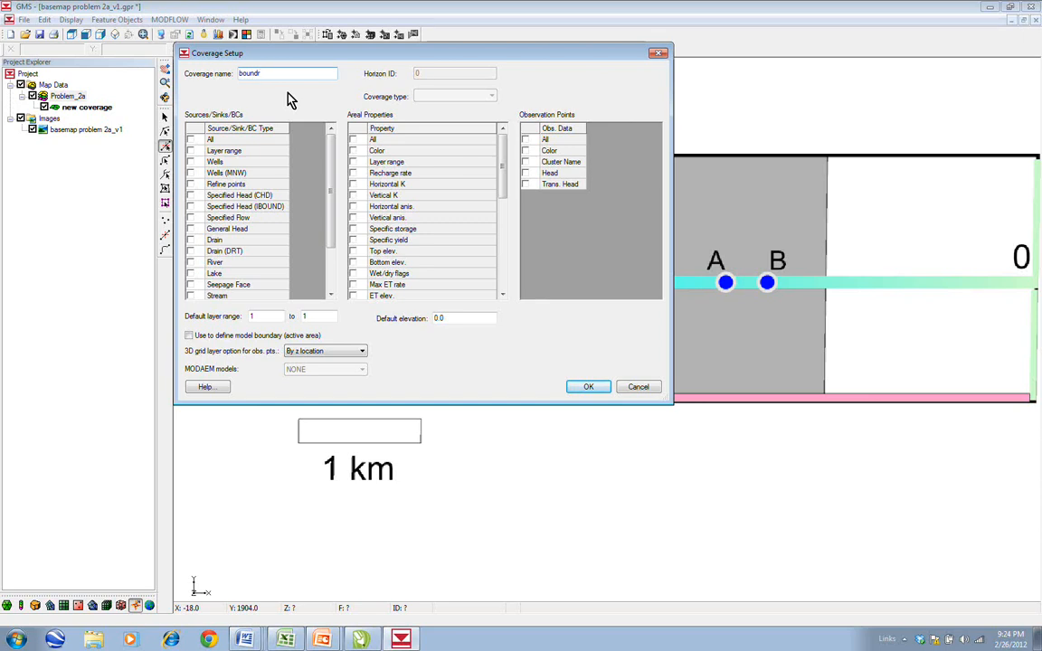
text(ry)
click(189, 336)
click(588, 390)
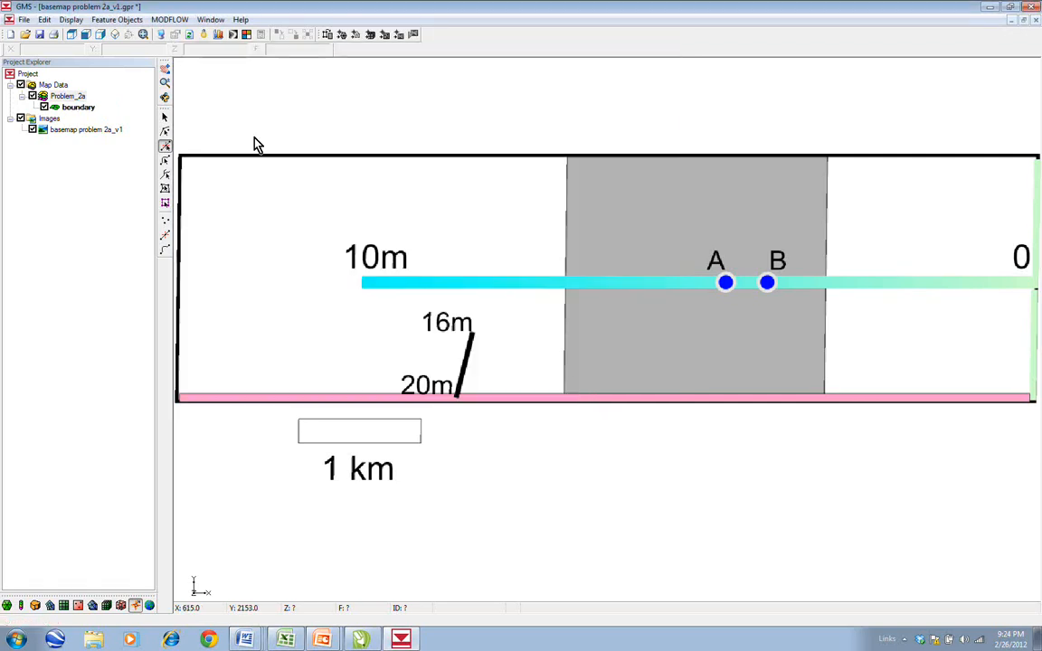
Duplicate the boundary coverage and rename the copy K
right_click(75, 111)
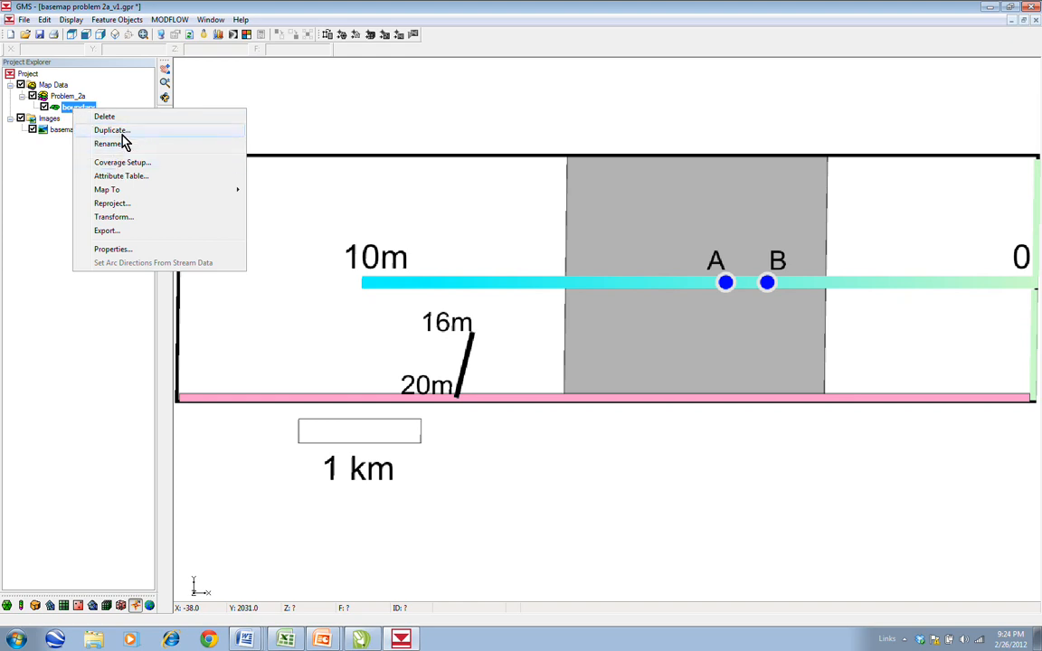
click(99, 132)
right_click(99, 127)
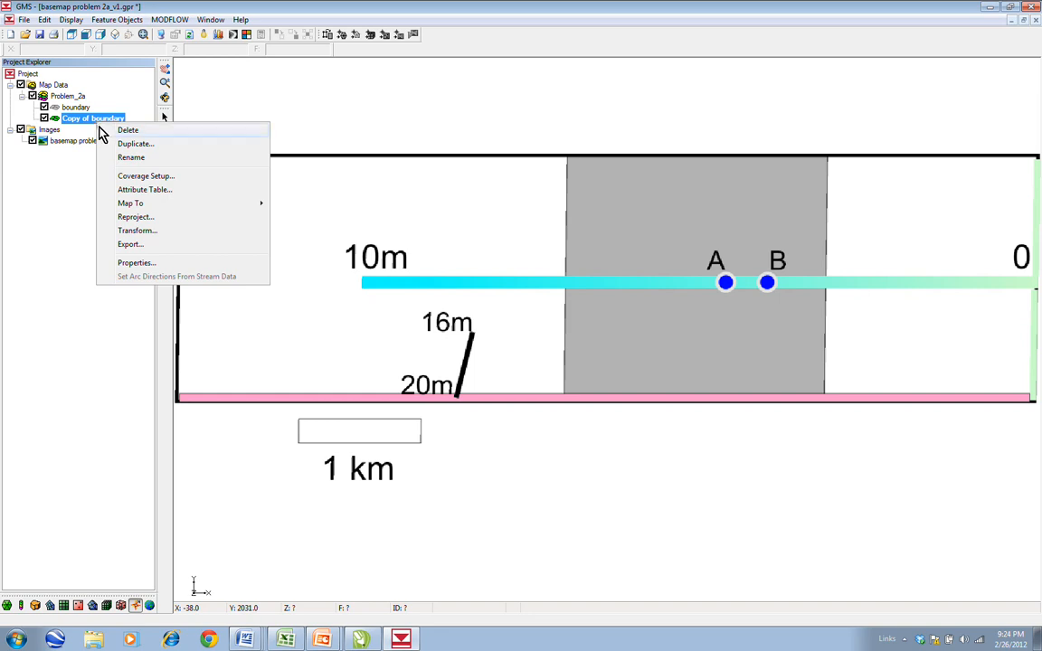
click(140, 159)
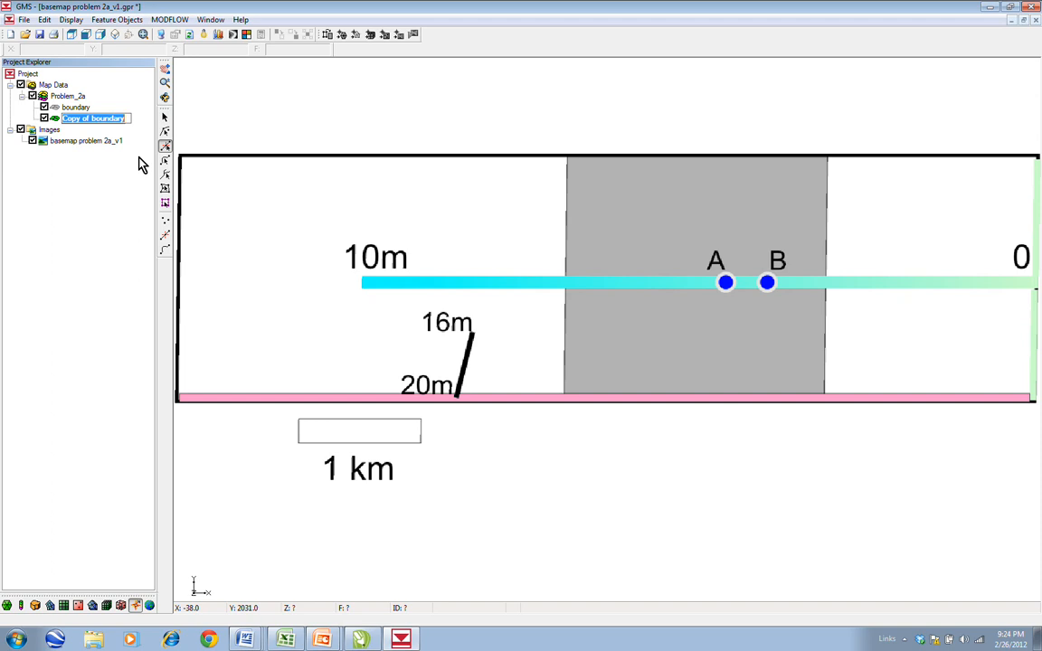
text(K)
click(63, 130)
Enable the Horizontal K, Horizontal anis. and Vertical anis. areal properties in the setup of the K coverage
right_click(66, 122)
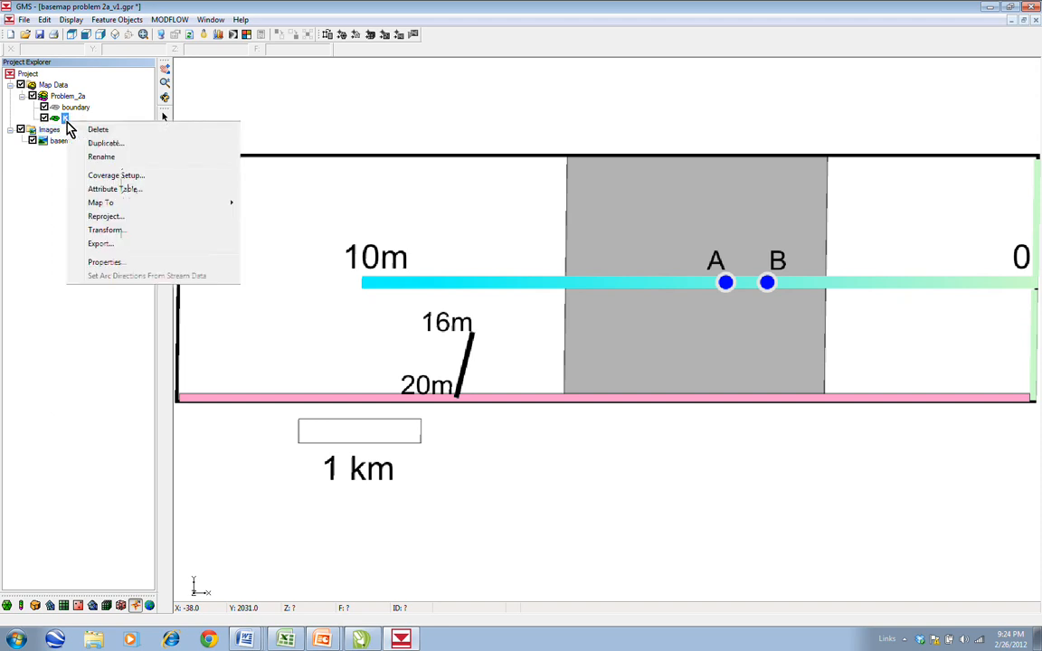
click(127, 177)
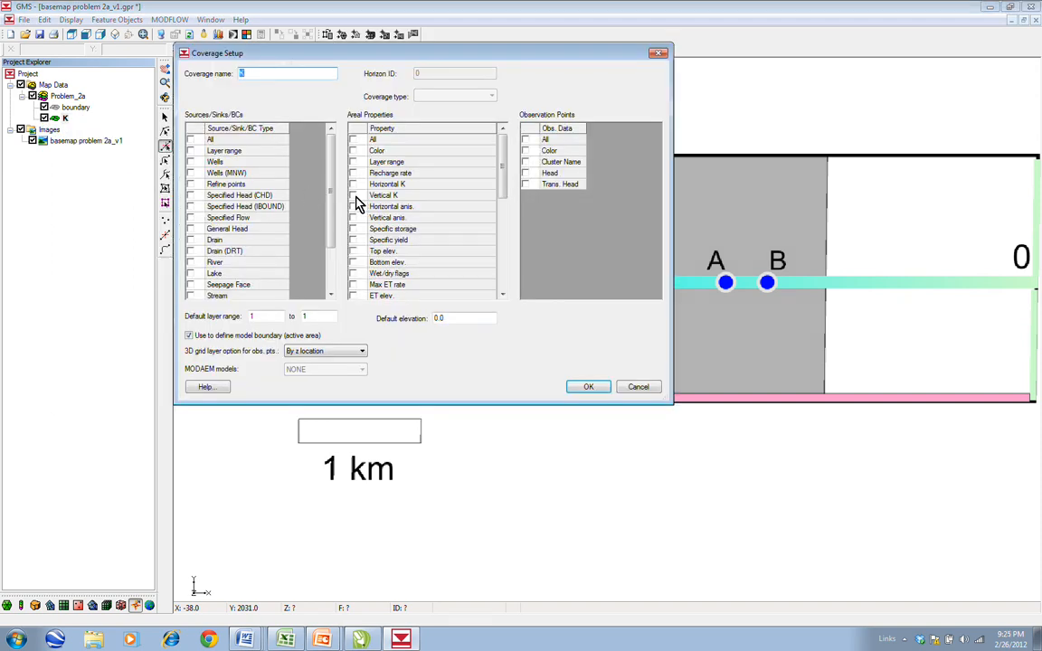
click(354, 185)
click(353, 206)
click(354, 218)
click(590, 388)
Duplicate the boundary coverage again and rename the copy recharge
click(68, 108)
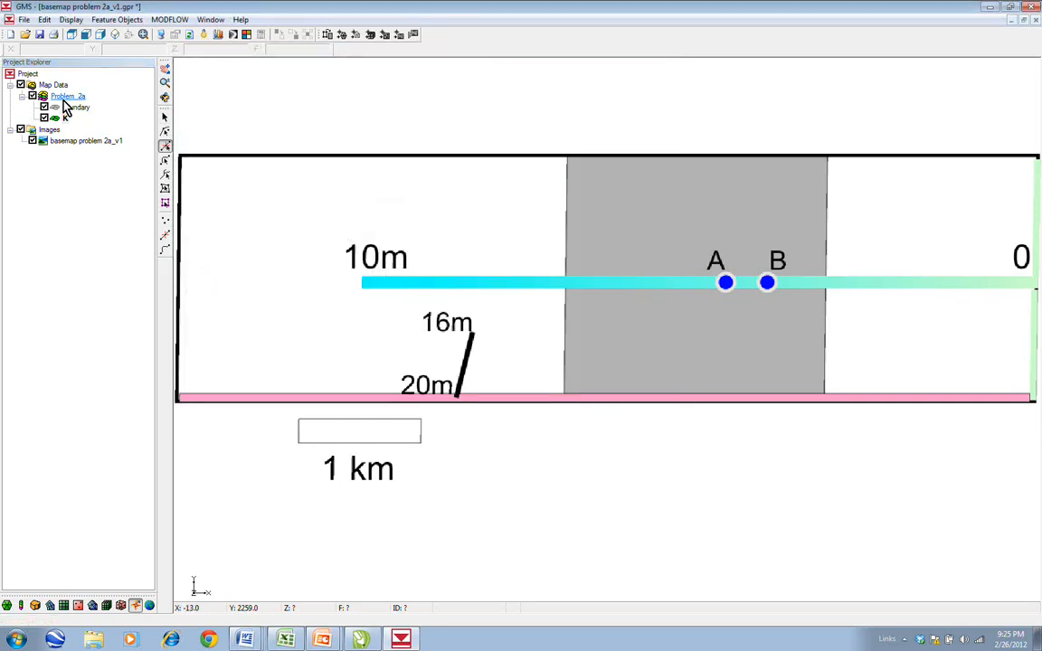
right_click(65, 98)
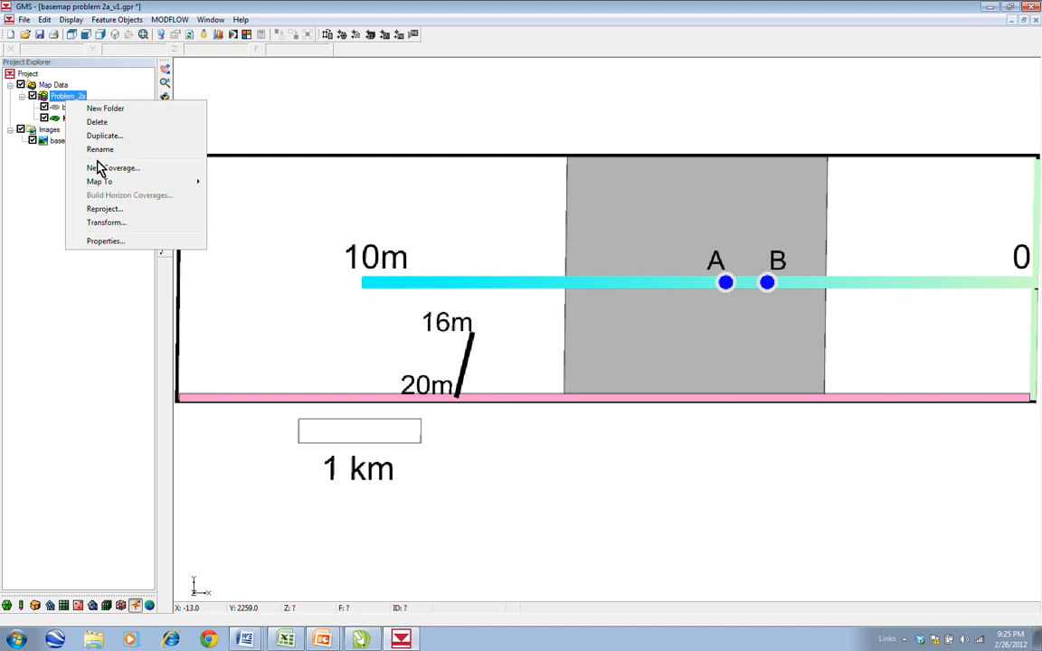
click(56, 108)
right_click(57, 110)
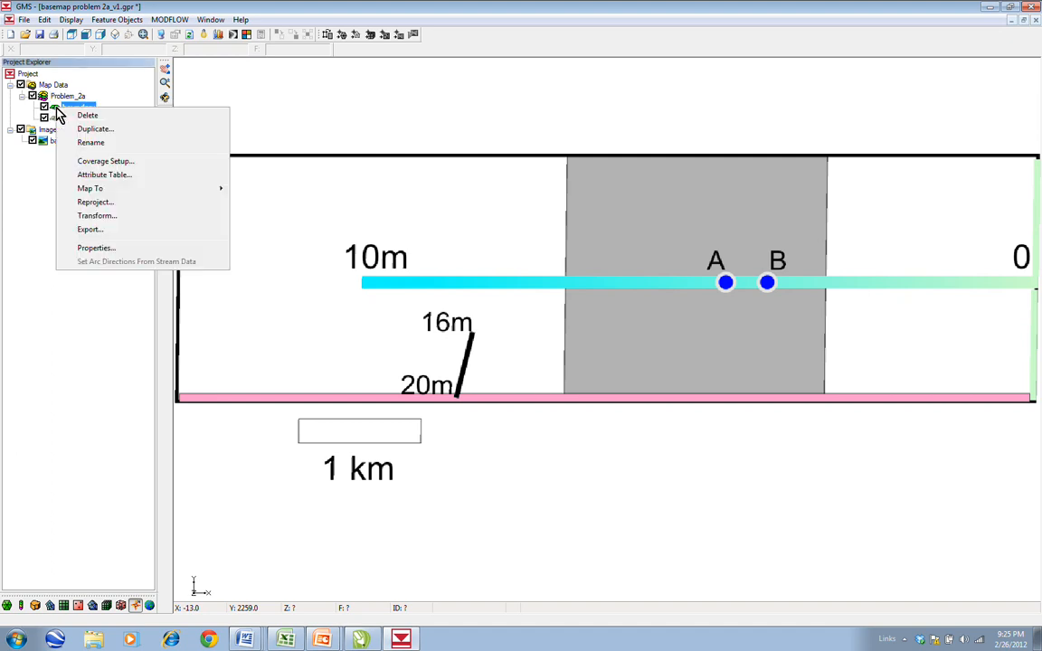
click(95, 128)
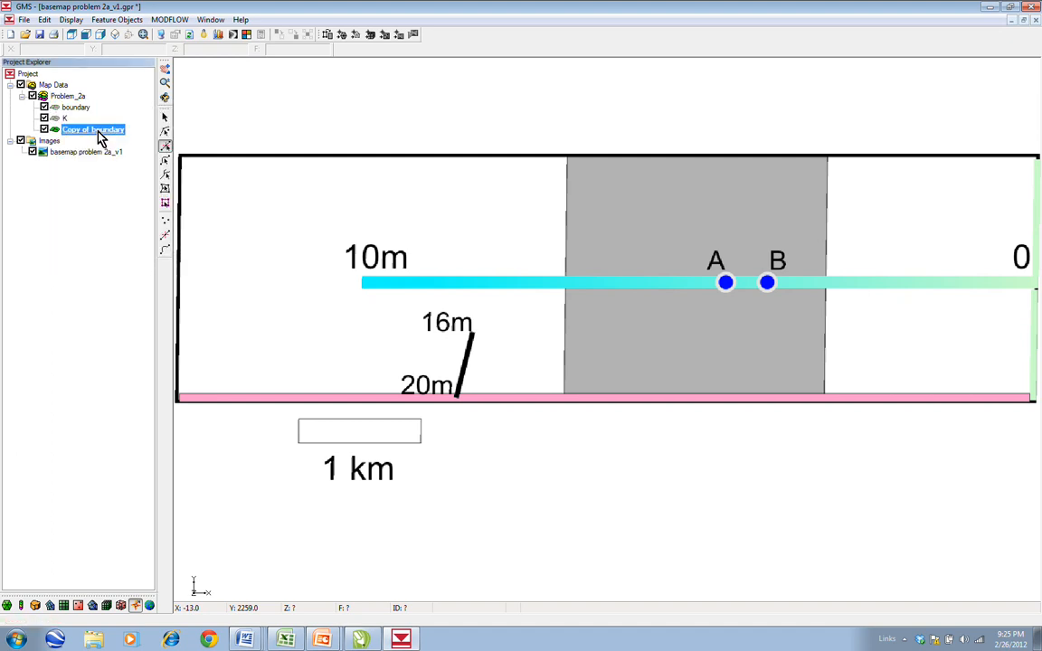
right_click(97, 132)
click(127, 167)
text(recharg)
right_click(70, 138)
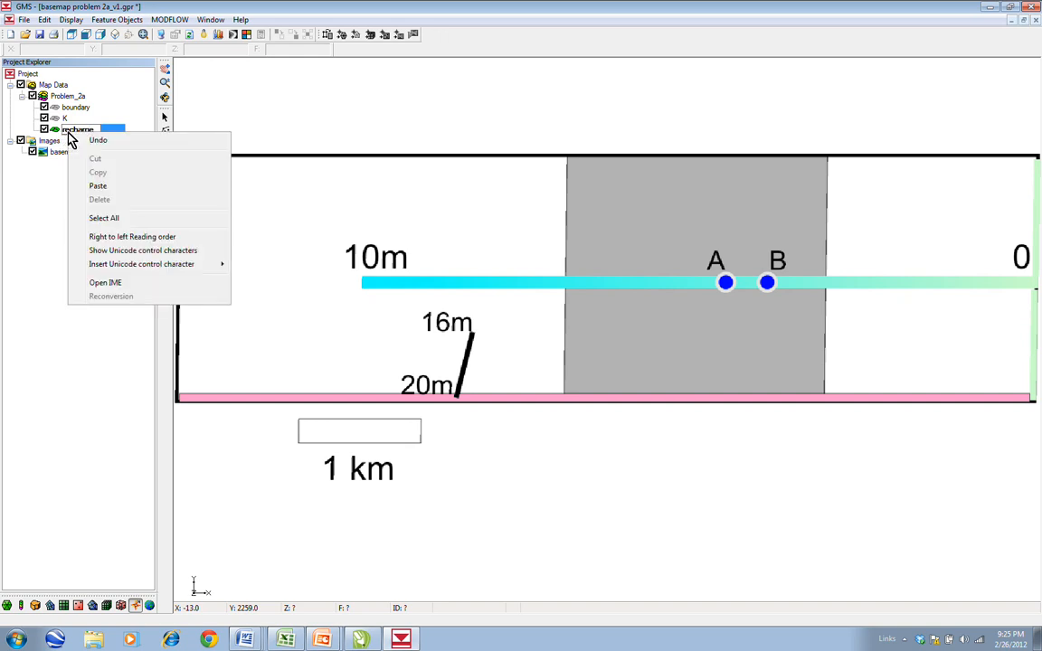
click(12, 176)
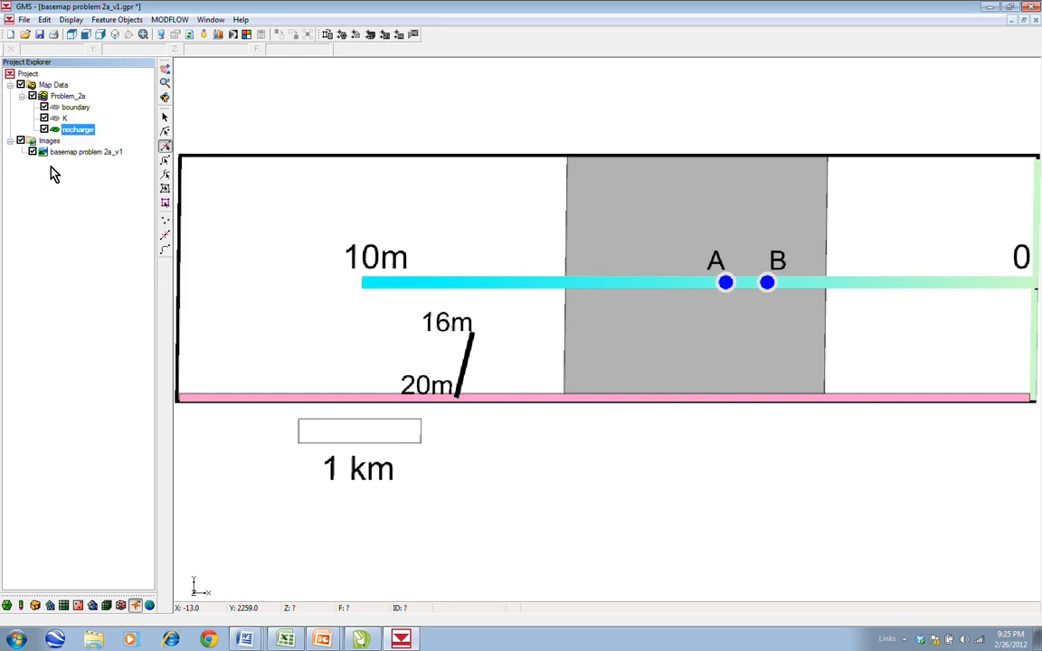
right_click(65, 137)
click(81, 200)
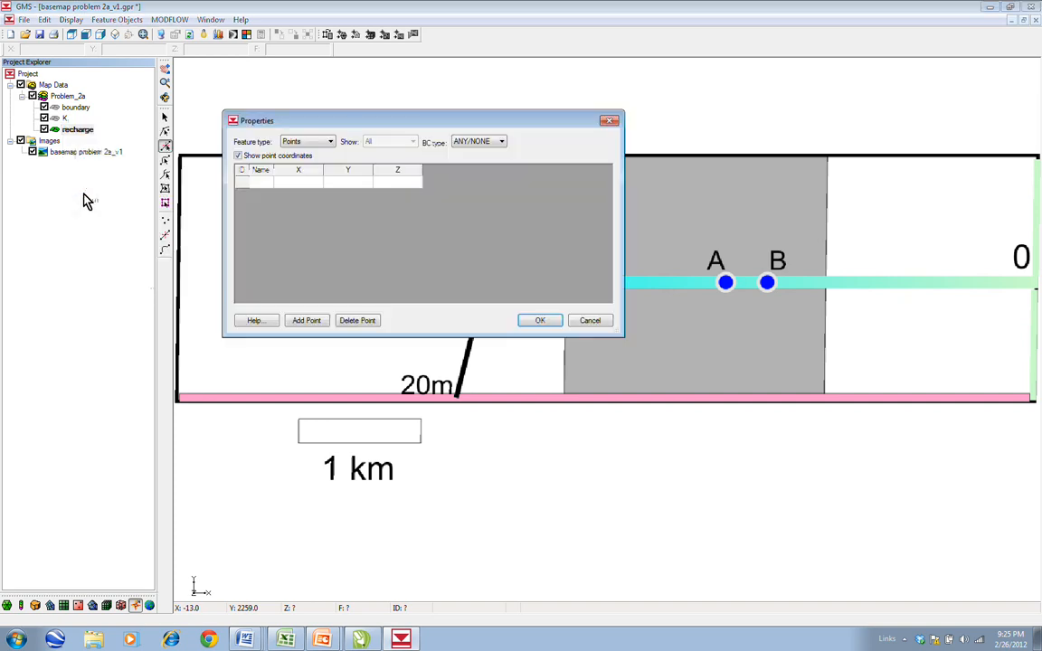
click(589, 321)
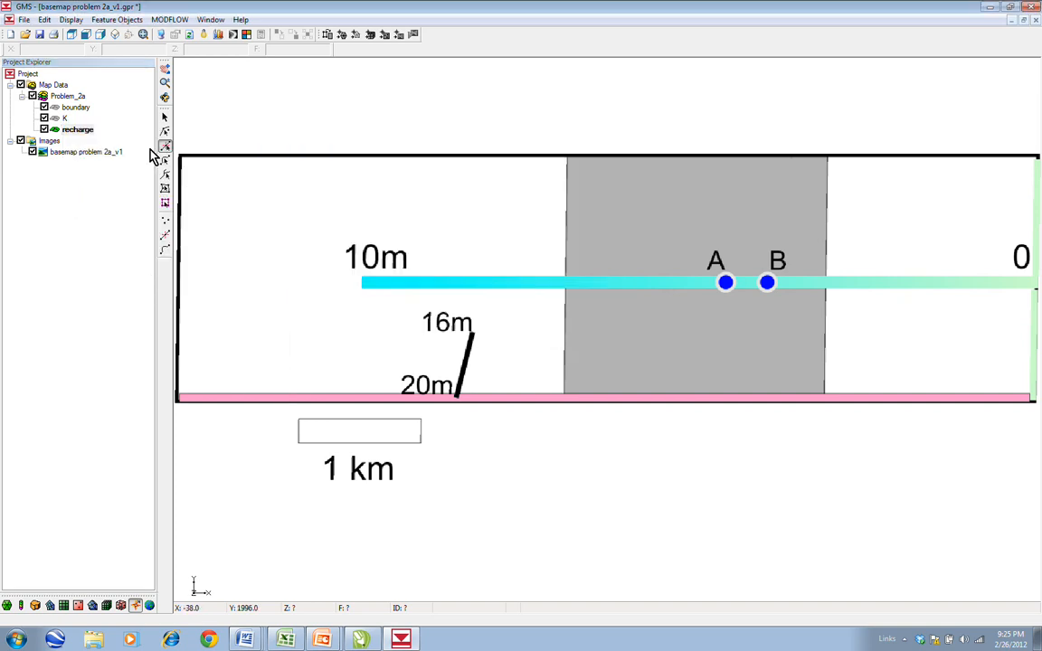
Enable the Recharge rate areal property in the setup of the recharge coverage
right_click(90, 131)
click(125, 185)
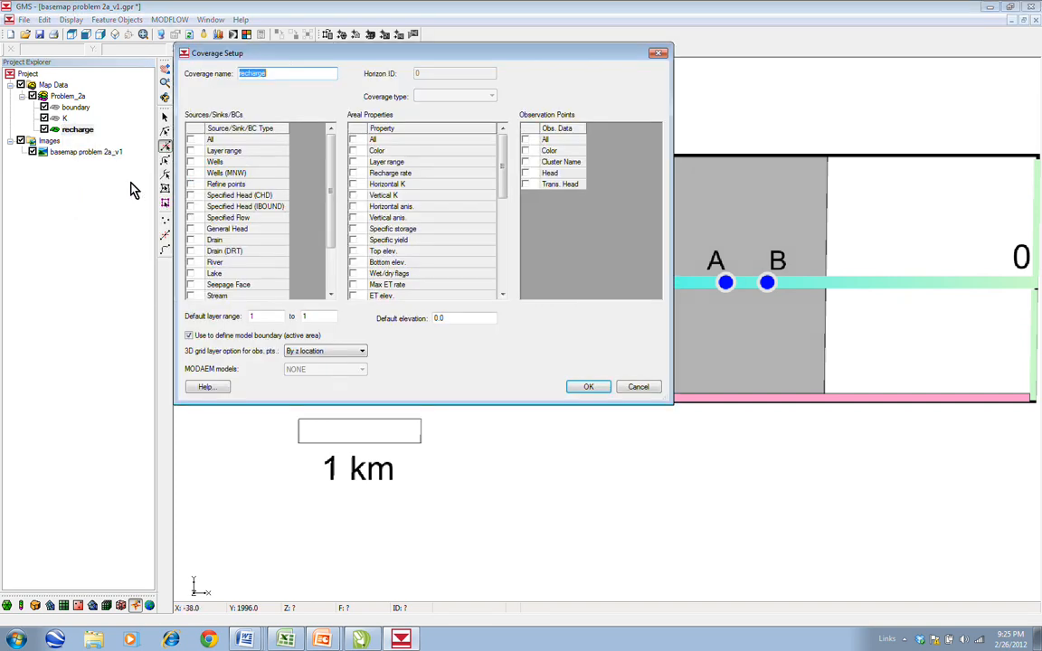
click(353, 173)
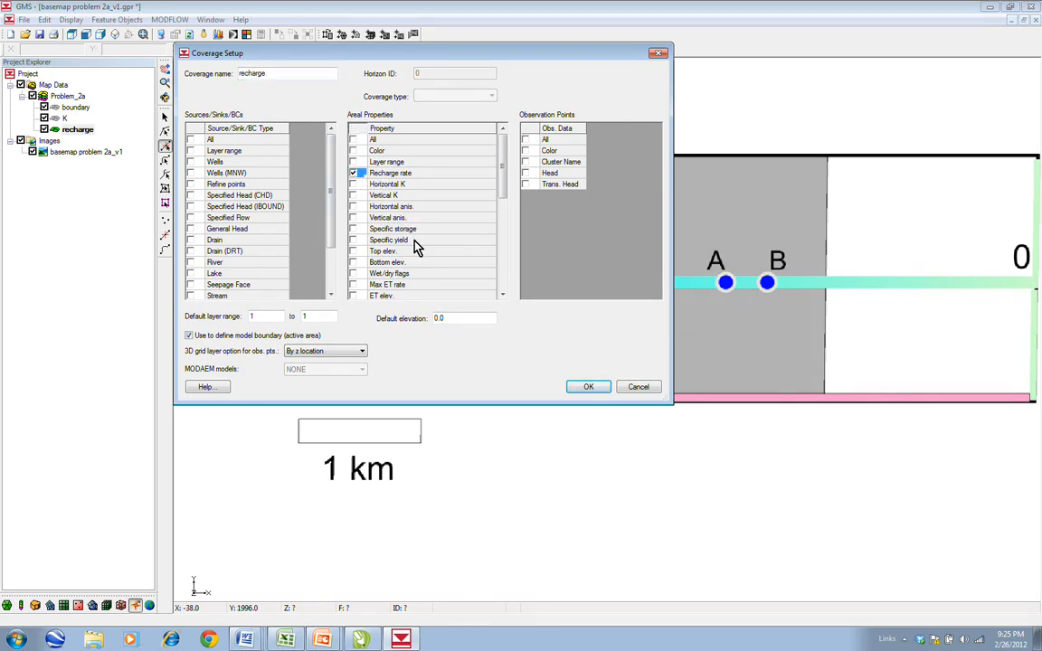
click(590, 387)
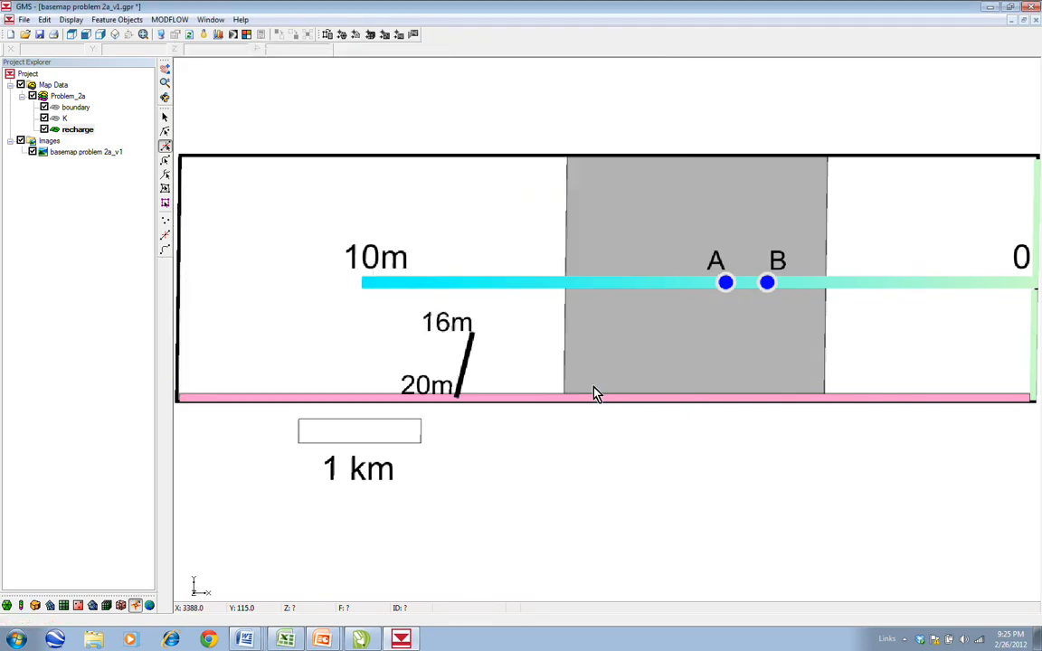
Set the default layer range of the K coverage to 1 to 5 in its coverage setup
click(65, 118)
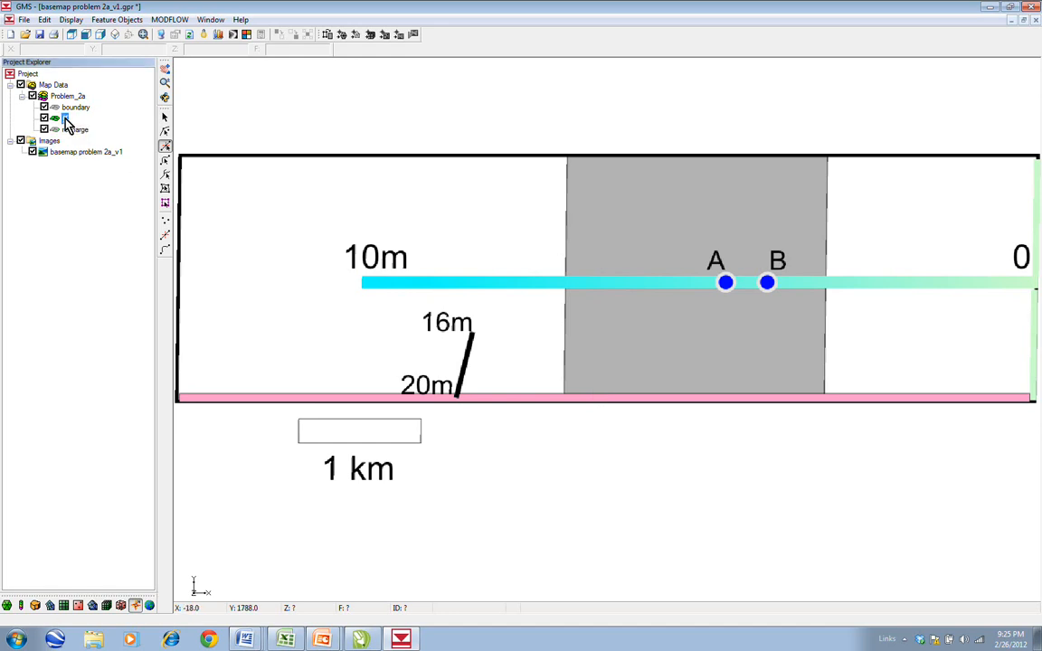
click(64, 129)
click(64, 118)
right_click(64, 119)
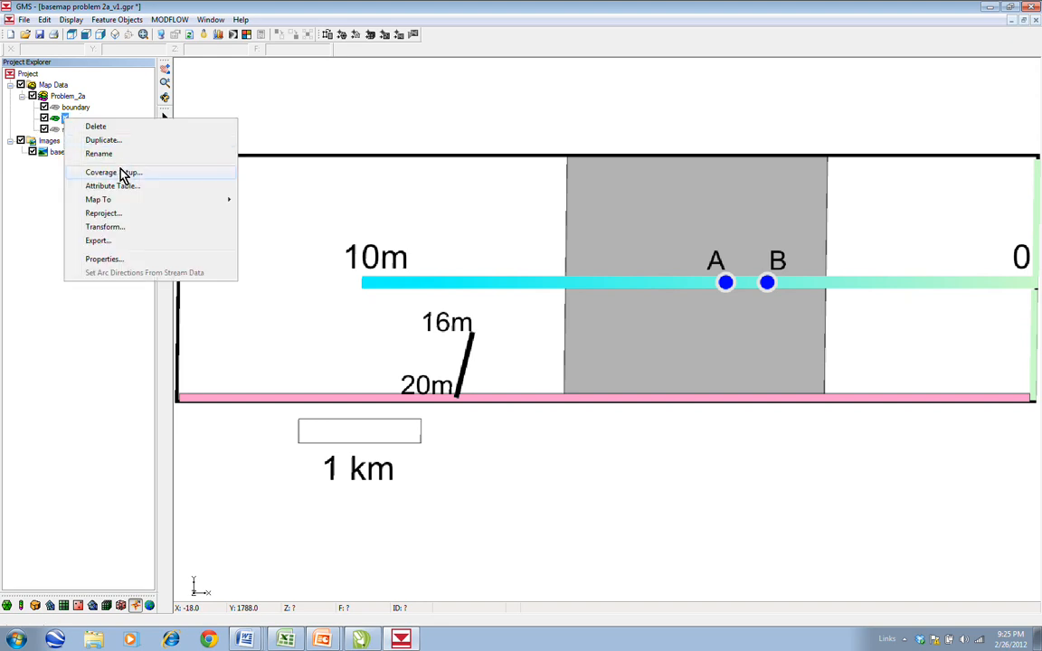
click(159, 173)
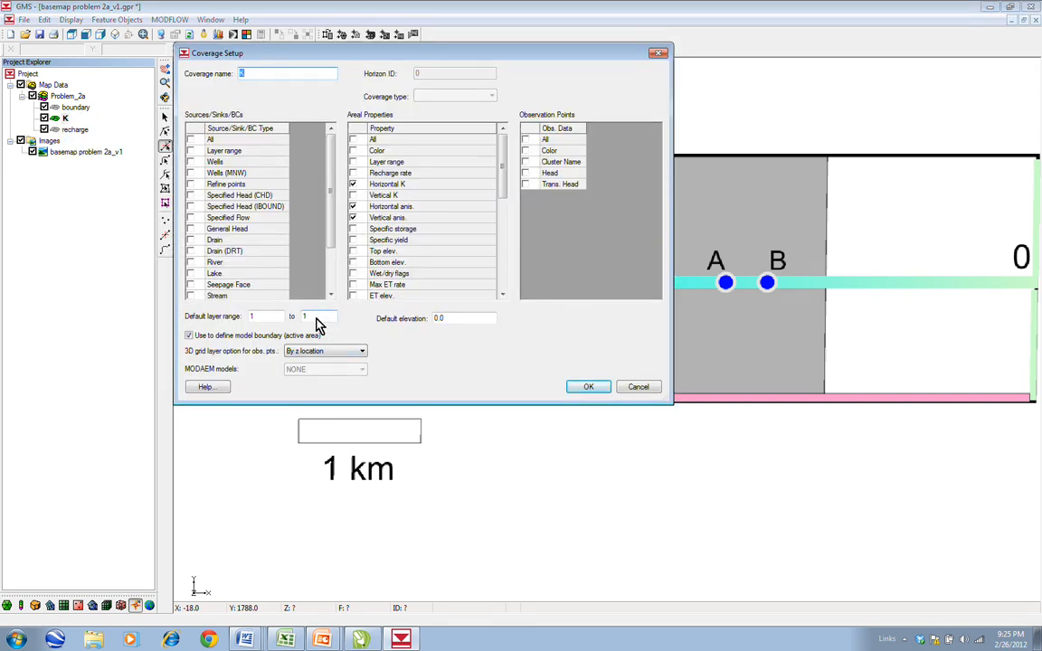
click(317, 323)
key(BackSpace)
text(5)
click(592, 391)
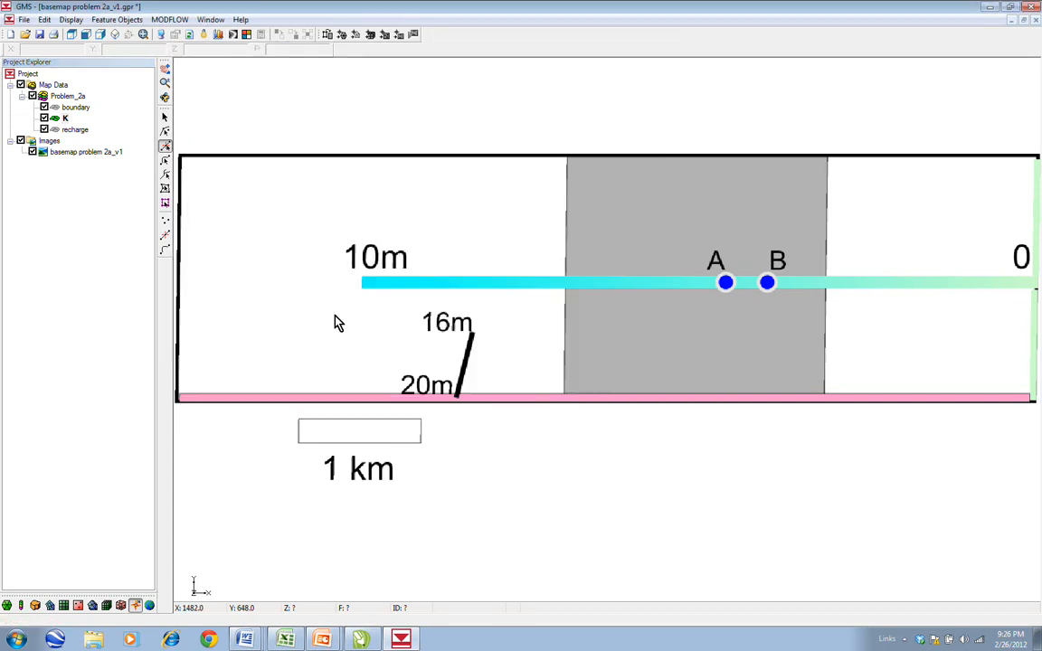
Create a new coverage named stream in the Problem_2a model with the Specified Head (CHD) source/sink type enabled
right_click(71, 100)
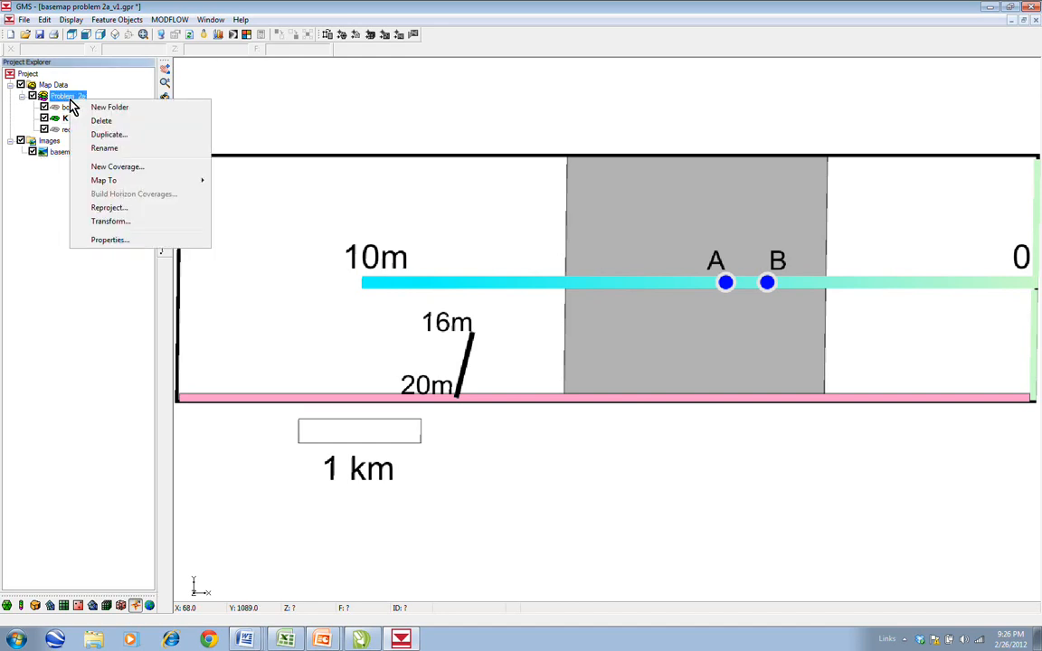
click(116, 166)
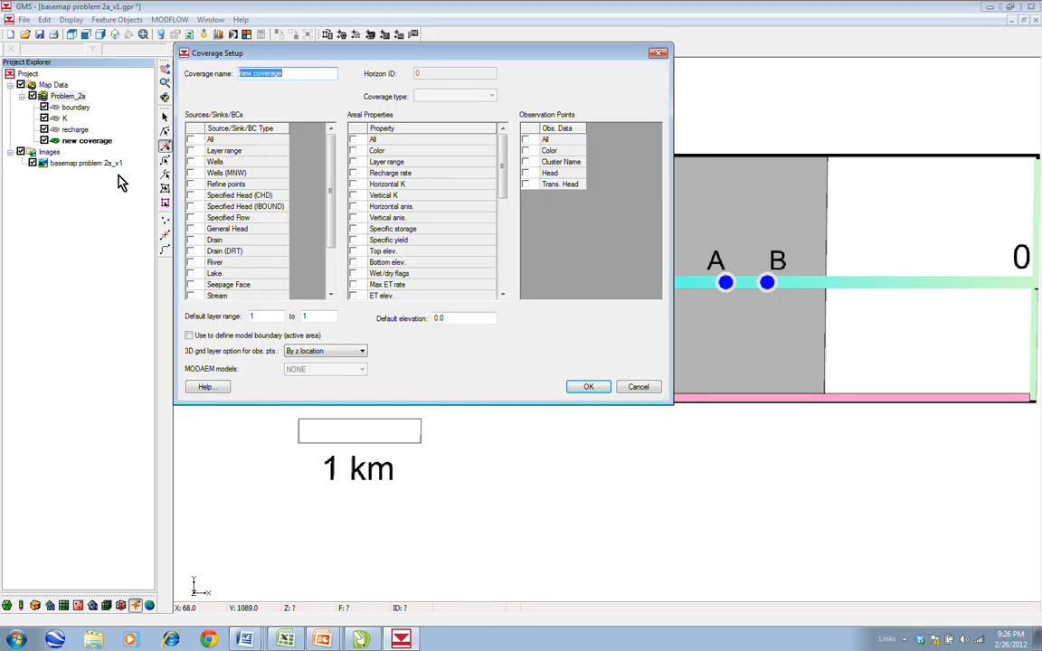
text(stream)
click(192, 198)
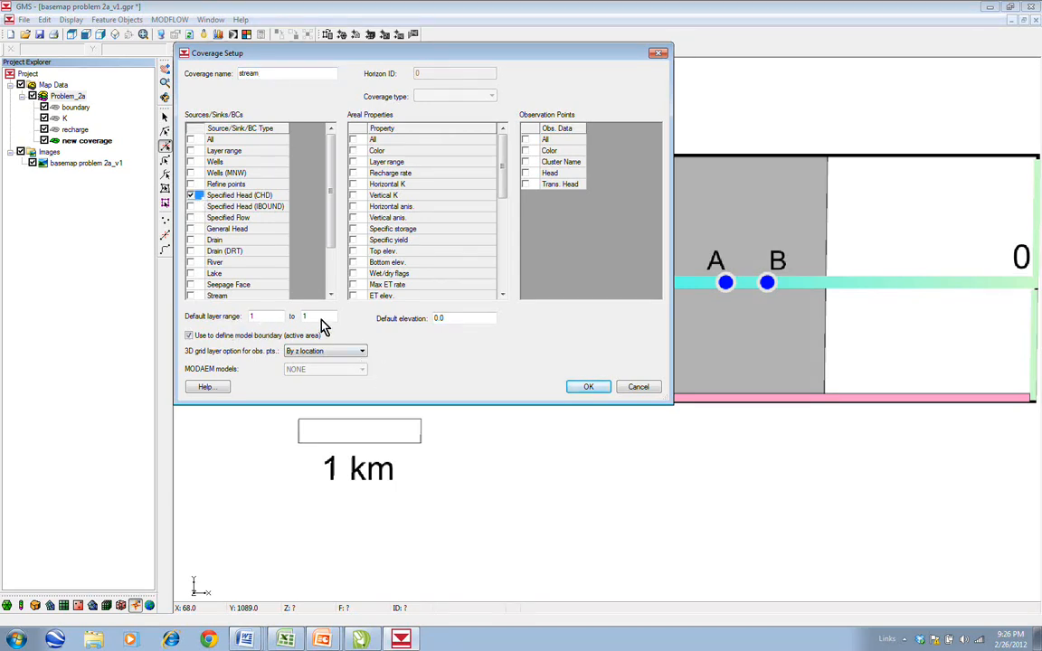
click(588, 387)
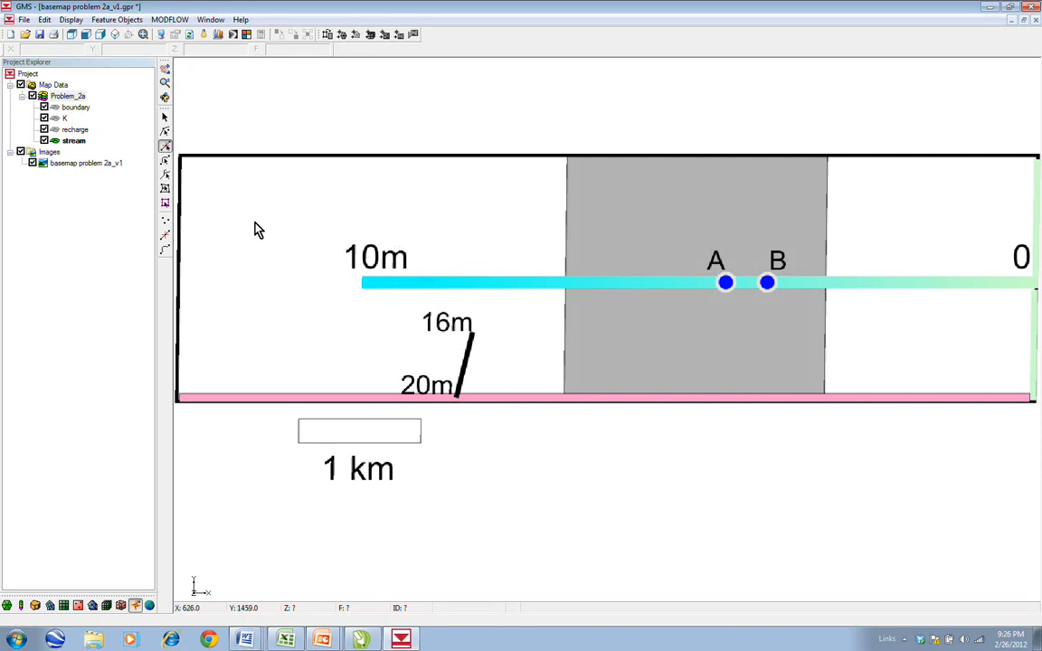
click(62, 120)
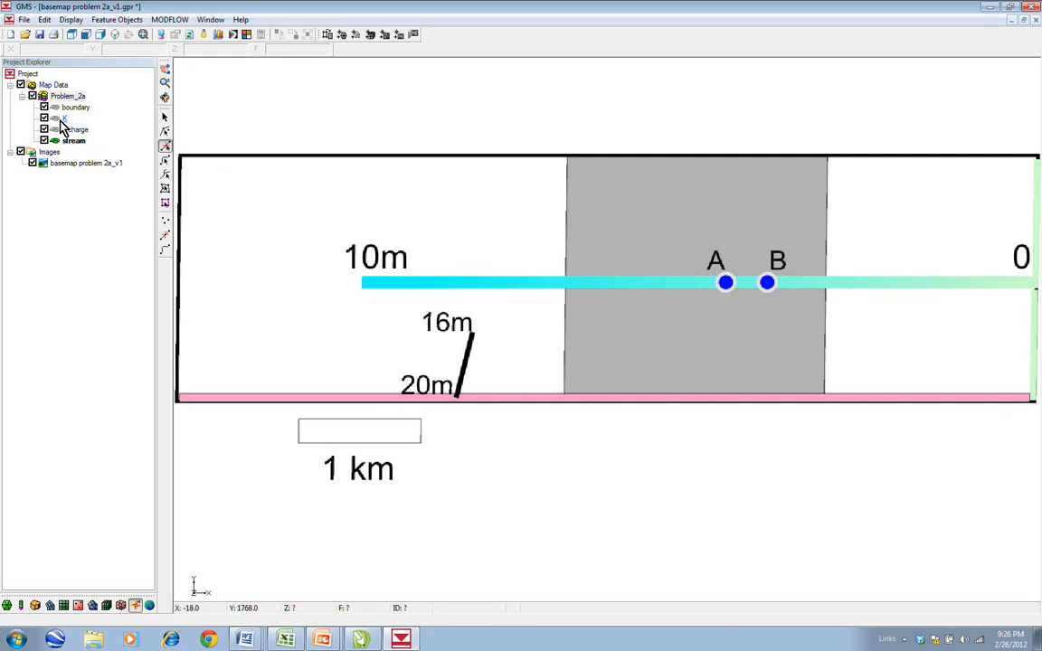
click(119, 21)
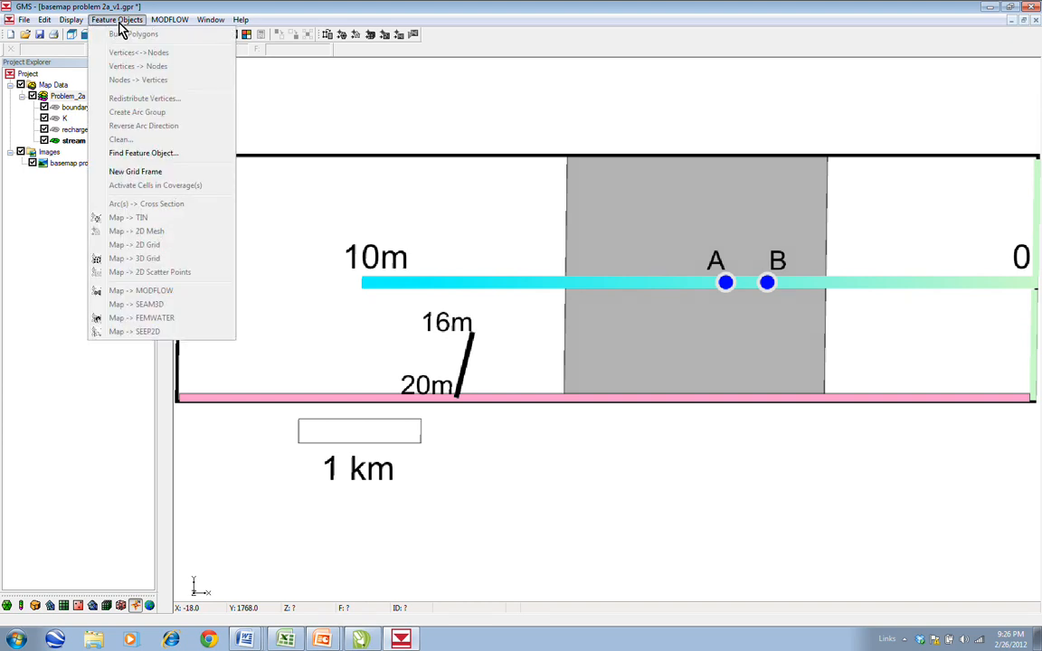
click(65, 118)
Trace the basemap's rectangular model outline as a closed arc in the boundary coverage and build its polygon
click(74, 111)
click(117, 20)
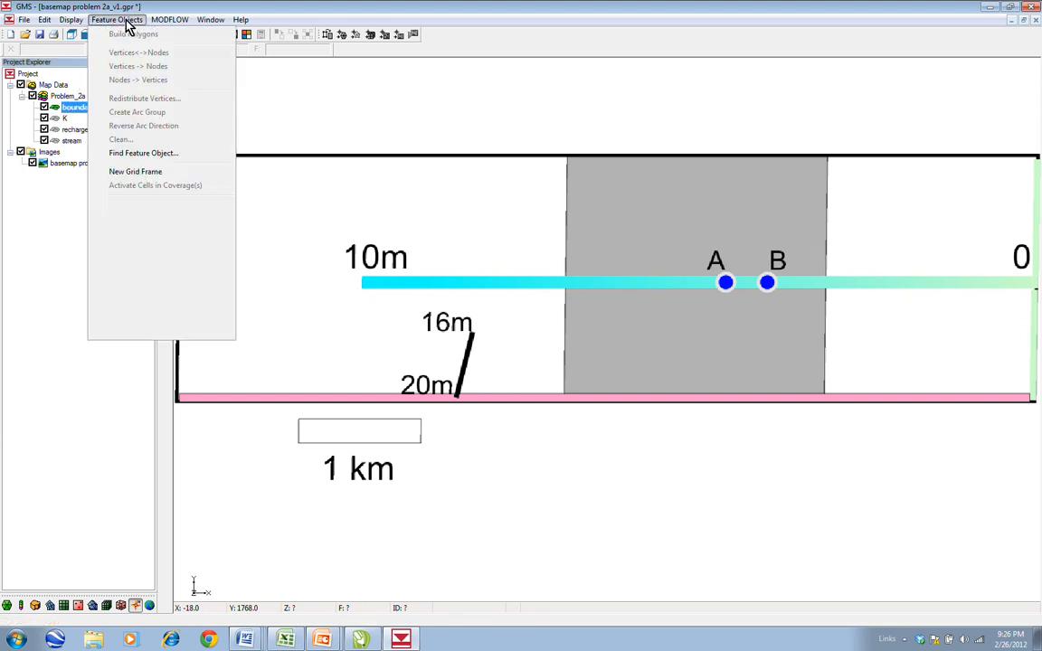
click(77, 110)
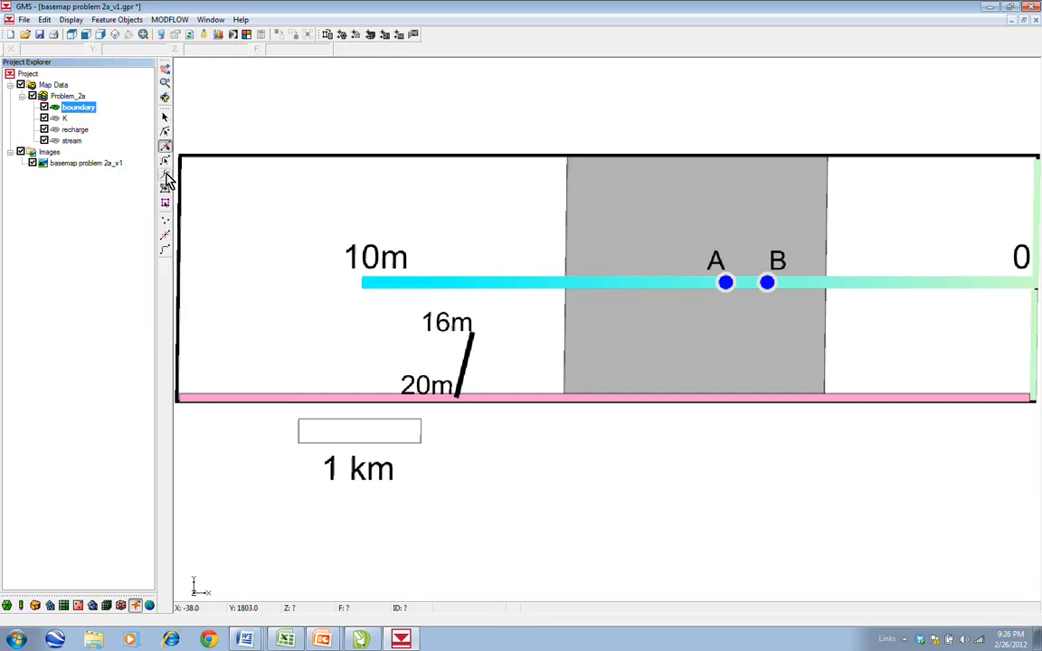
click(164, 249)
click(186, 159)
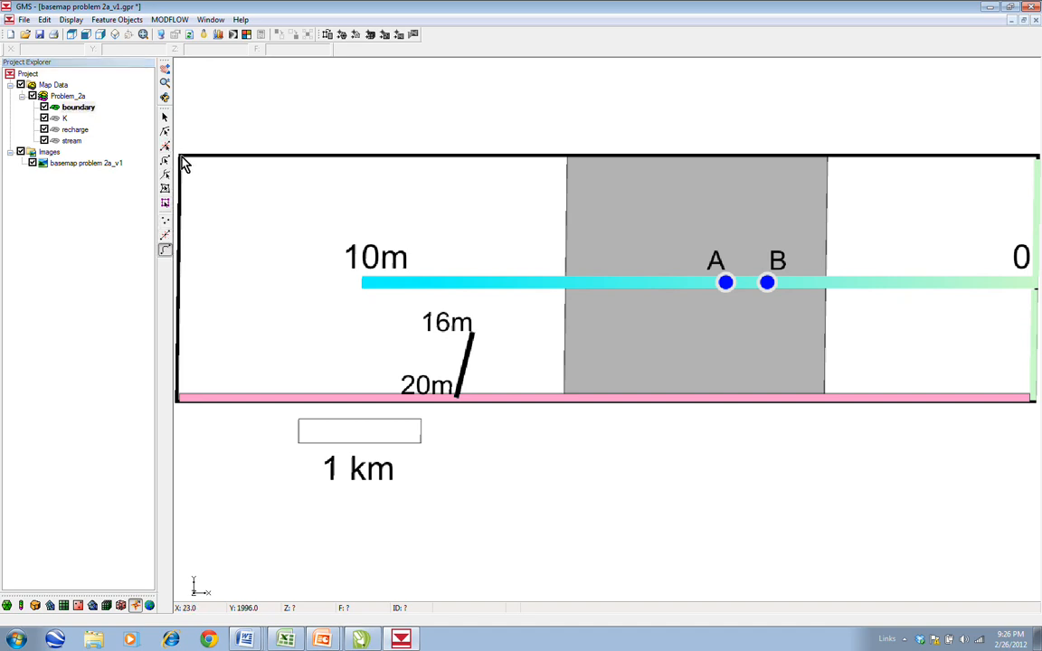
click(181, 405)
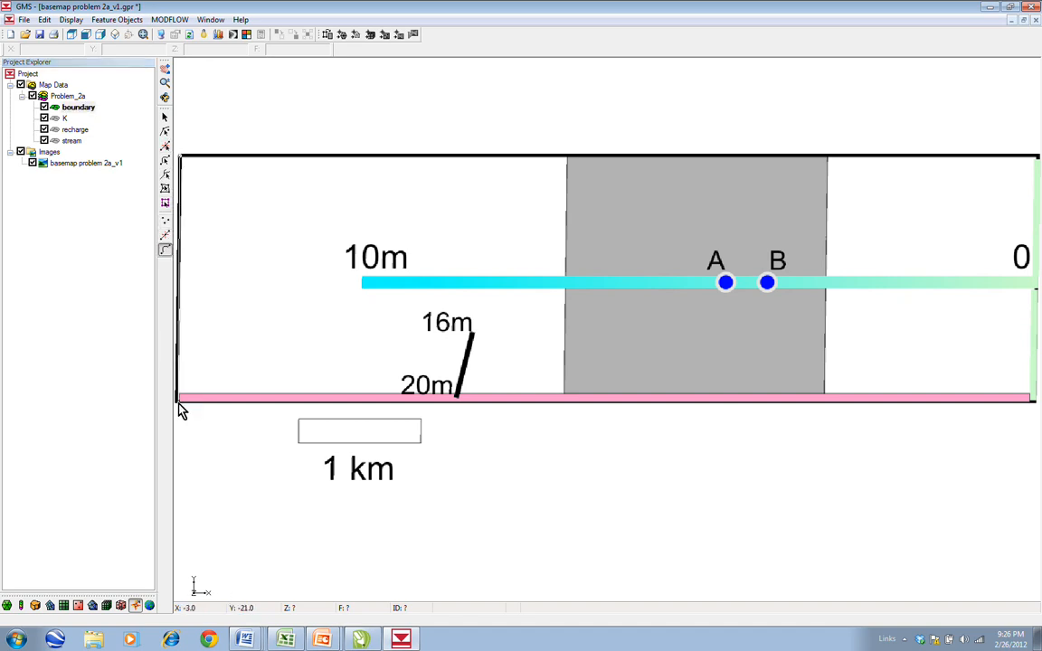
click(1034, 400)
click(1037, 157)
click(181, 162)
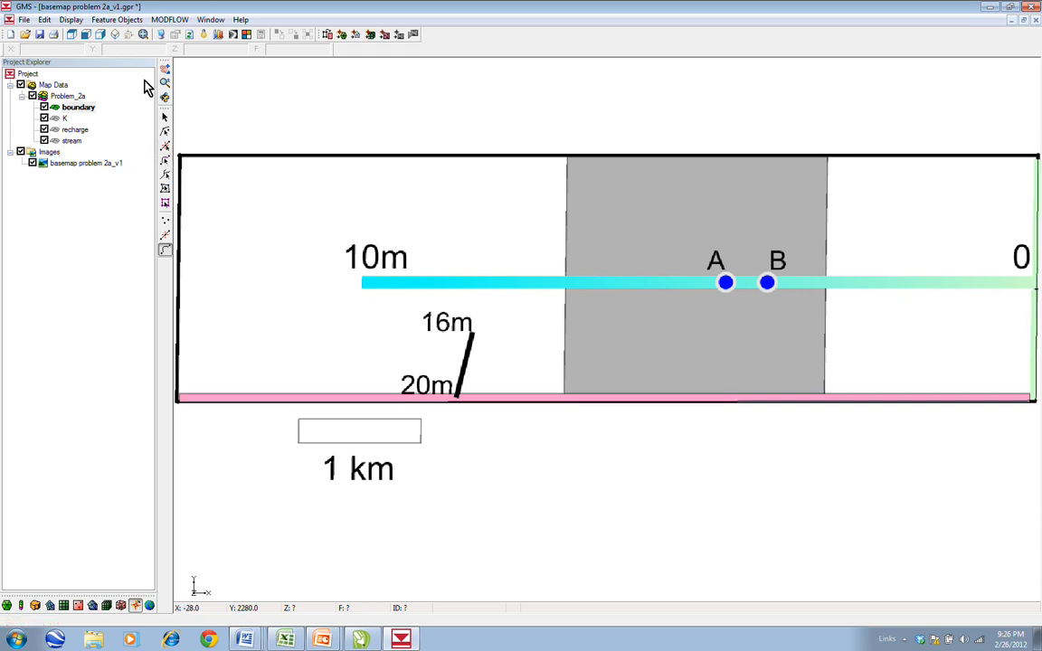
click(117, 19)
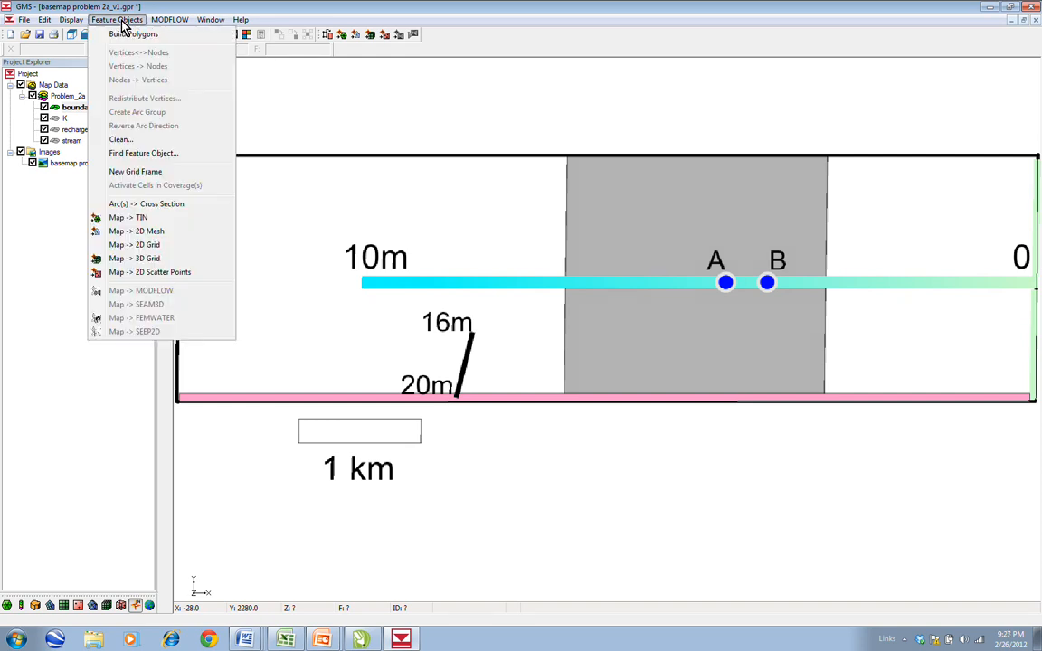
click(131, 36)
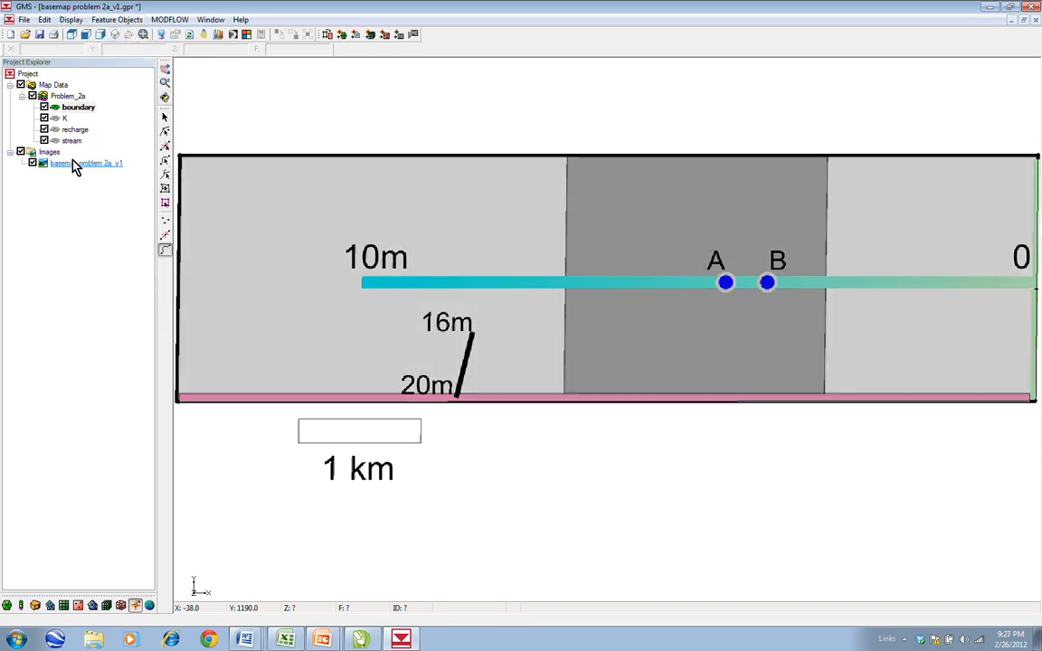
Delete the existing K and recharge coverages from the Problem_2a model
click(67, 119)
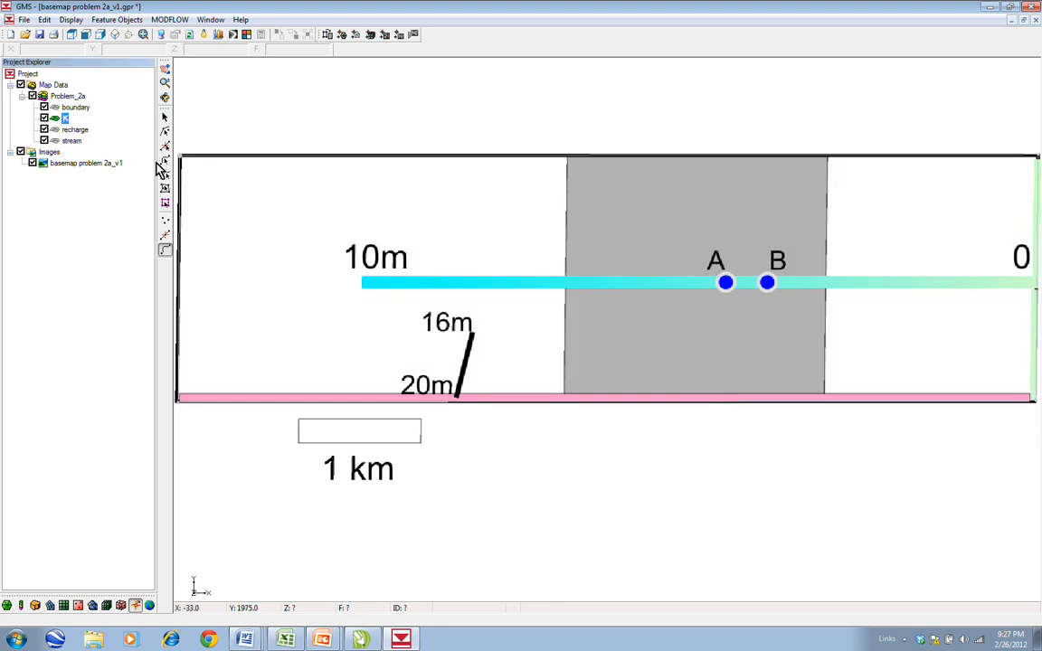
key(Delete)
key(Delete)
Duplicate the boundary coverage containing the traced outline and rename the copy K
right_click(74, 108)
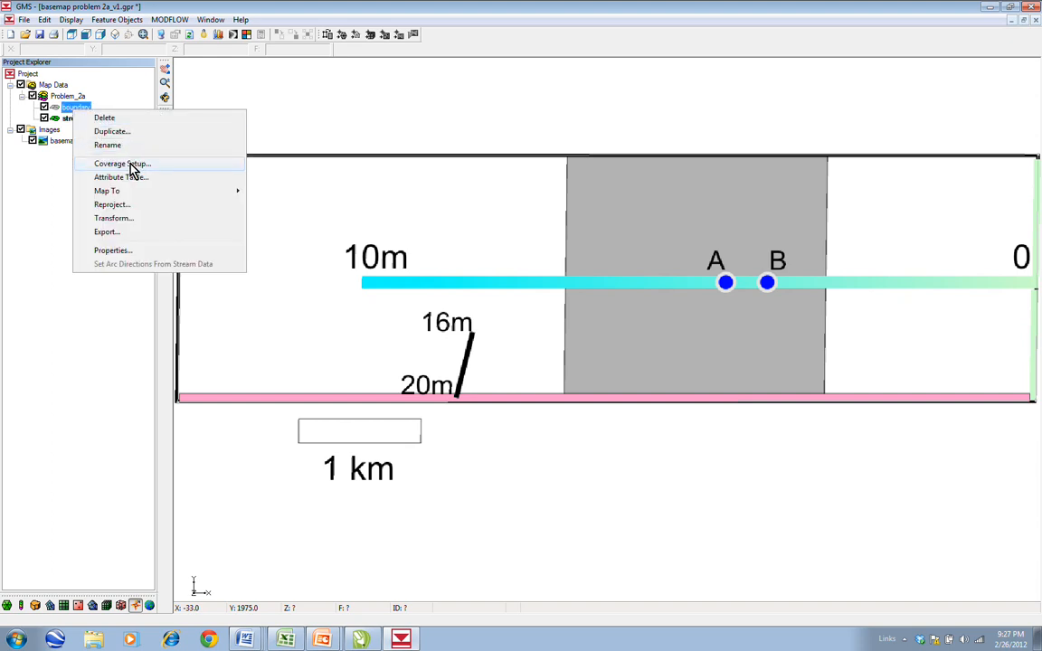
click(110, 132)
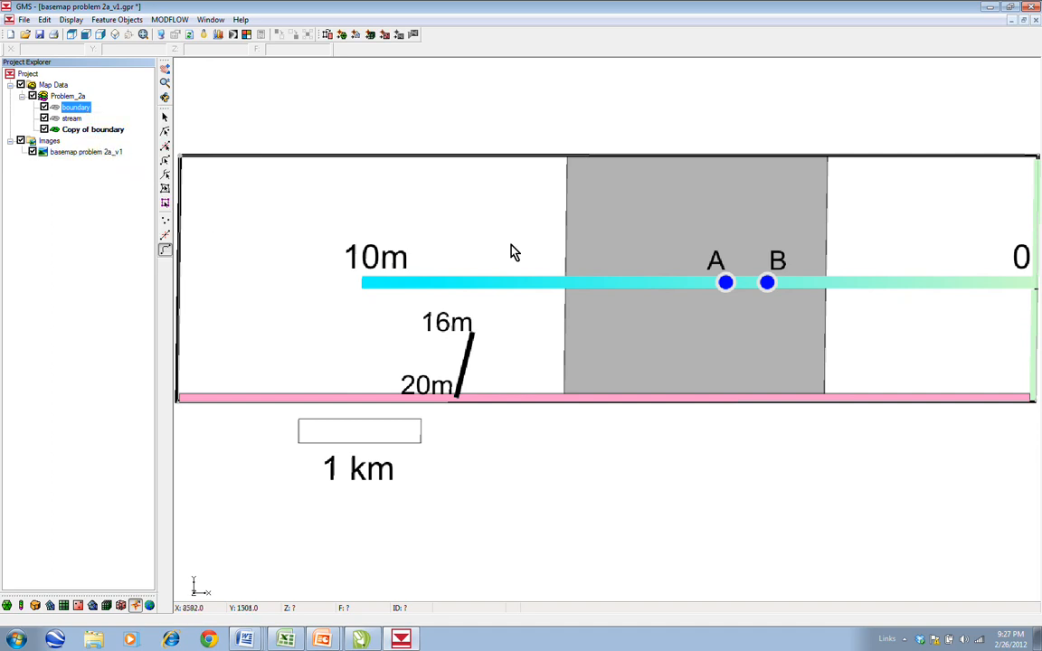
right_click(93, 131)
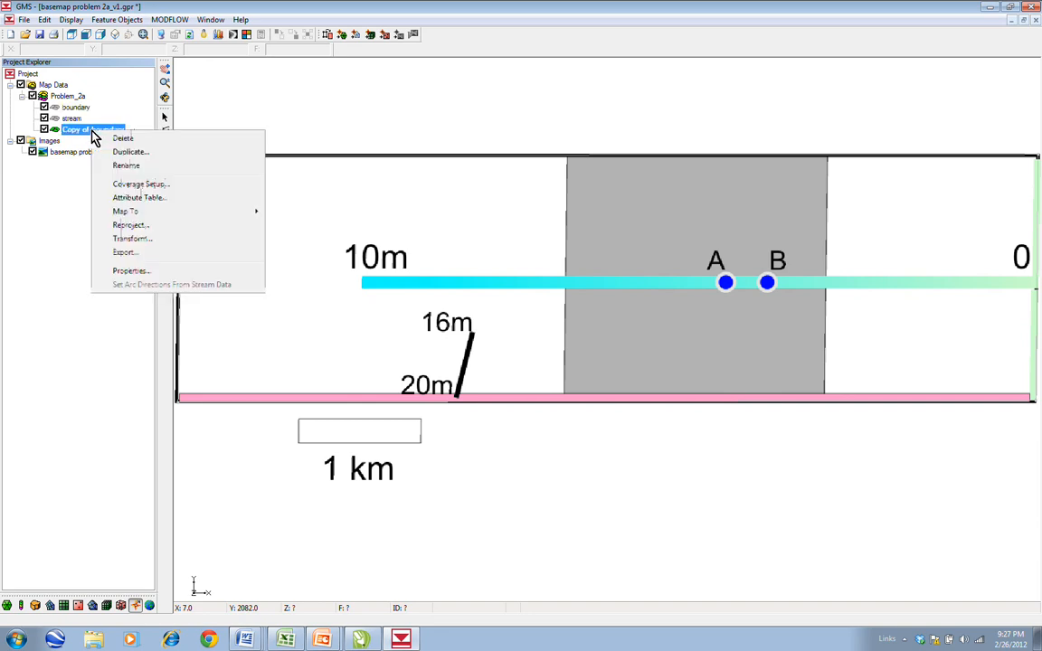
click(127, 165)
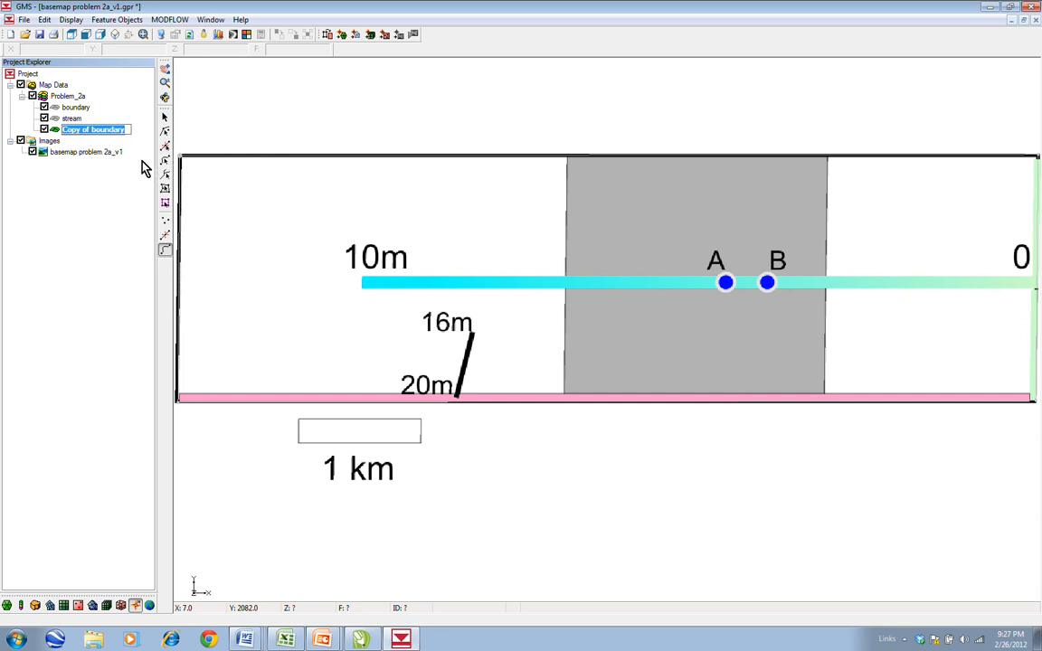
text(K)
key(Return)
Enable Horizontal K, Horizontal anis. and Vertical anis. for the new K coverage and set its default layer range to 1 to 5
right_click(68, 130)
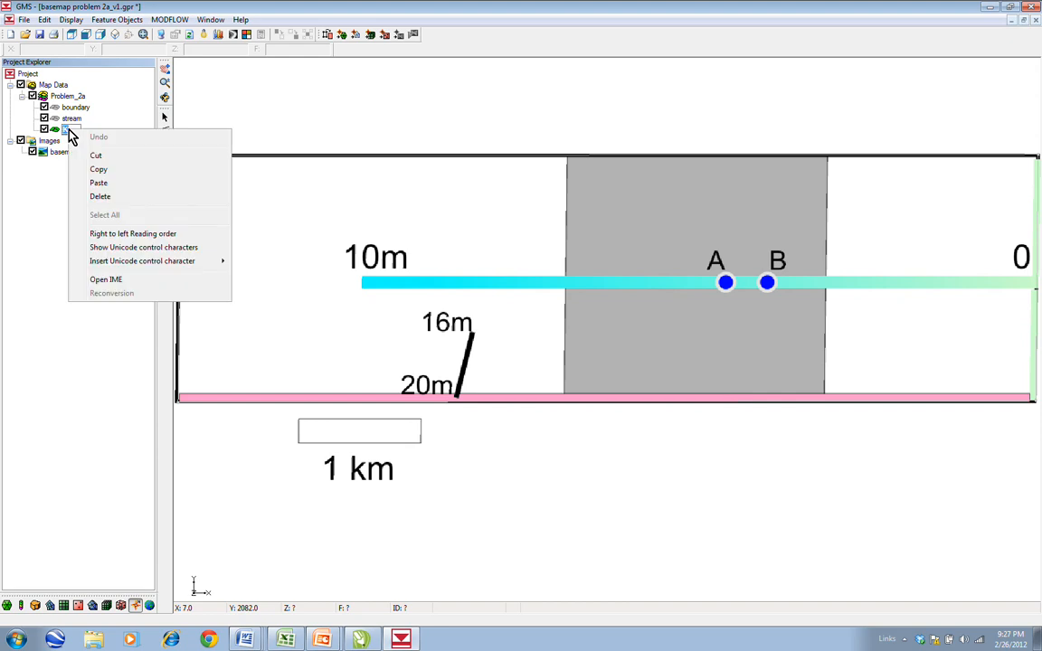
click(66, 130)
click(63, 130)
click(59, 129)
double_click(65, 130)
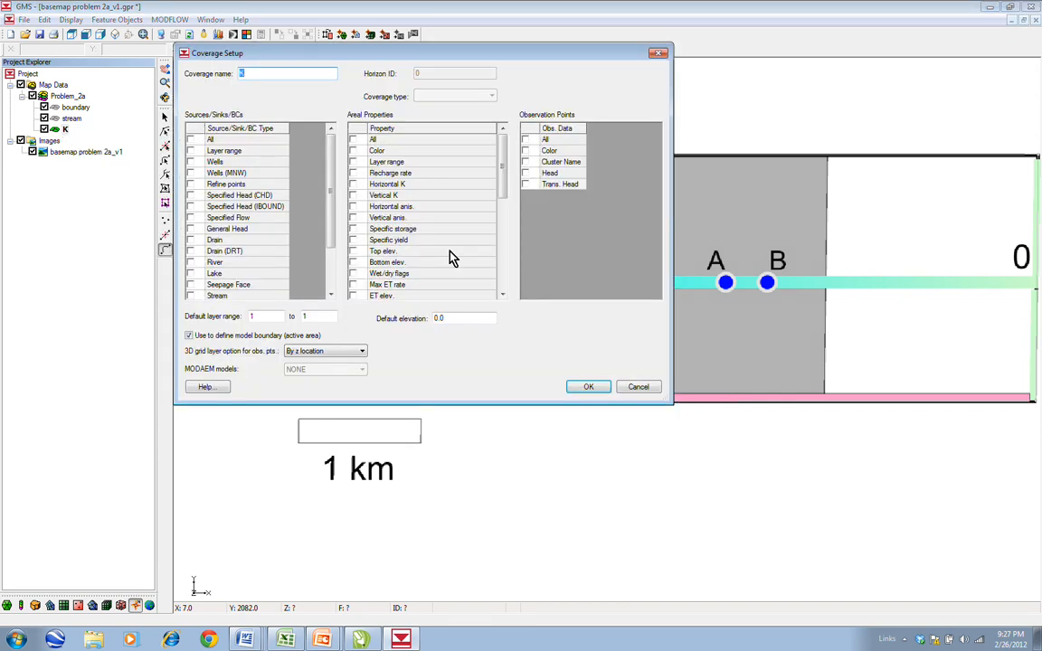
click(353, 185)
click(353, 206)
click(353, 218)
text(5)
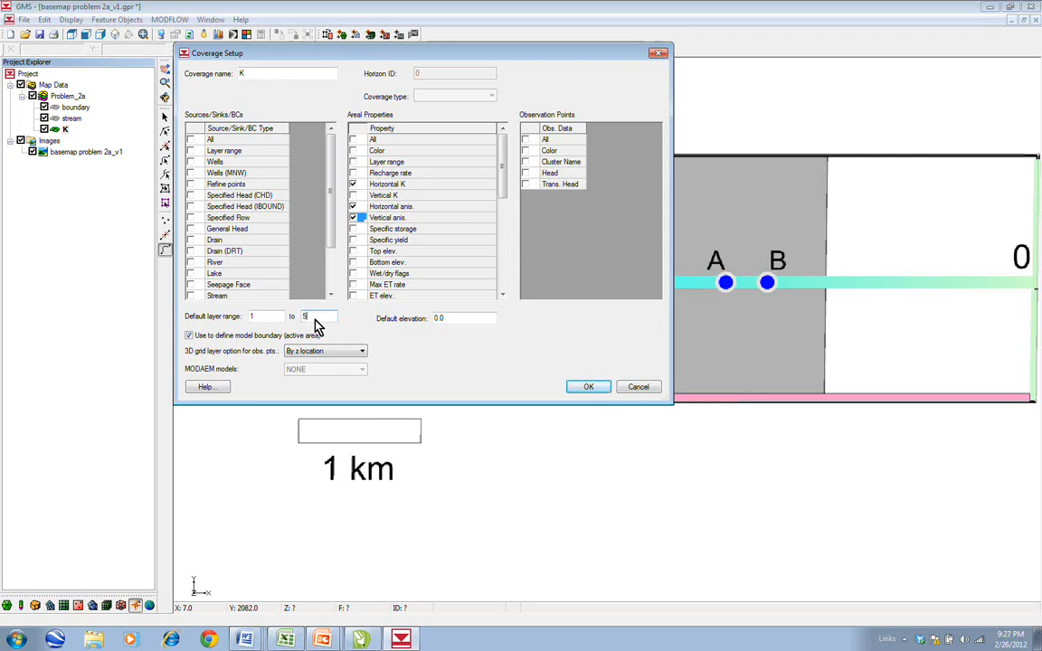
click(585, 389)
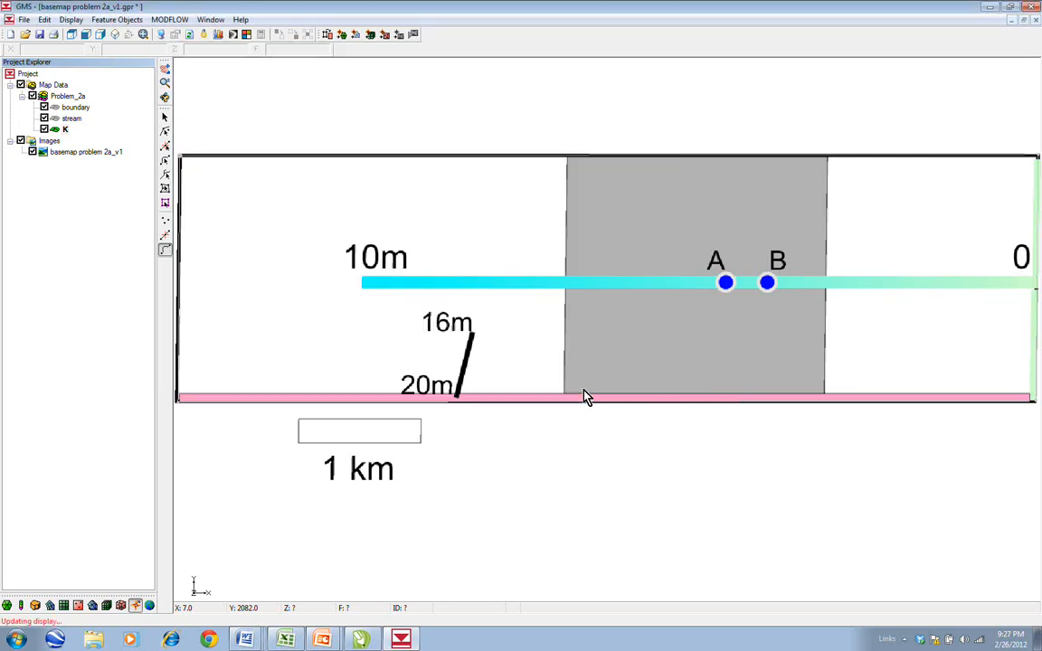
In the K coverage's polygon attributes, set Horizontal K to 1E-4, Horizontal anis. to 1 and Vertical anis. to 1
right_click(66, 131)
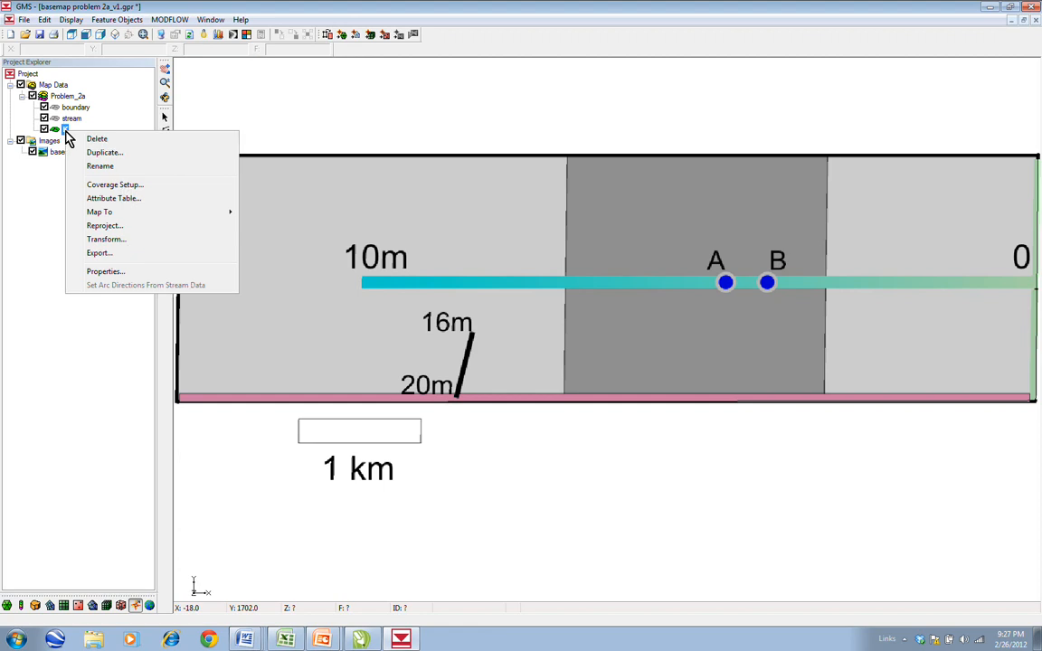
click(114, 198)
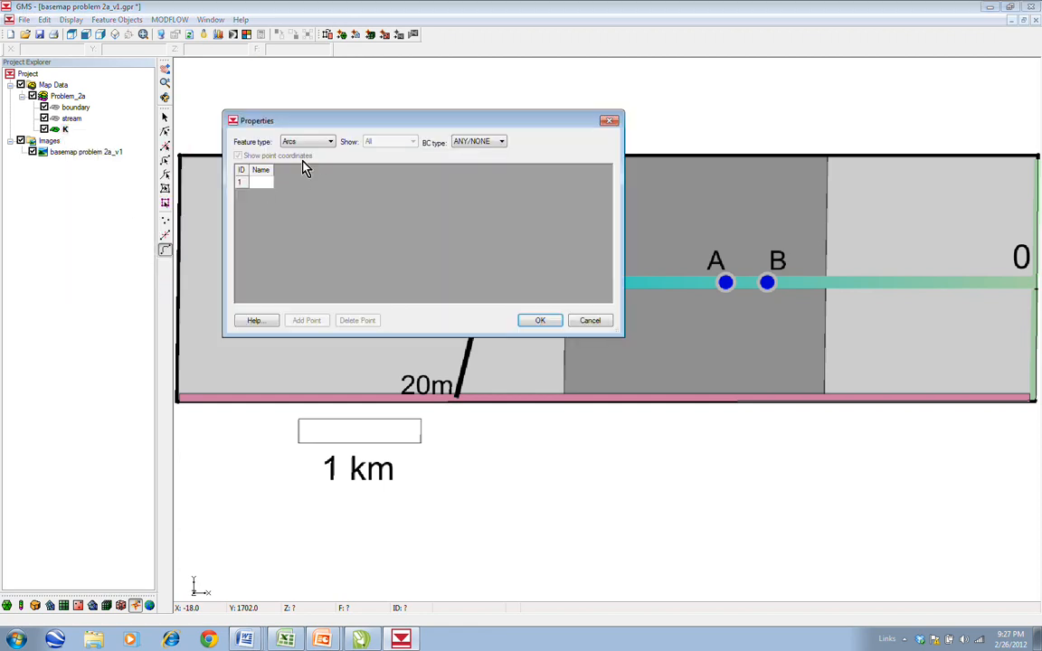
click(333, 144)
click(328, 190)
click(298, 191)
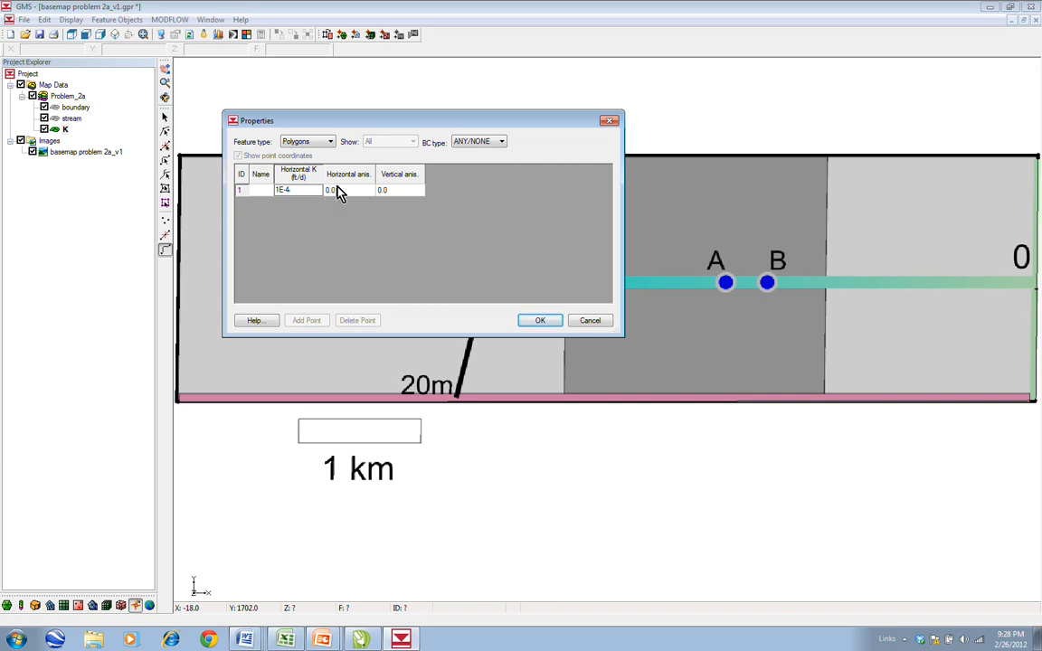
click(340, 196)
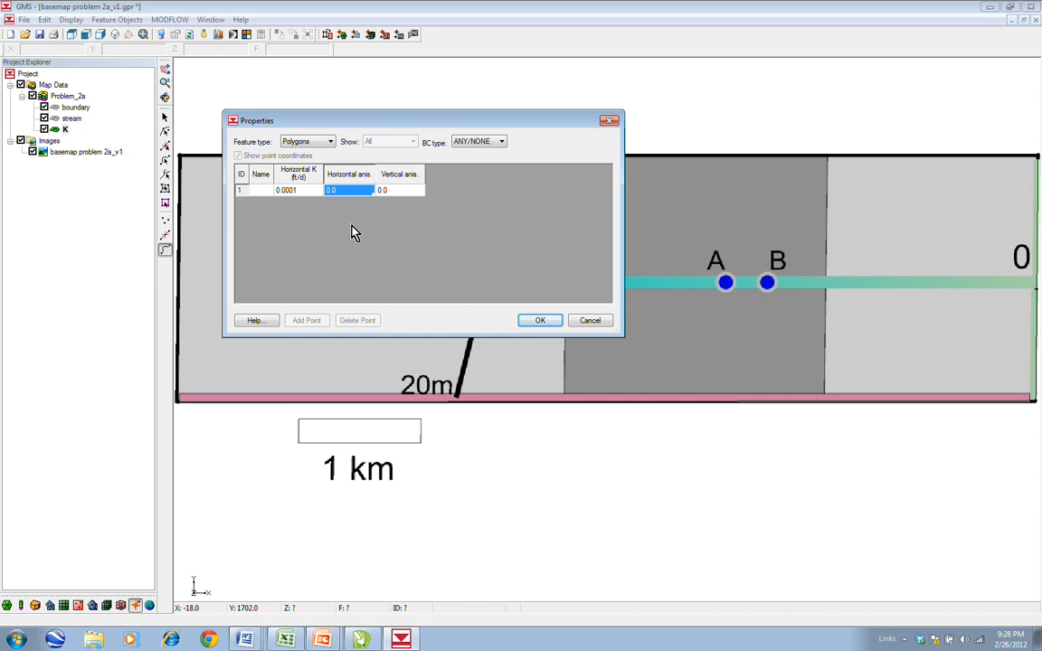
text(1)
click(401, 191)
text(1)
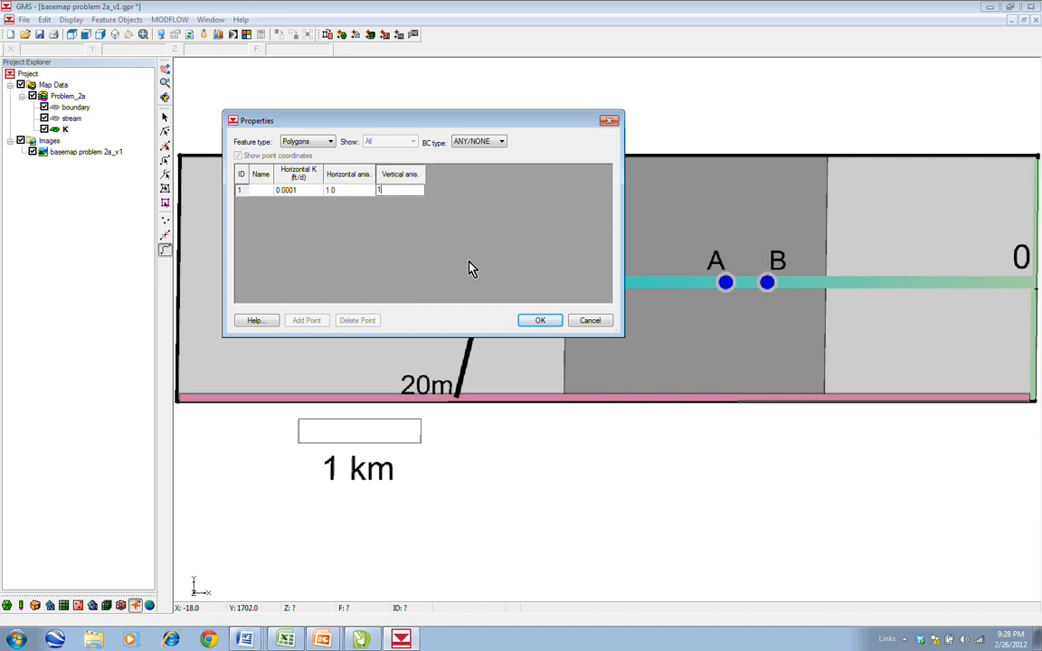
click(540, 322)
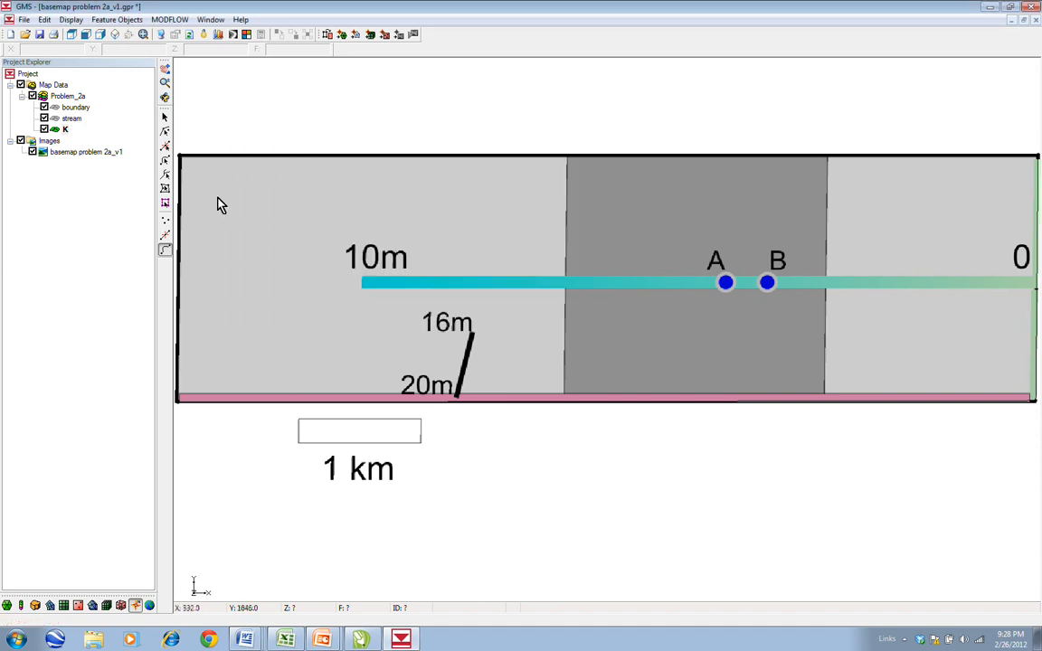
Duplicate the K coverage in the Problem_2a model and rename the copy recharge
right_click(64, 132)
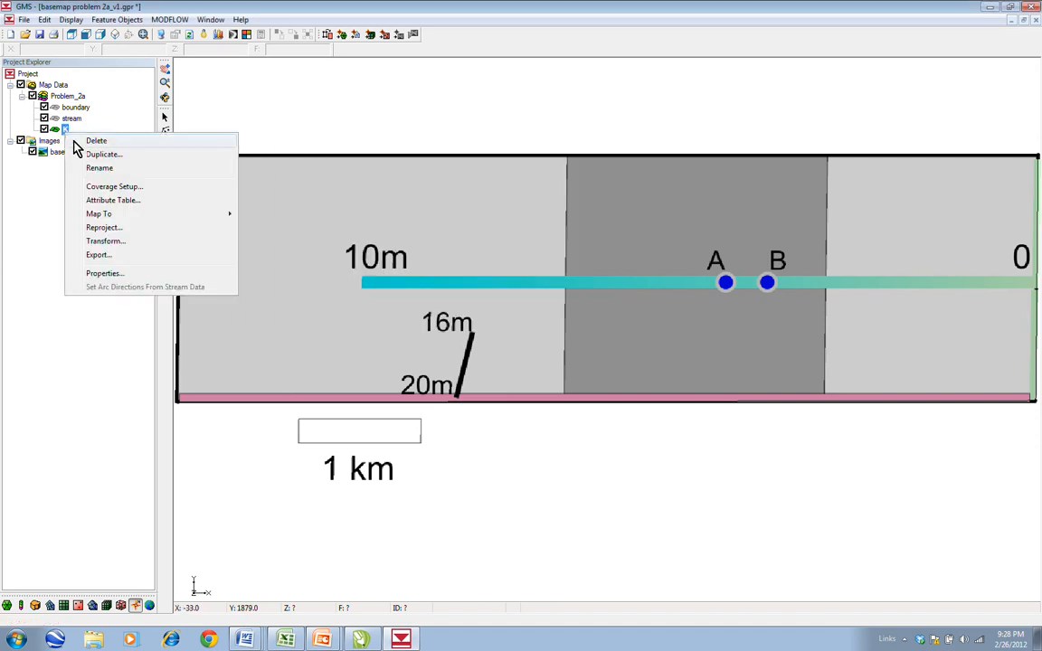
click(101, 155)
click(79, 142)
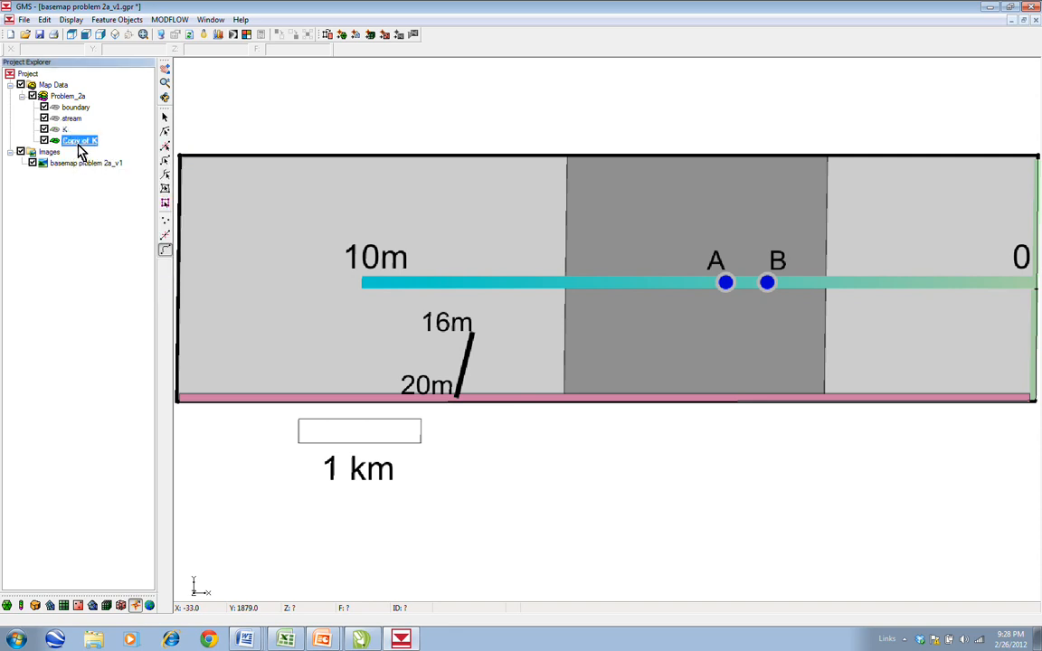
right_click(78, 145)
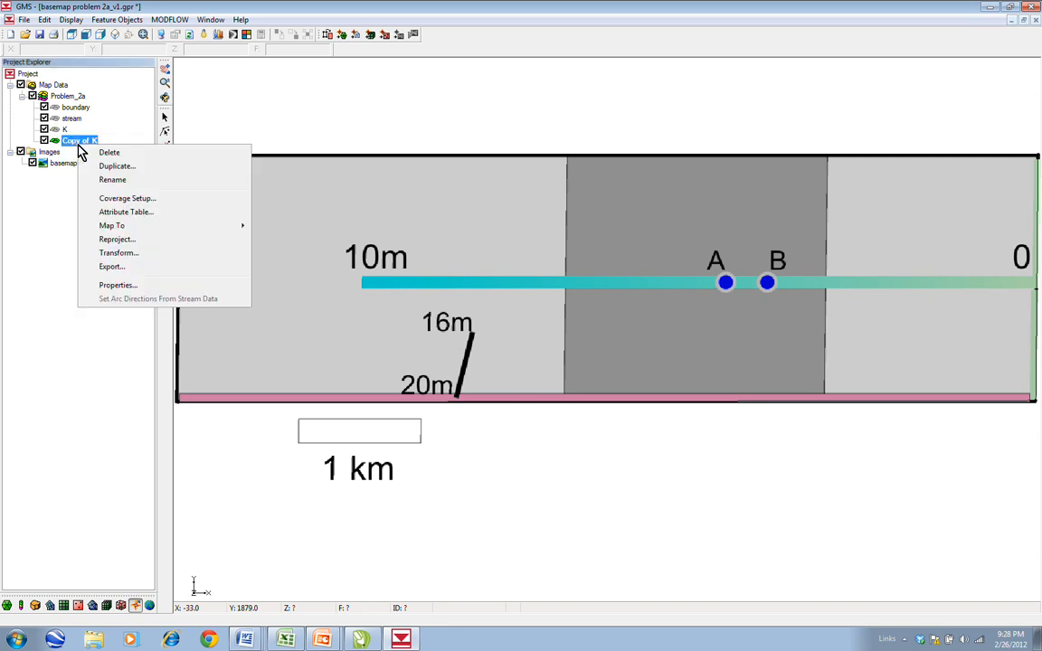
click(112, 179)
text(recharge)
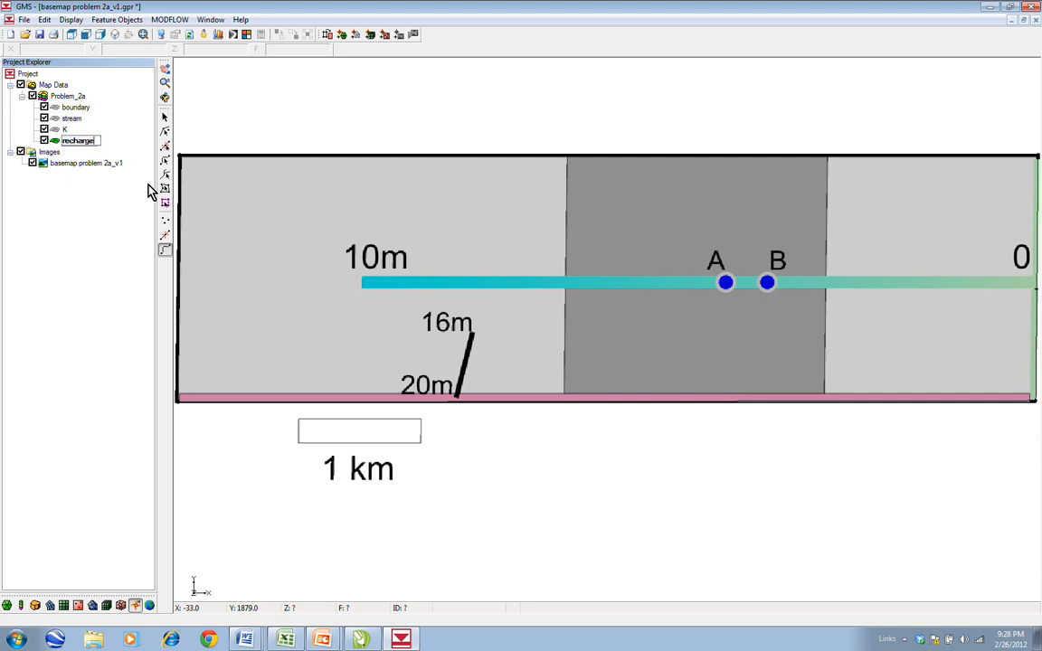
click(85, 143)
In the recharge coverage's setup, disable Horizontal K, Horizontal anis. and Vertical anis. and enable Recharge rate
right_click(87, 151)
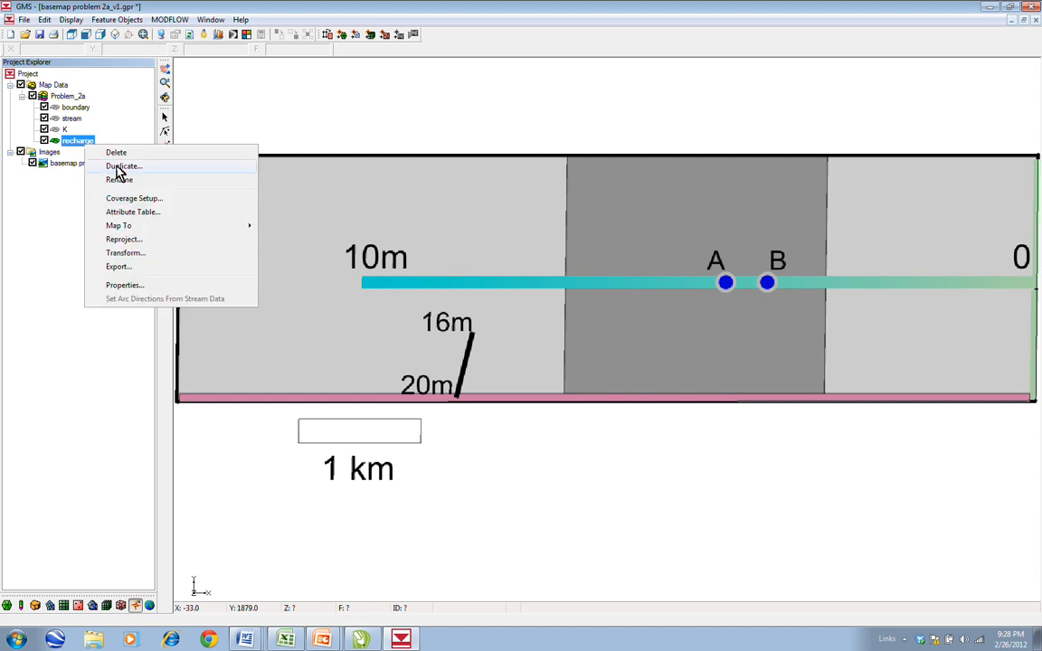
click(147, 200)
click(353, 184)
click(352, 206)
click(354, 218)
click(353, 173)
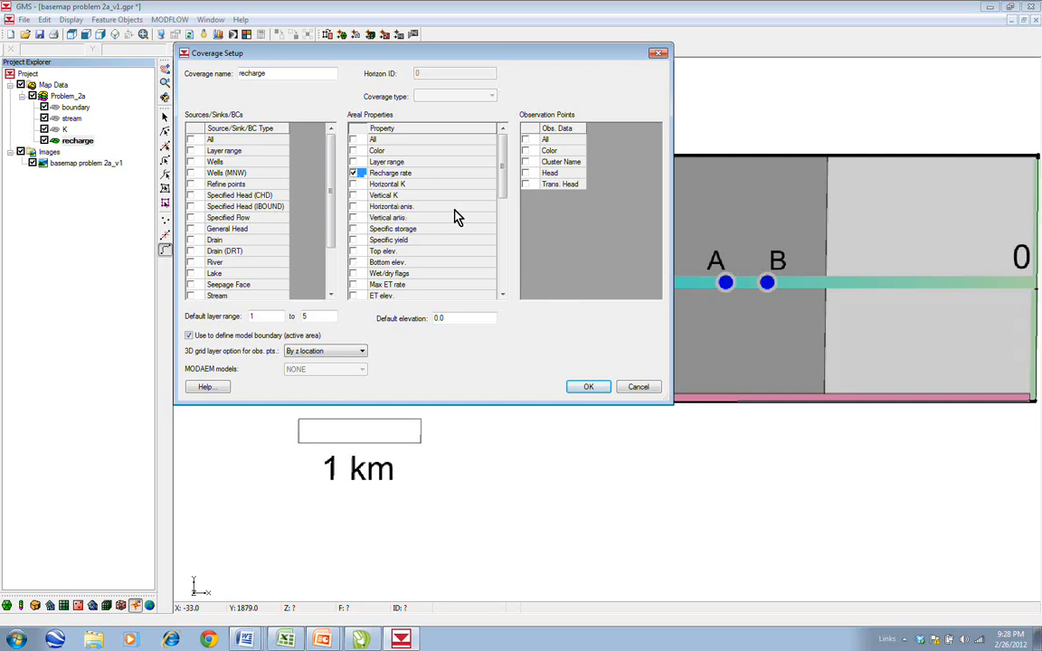
click(321, 317)
click(586, 389)
click(597, 388)
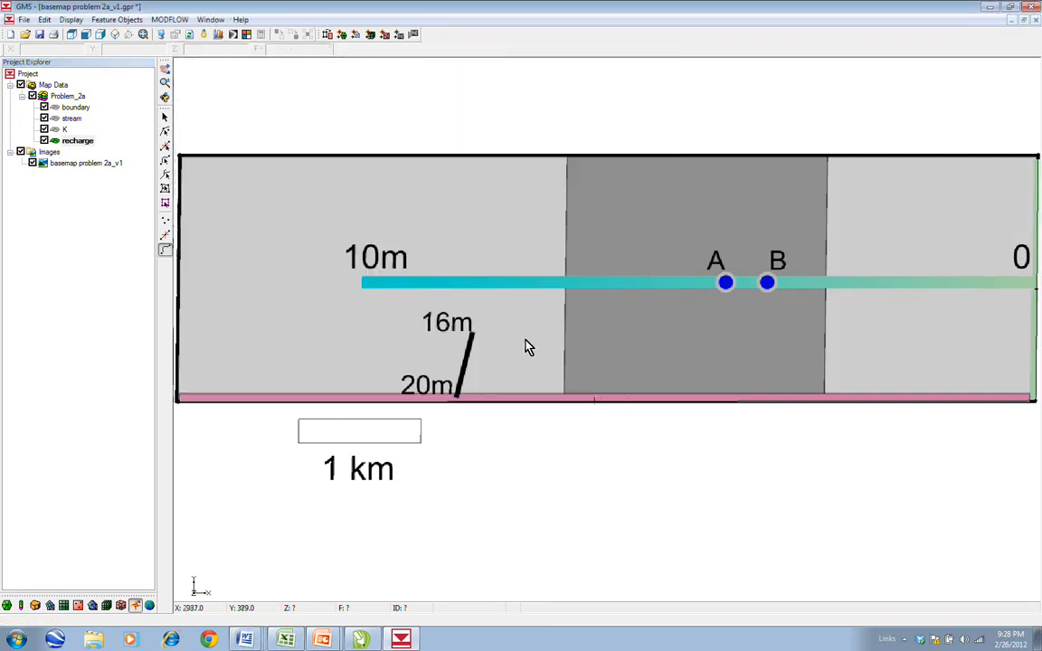
In the recharge coverage's polygon attributes, set the Recharge rate to 1E-8
right_click(72, 144)
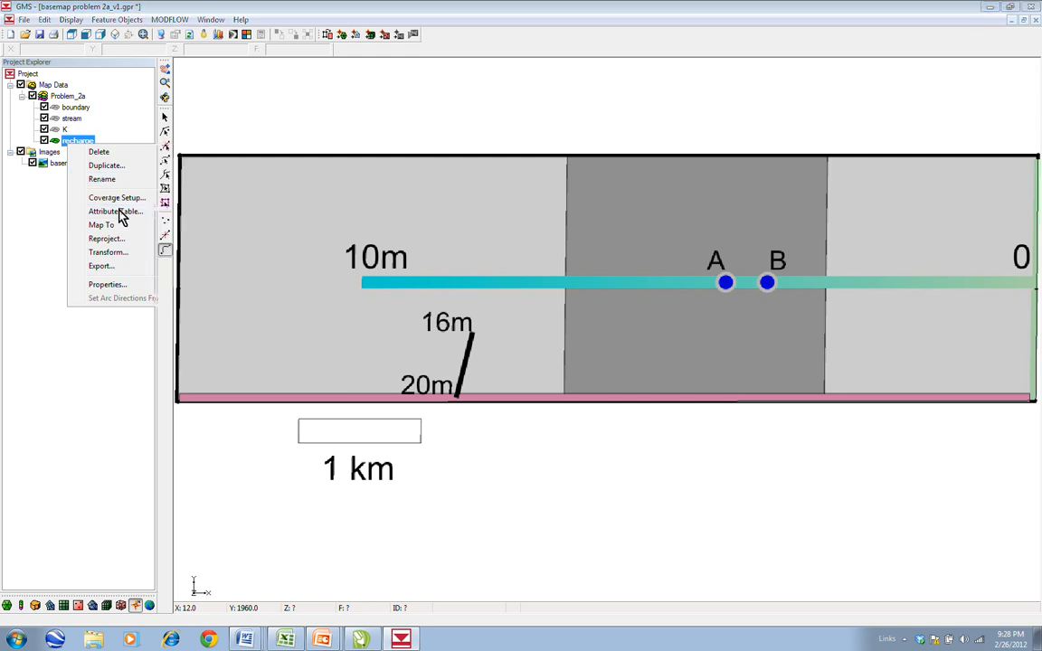
click(86, 212)
click(325, 142)
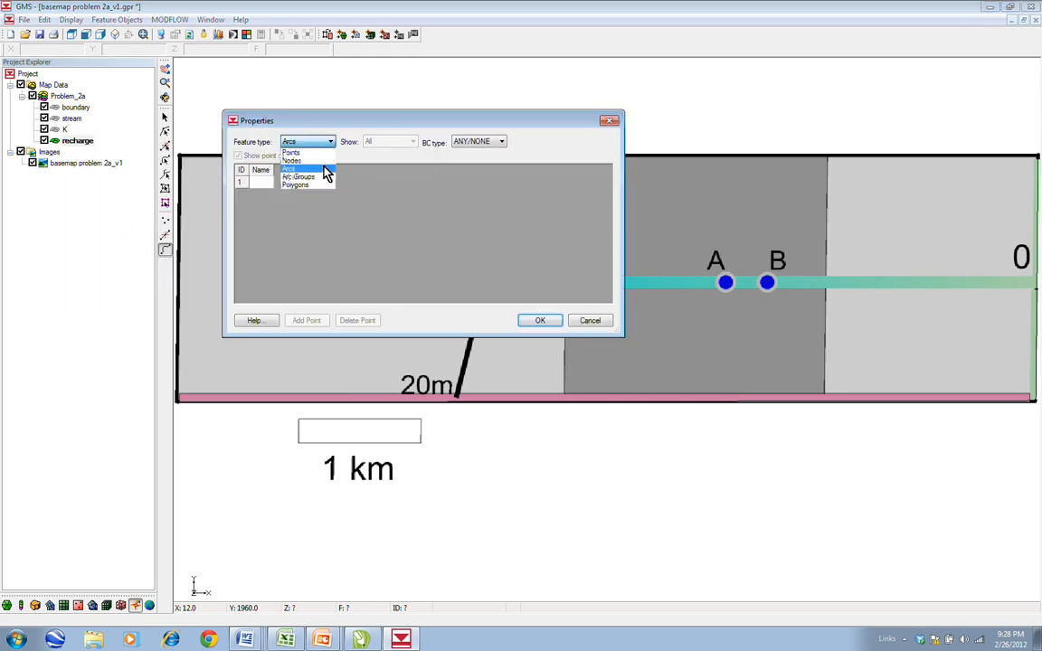
click(321, 184)
click(308, 192)
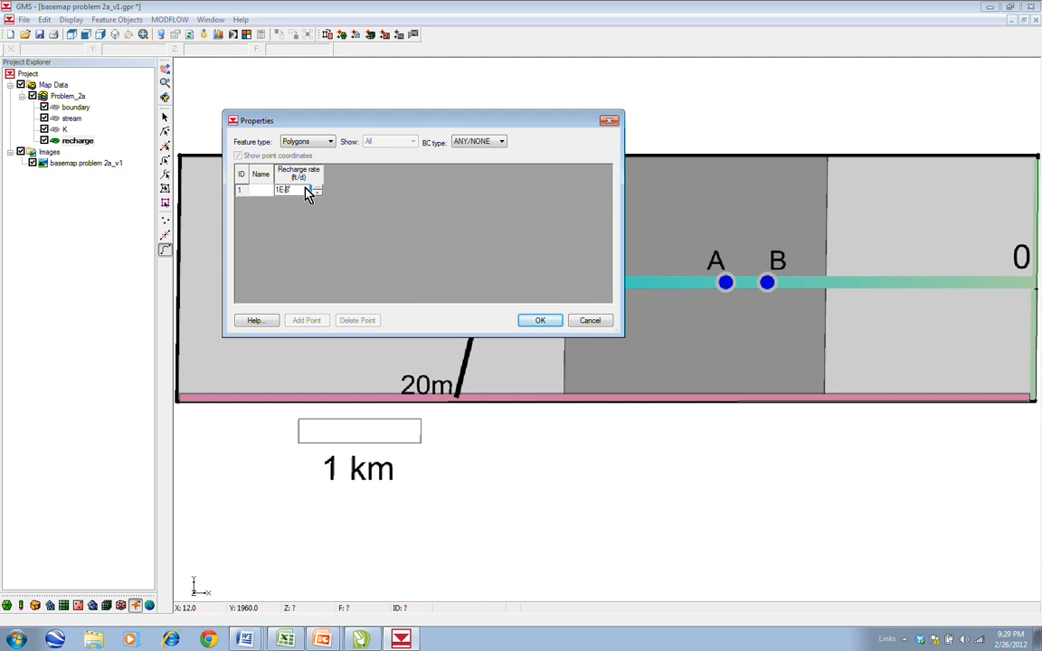
click(538, 321)
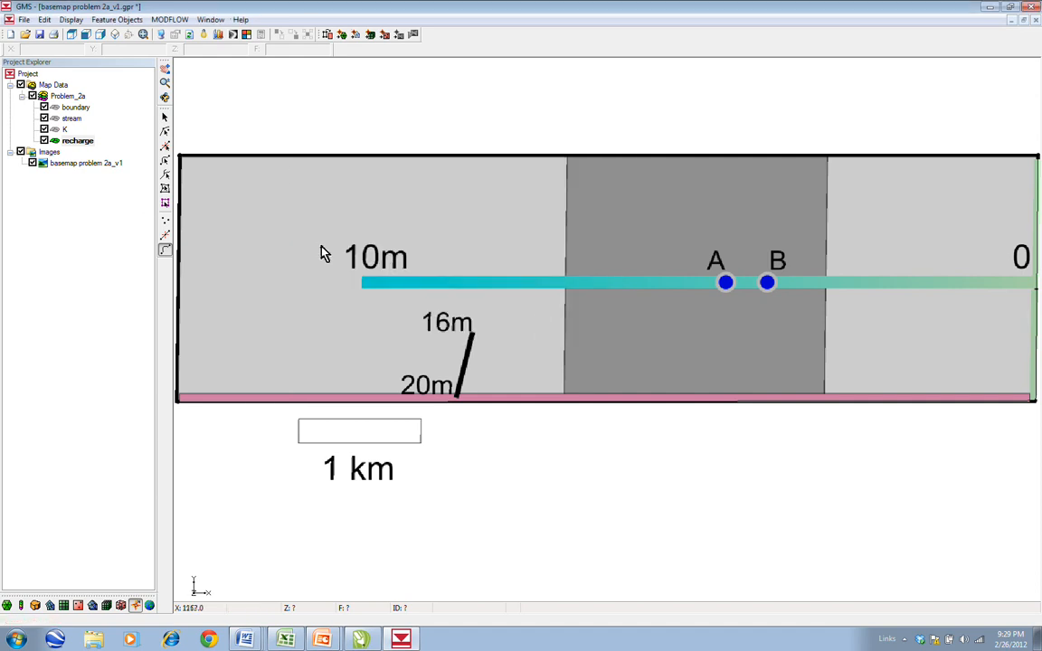
In the stream coverage, draw one arc along the stream from its 0 end to its 10m end and another down the green east boundary
click(78, 120)
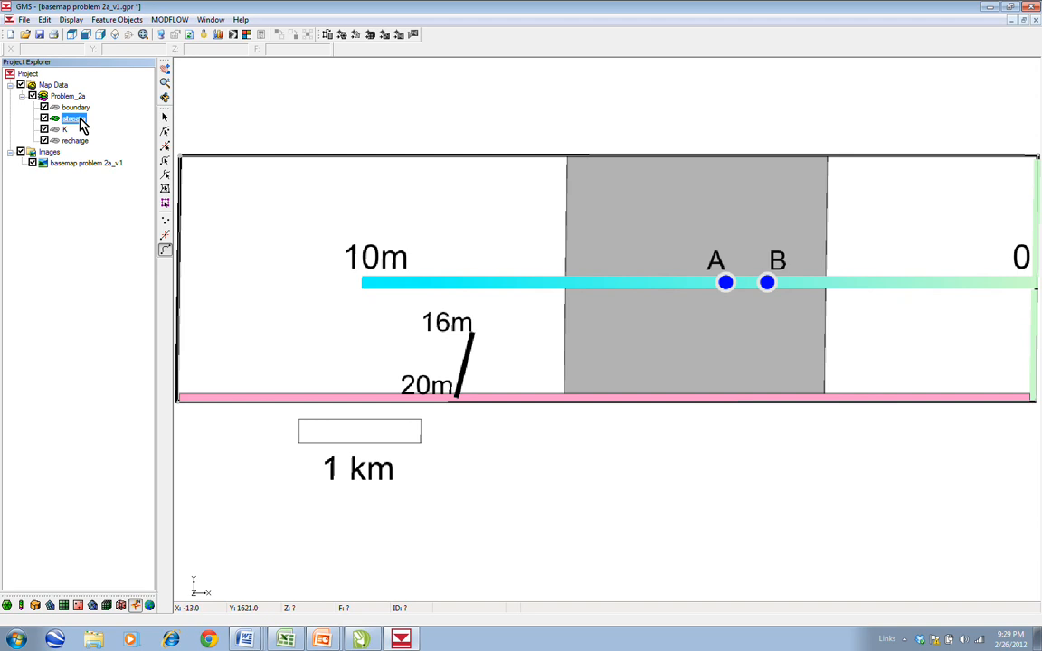
click(1032, 284)
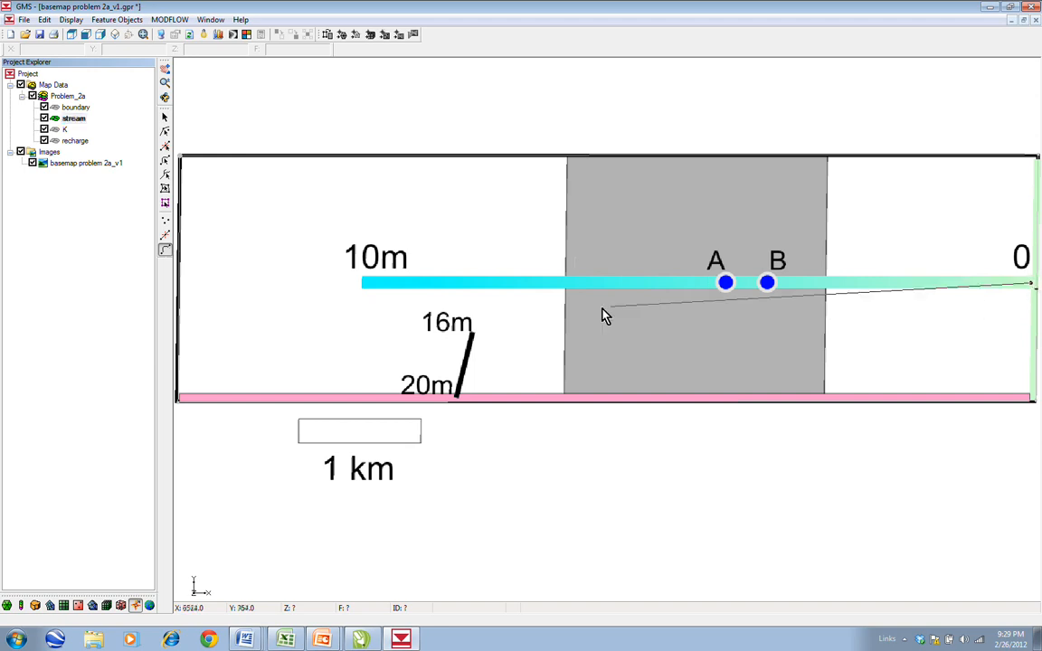
double_click(366, 285)
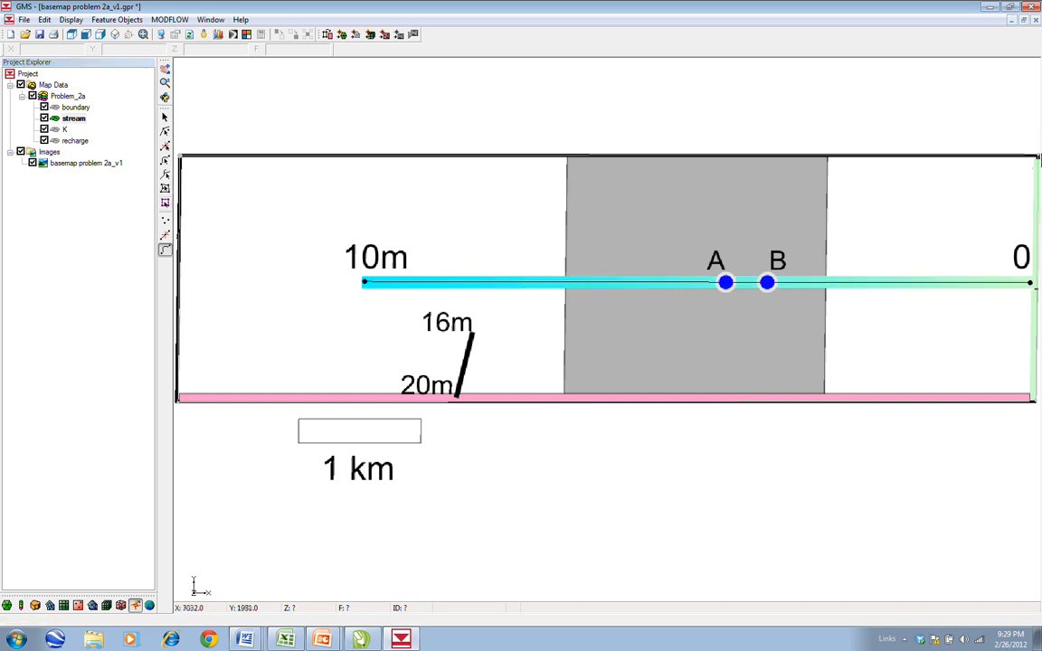
click(1038, 157)
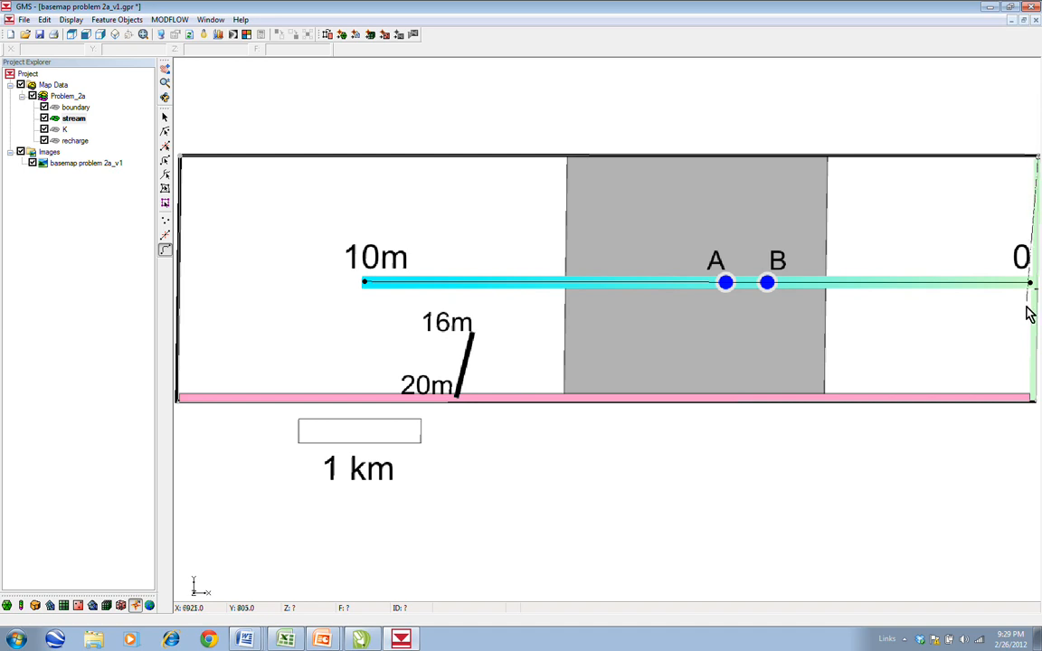
click(1036, 399)
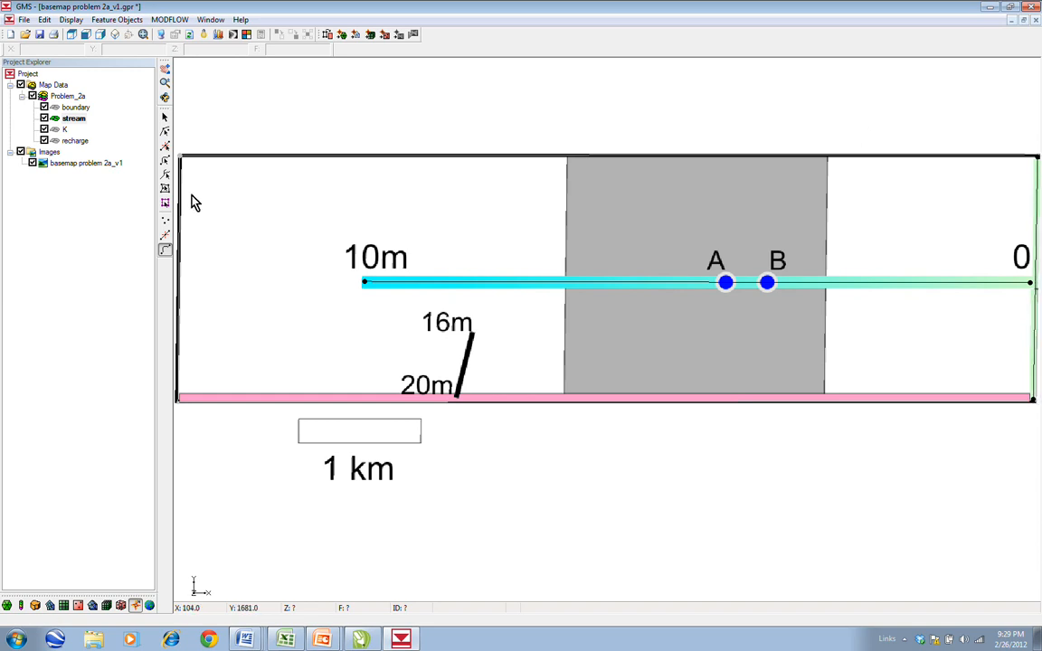
Move the upper node of the east boundary arc slightly inward from the model corner, to about X 6996, Y 1960
click(164, 131)
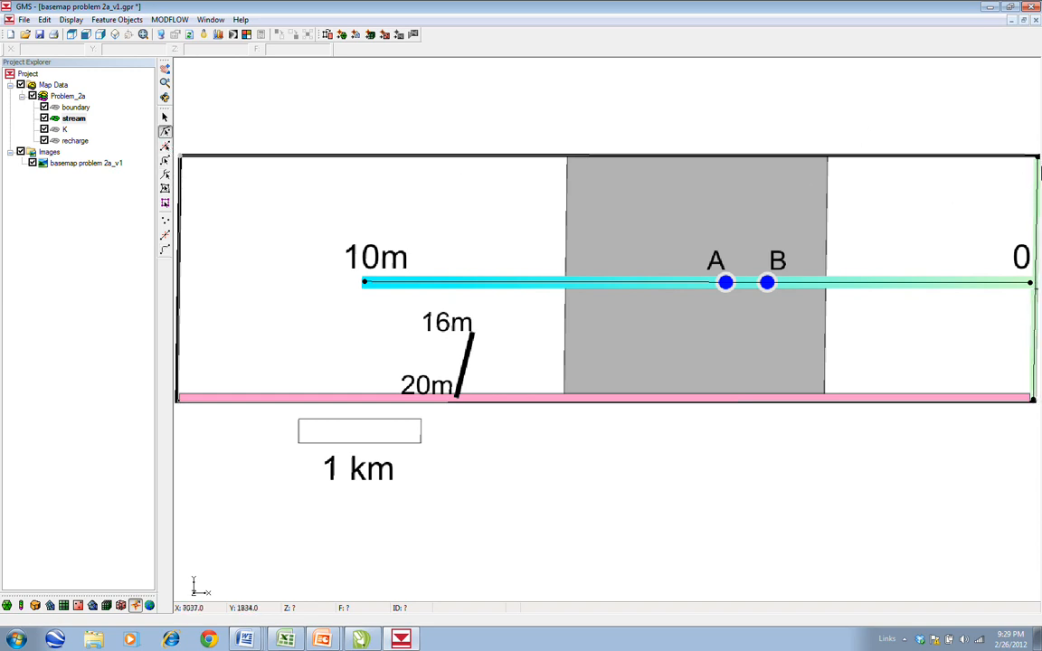
click(1037, 163)
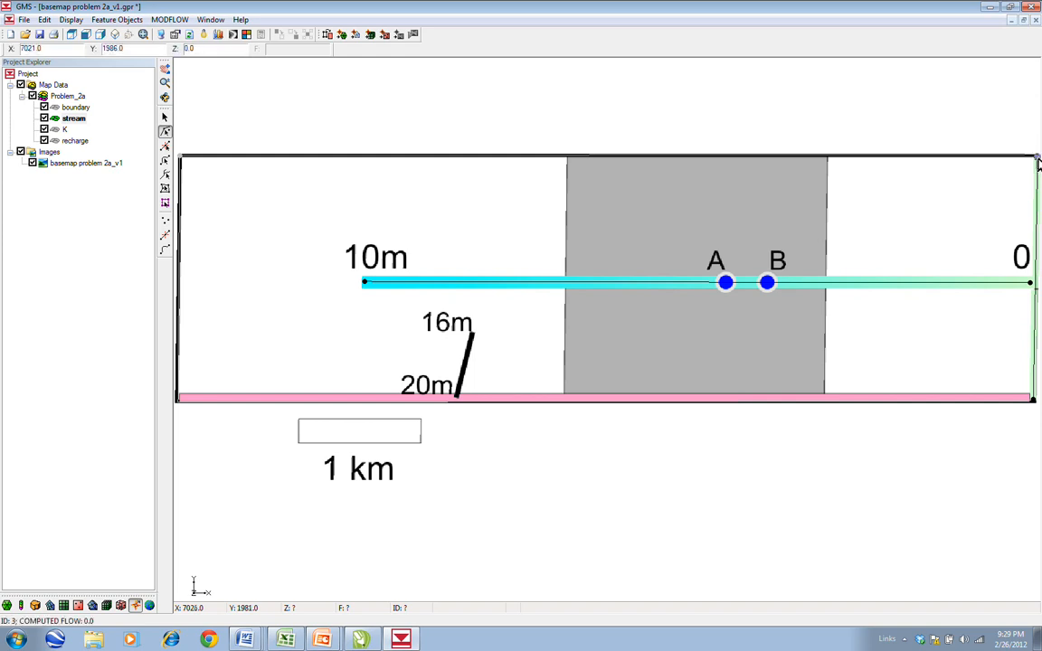
click(1037, 163)
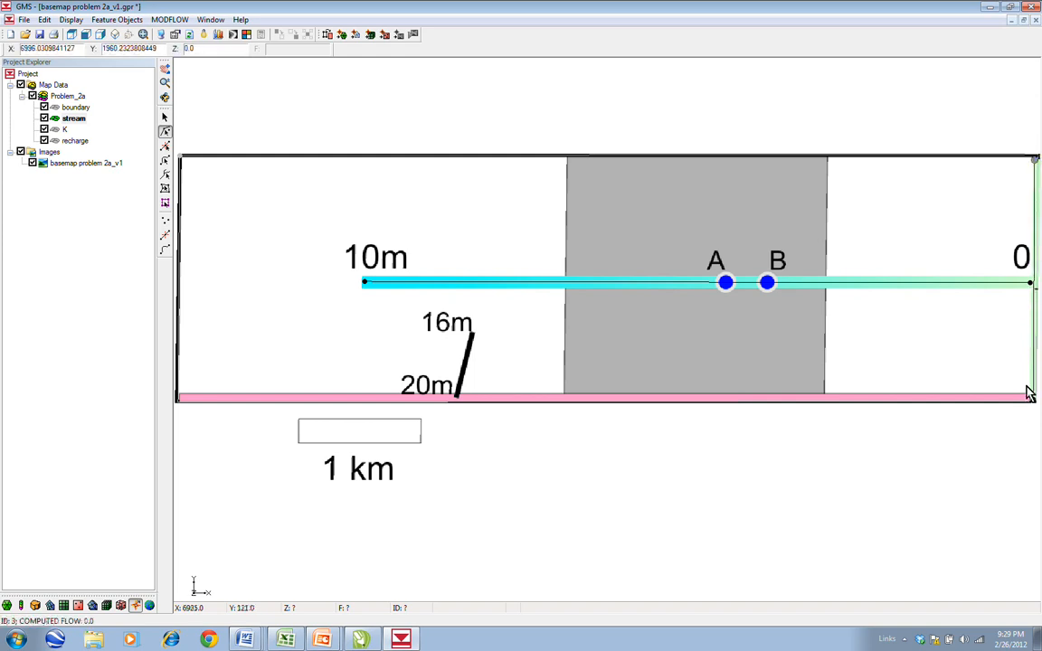
Set the boundary condition type of the horizontal stream arc to spec. head (CHD)
click(164, 161)
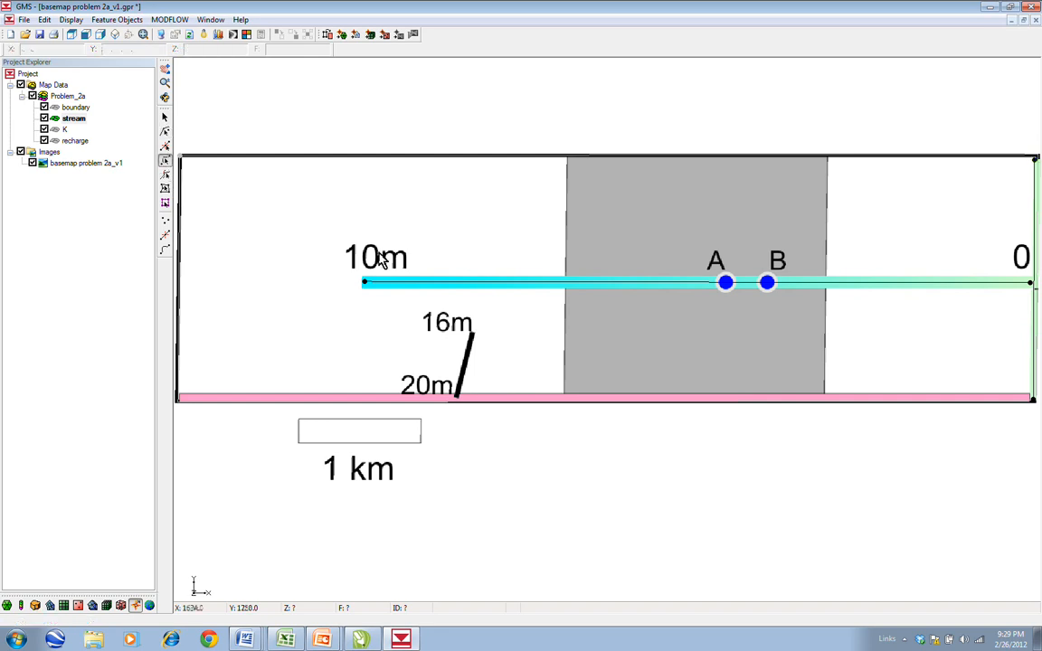
double_click(531, 290)
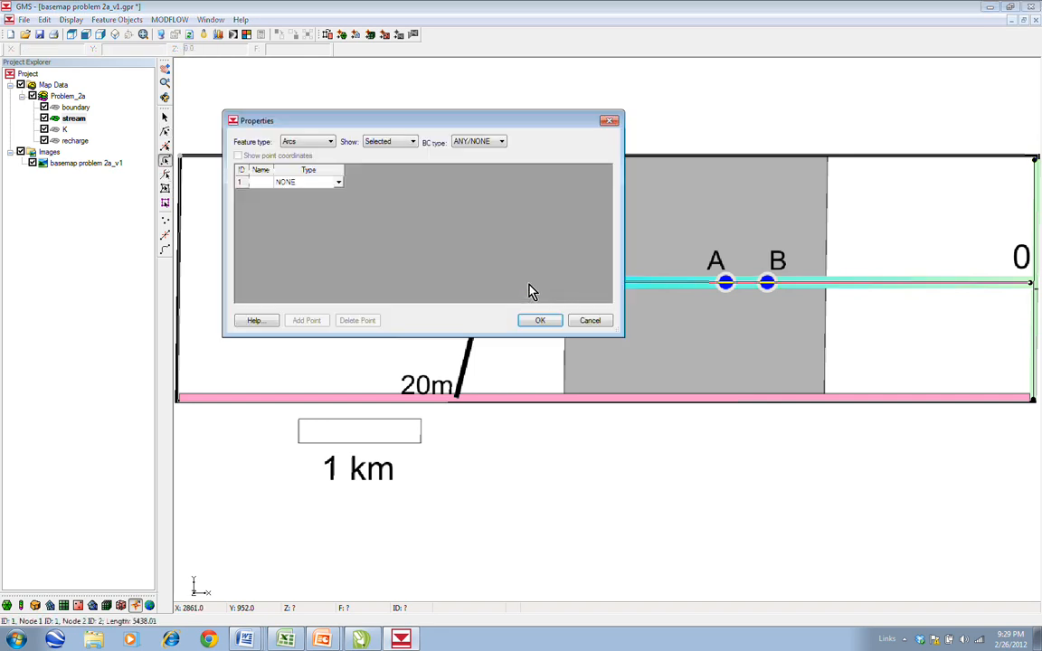
click(338, 182)
click(330, 205)
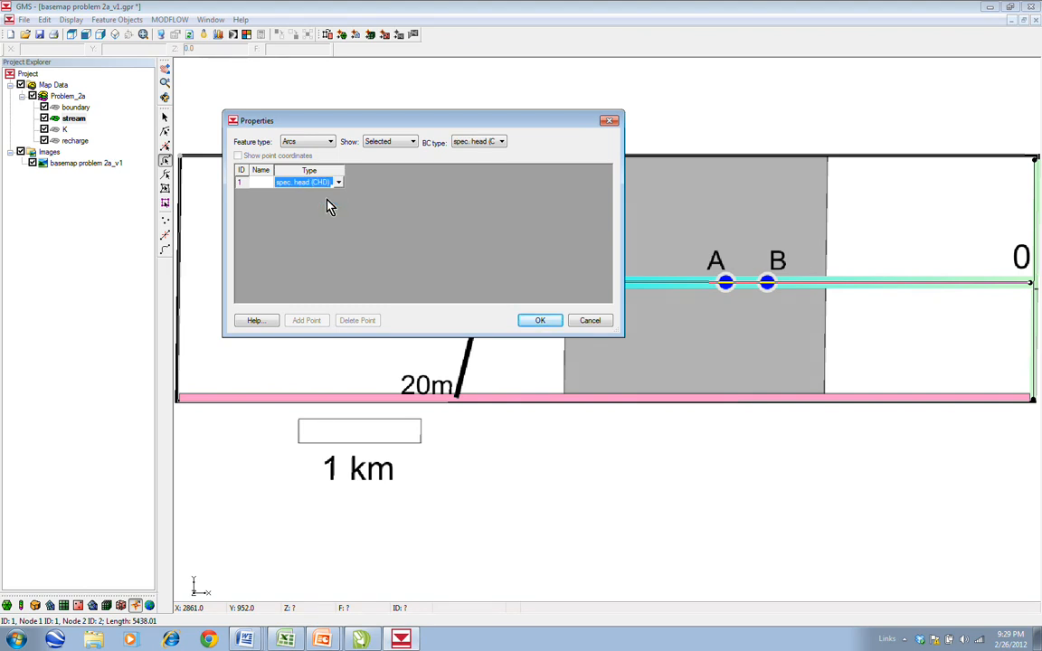
click(539, 322)
Assign the spec. head (CHD) type to the arc along the east boundary
click(1037, 339)
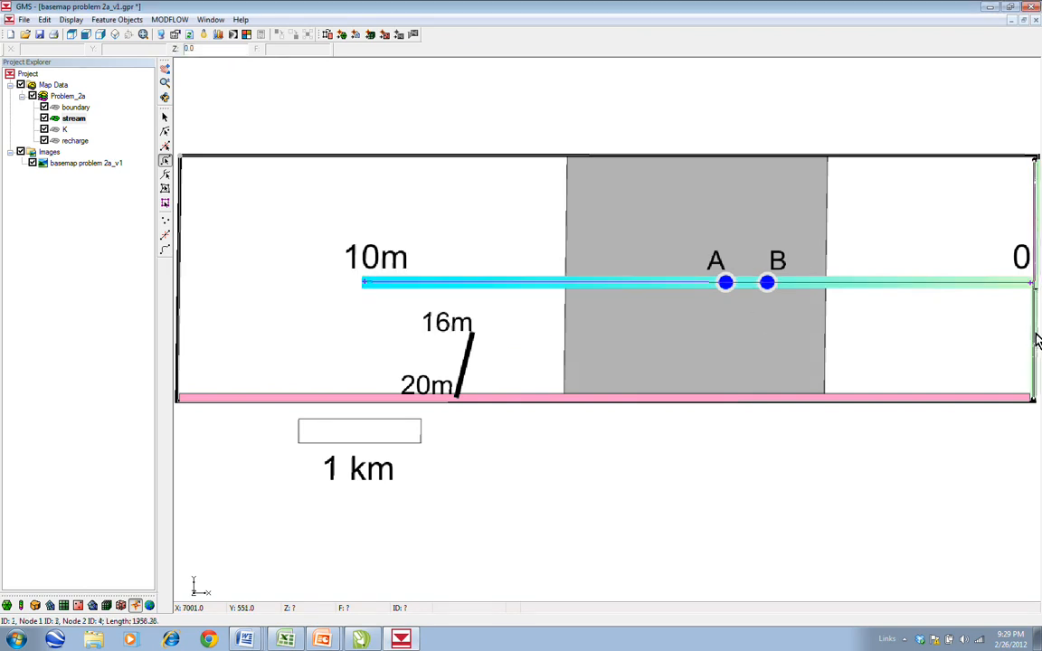
double_click(1038, 339)
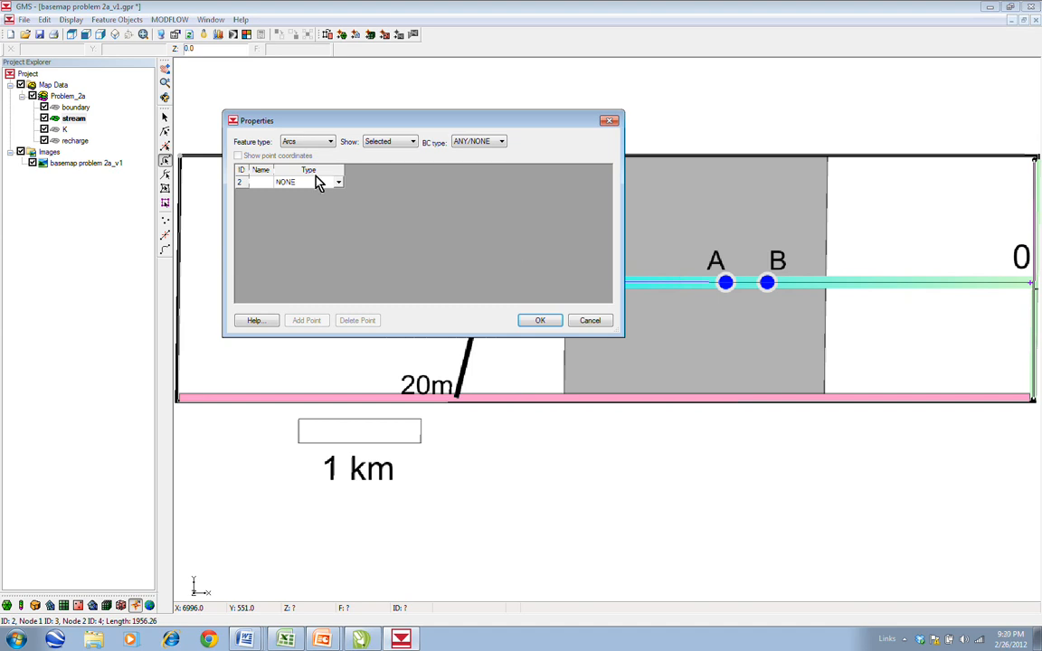
click(338, 182)
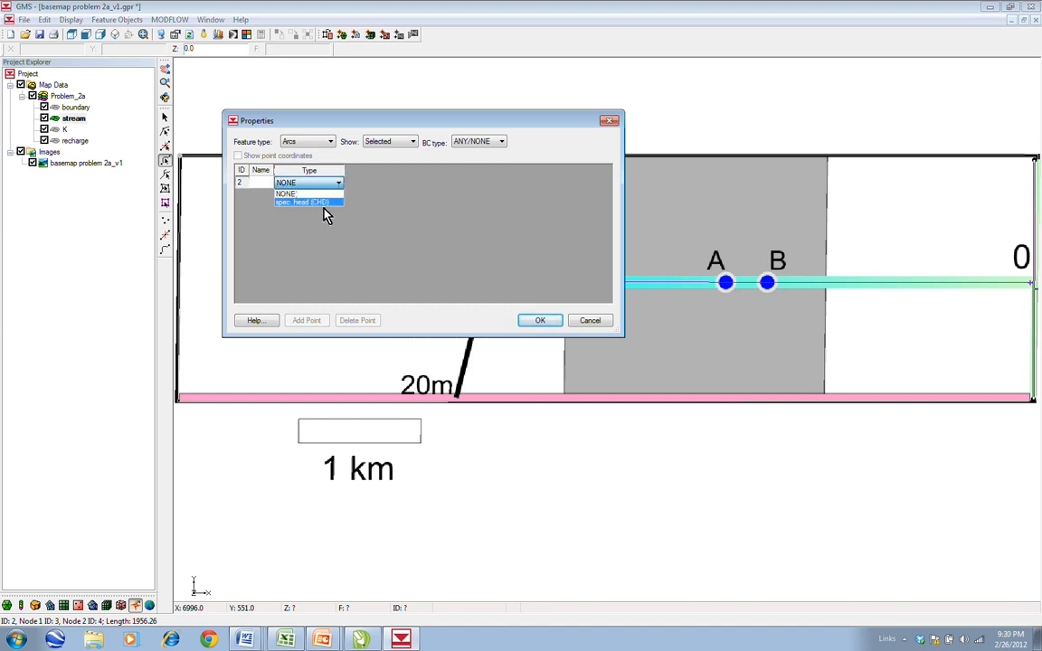
click(307, 201)
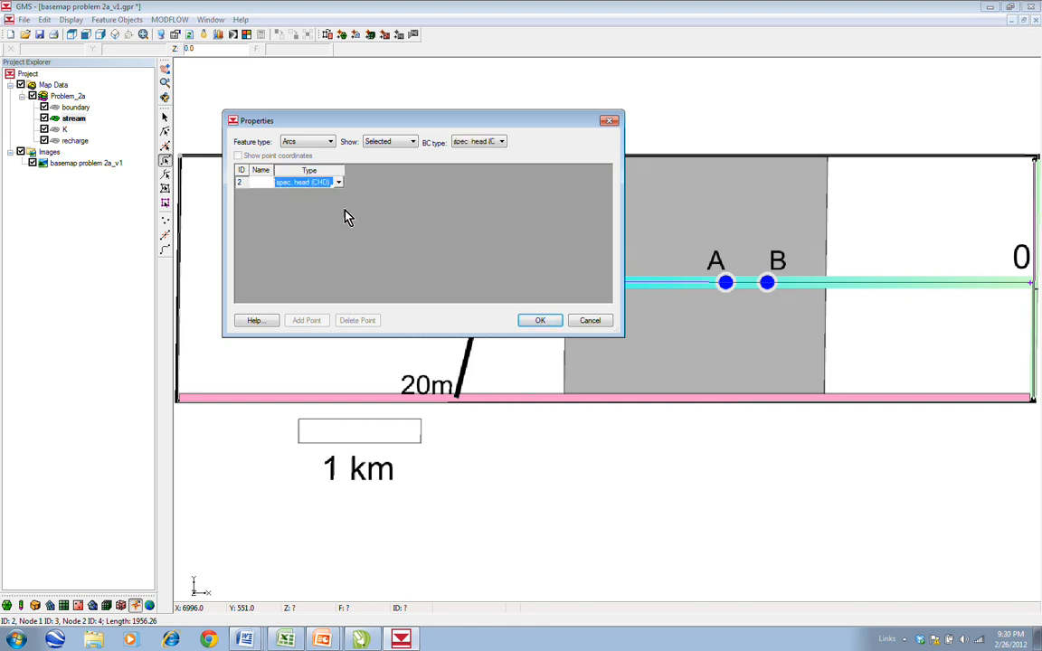
click(547, 324)
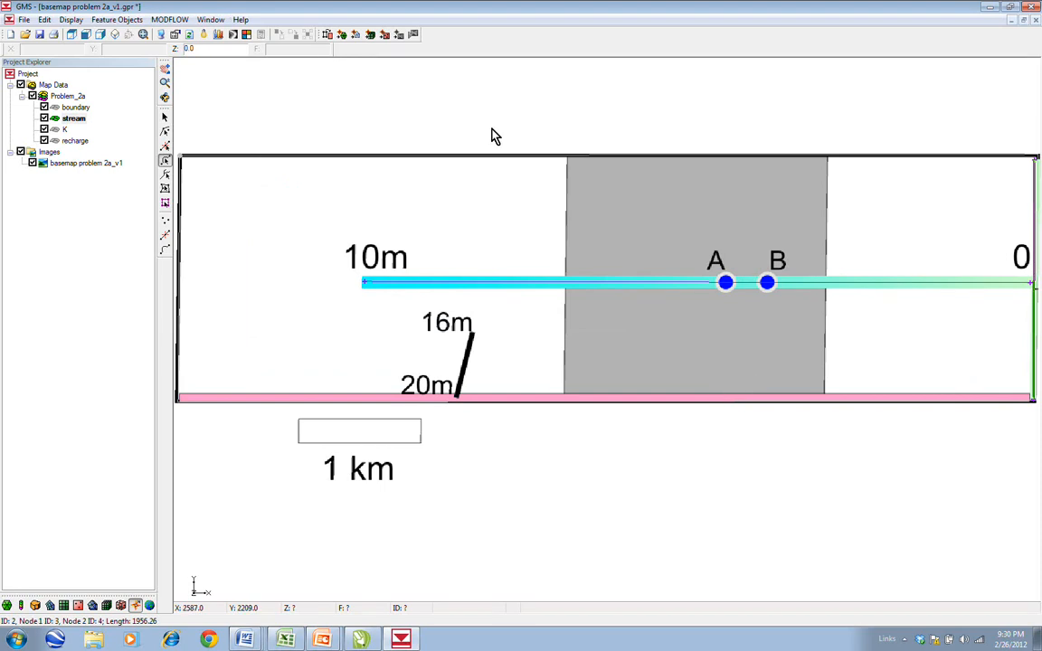
click(121, 24)
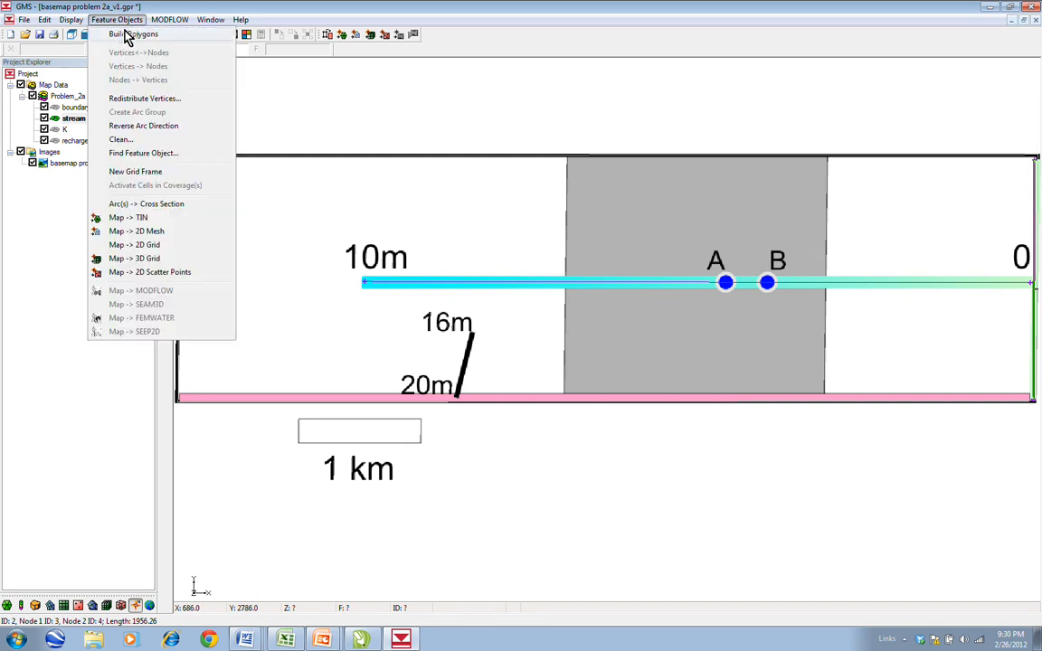
click(525, 205)
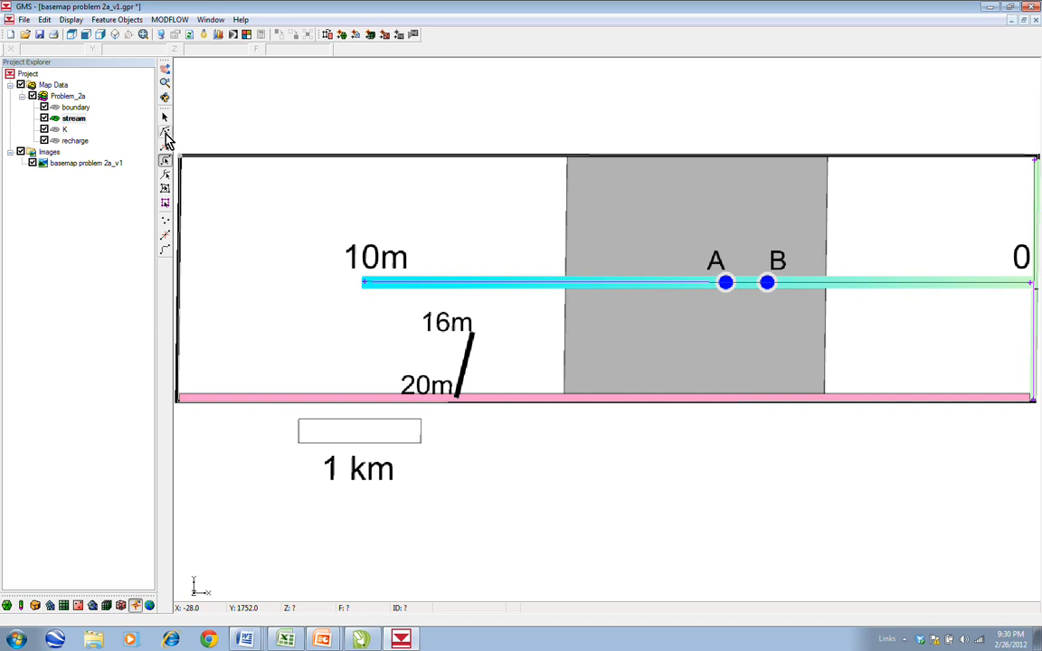
Set the Head-Stage of the stream arc's node at the 10m end to 10
click(164, 133)
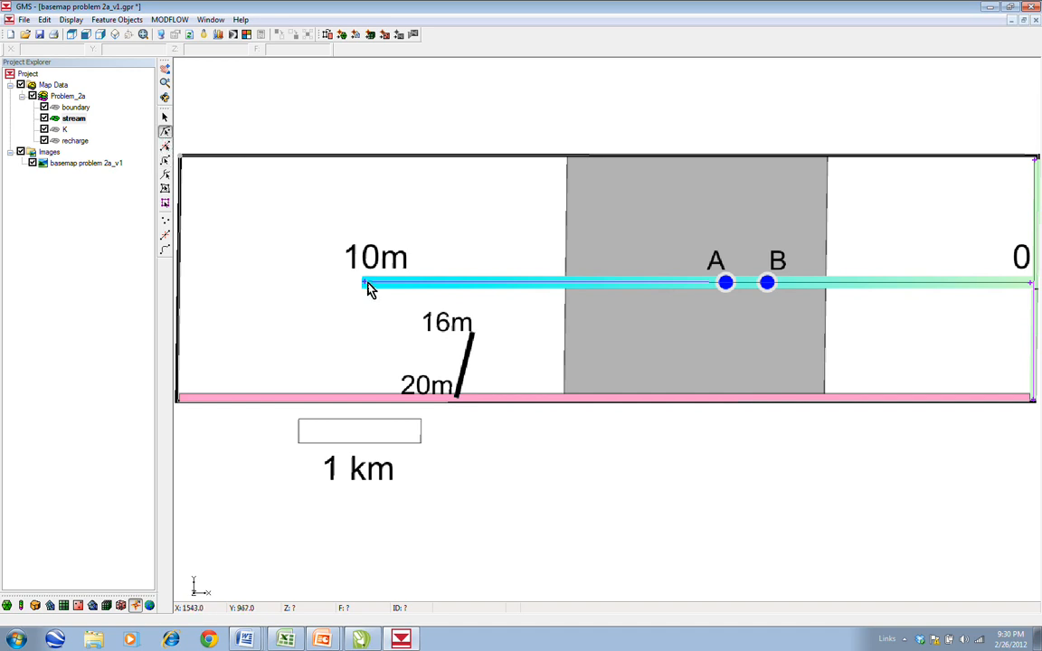
double_click(365, 285)
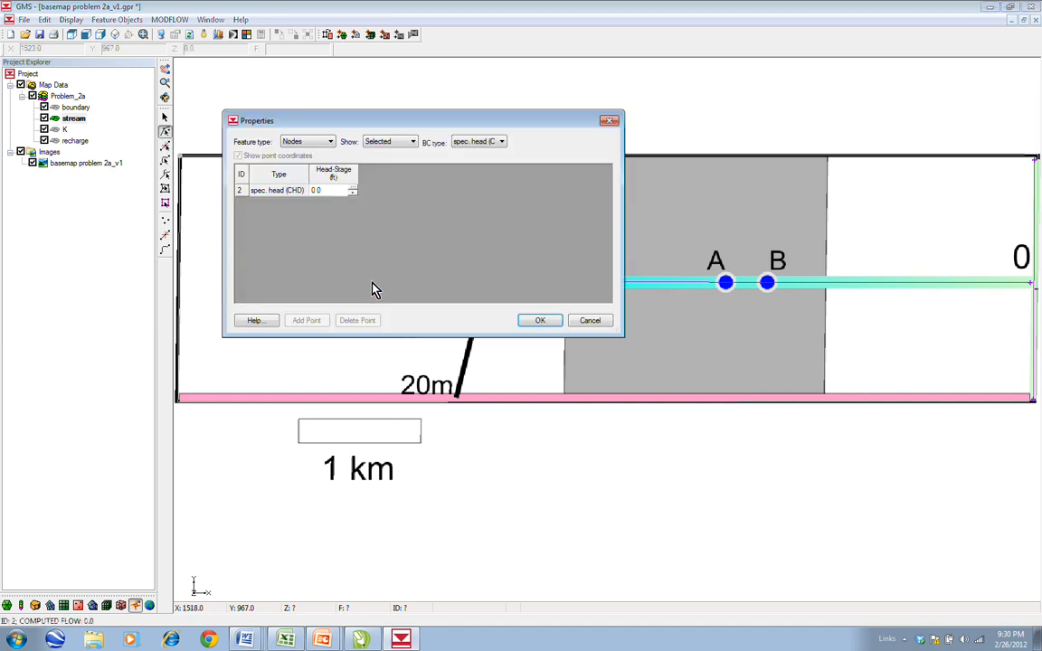
click(330, 192)
text(10)
click(545, 324)
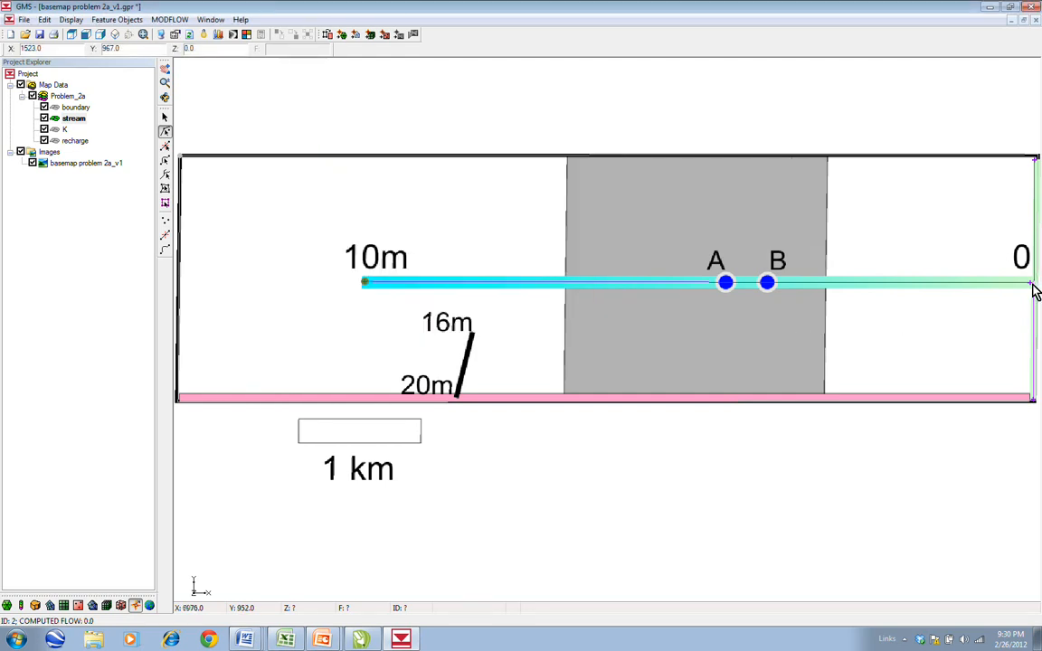
Check the Head-Stage of the stream node at the 0 end and of both end nodes of the east boundary arc
double_click(1032, 286)
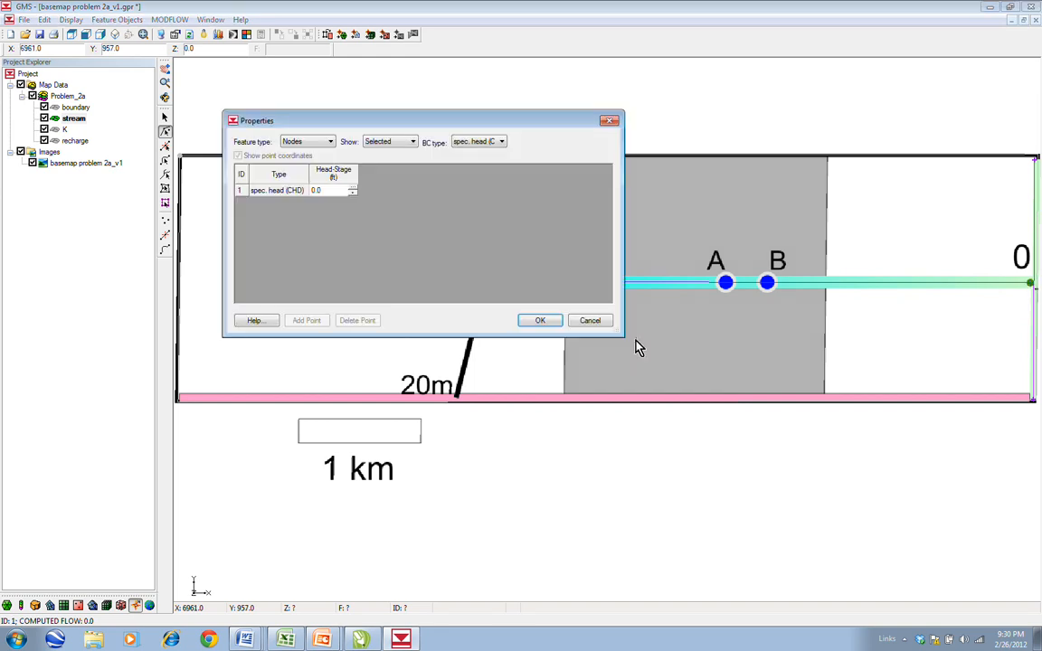
click(534, 319)
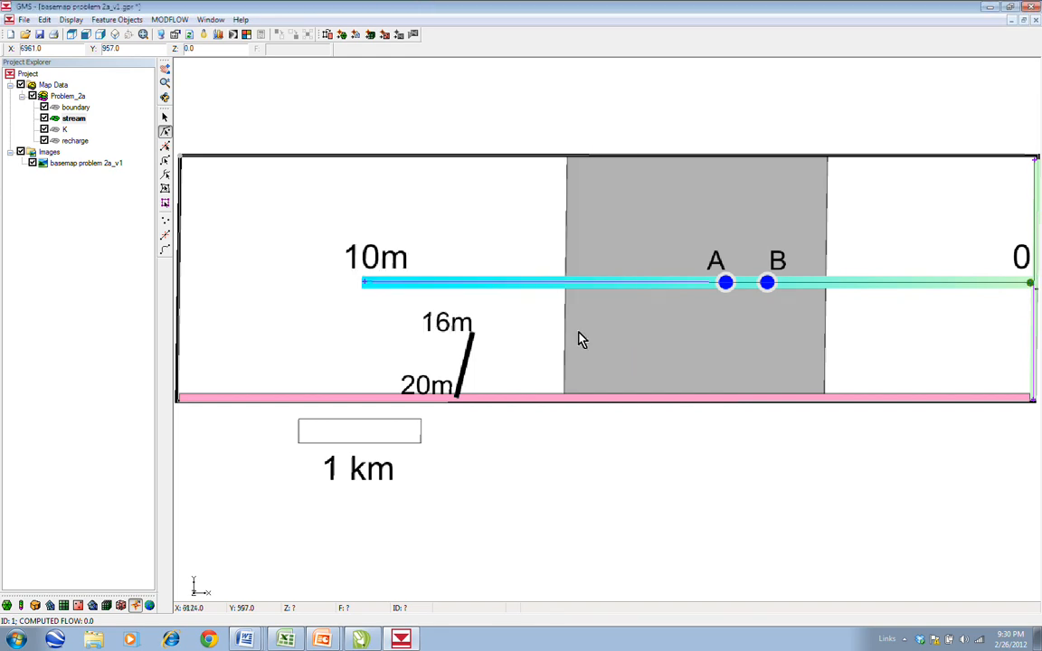
double_click(1035, 399)
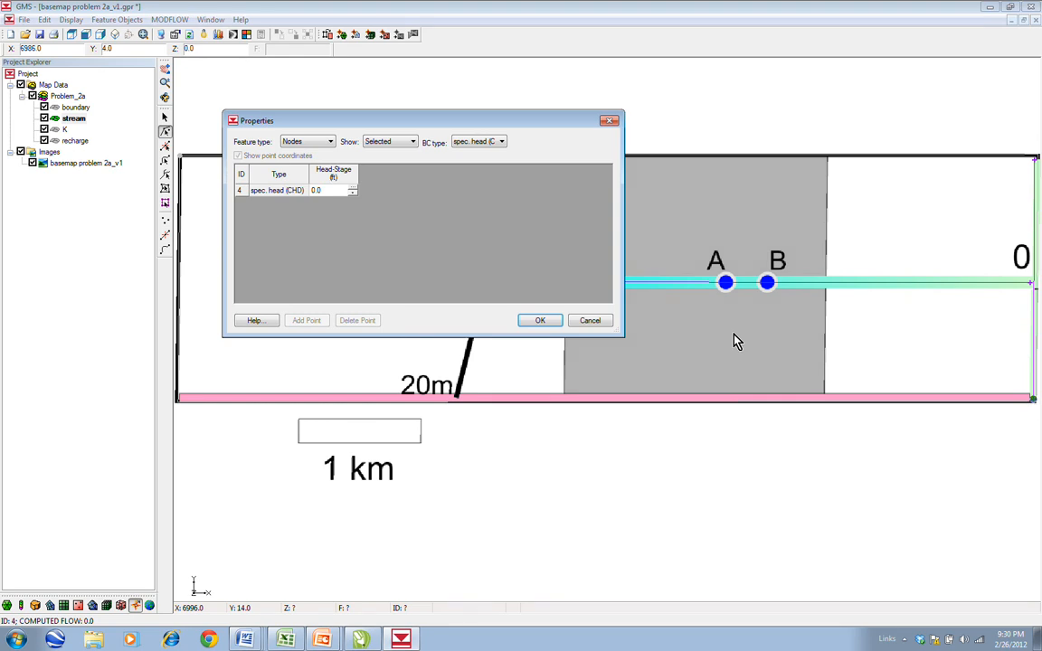
click(540, 321)
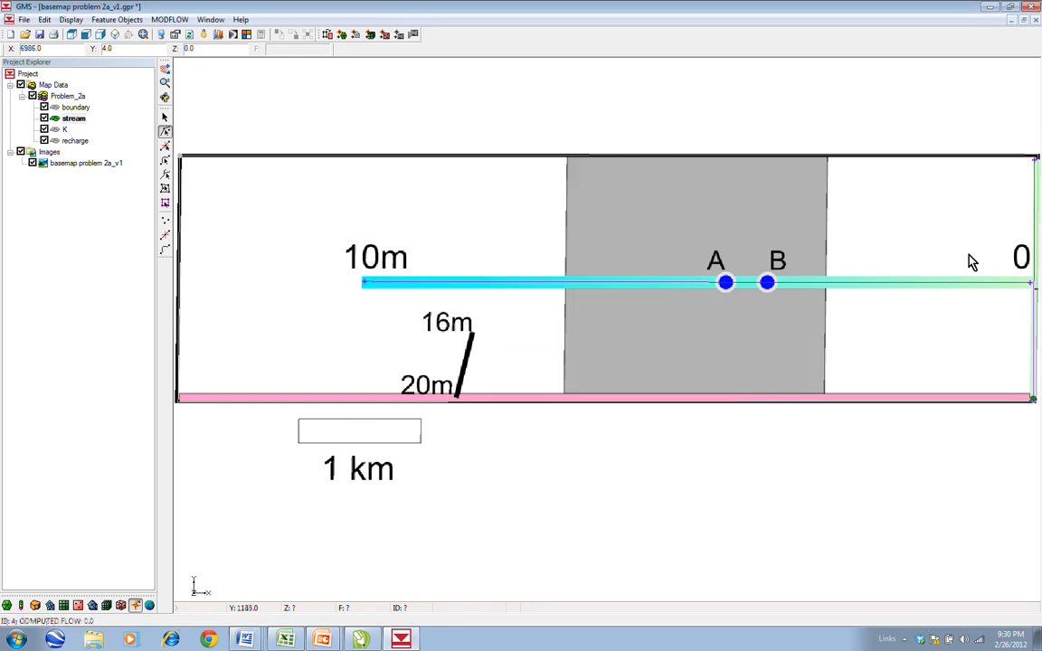
double_click(1036, 160)
click(546, 322)
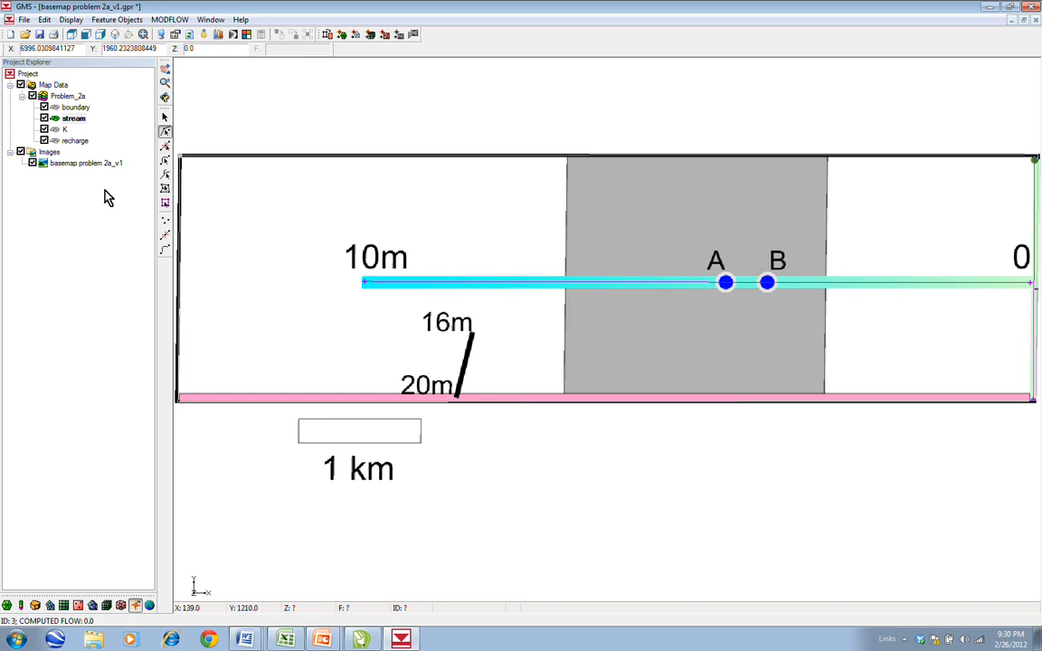
Create a grid frame and resize its edges to fit the rectangular model boundary
right_click(27, 74)
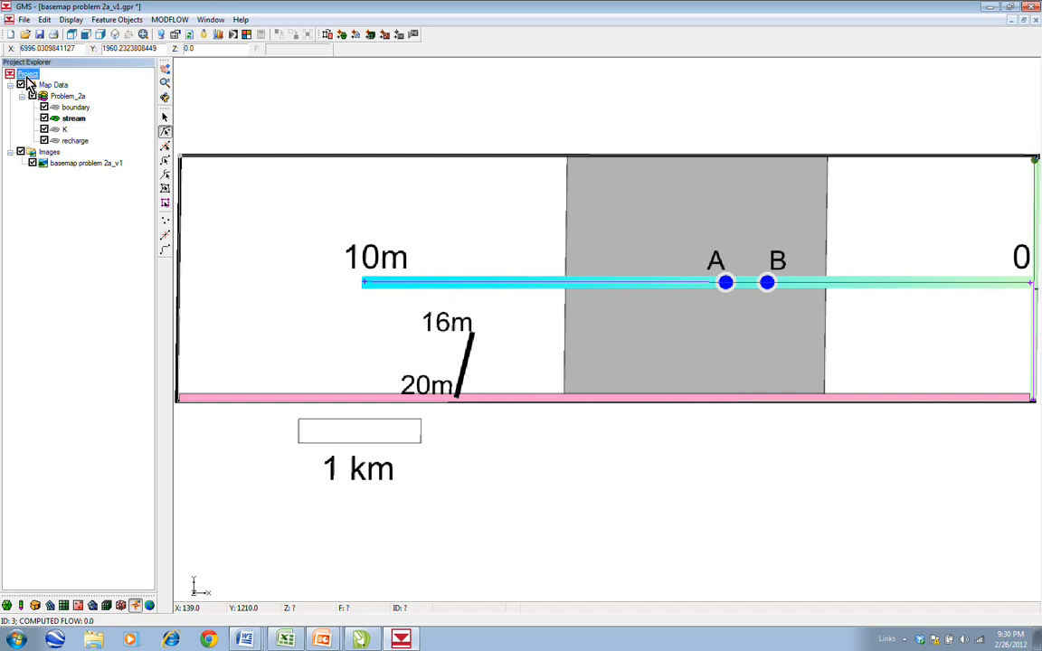
mouse_move(37, 85)
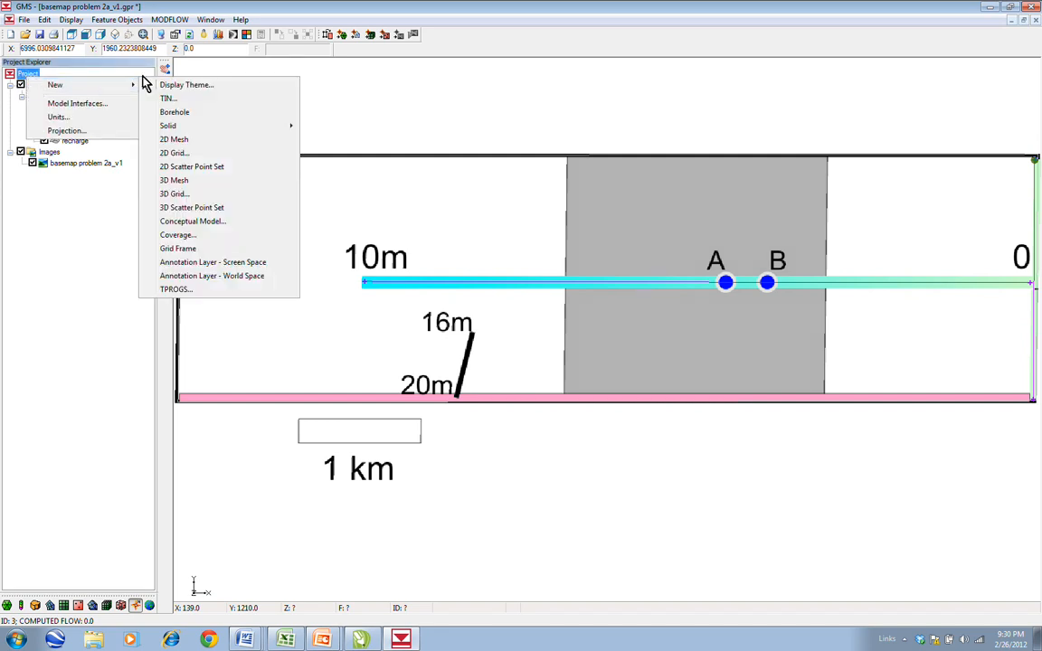
click(178, 248)
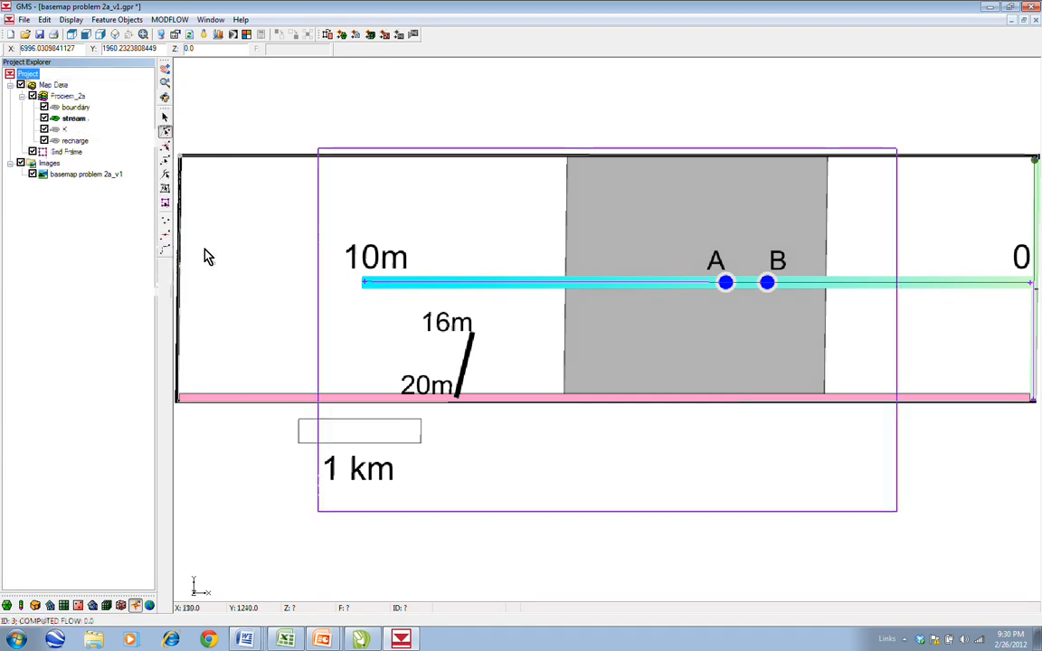
click(323, 217)
click(165, 117)
click(318, 232)
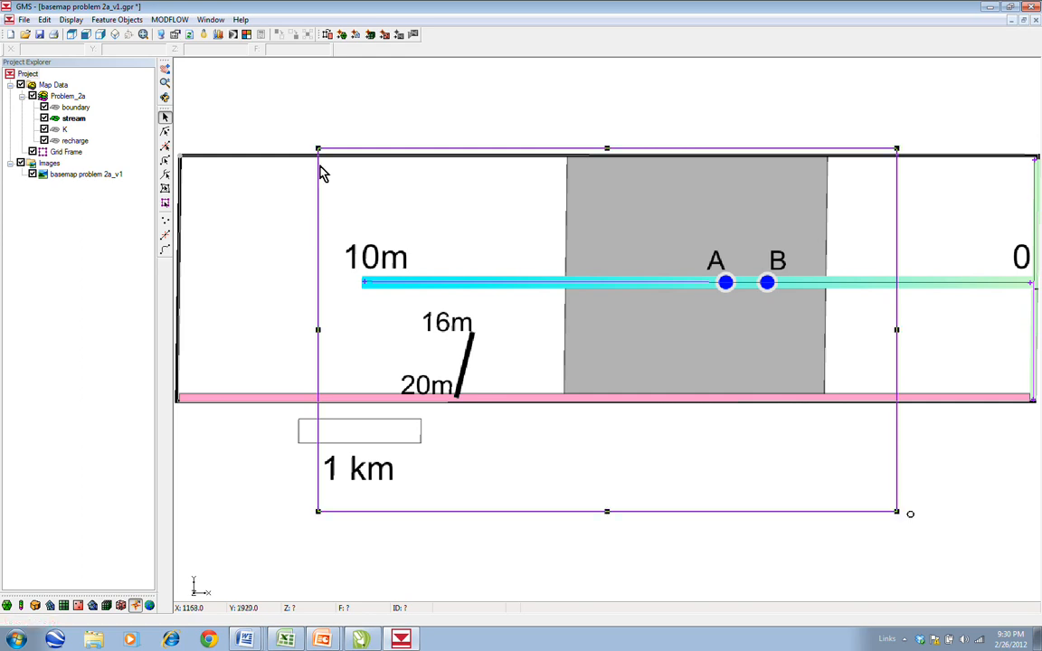
drag(318, 152, 180, 161)
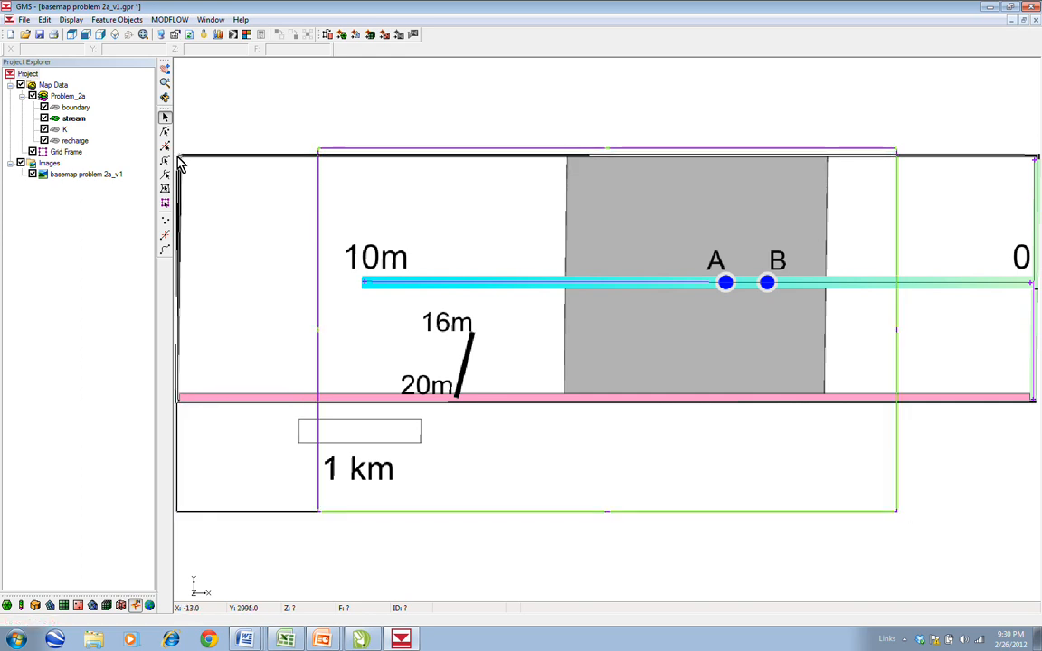
drag(539, 515, 551, 412)
drag(898, 283, 1038, 271)
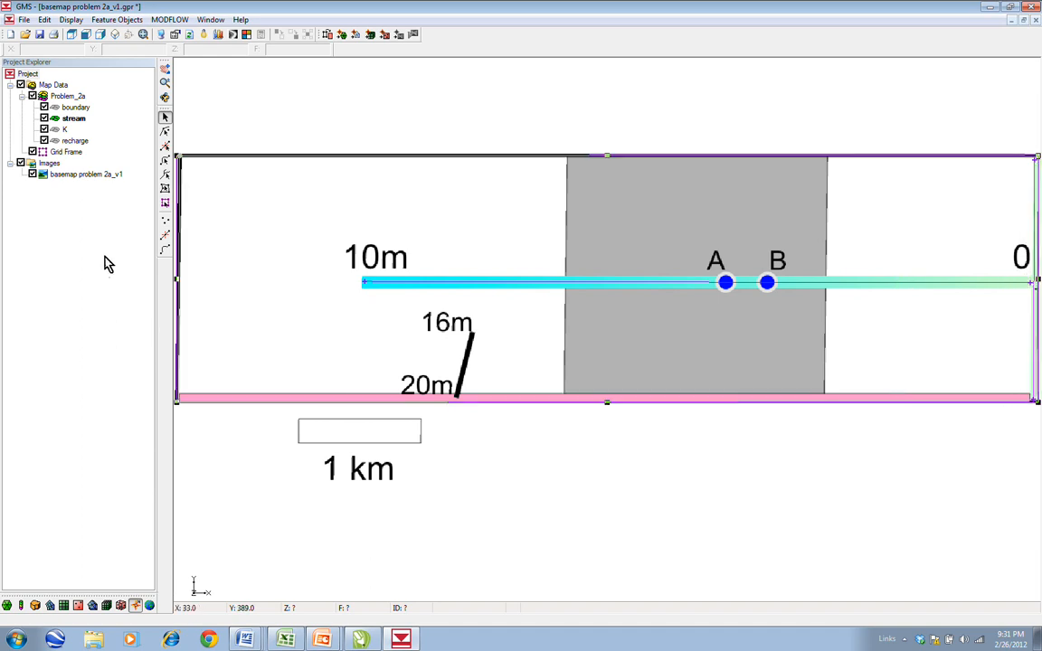
Set up a 3D finite difference grid from the grid frame with 140 cells in X and 40 in Y
click(71, 152)
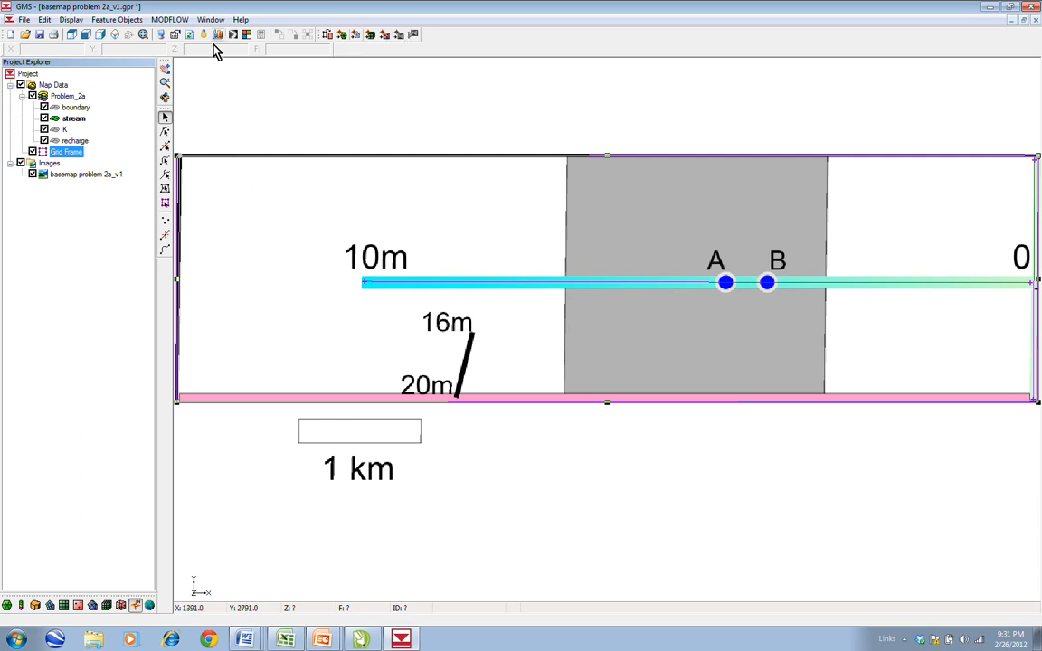
click(370, 36)
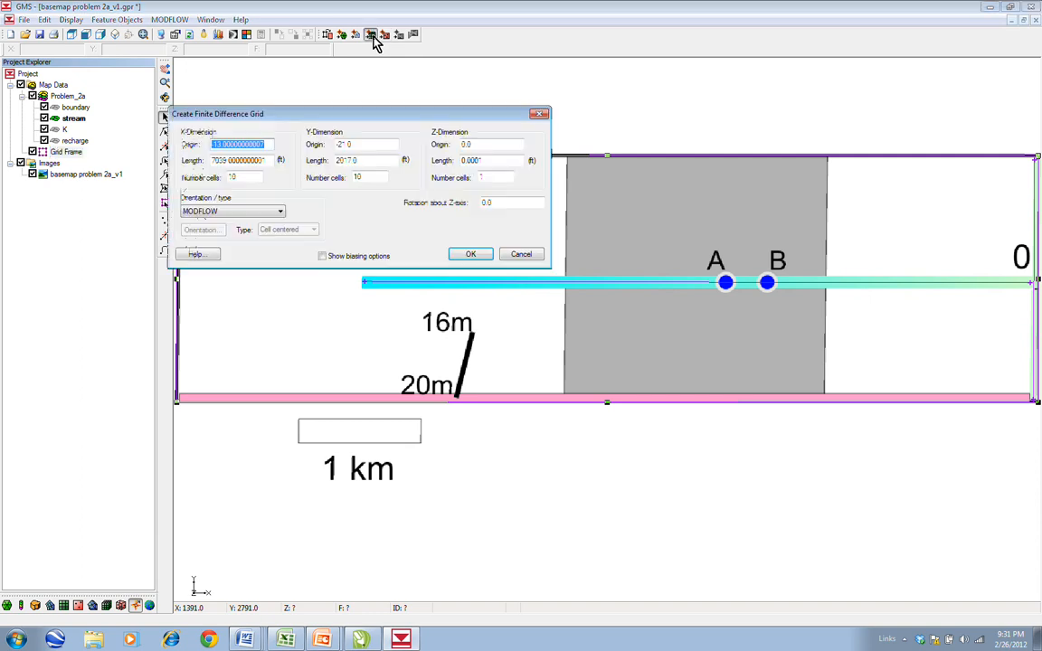
click(245, 178)
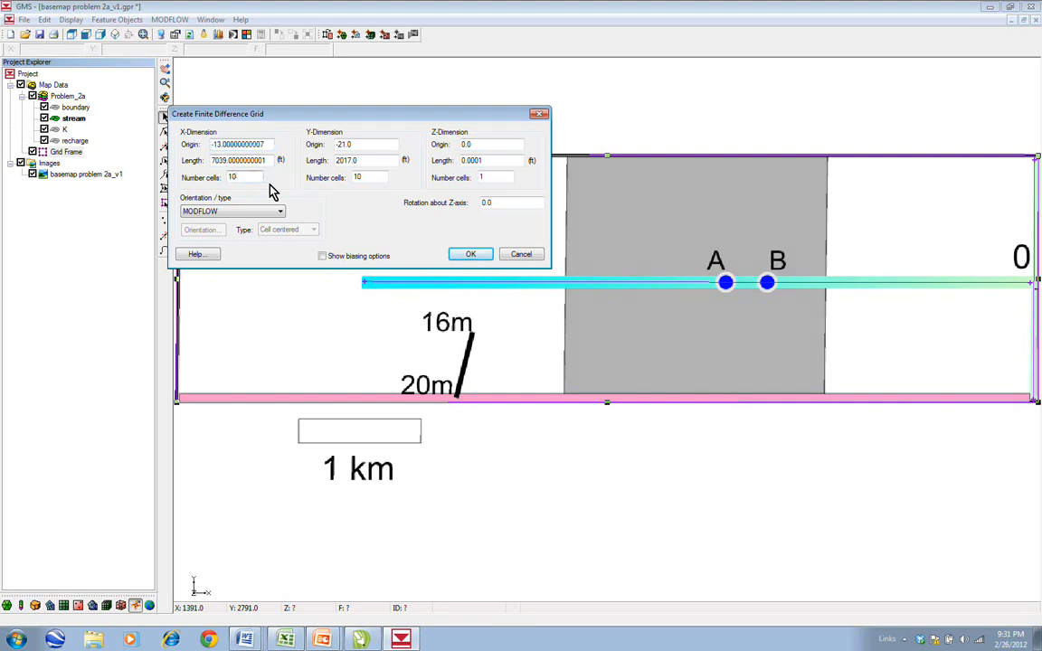
key(BackSpace)
text(40)
Define the Z origin and Z length of the finite difference grid and create the grid
click(488, 145)
text(-15.0)
click(493, 162)
key(BackSpace)
key(BackSpace)
key(BackSpace)
key(BackSpace)
key(BackSpace)
text(2)
key(BackSpace)
click(478, 259)
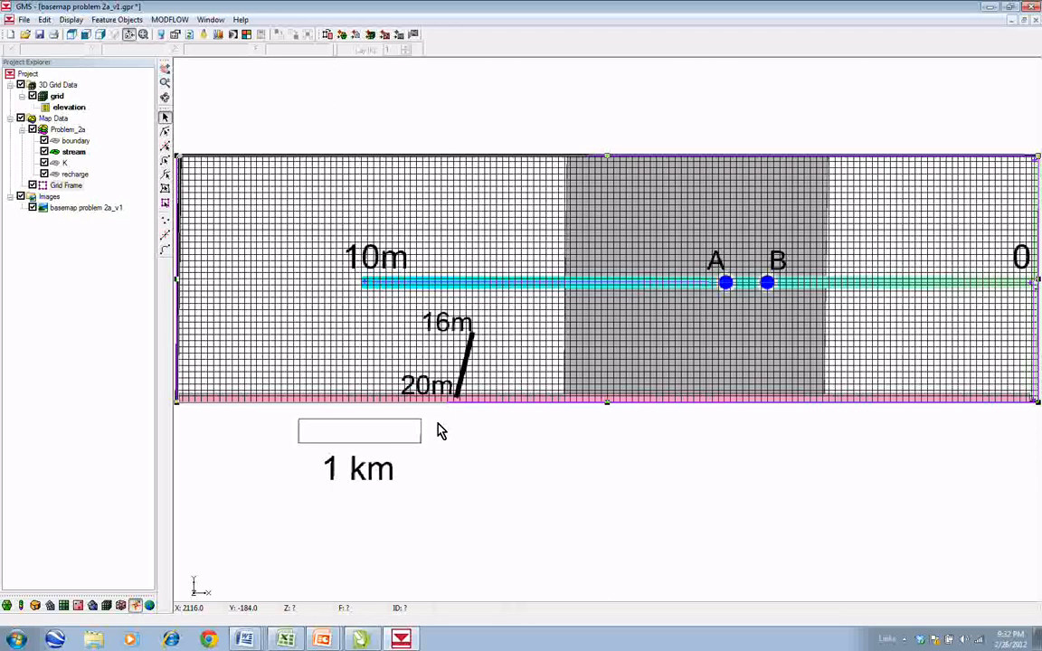
View the grid from the front, set the Z magnification to 10, and return to plan view
click(85, 36)
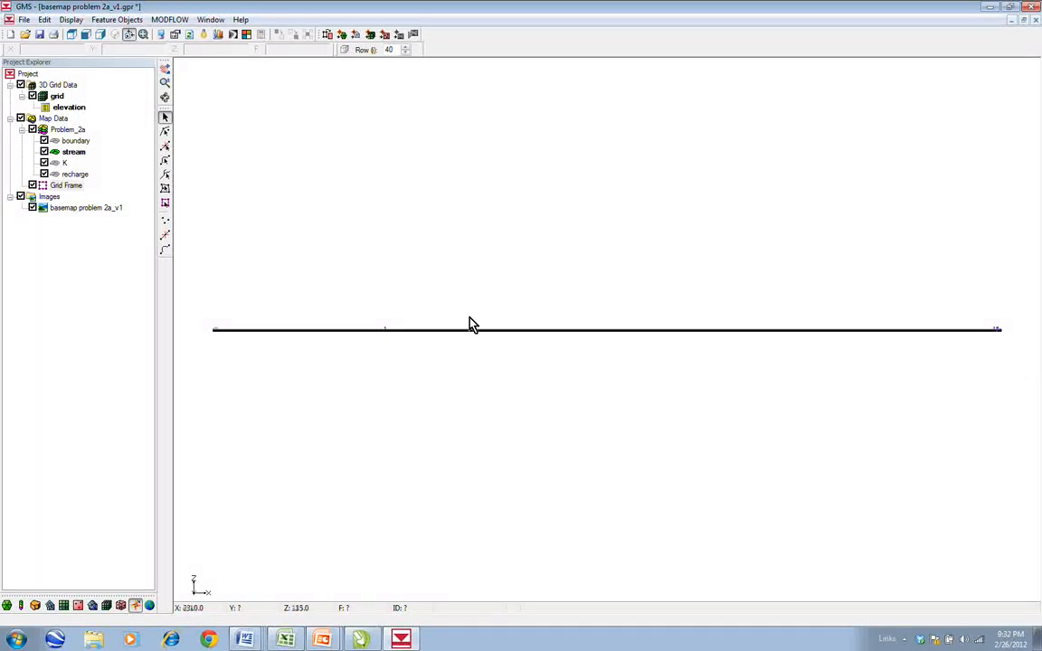
click(72, 20)
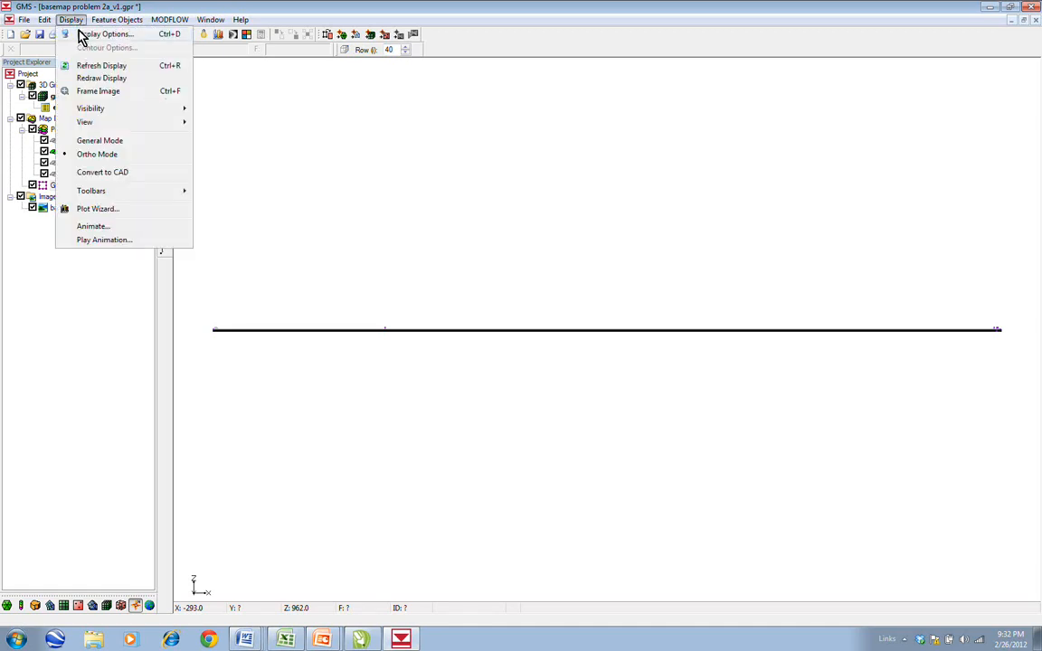
click(80, 34)
click(225, 186)
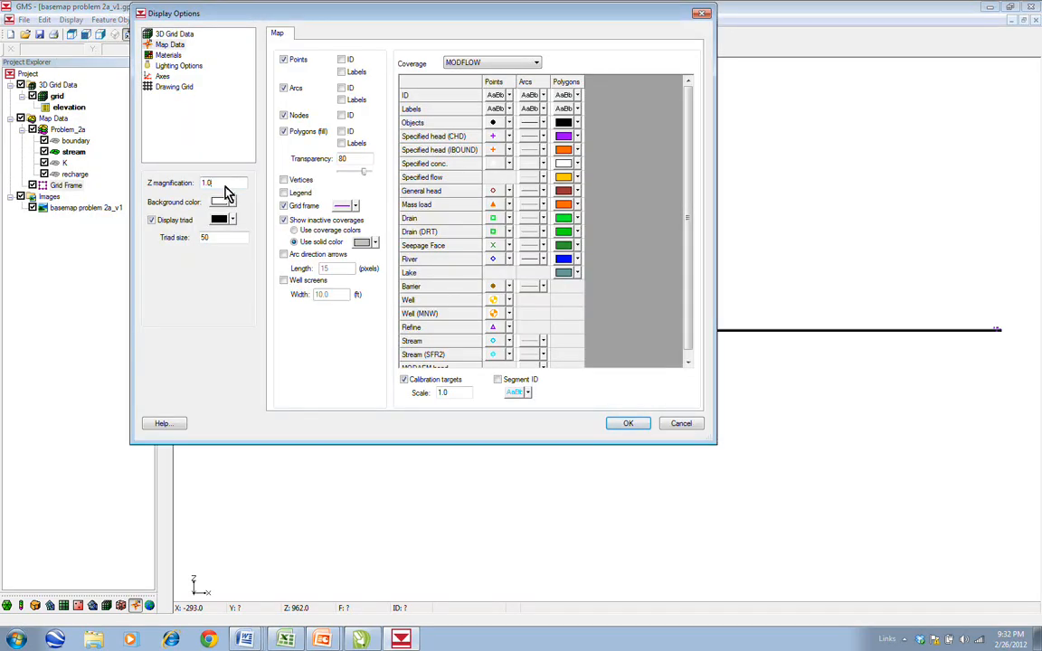
key(BackSpace)
key(BackSpace)
text(0)
click(630, 423)
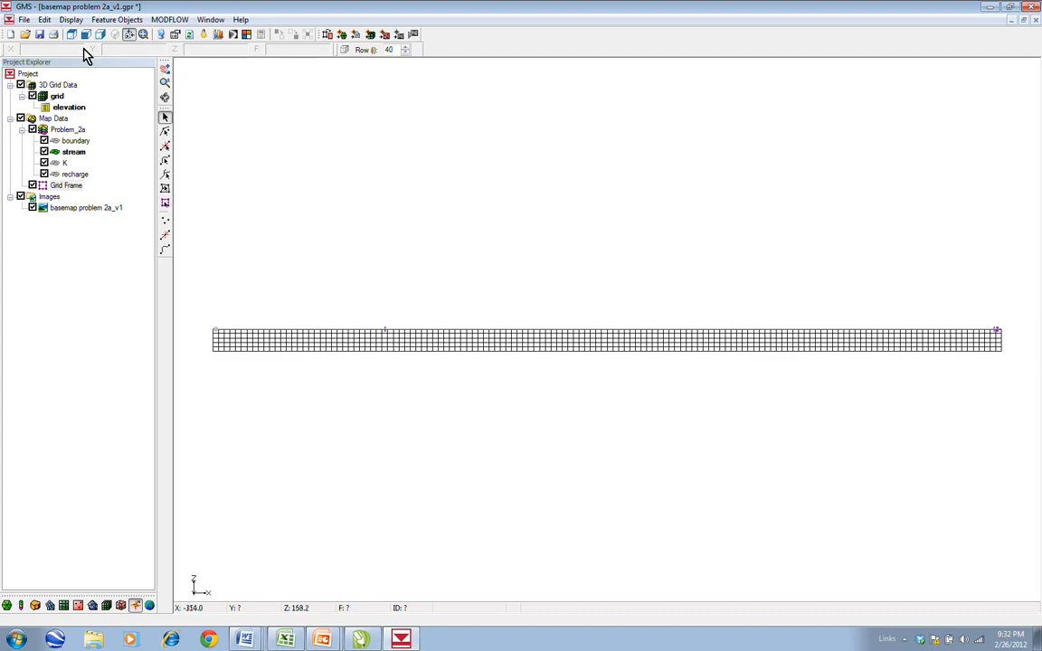
click(72, 35)
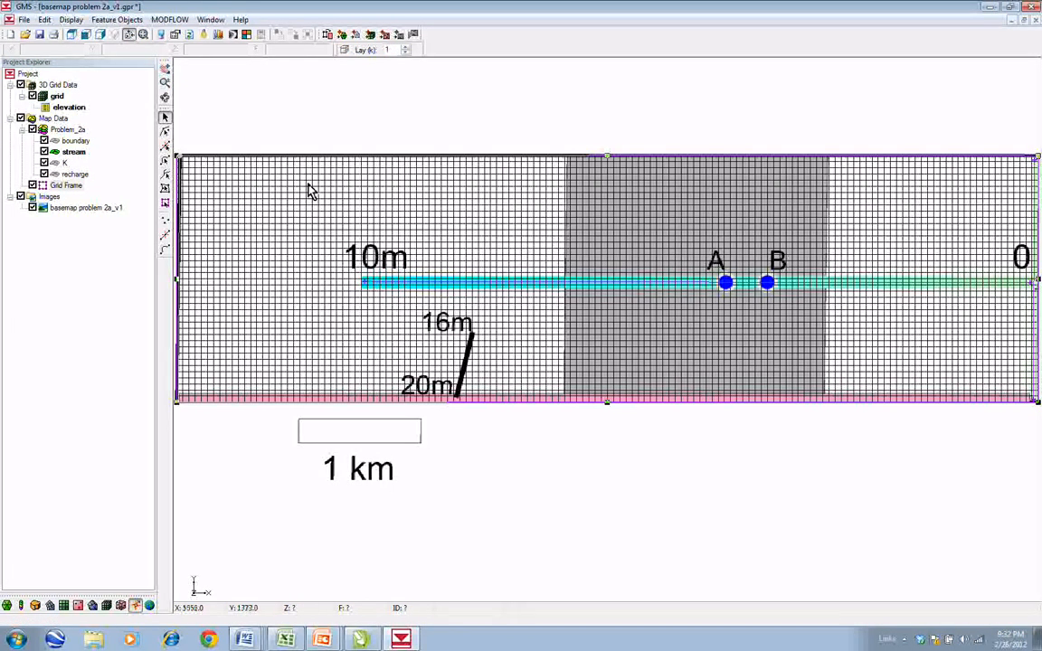
Create a new MODFLOW simulation on the grid with the default steady-state settings and map all applicable coverages to the model
click(59, 97)
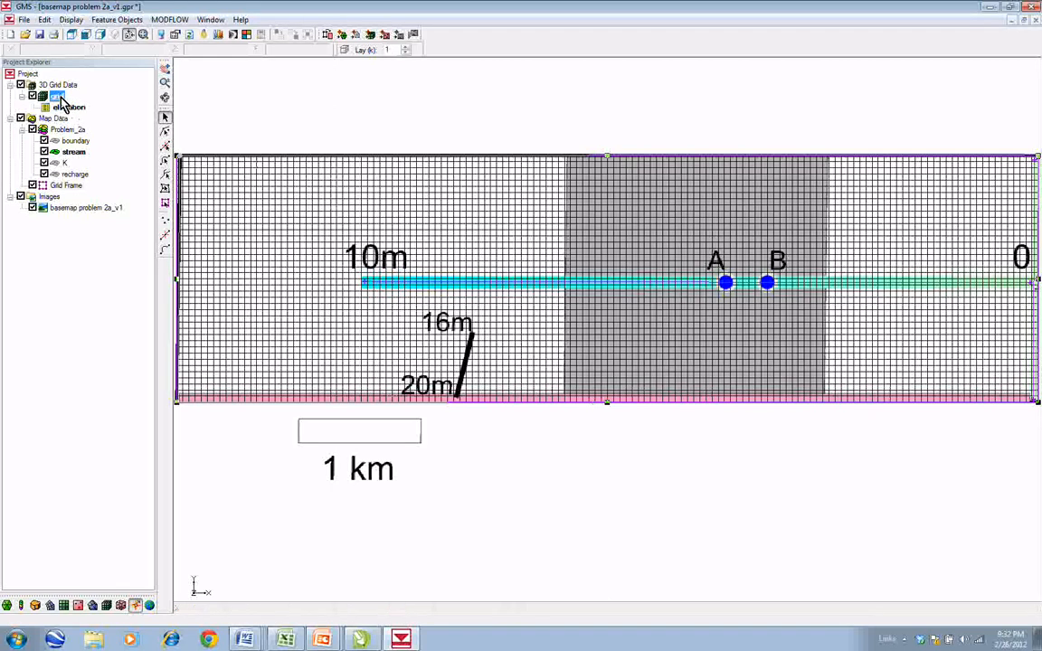
right_click(62, 102)
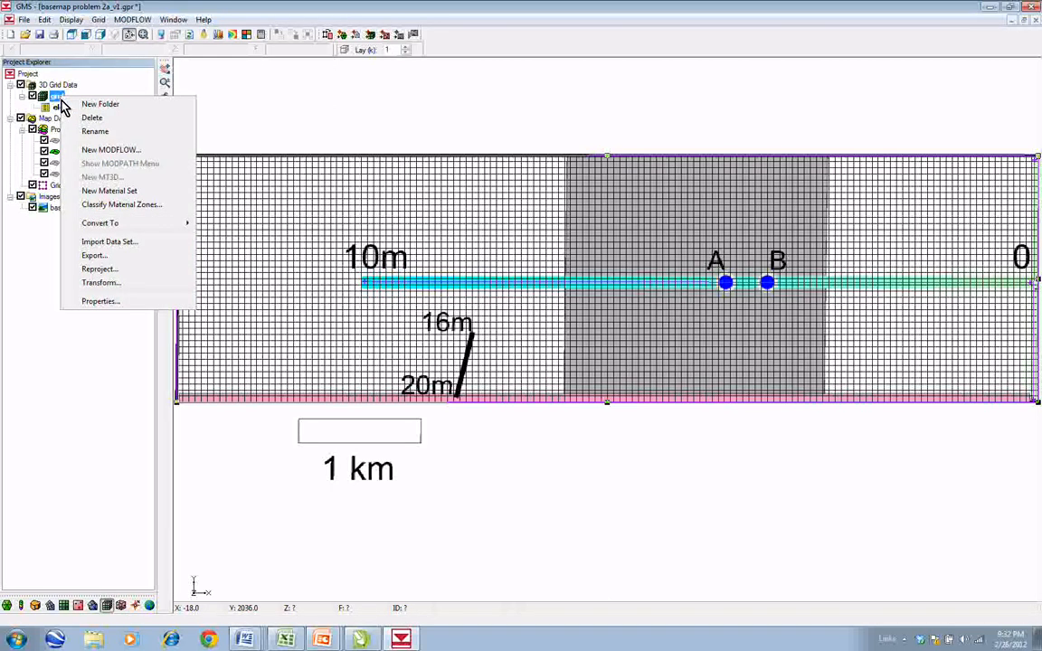
click(104, 151)
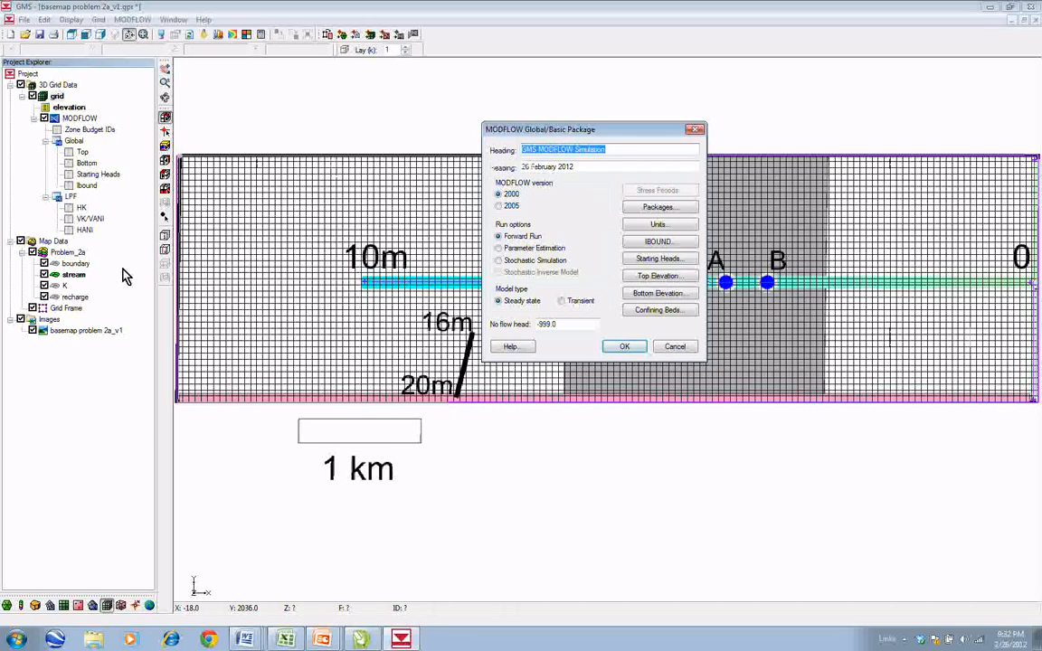
click(628, 351)
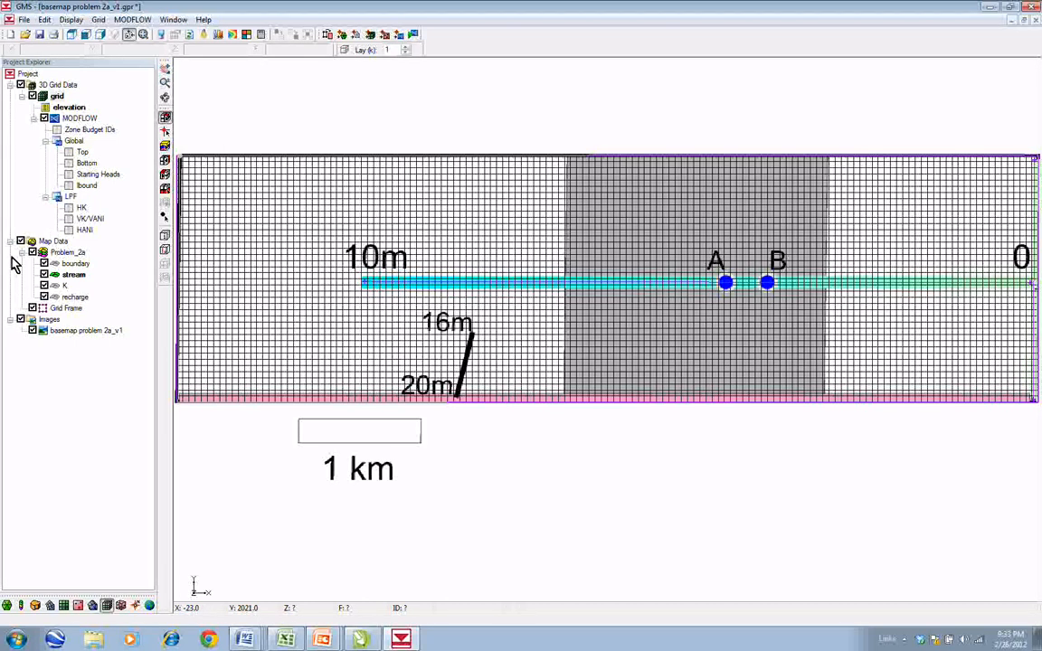
click(403, 38)
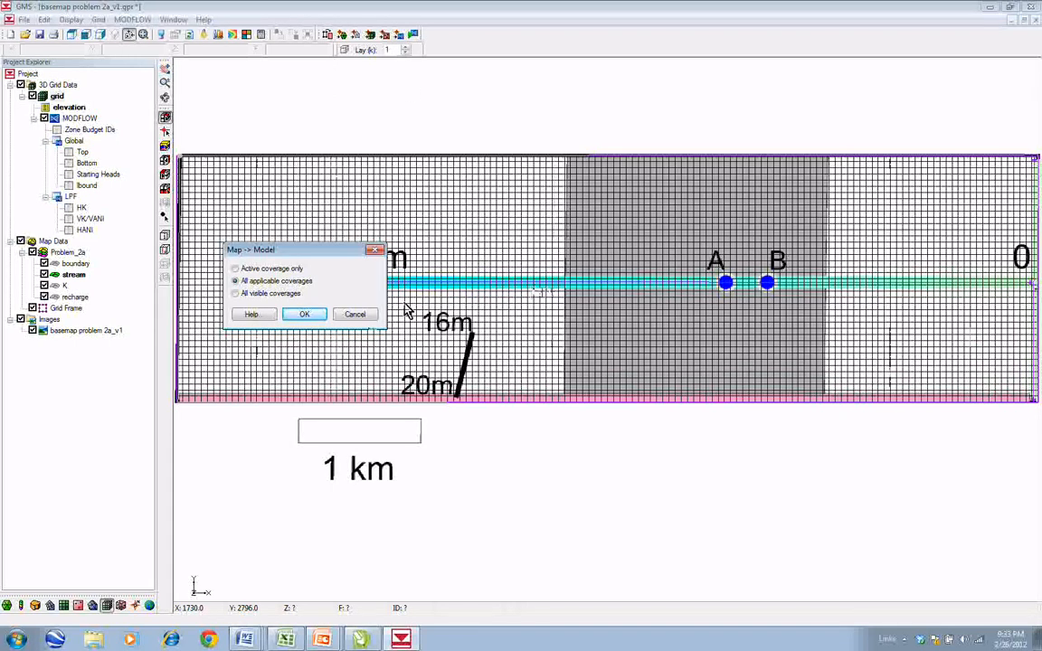
click(305, 316)
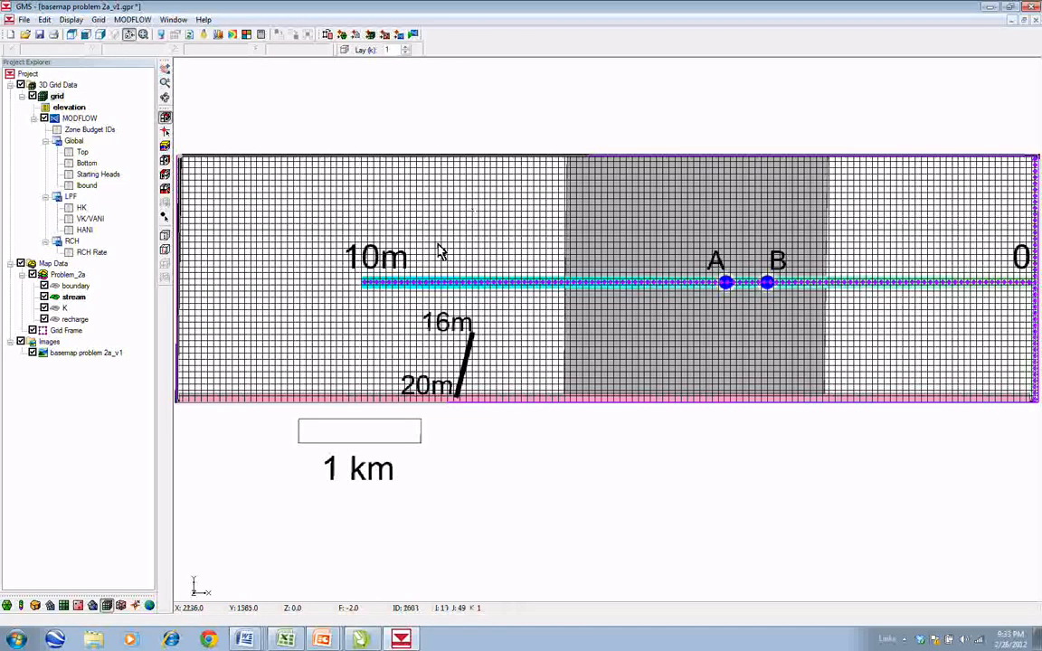
In the stream coverage, move the lower node of the east boundary arc just outside the grid, to about X 7038, Y 4
click(165, 70)
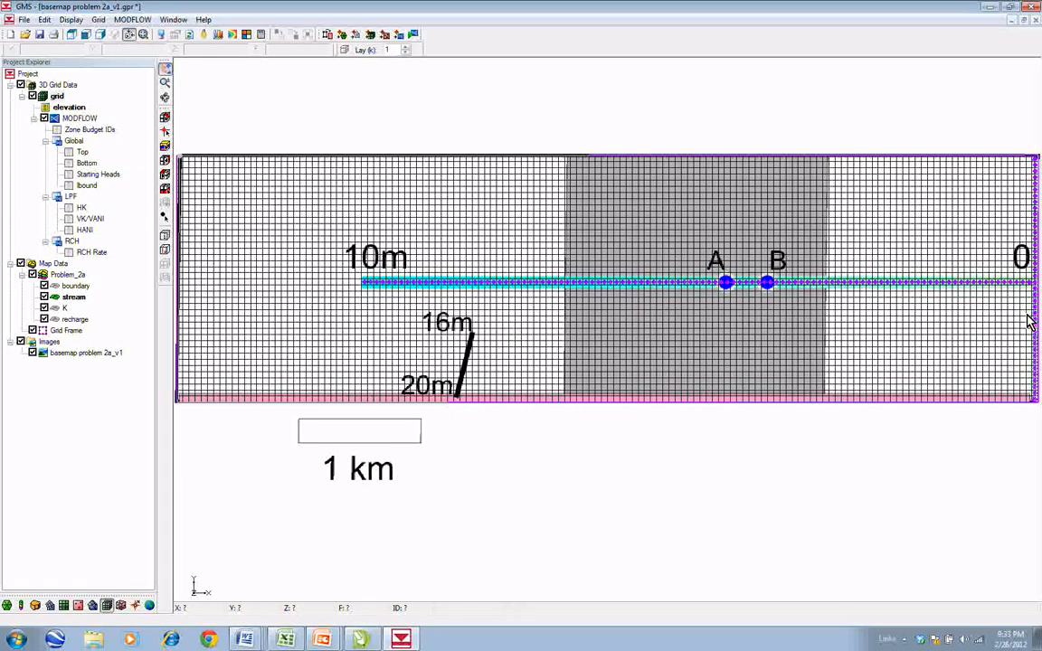
drag(1033, 315, 737, 333)
scroll(737, 333, up, 3)
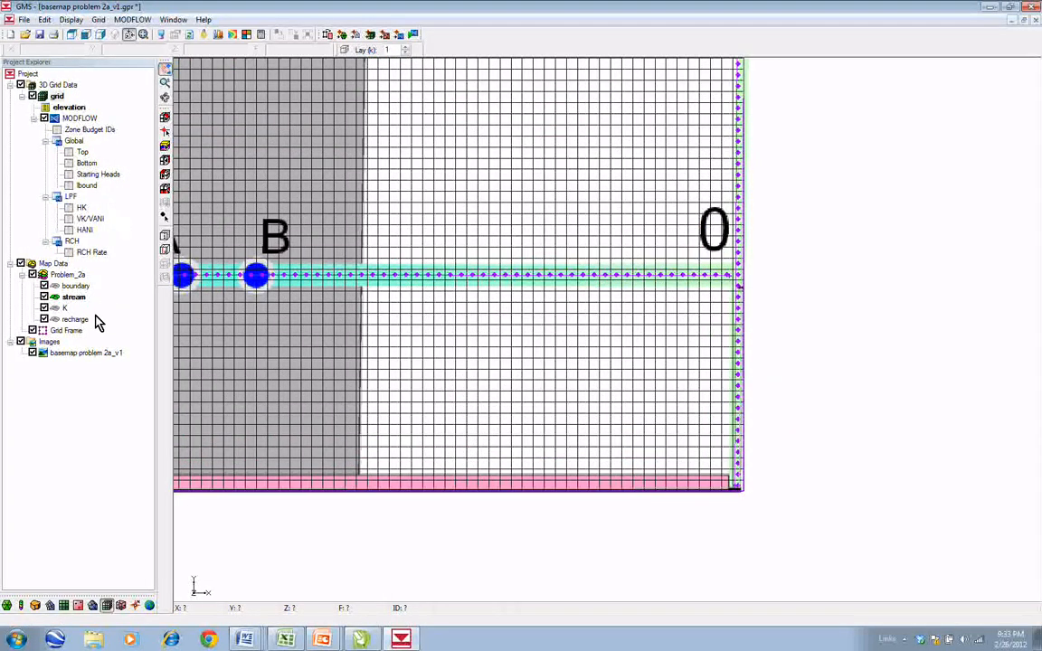
click(74, 296)
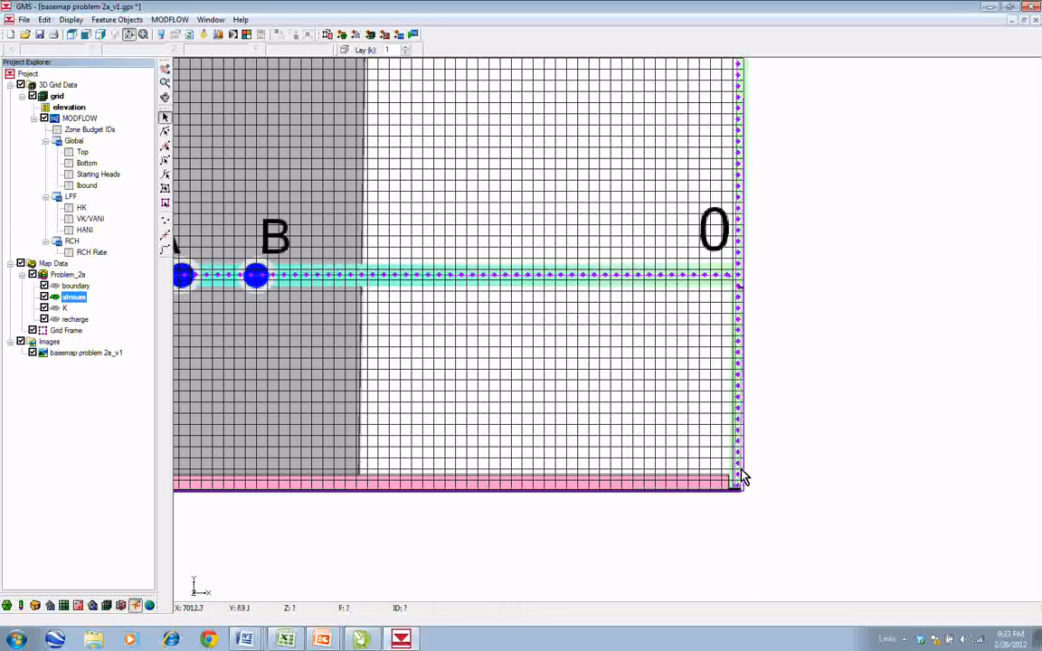
click(166, 132)
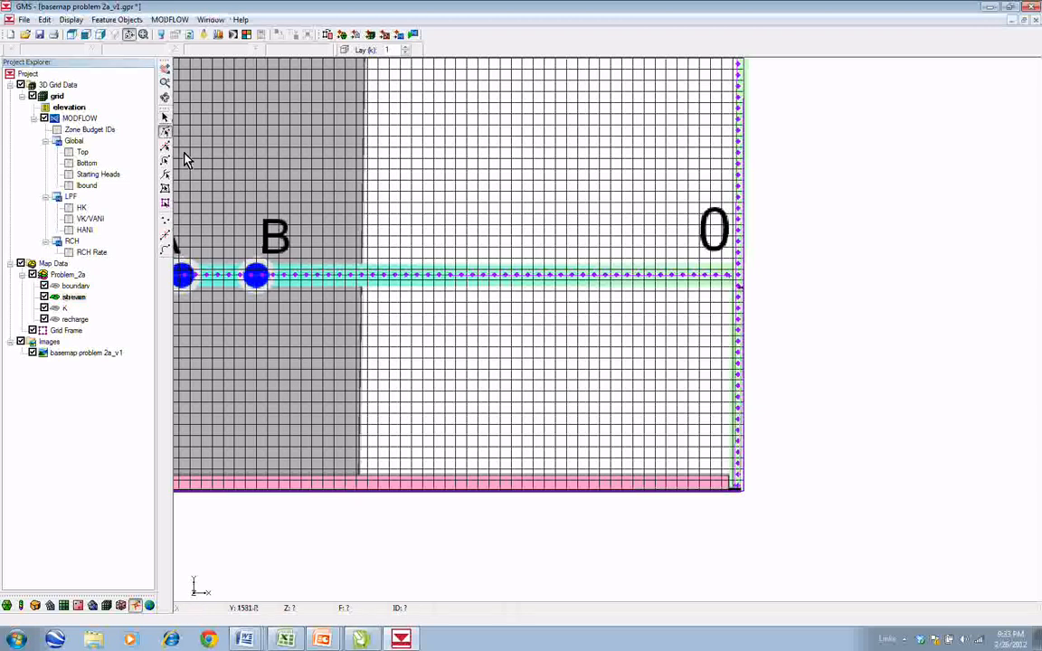
click(740, 492)
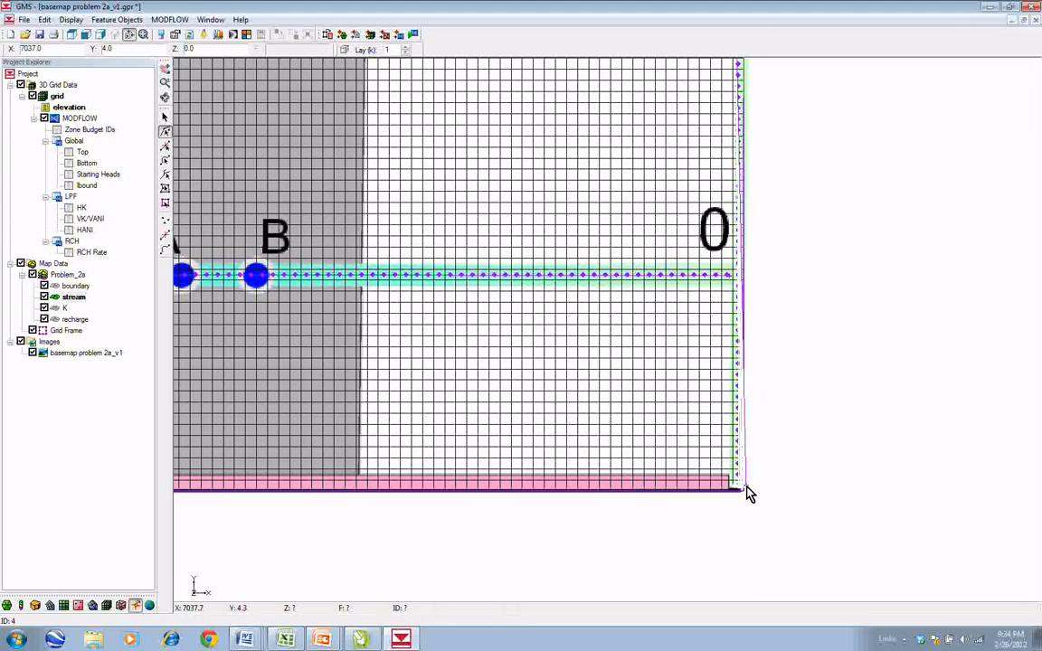
double_click(747, 490)
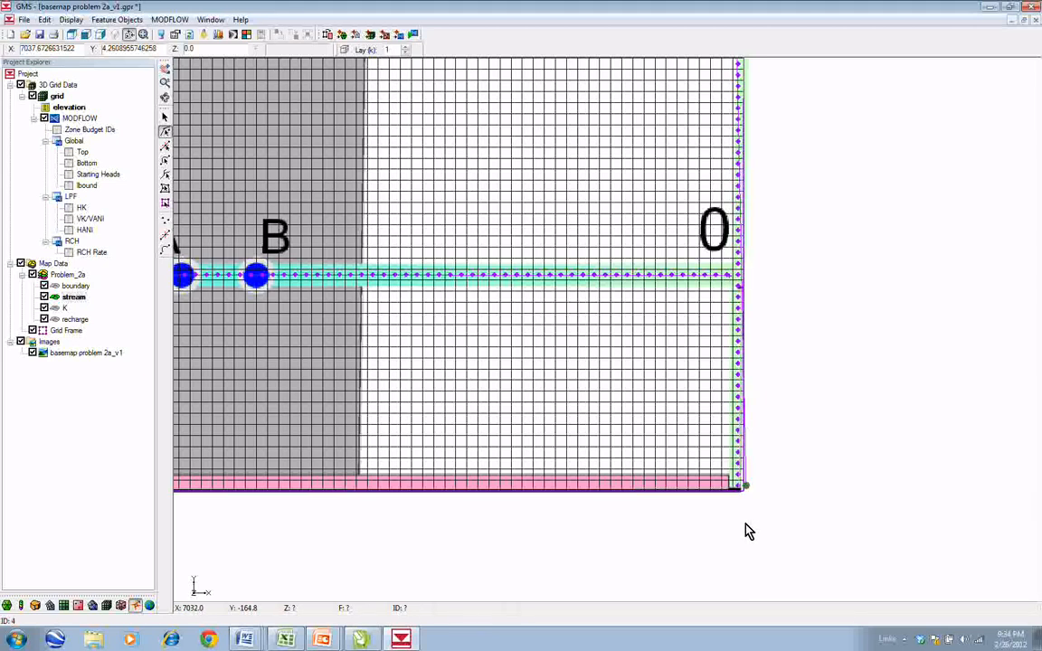
Map all applicable coverages to the model again, and move the lower east arc node back inward to about X 7001, Y -4
click(412, 35)
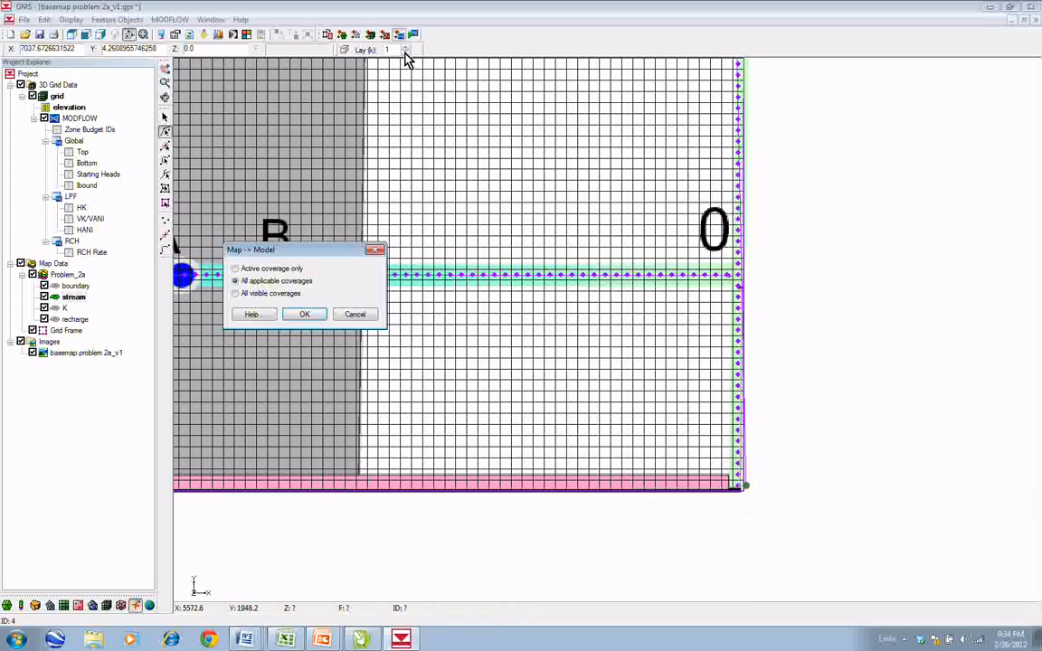
click(305, 315)
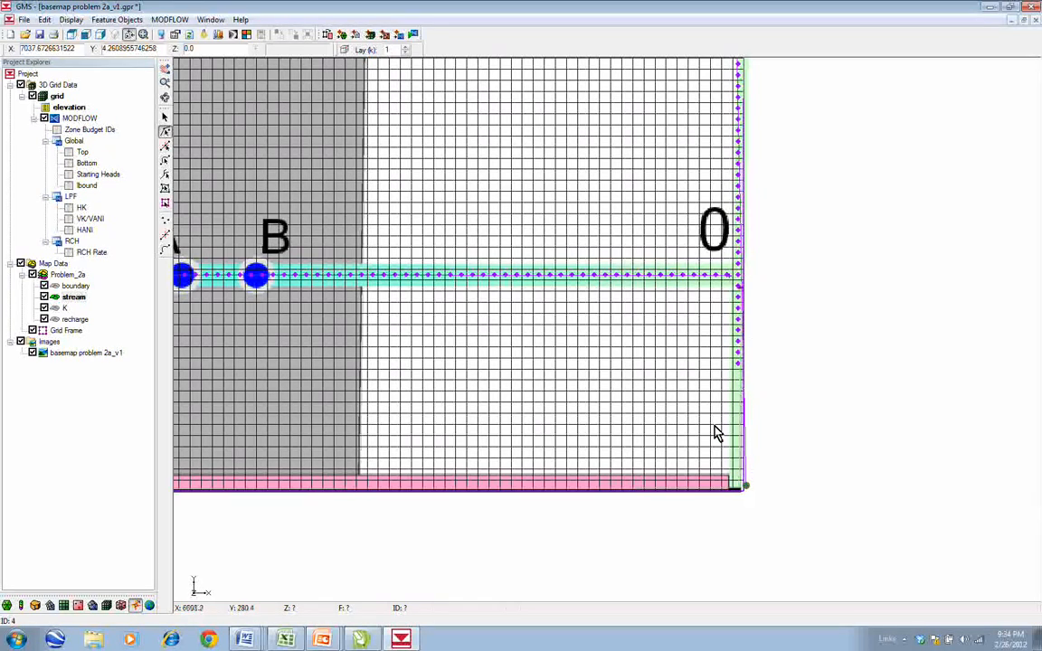
drag(746, 486, 737, 488)
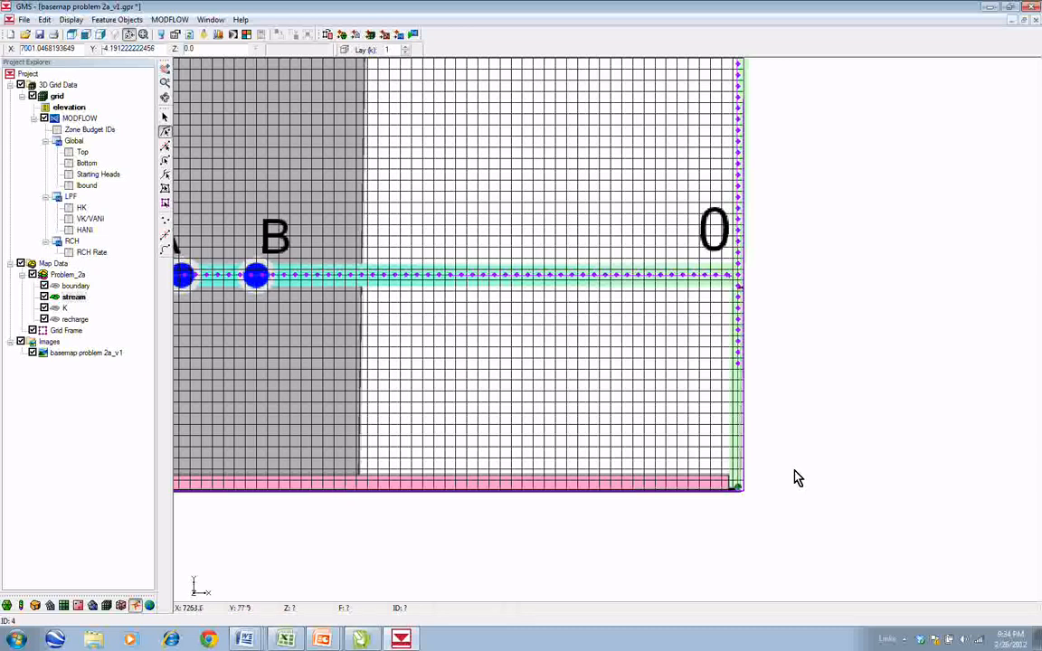
Map all applicable coverages to the MODFLOW model once more with the corrected stream arc
click(401, 35)
click(303, 312)
scroll(436, 316, down, 1)
scroll(436, 304, down, 1)
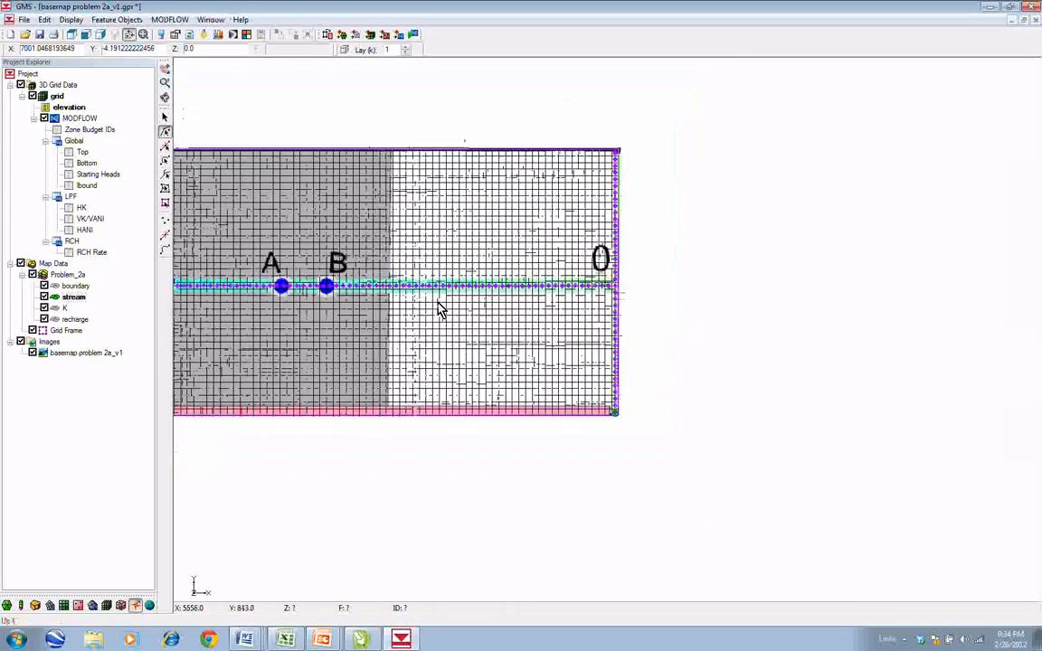
click(165, 69)
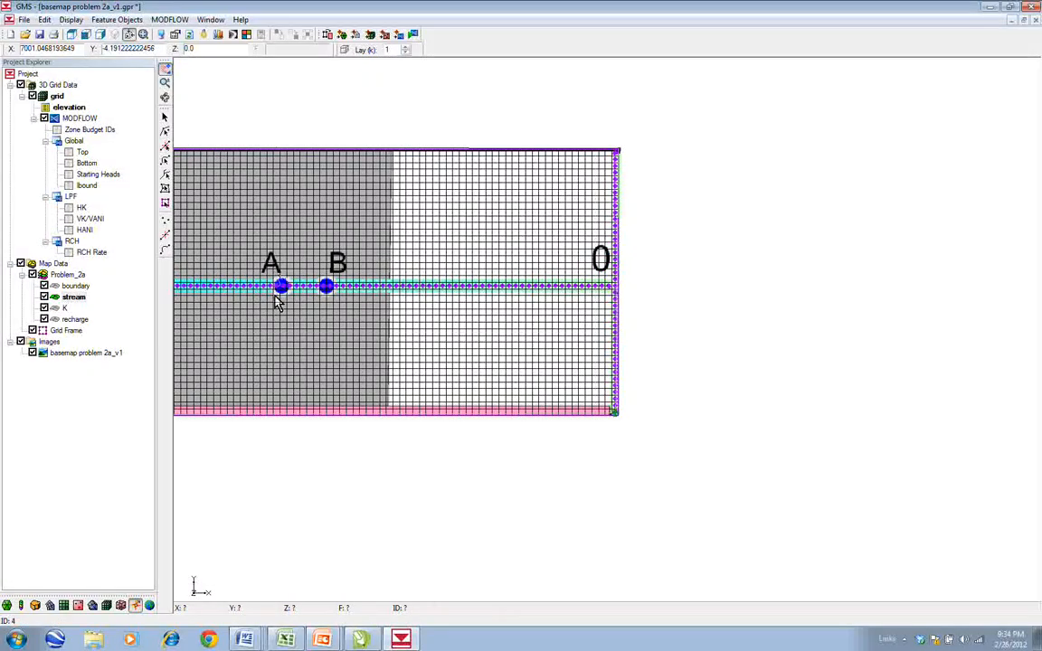
drag(279, 318, 716, 333)
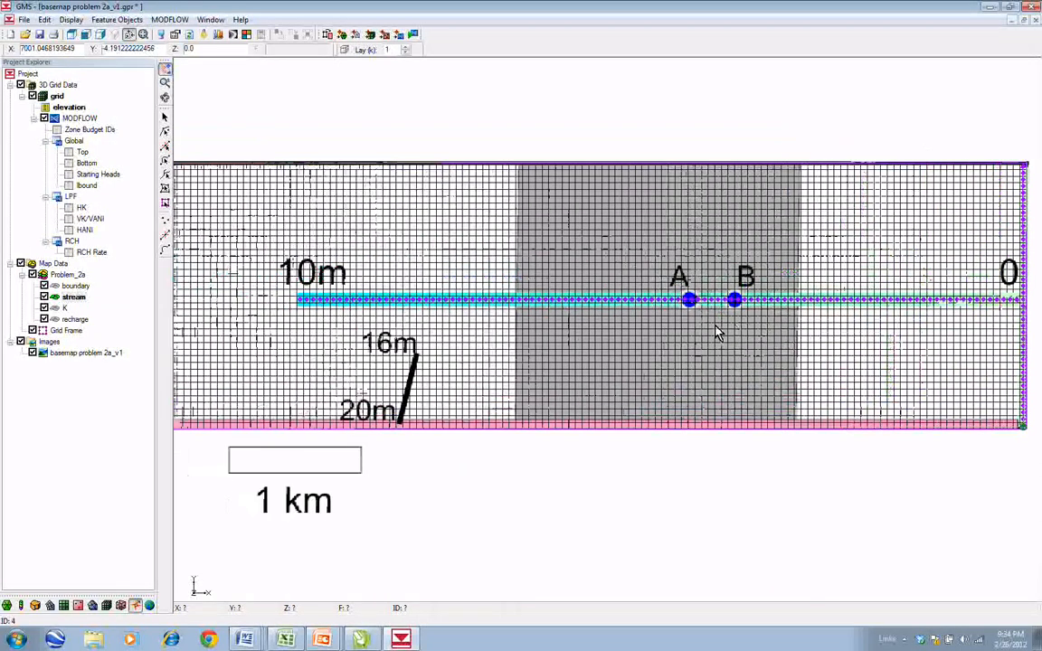
scroll(683, 337, down, 1)
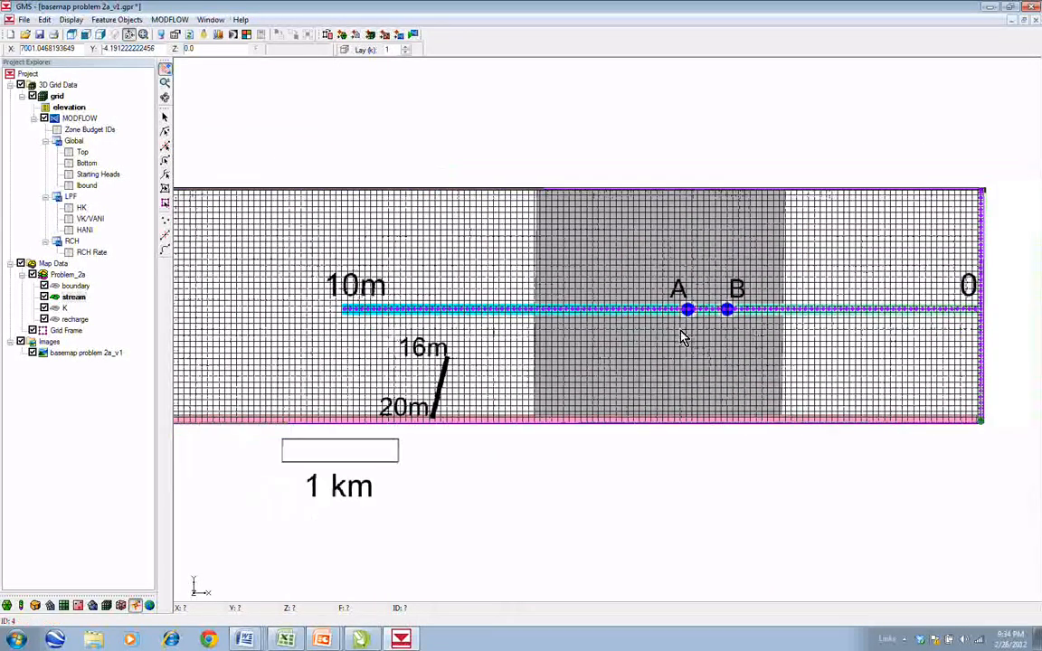
scroll(683, 337, down, 1)
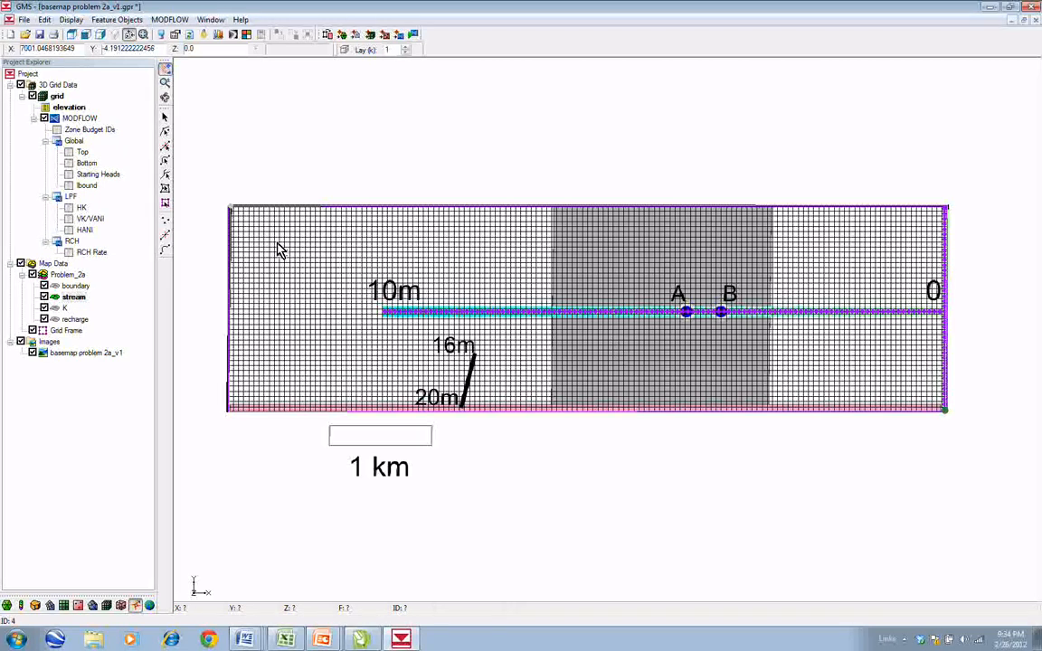
Run MODFLOW, saving the project as HW_prob_2a in the Alluvial folder, and read in the solution
click(413, 35)
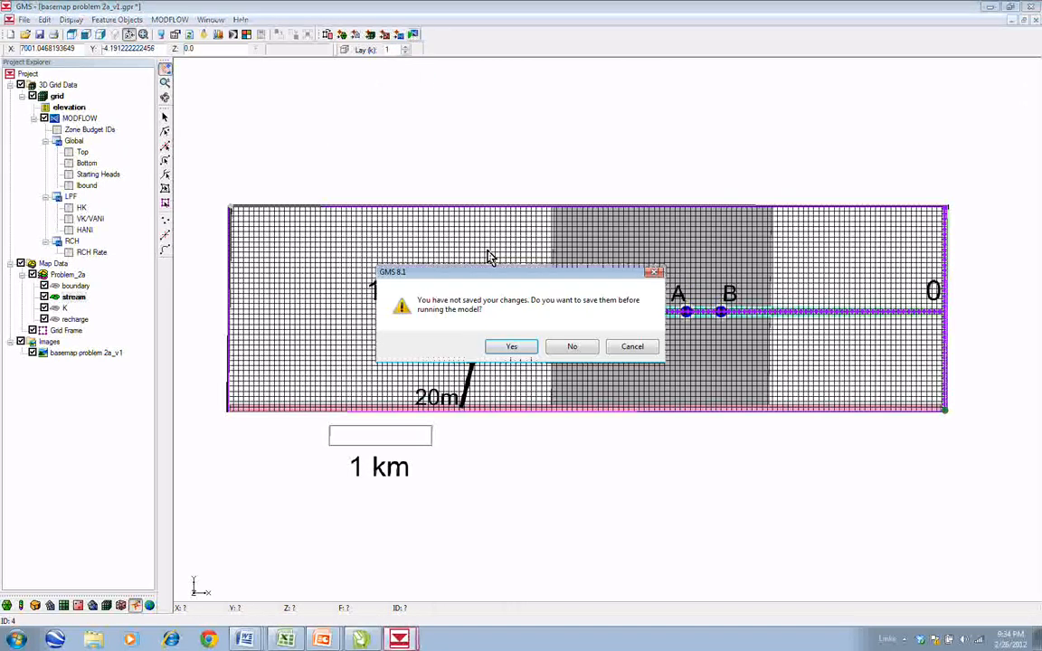
click(512, 348)
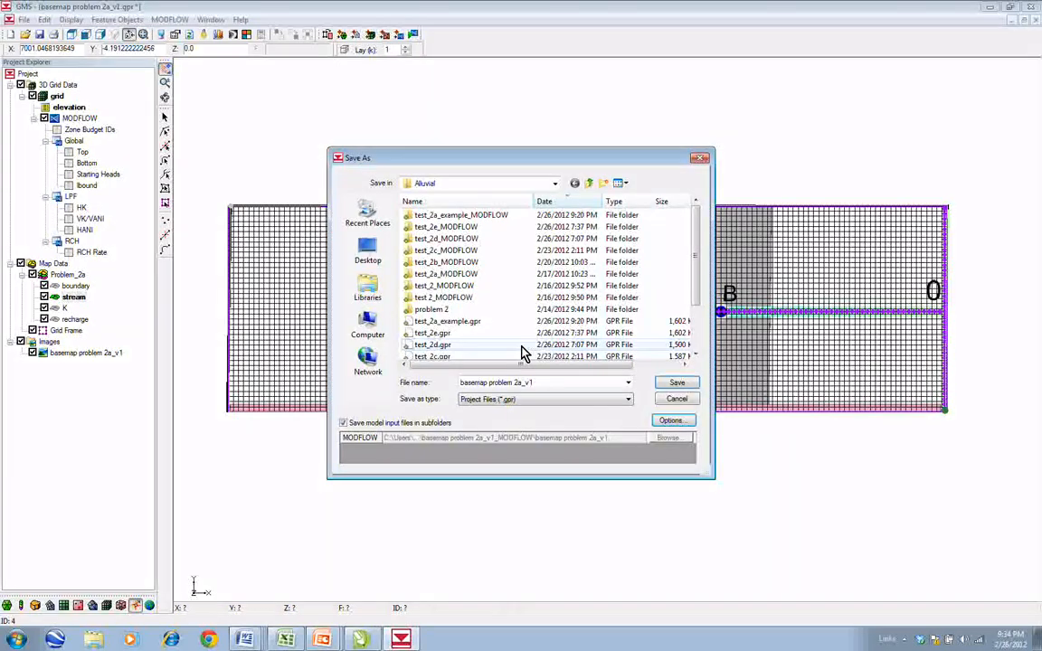
drag(541, 385, 409, 382)
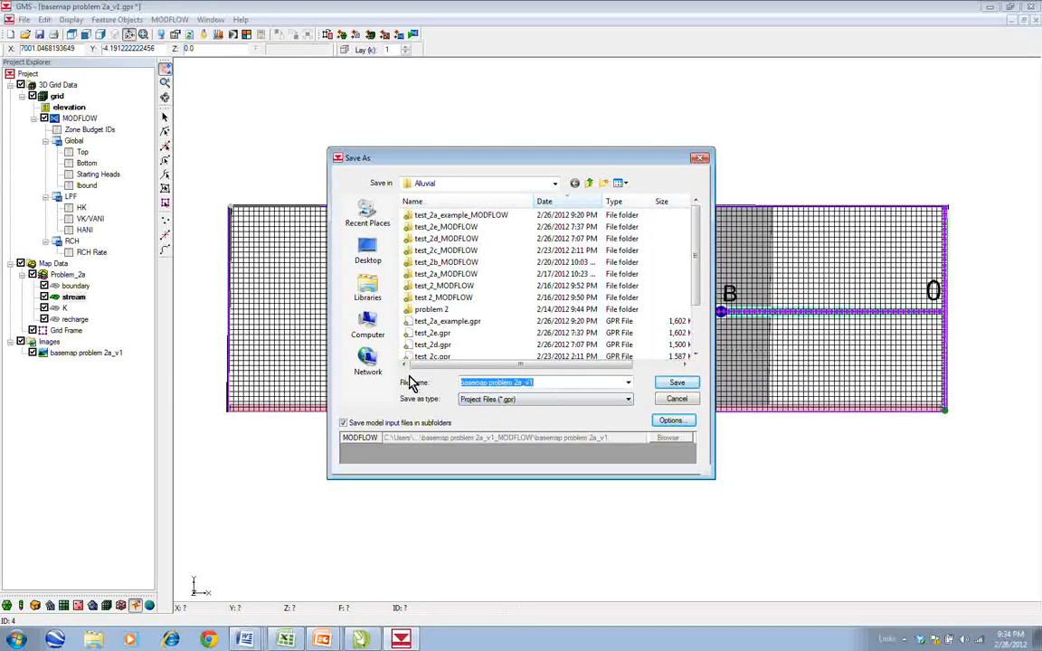
key(BackSpace)
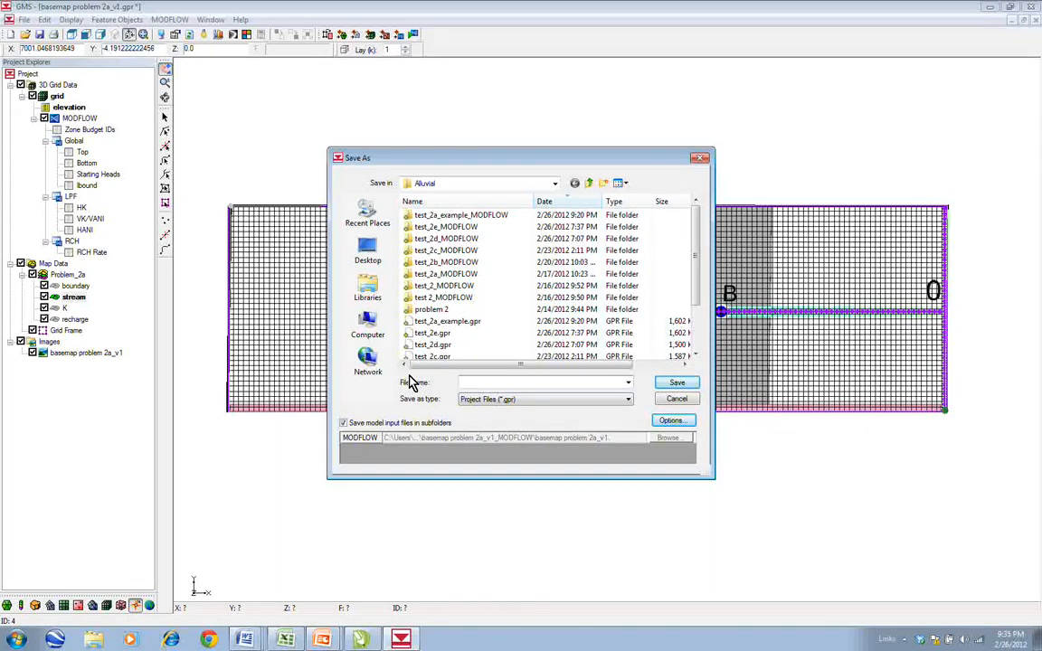
text(HW_)
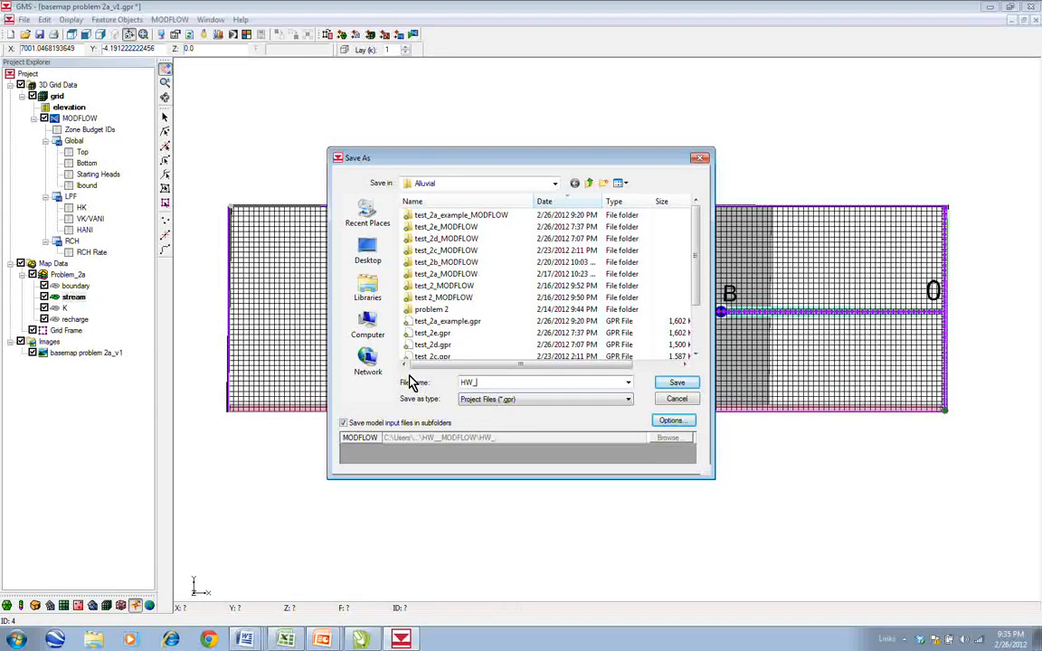
text(prob_2a)
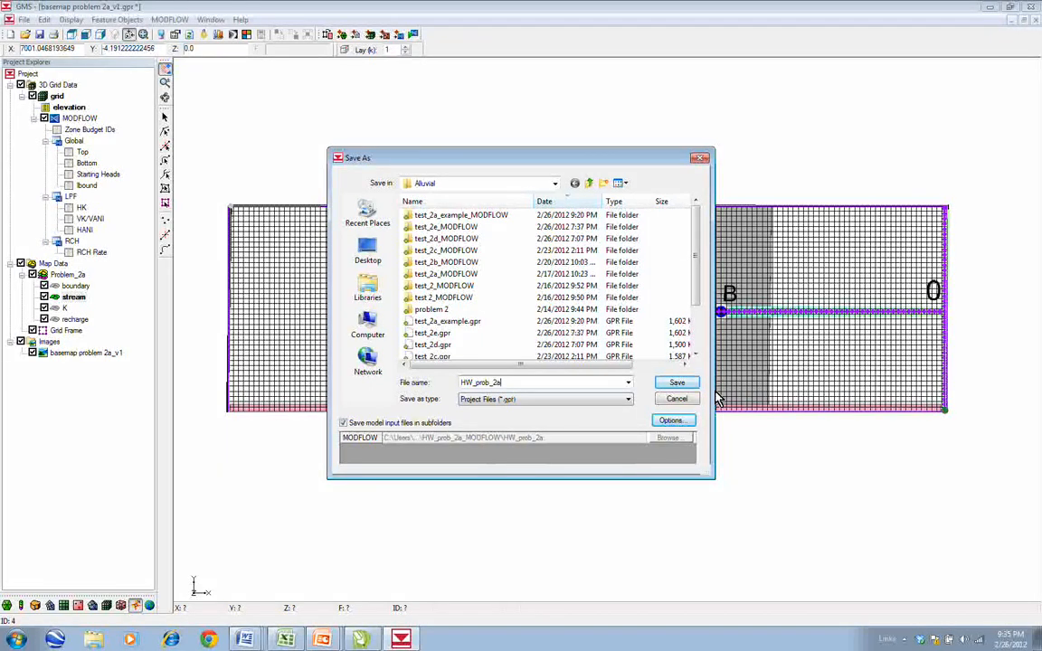
click(678, 384)
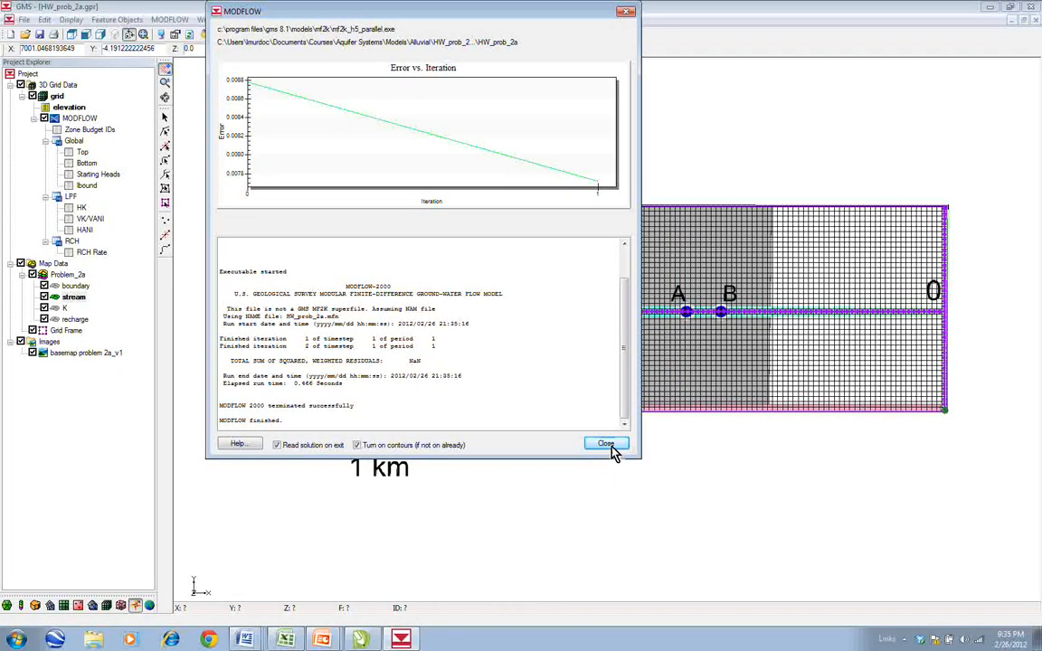
click(609, 446)
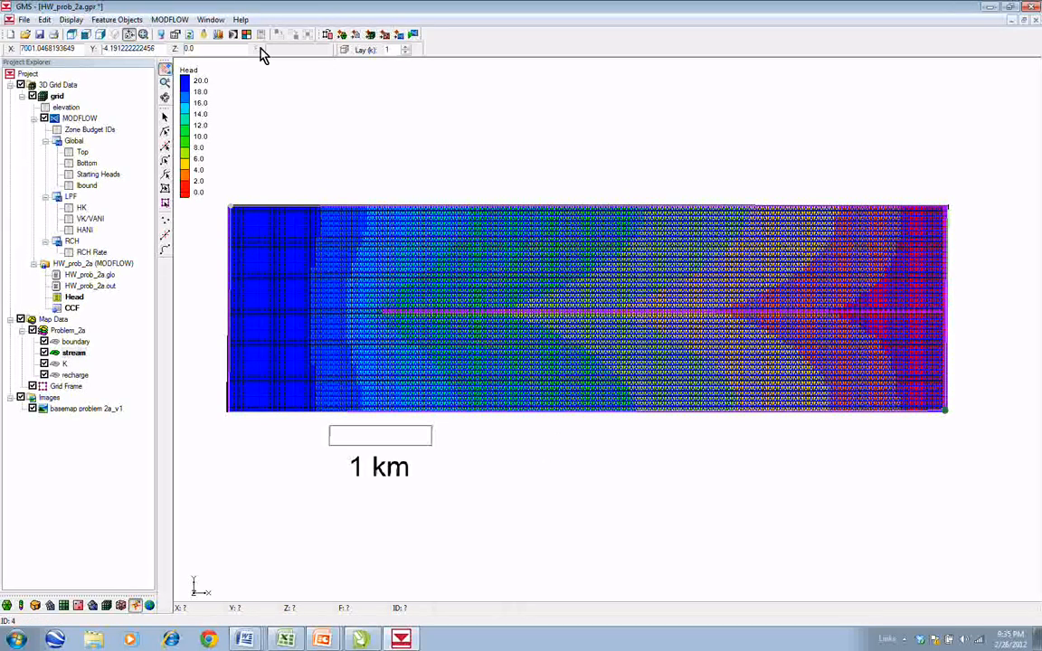
Turn off the flooded-cell markers and the 3D grid's cell edges in the display options
right_click(72, 124)
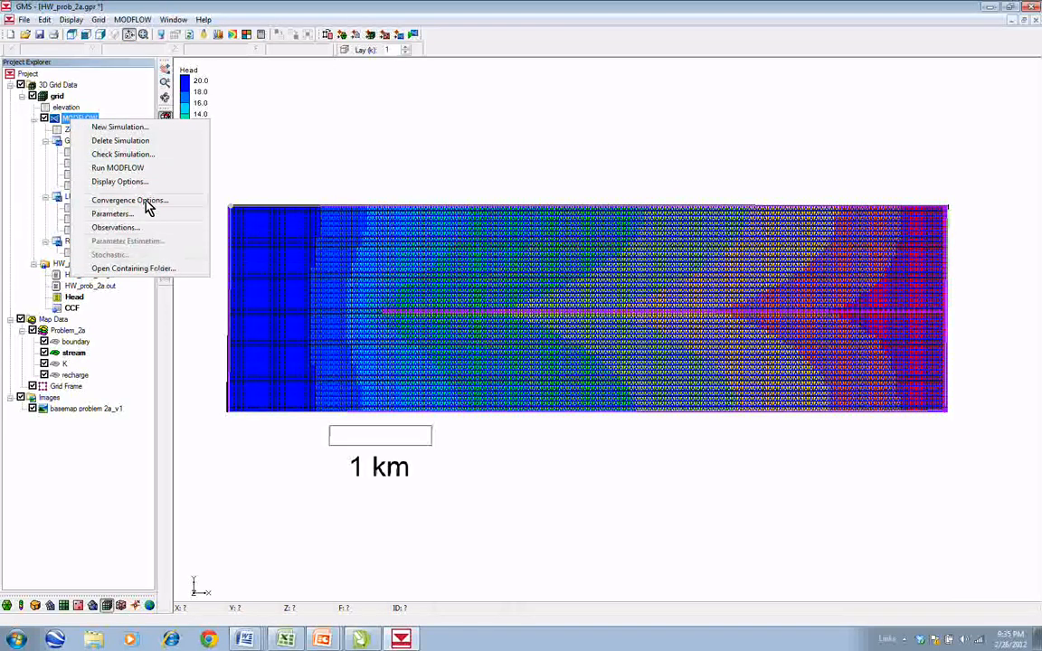
click(141, 182)
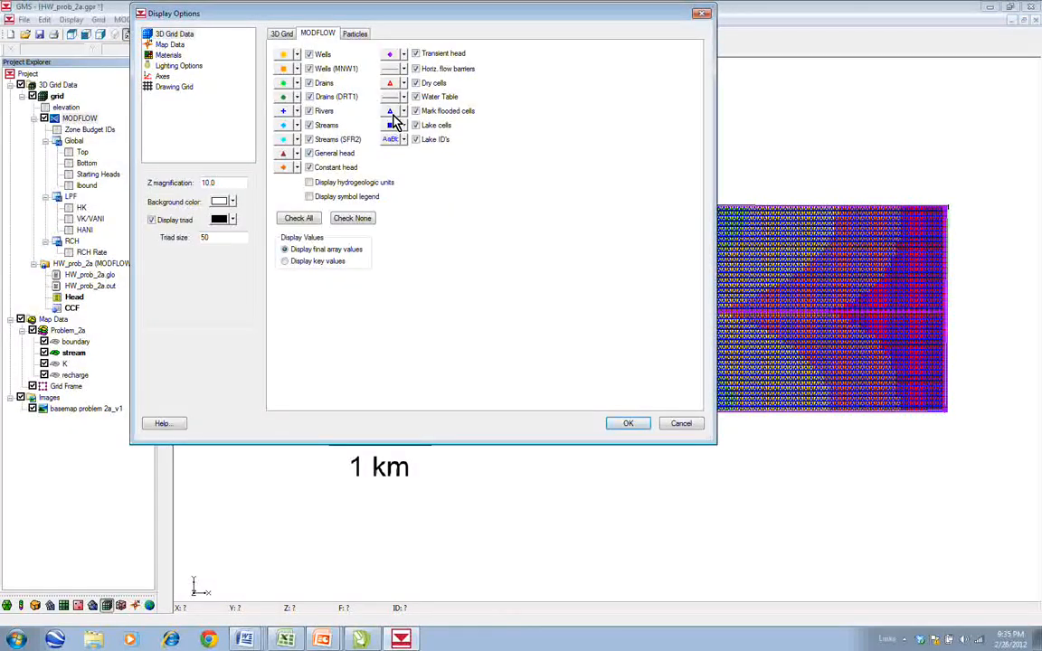
click(631, 424)
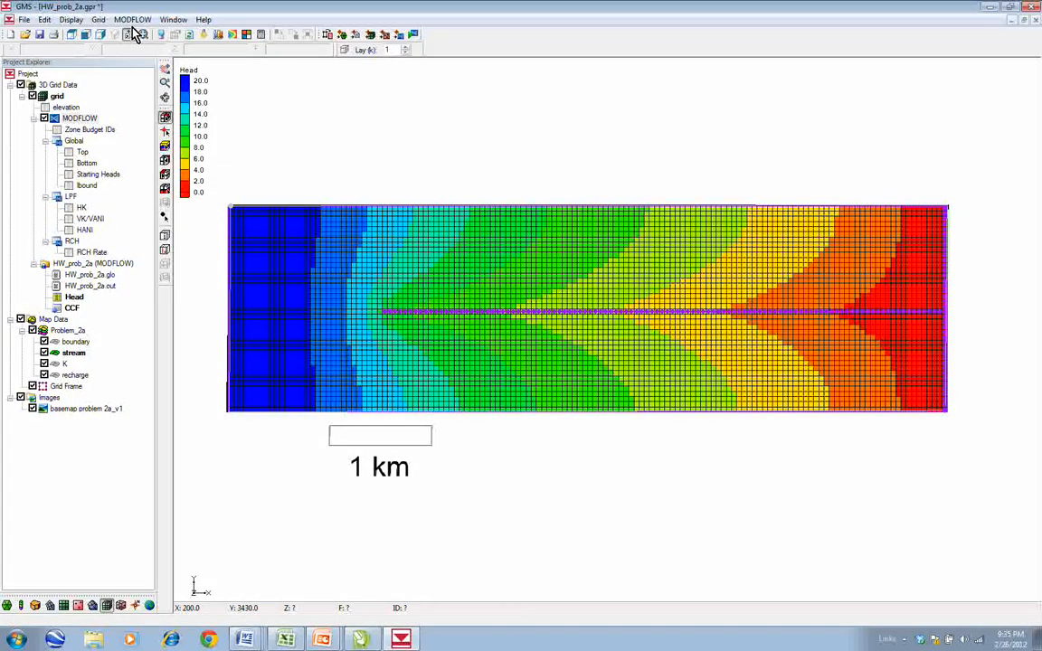
click(72, 20)
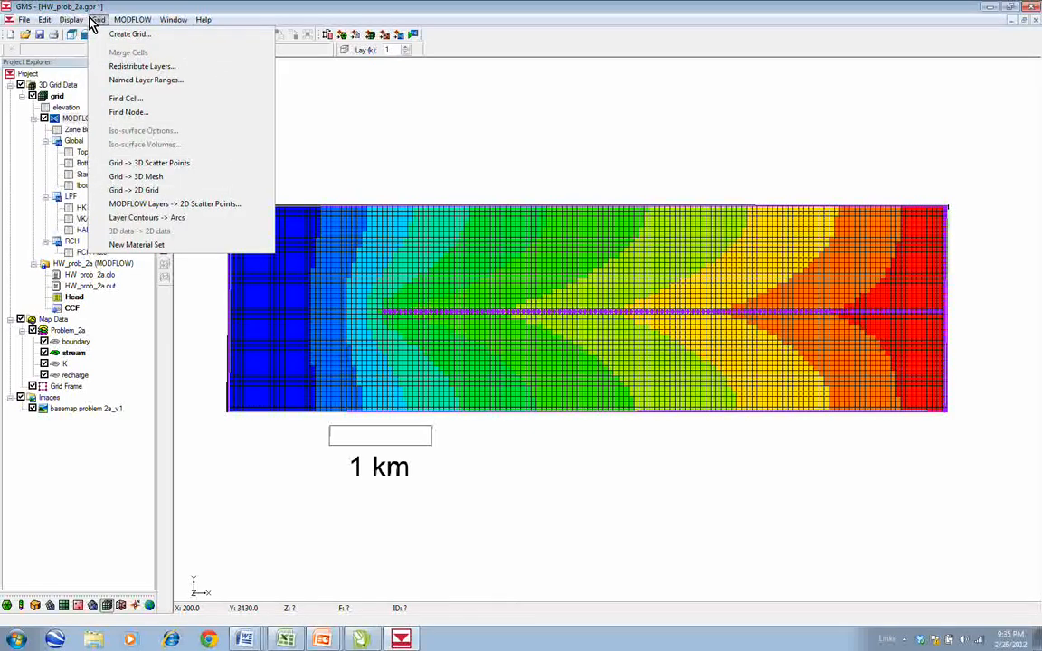
click(86, 34)
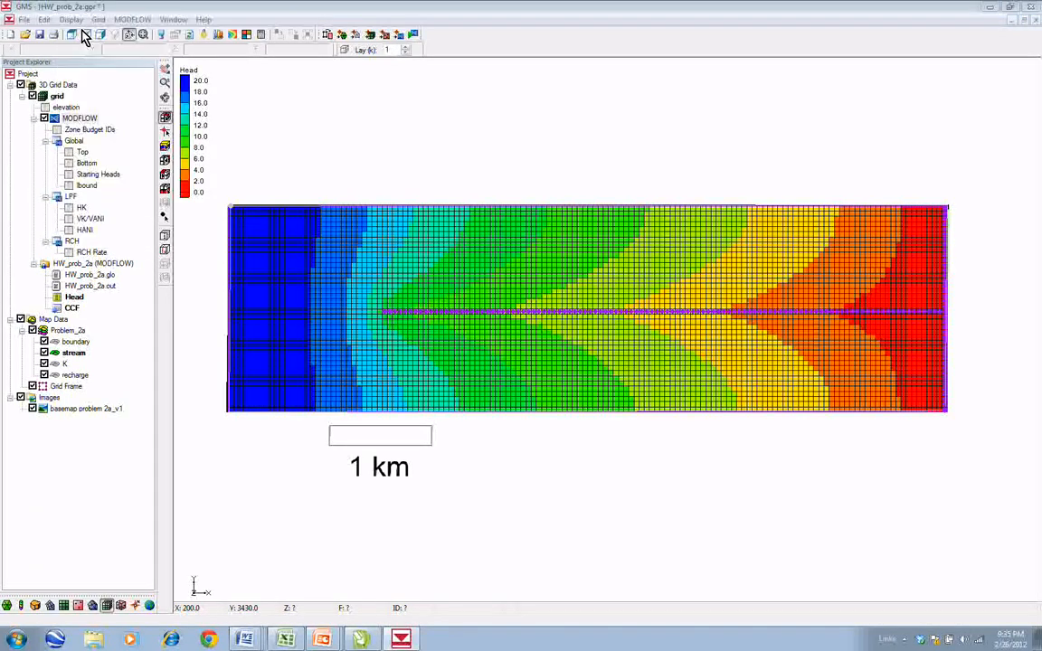
click(300, 77)
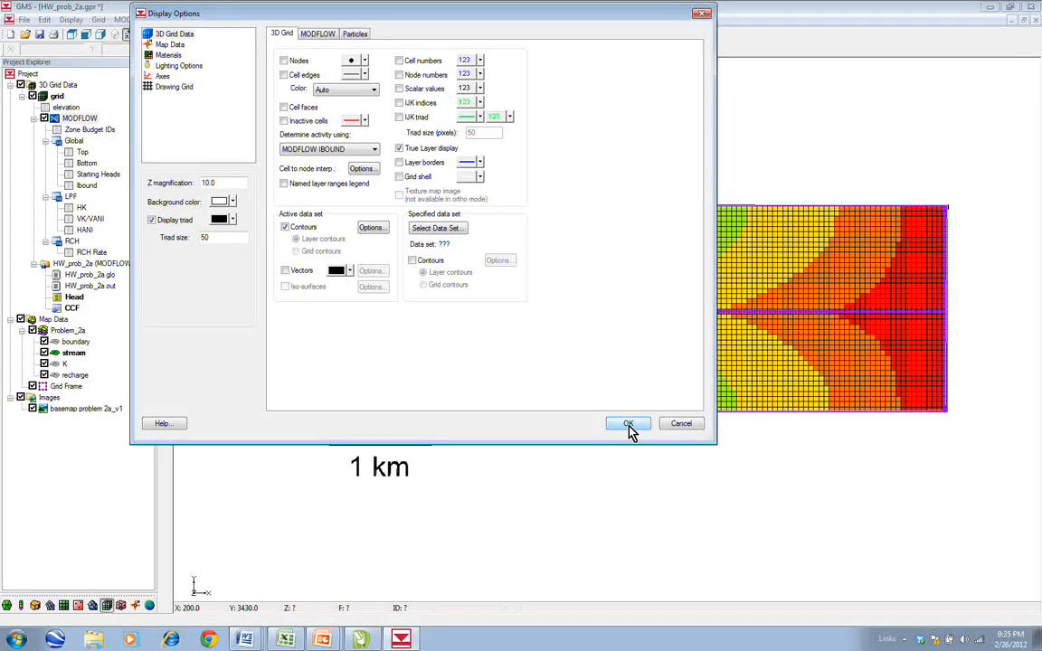
click(628, 423)
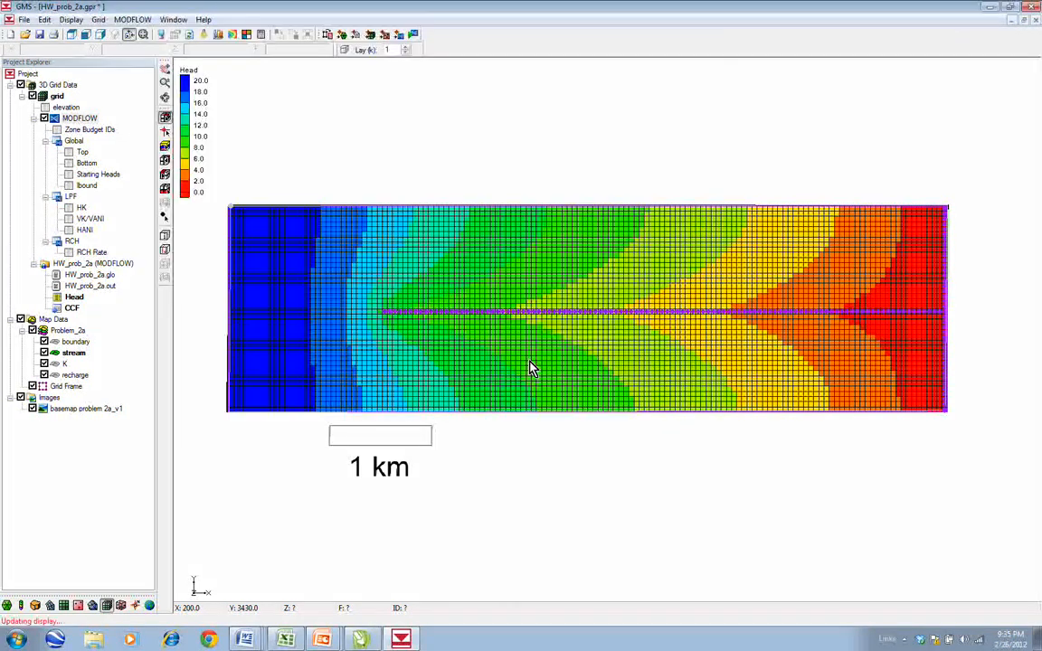
Change the contour method of the Head dataset to Color Fill and Linear
click(70, 20)
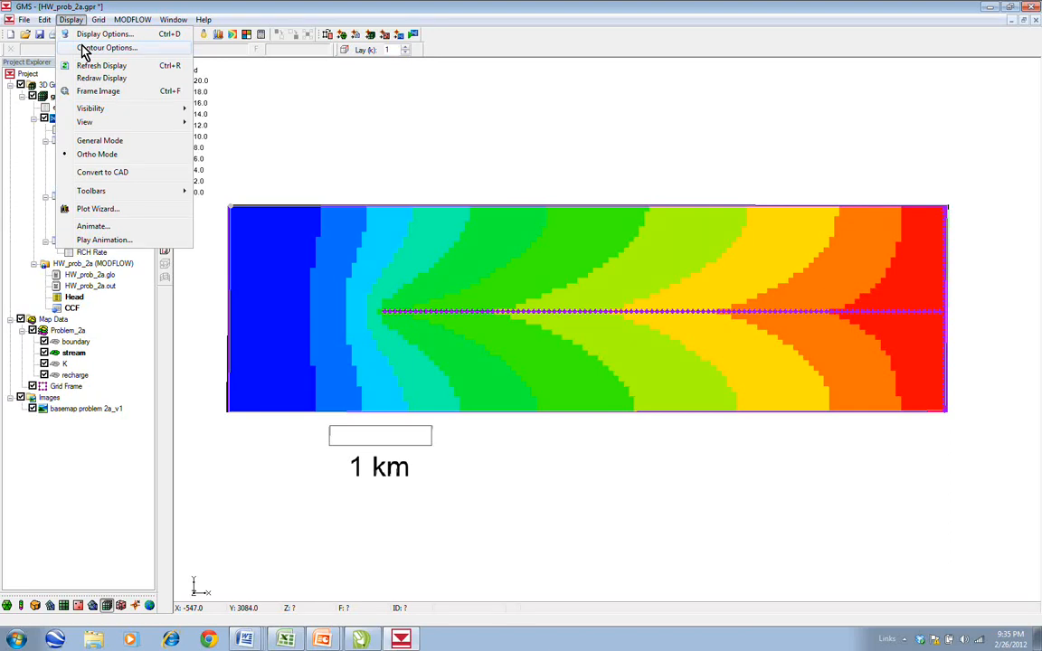
click(106, 48)
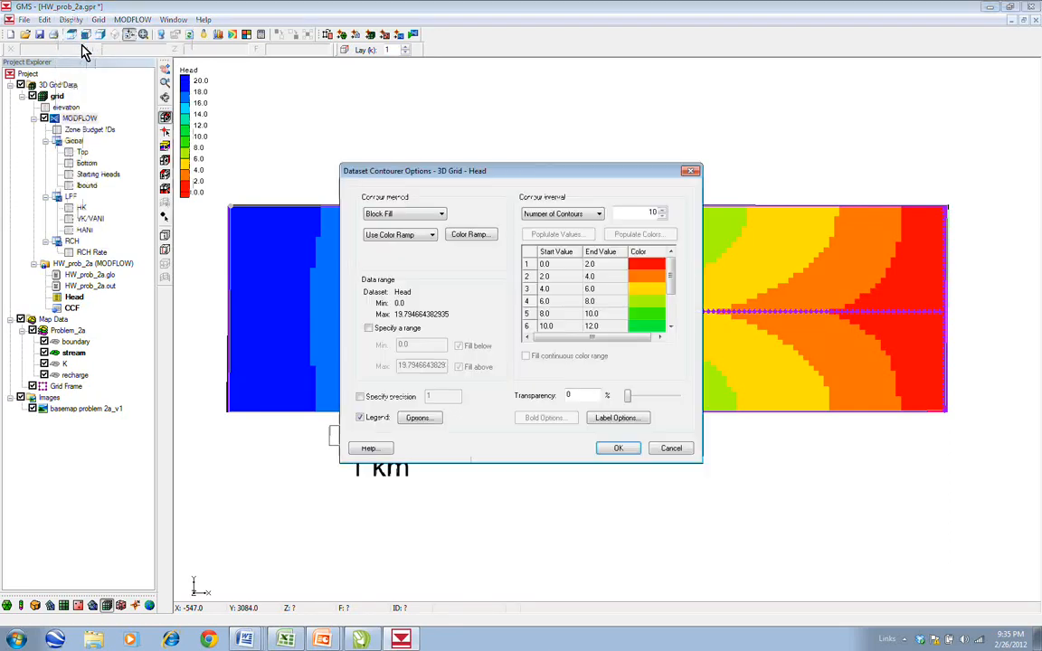
click(444, 215)
click(426, 242)
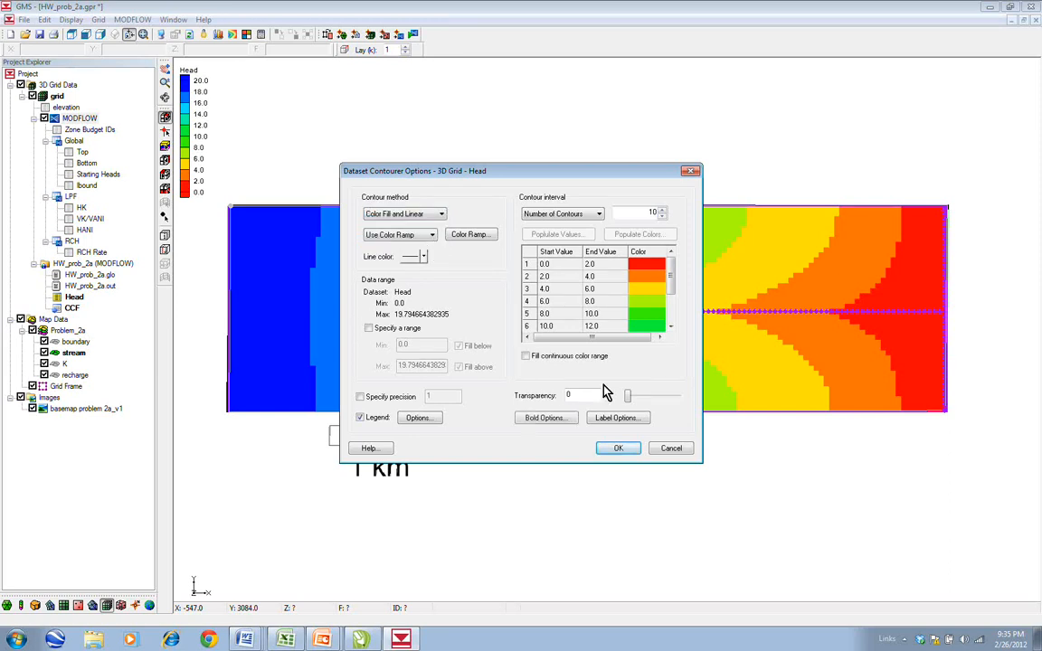
click(620, 450)
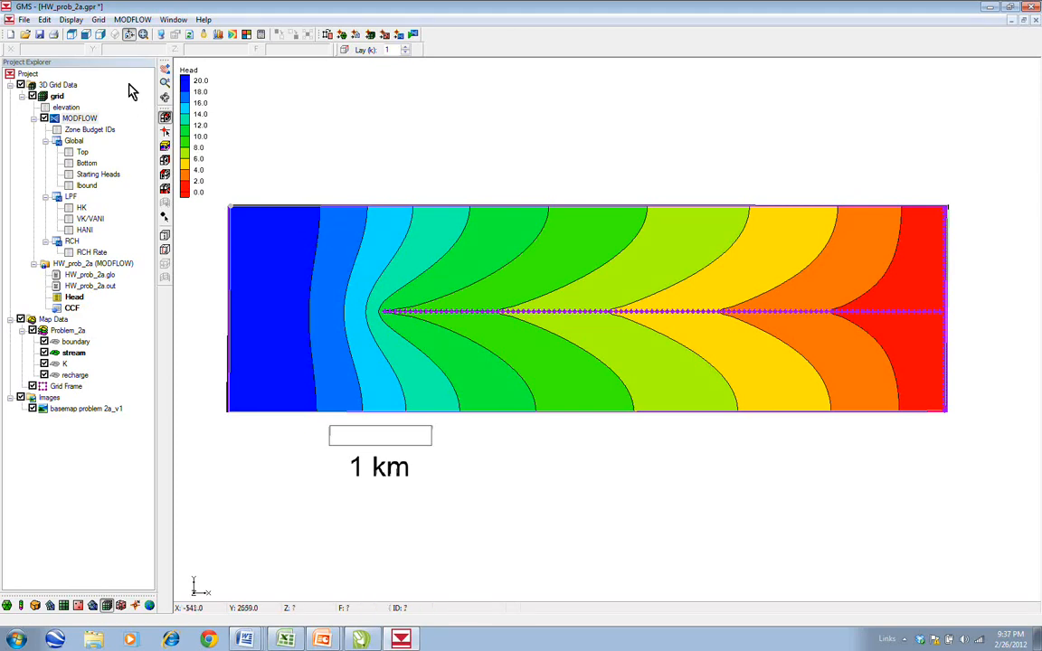
Save the current project, and save a copy of it as HW_prob_2a_trib in the same folder
click(26, 20)
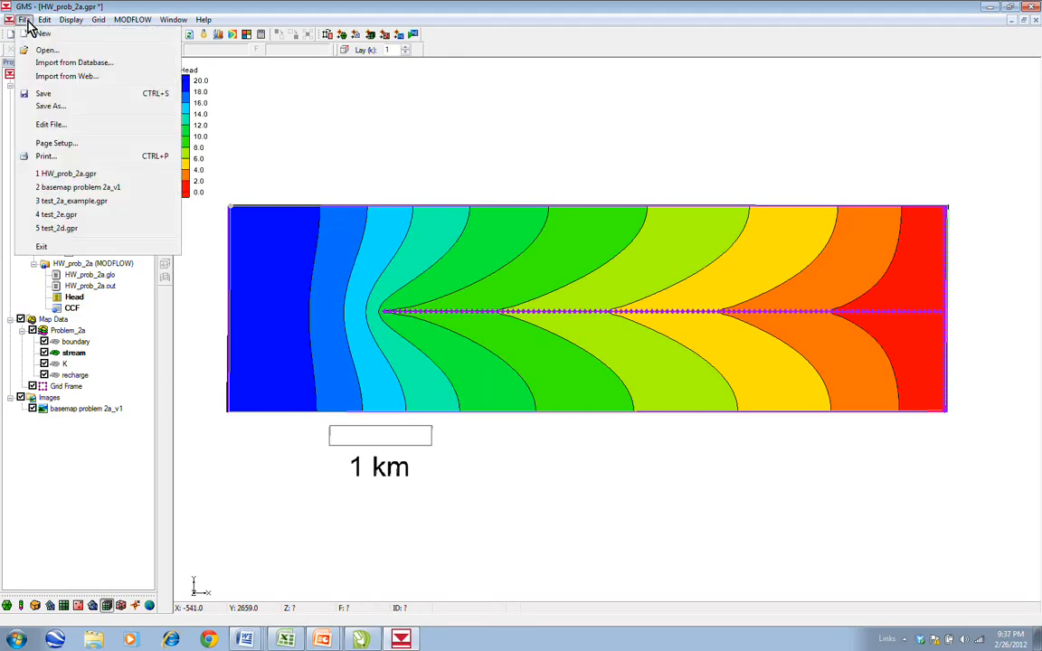
click(61, 98)
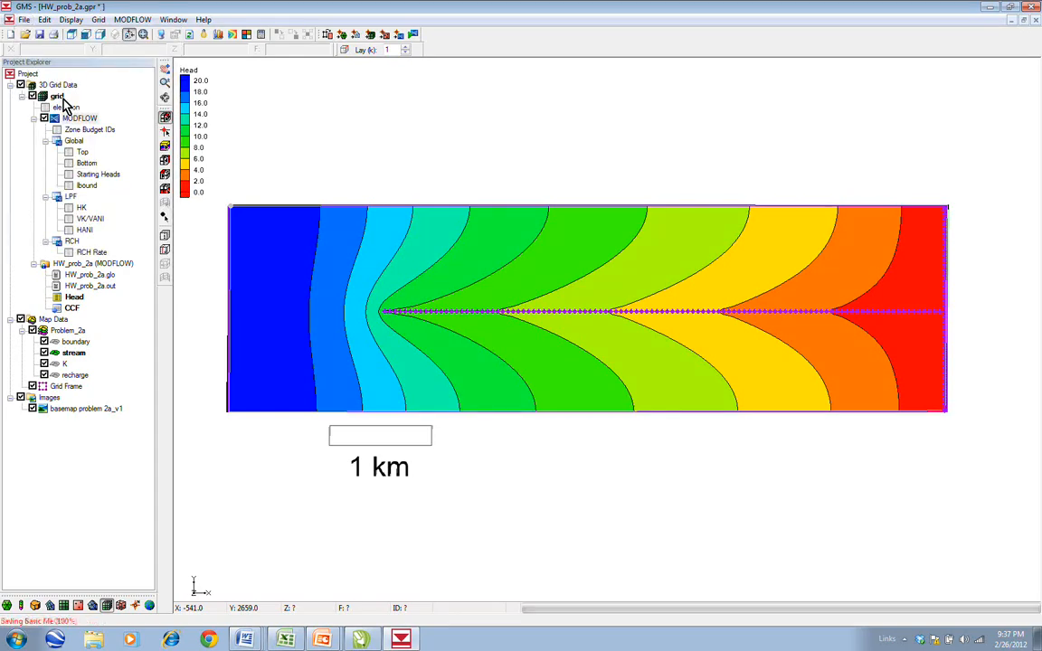
click(23, 19)
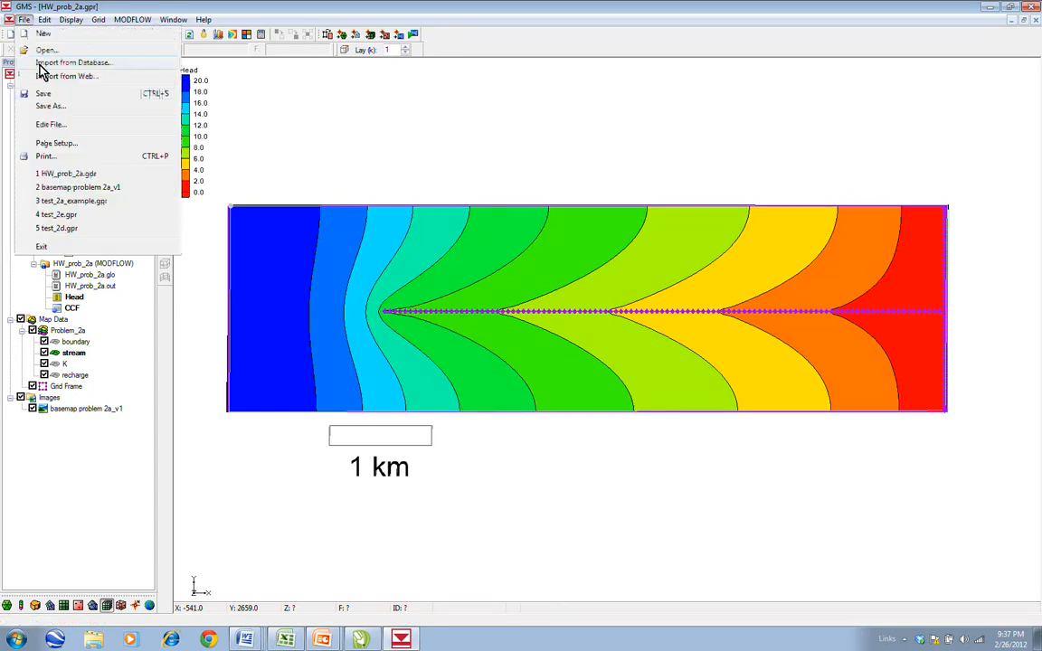
click(54, 106)
click(520, 382)
click(524, 382)
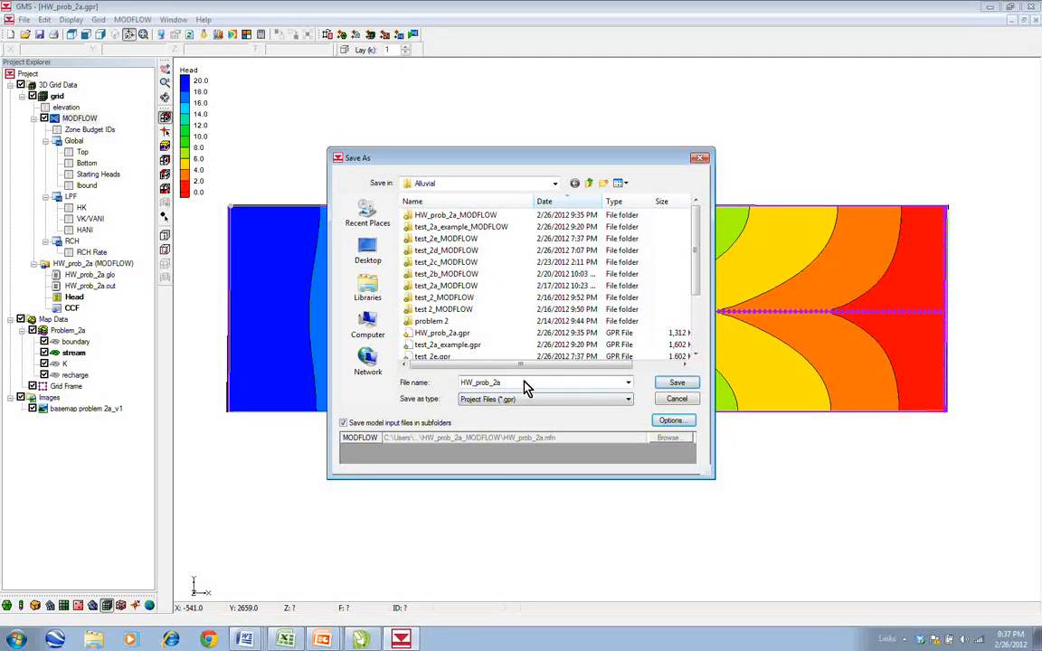
text(_trib)
click(678, 384)
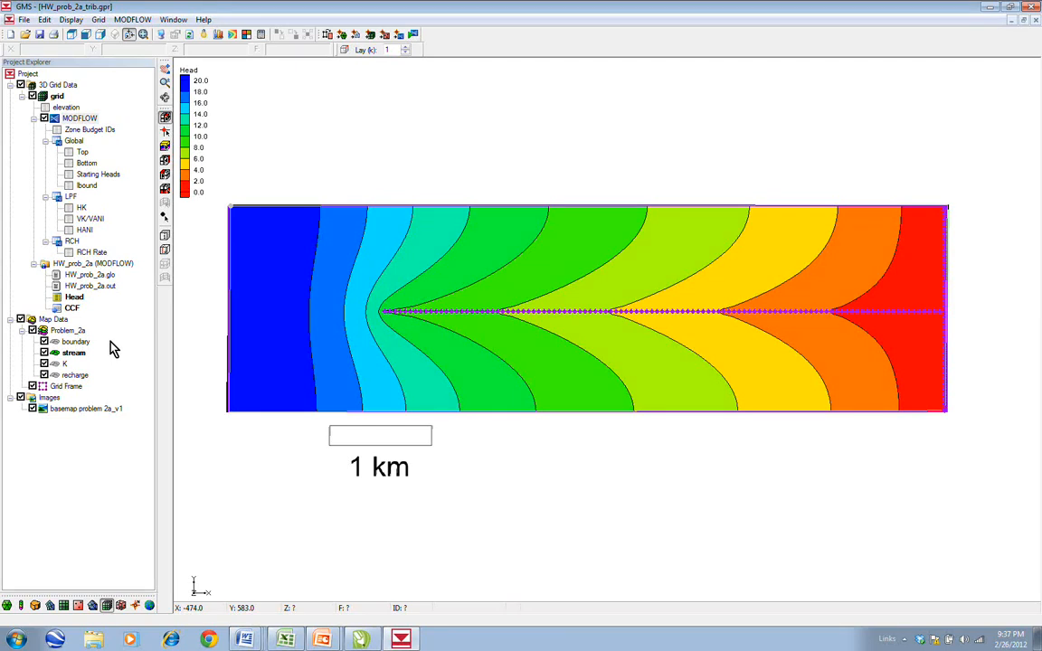
Hide the 3D grid and add a coverage named tributary to the Problem_2a conceptual model, with Specified Head (CHD) as its source/sink type
click(32, 96)
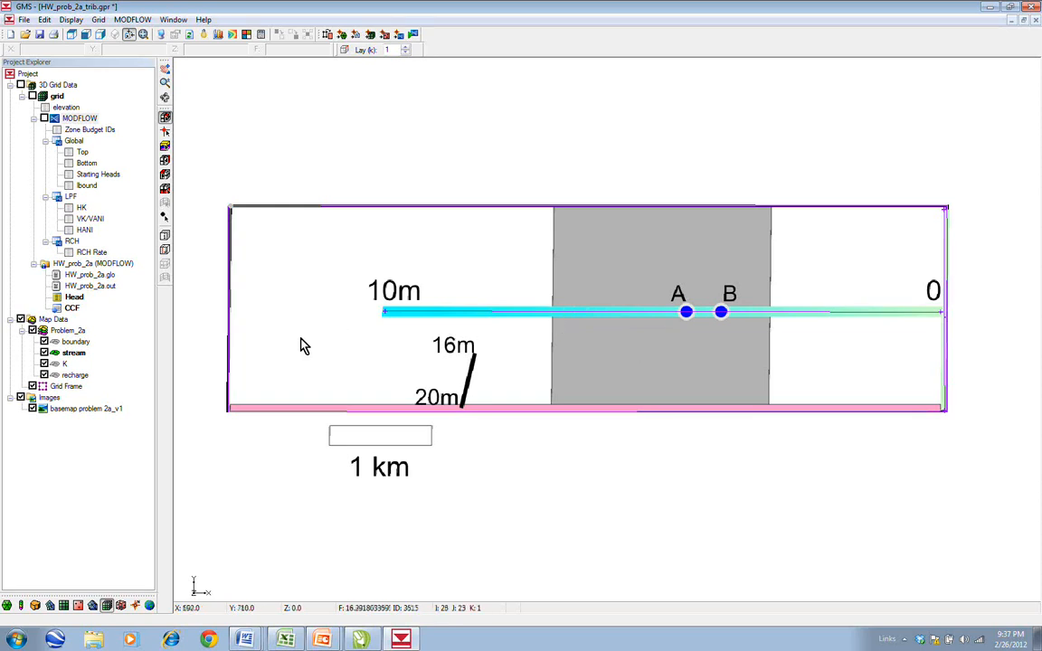
click(47, 331)
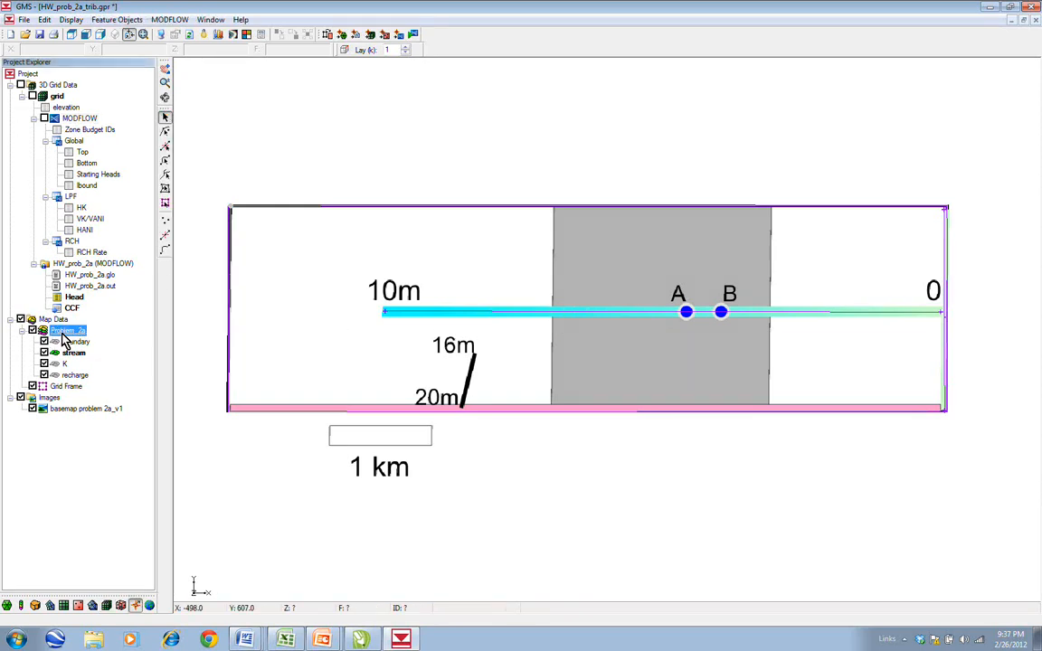
right_click(63, 339)
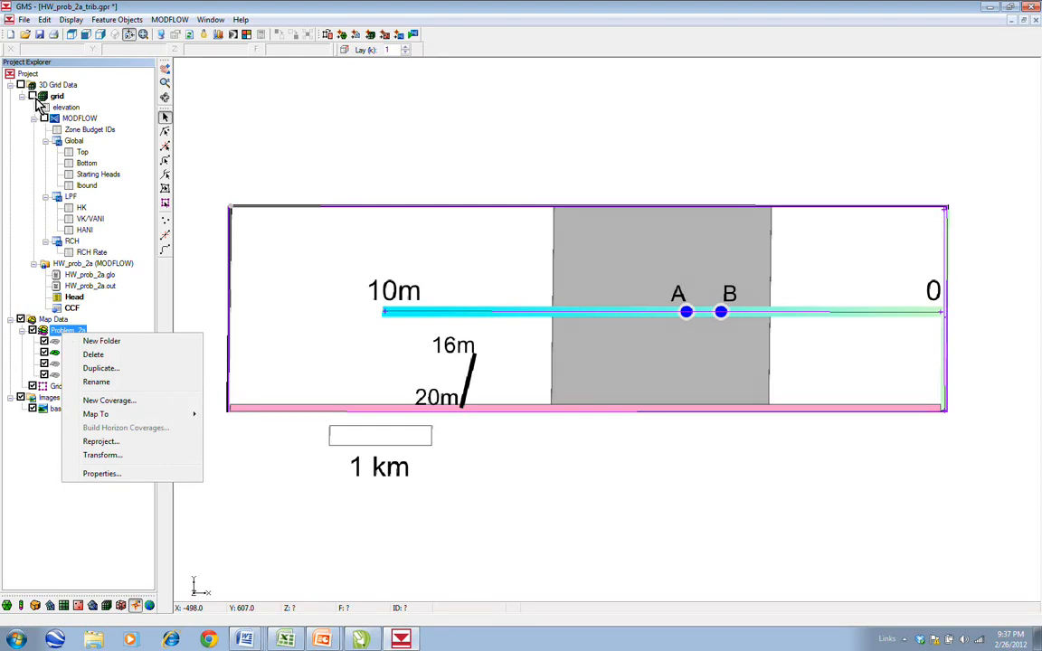
click(133, 402)
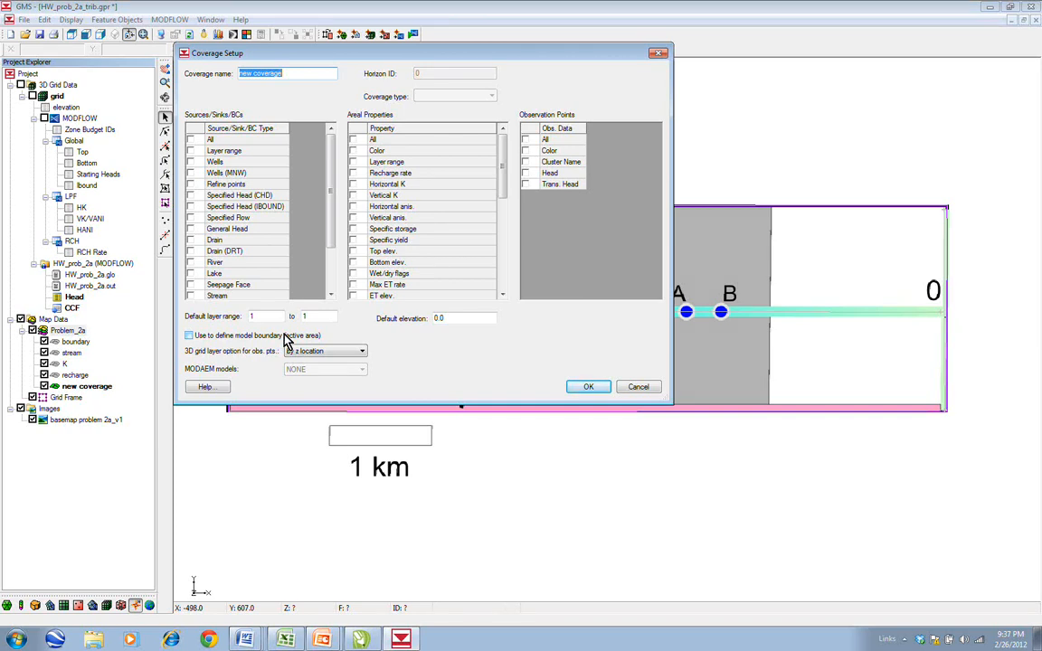
click(191, 195)
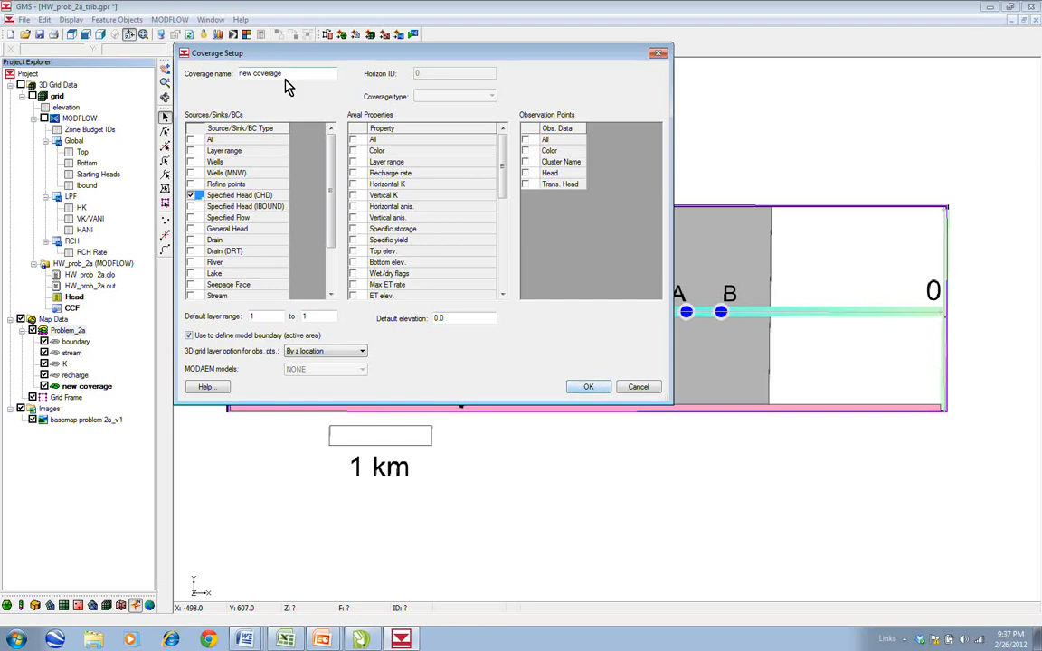
drag(285, 82, 241, 76)
key(BackSpace)
click(586, 386)
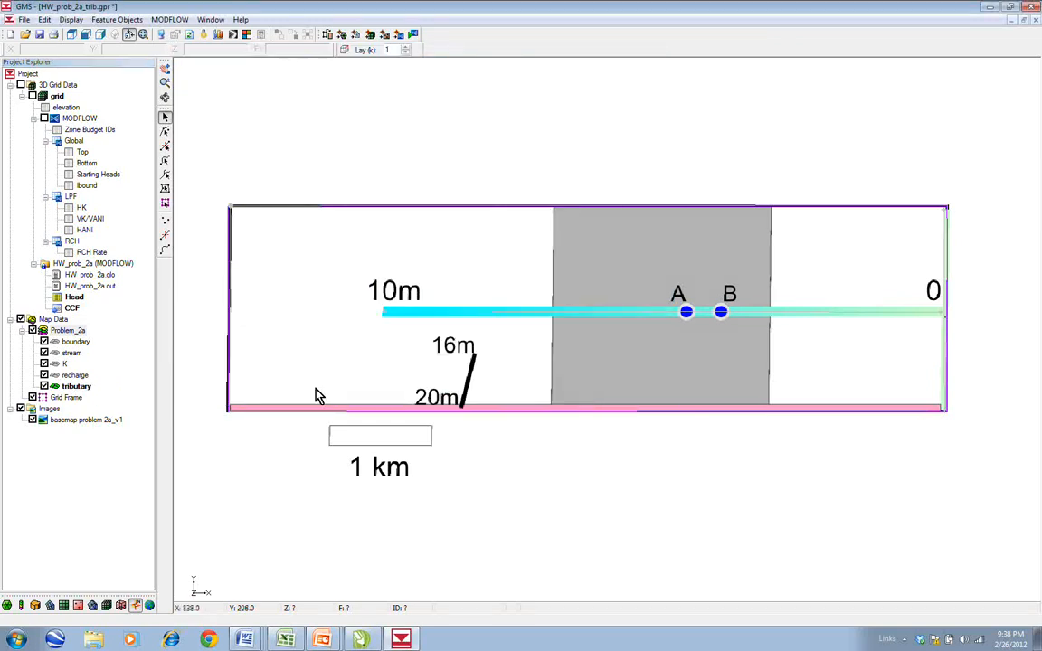
Draw an arc about 540 long in the tributary coverage, tracing the basemap's black line from the 20m label to the 16m label
click(76, 390)
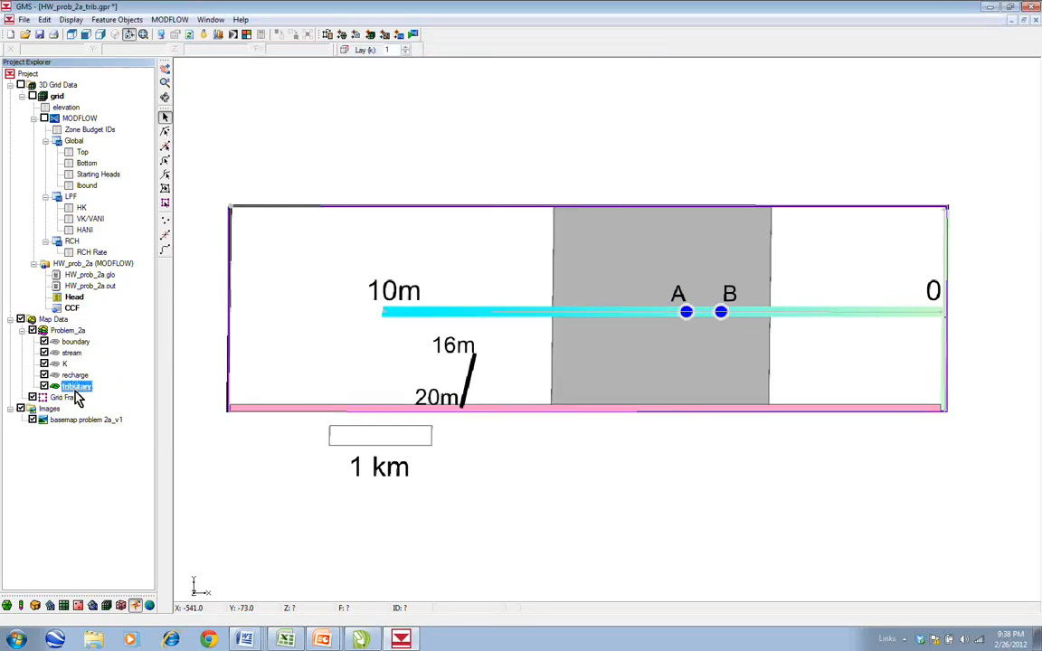
click(165, 249)
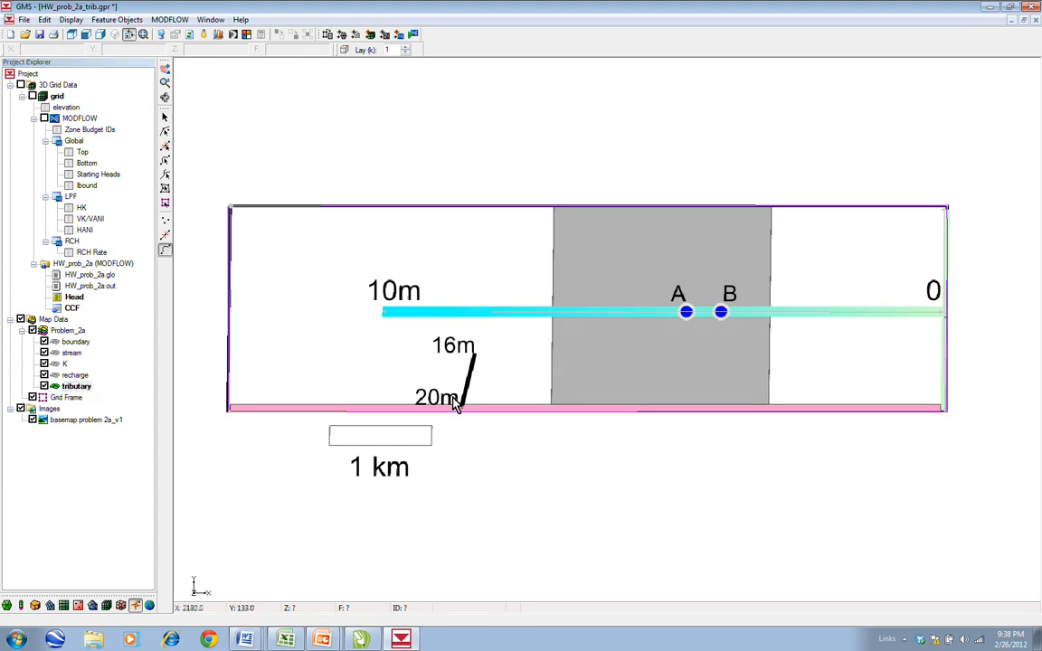
click(461, 408)
double_click(474, 354)
Assign the spec. head (CHD) type to the tributary arc
click(165, 119)
click(164, 160)
double_click(469, 387)
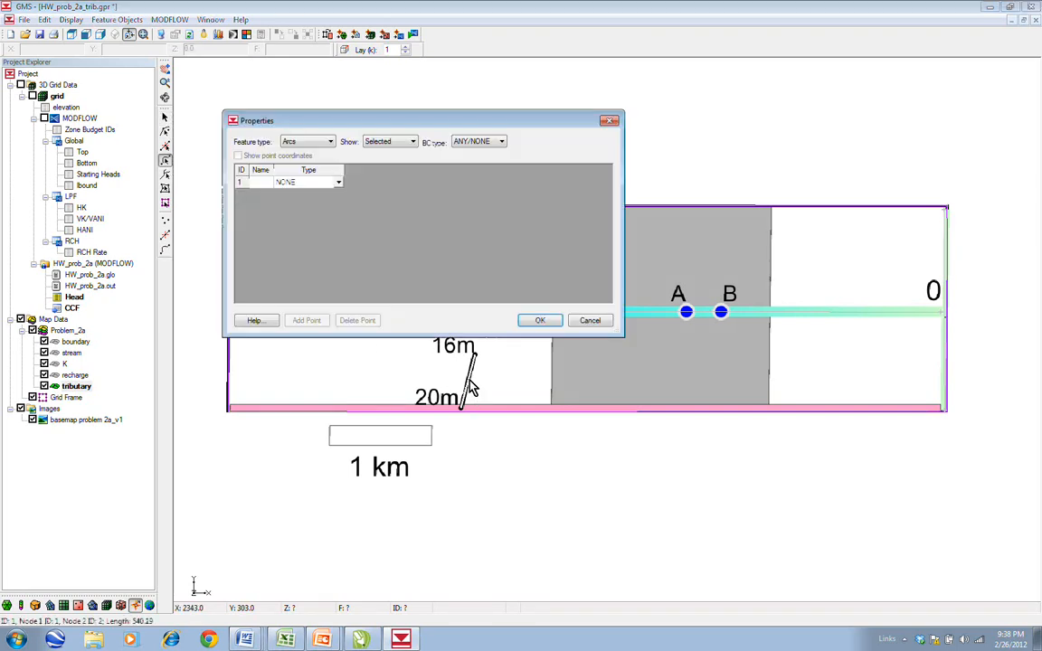
click(339, 183)
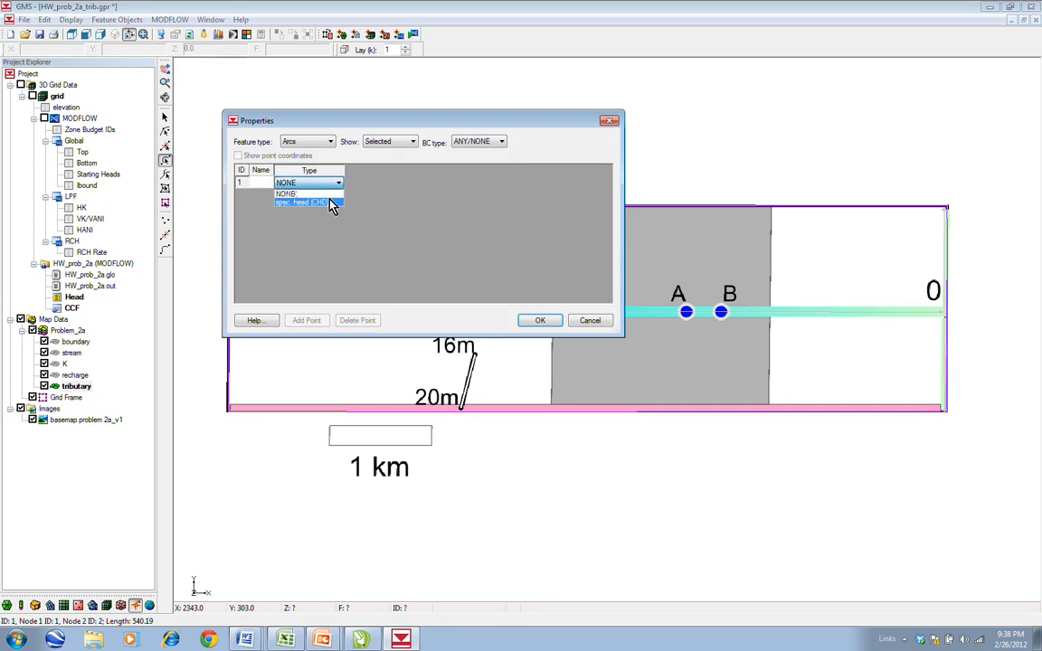
click(331, 203)
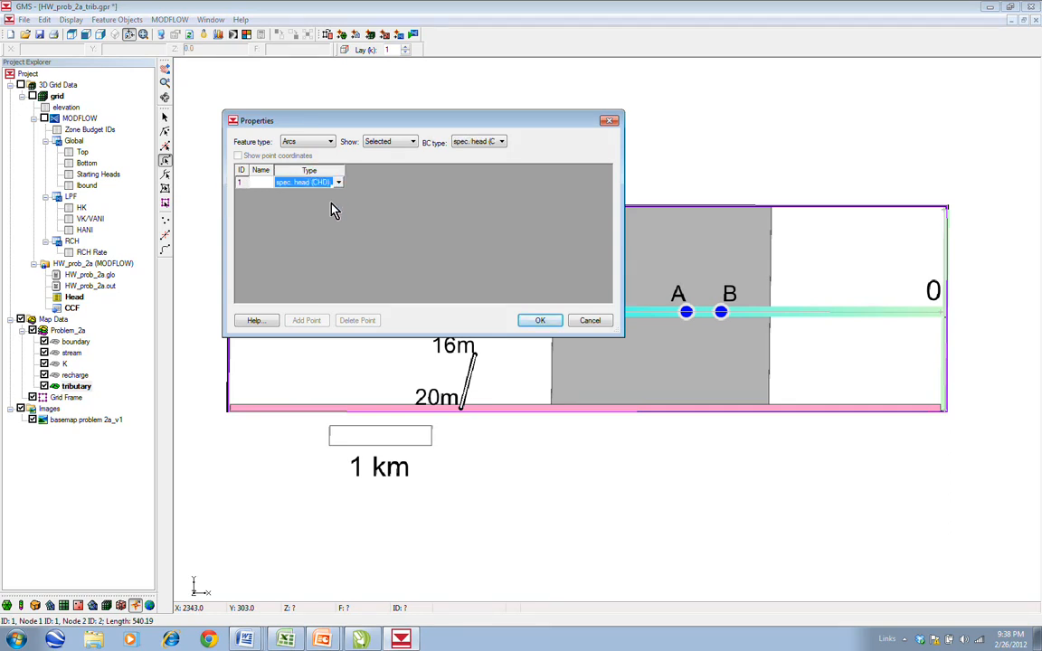
click(543, 323)
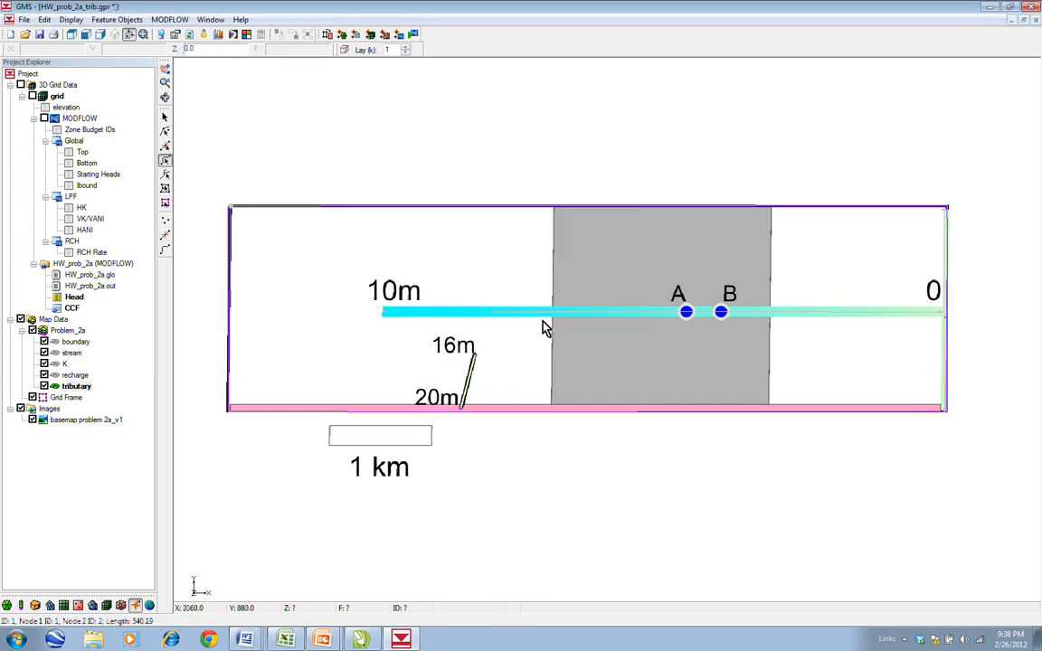
Set the Head-Stage of the tributary's lower node to 20 and its upper node to the 16 labelled on the basemap
click(165, 131)
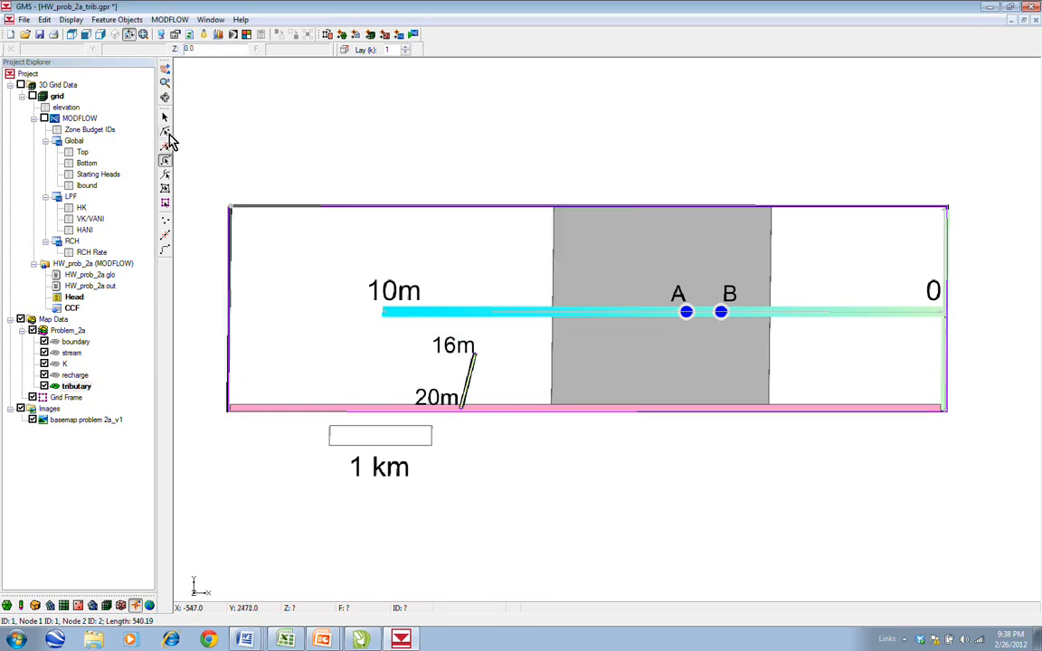
double_click(463, 412)
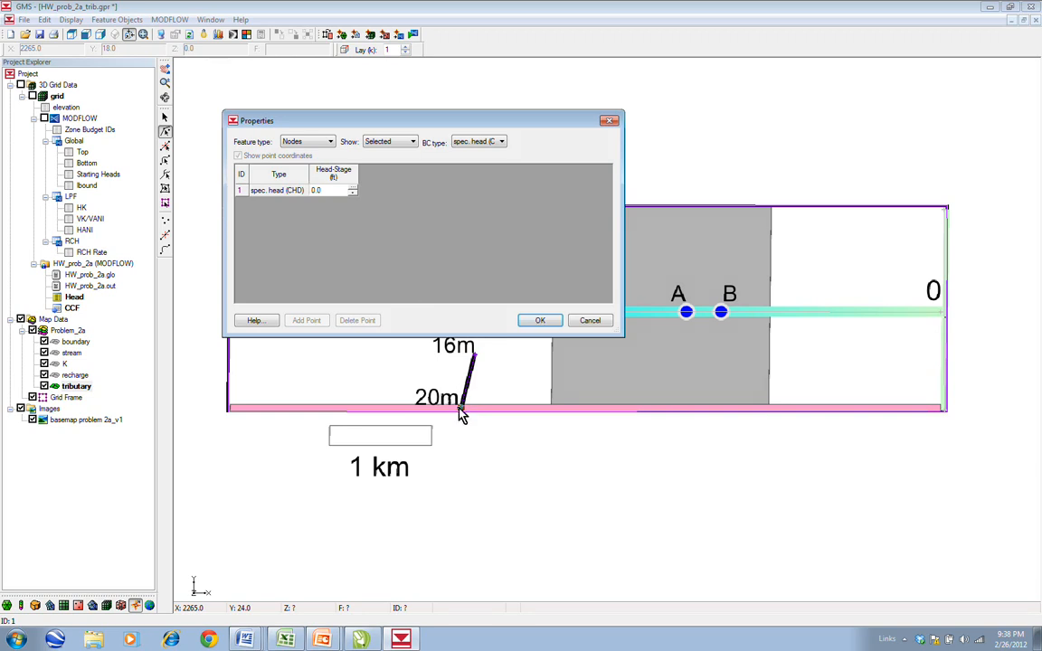
click(326, 192)
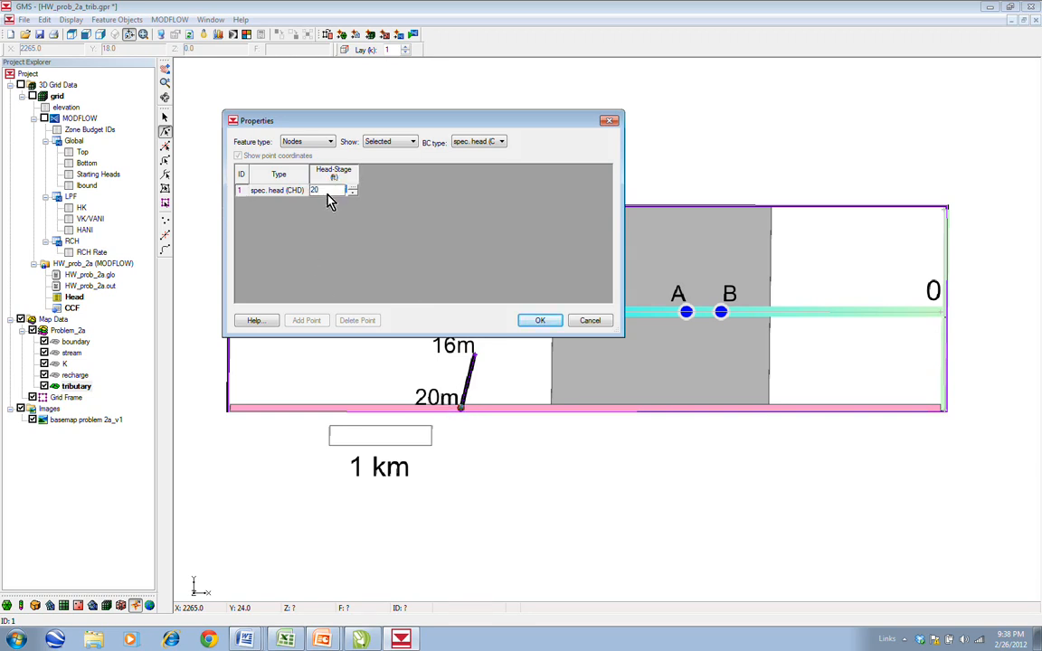
click(540, 320)
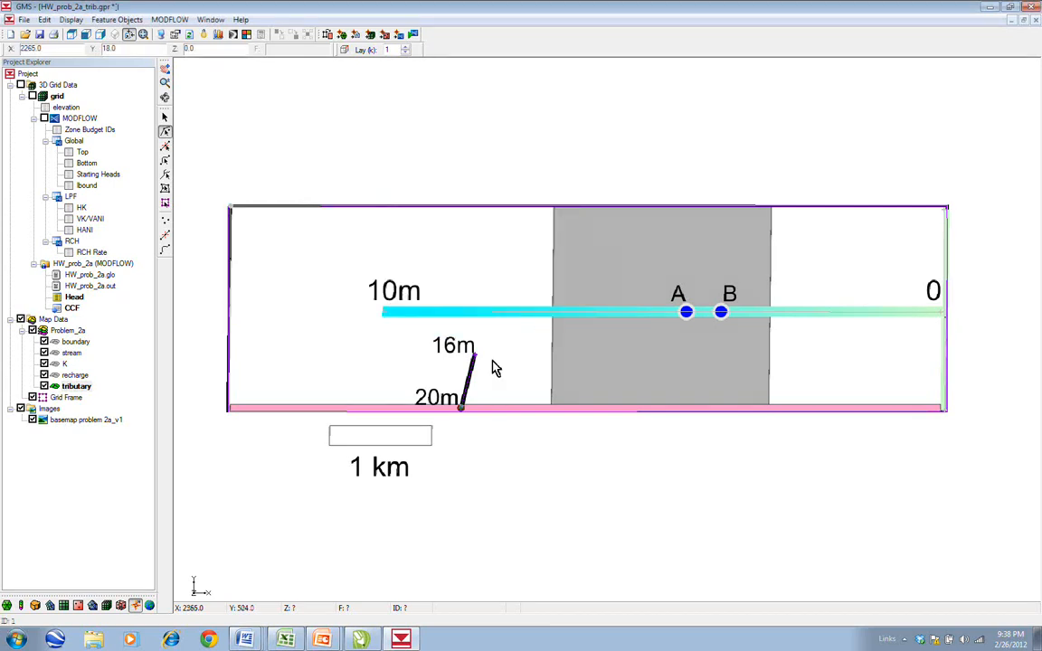
double_click(473, 355)
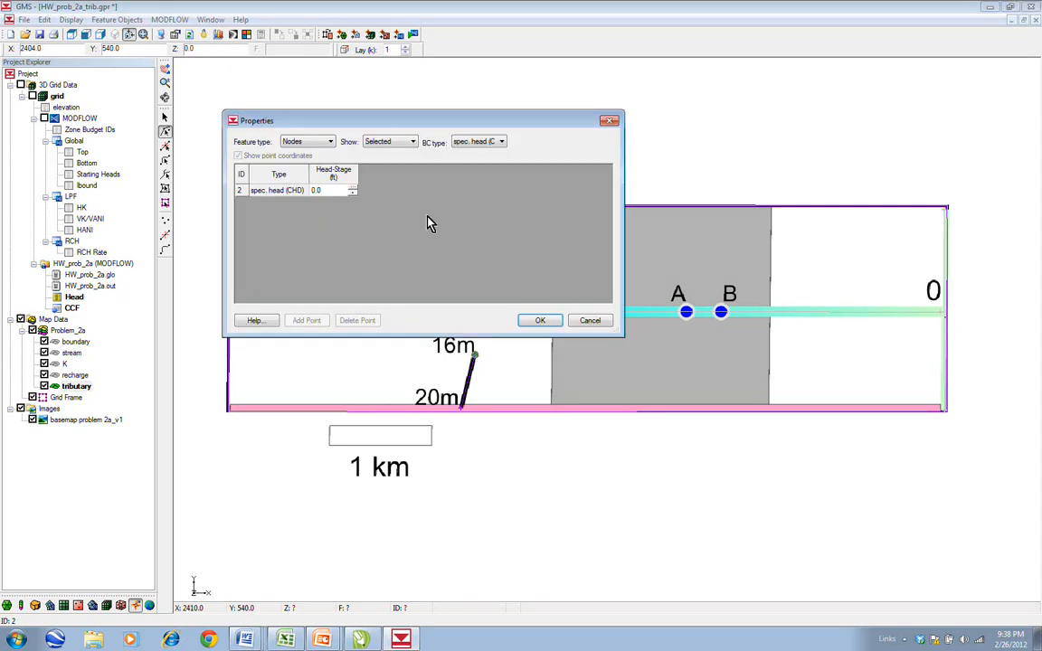
click(331, 191)
click(549, 325)
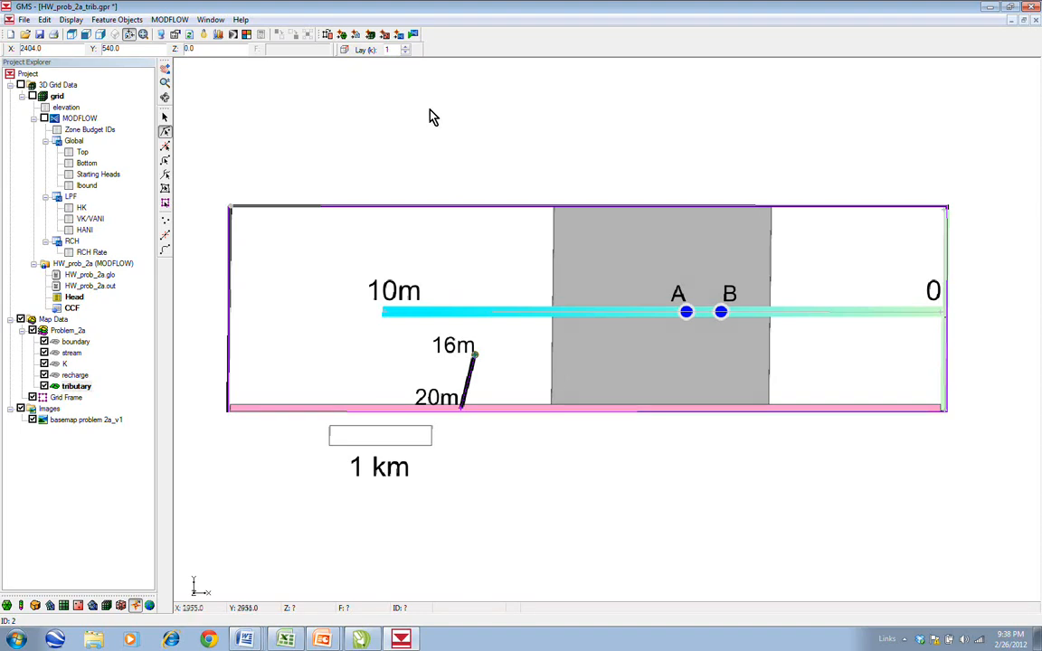
Map all applicable coverages to the MODFLOW model and show the 3D grid
click(403, 37)
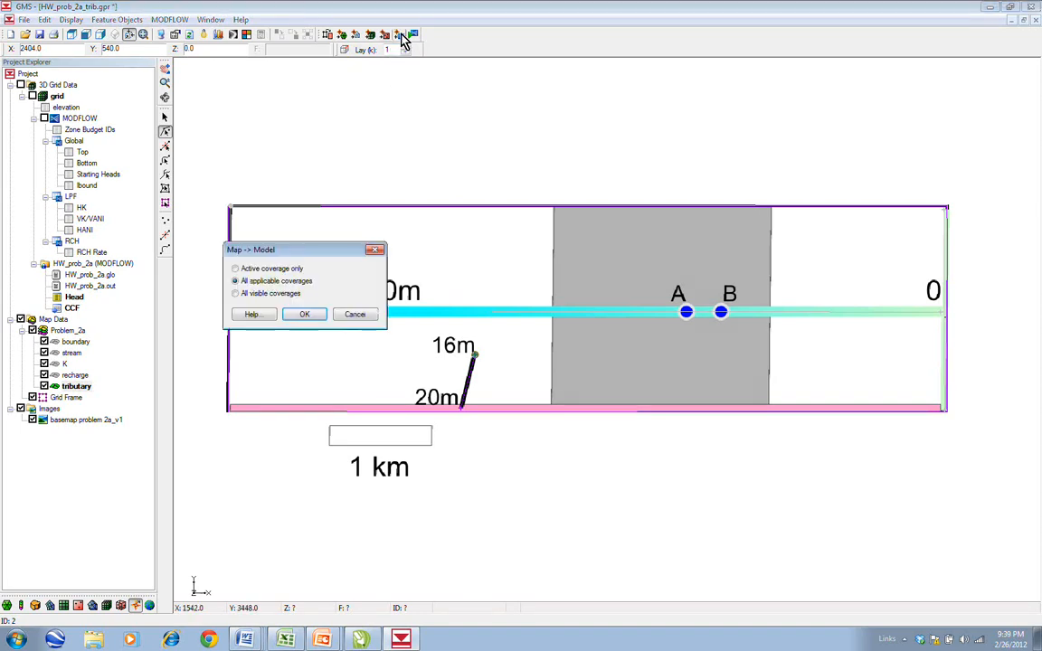
click(305, 317)
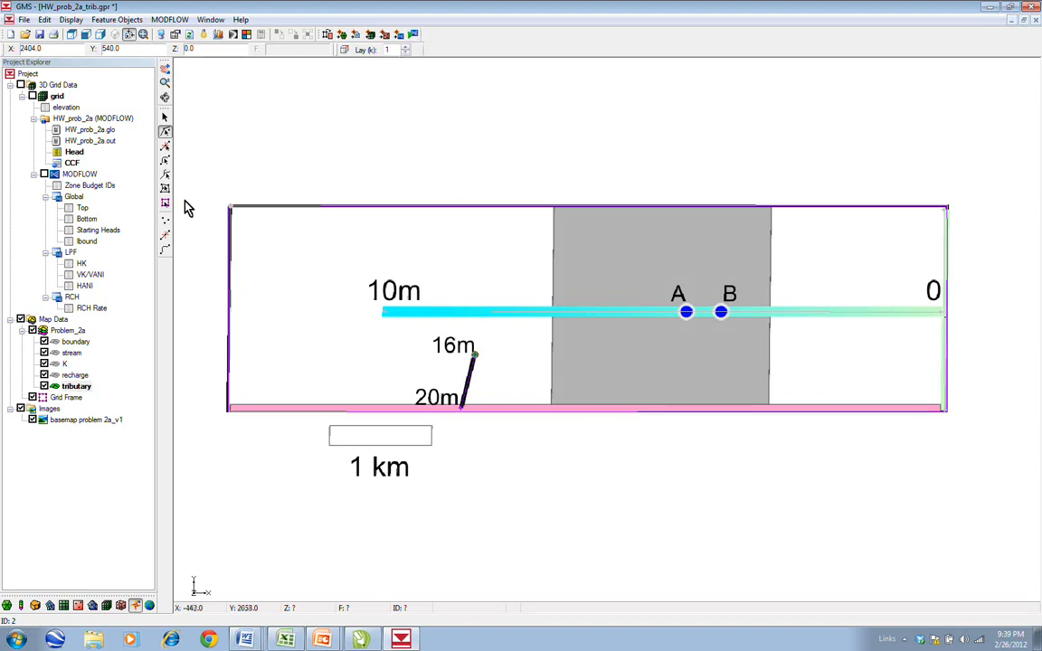
click(32, 96)
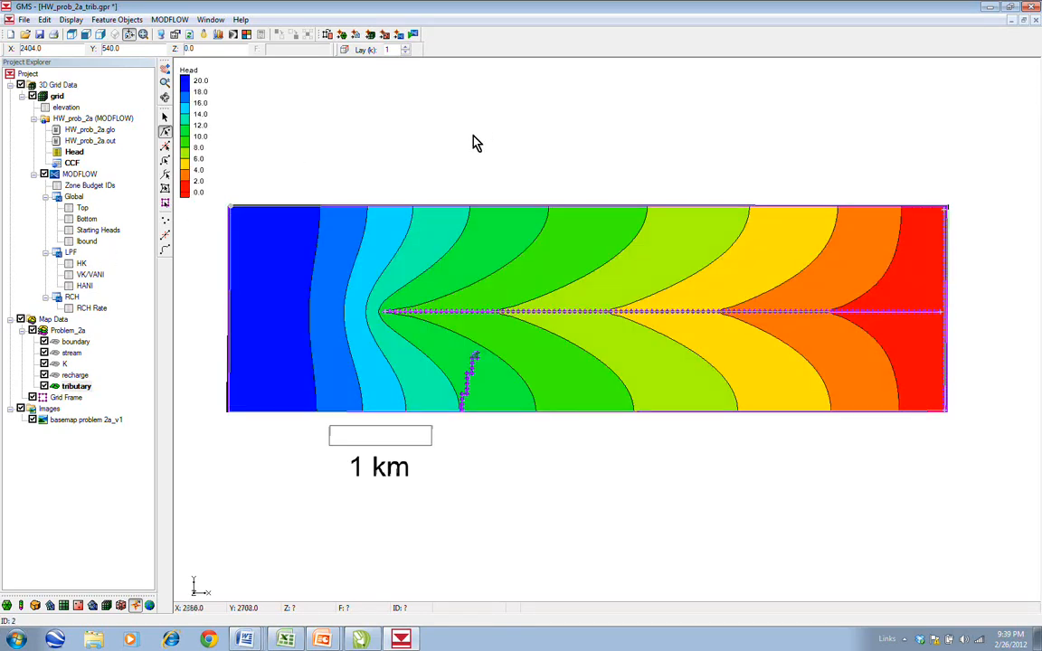
click(399, 34)
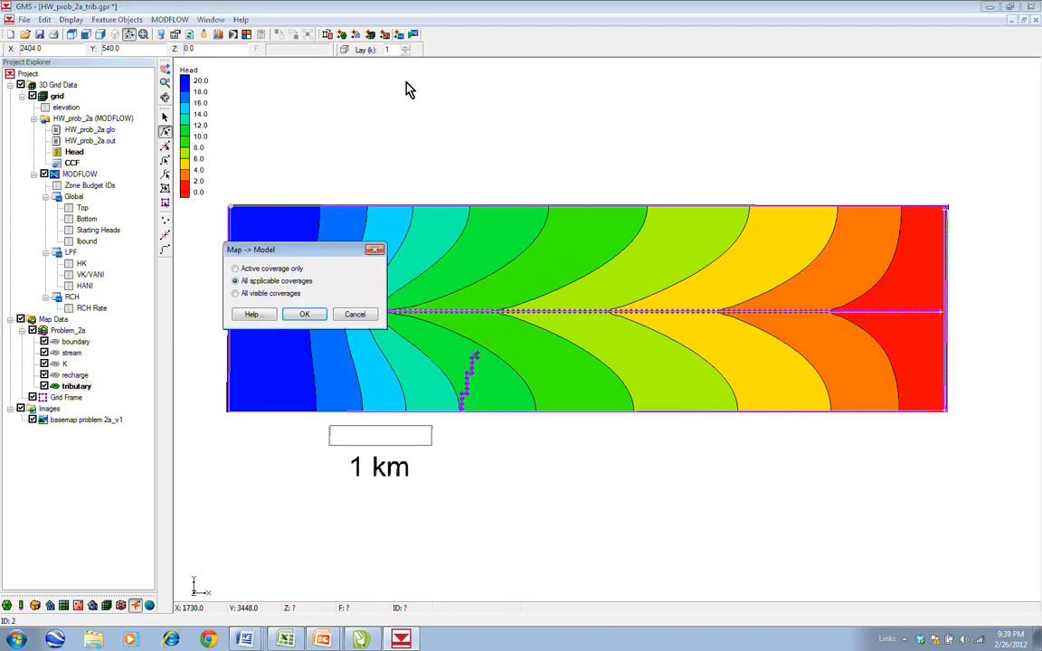
click(305, 316)
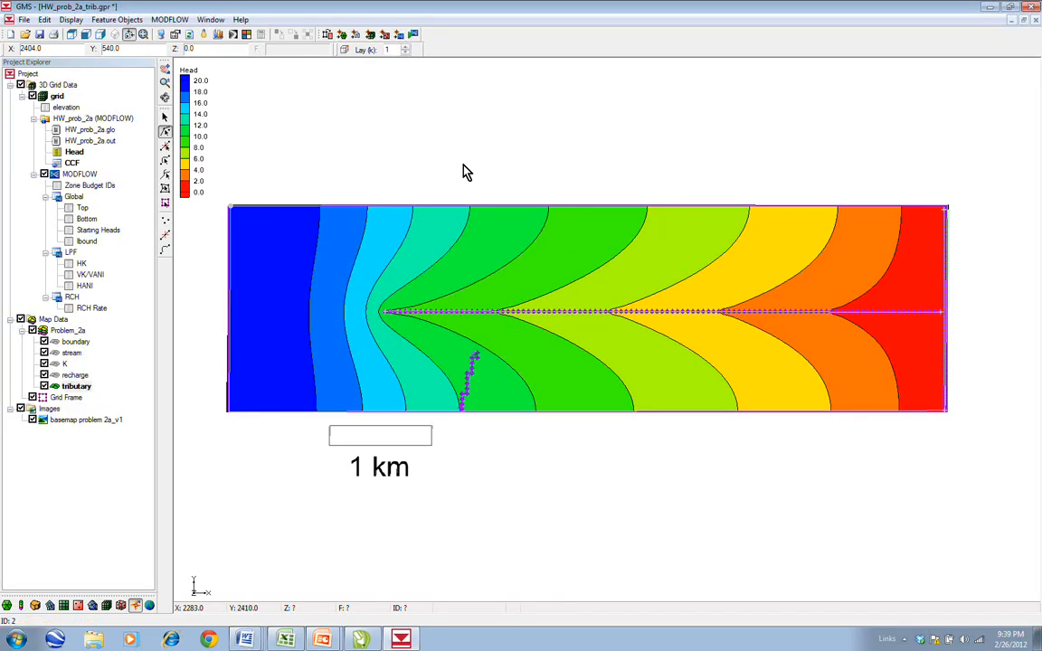
Run MODFLOW on the tributary model, saving the changes first, and read in the solution with contours turned on
click(414, 35)
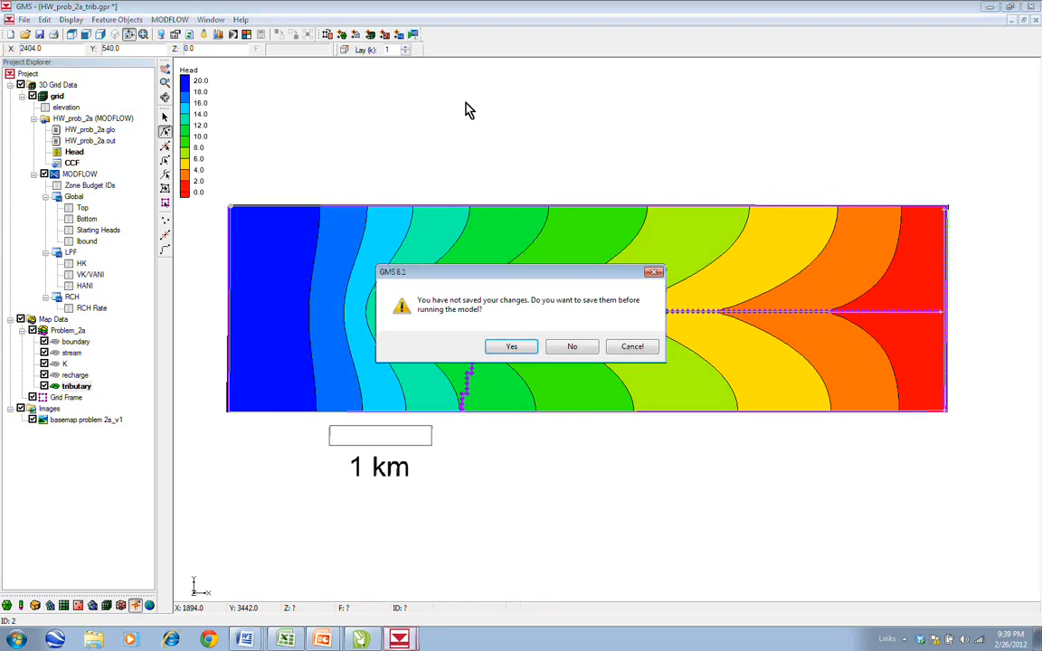
click(512, 347)
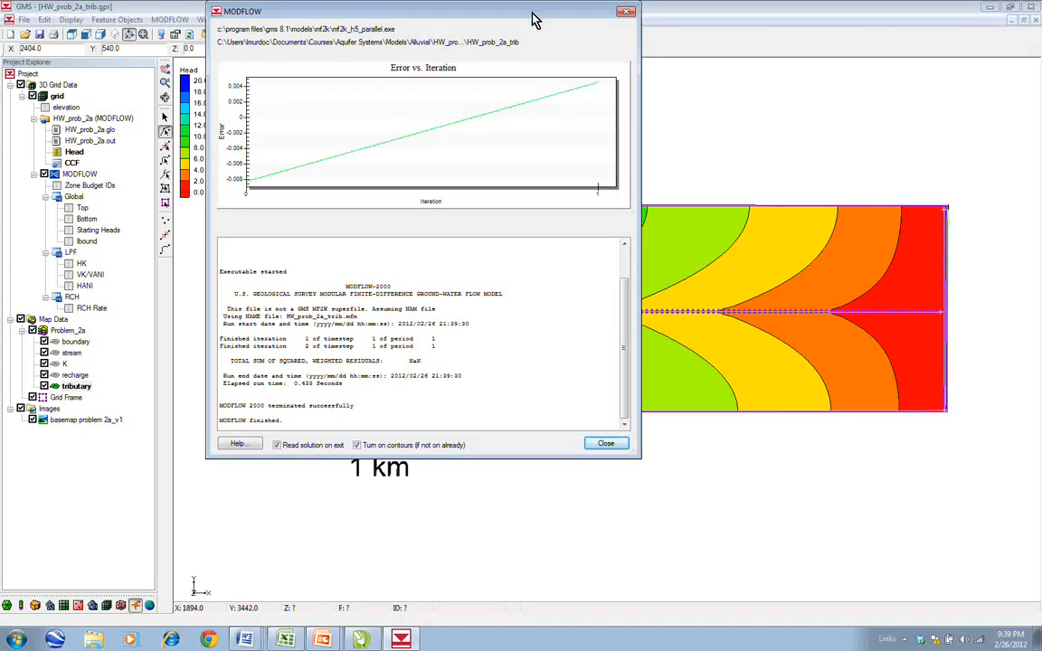
drag(534, 18, 839, 112)
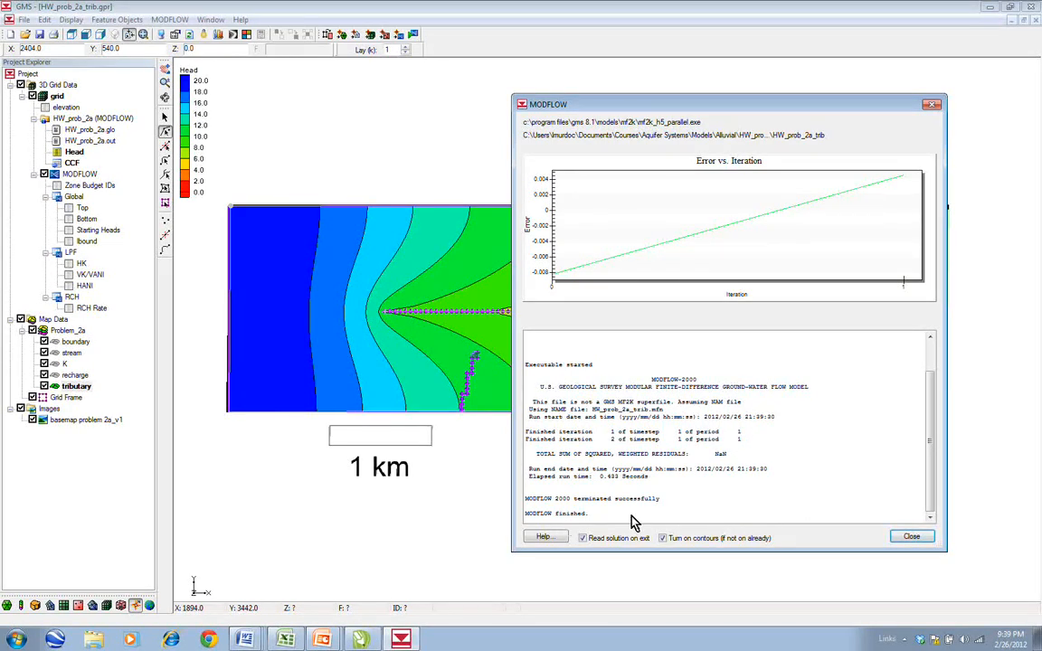
click(911, 538)
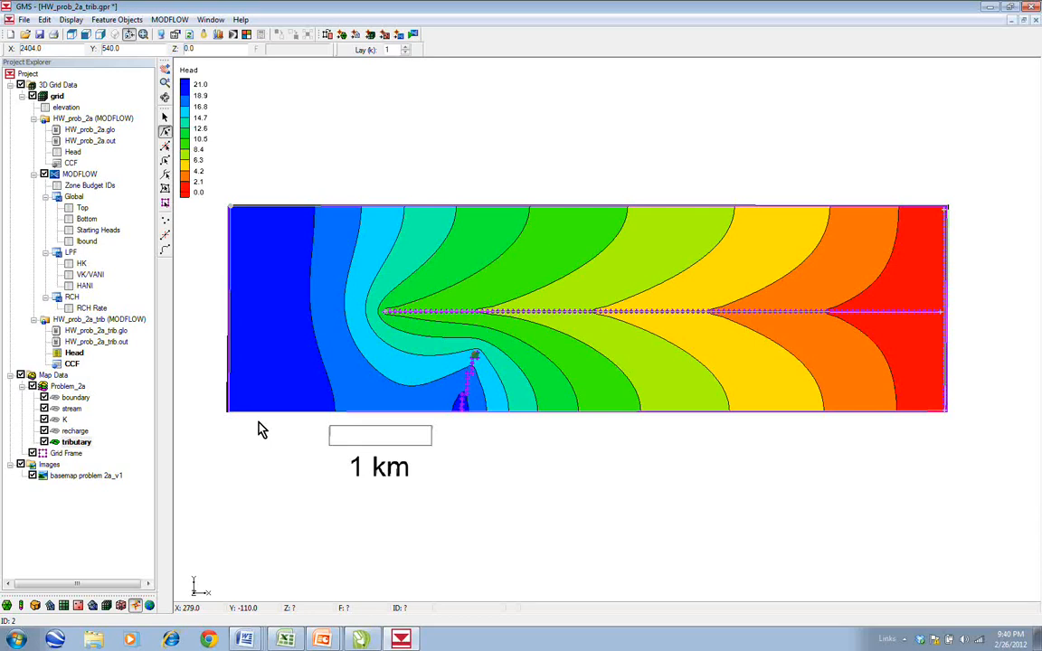
Save the tributary project, and save a copy of it as HW_prob_2a_rech_up in the Alluvial folder
click(22, 19)
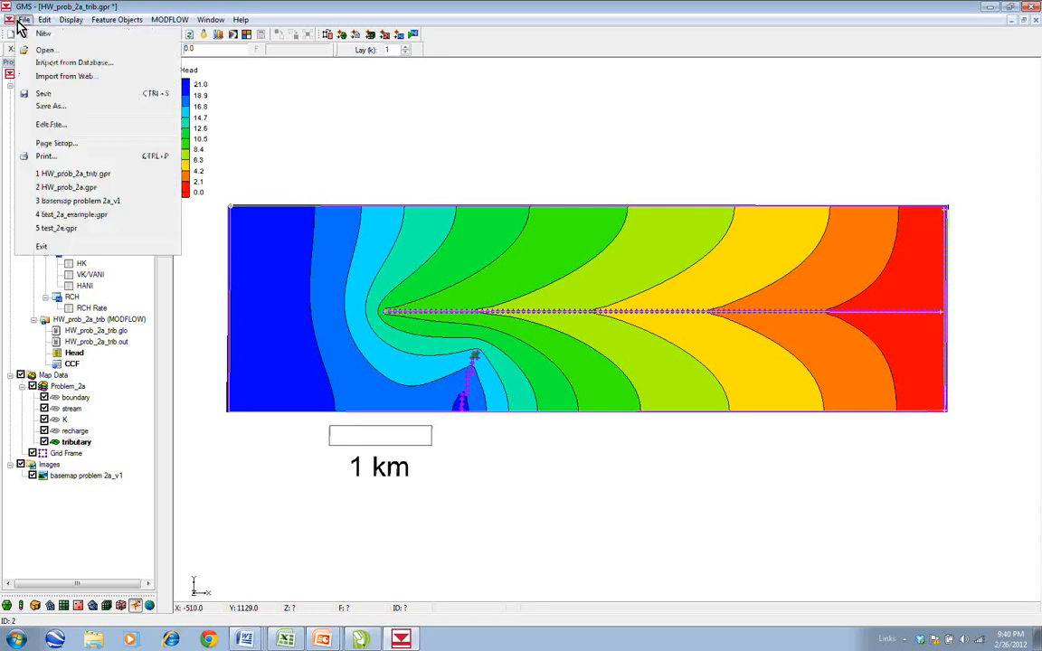
click(39, 98)
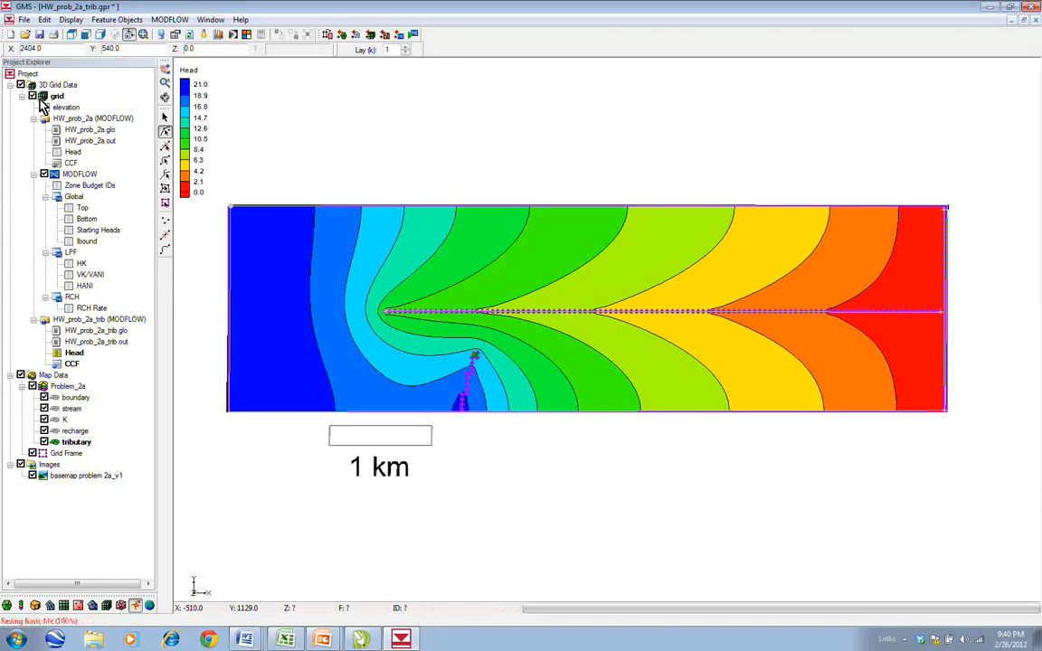
click(24, 19)
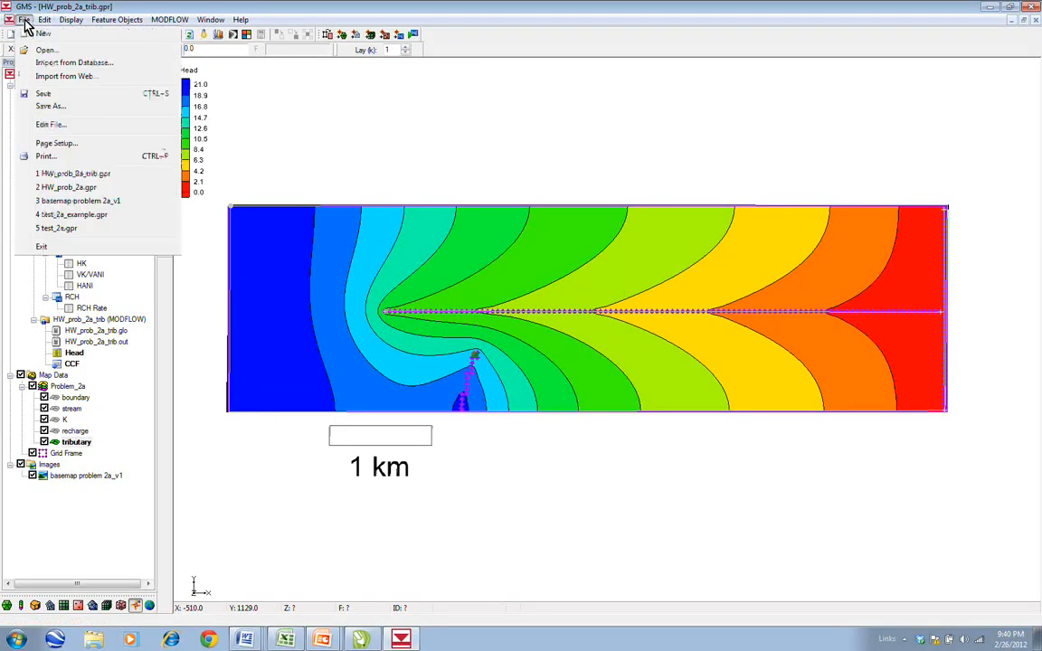
click(52, 106)
double_click(540, 384)
click(540, 384)
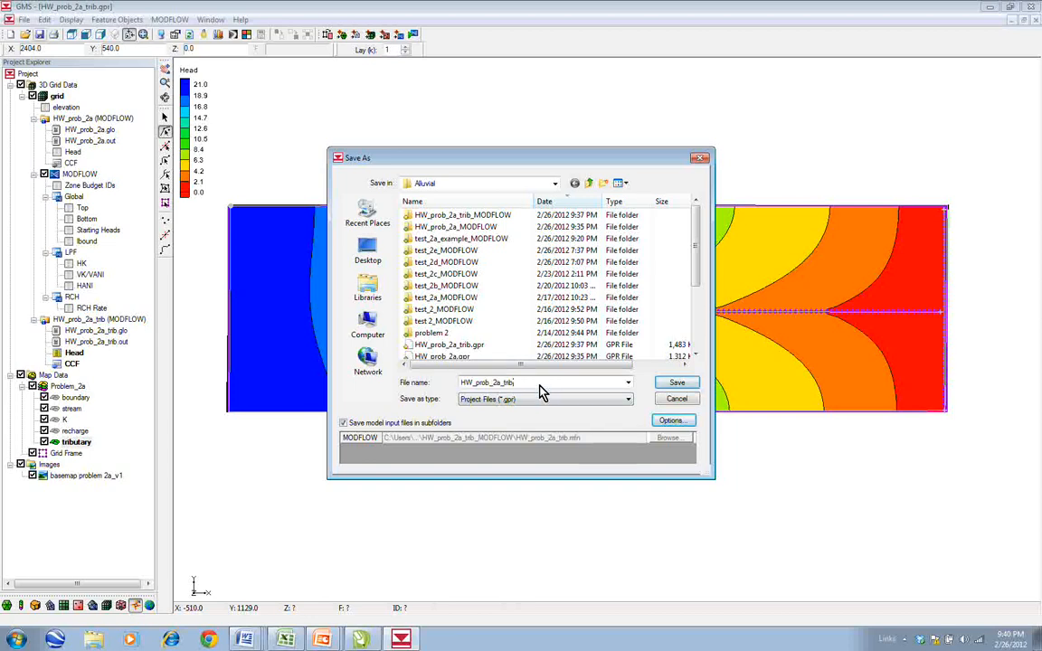
key(BackSpace)
key(BackSpace)
key(BackSpace)
key(BackSpace)
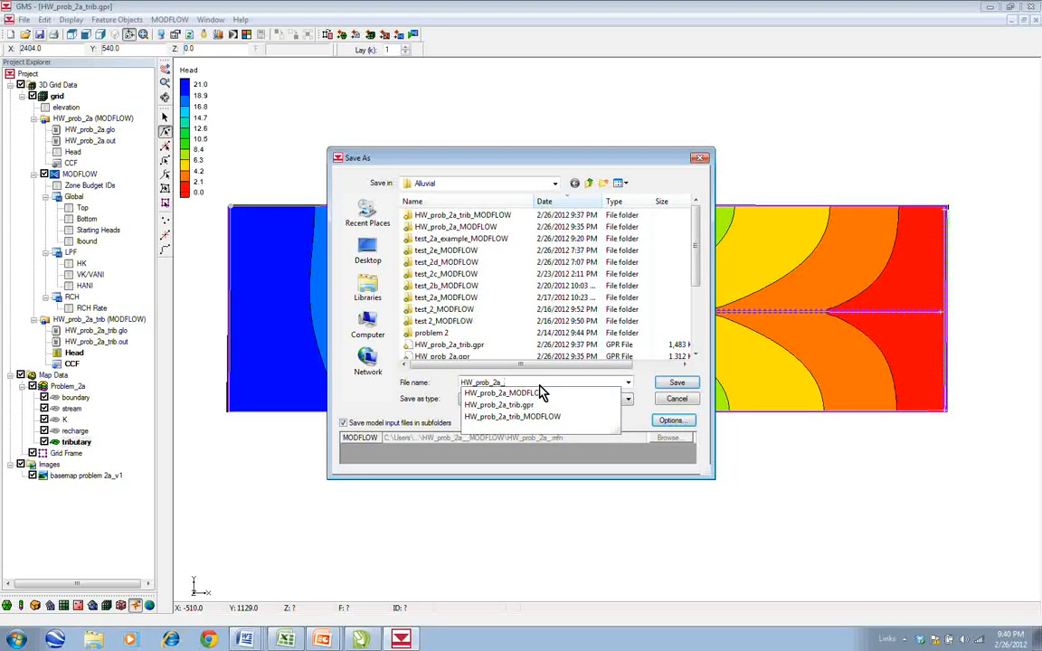
text(rech)
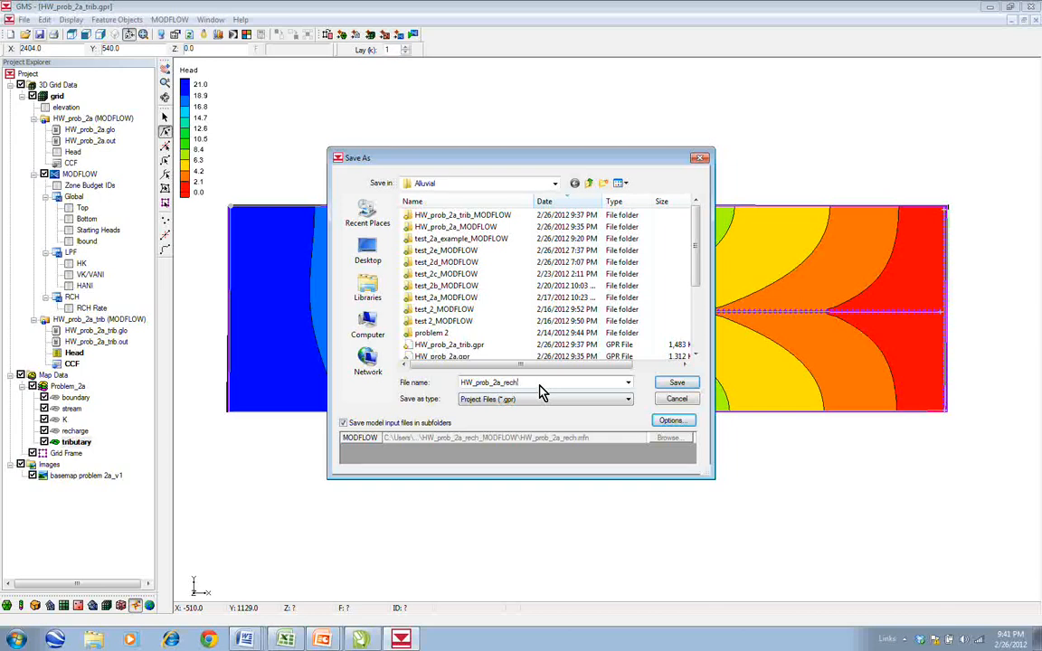
text(_up)
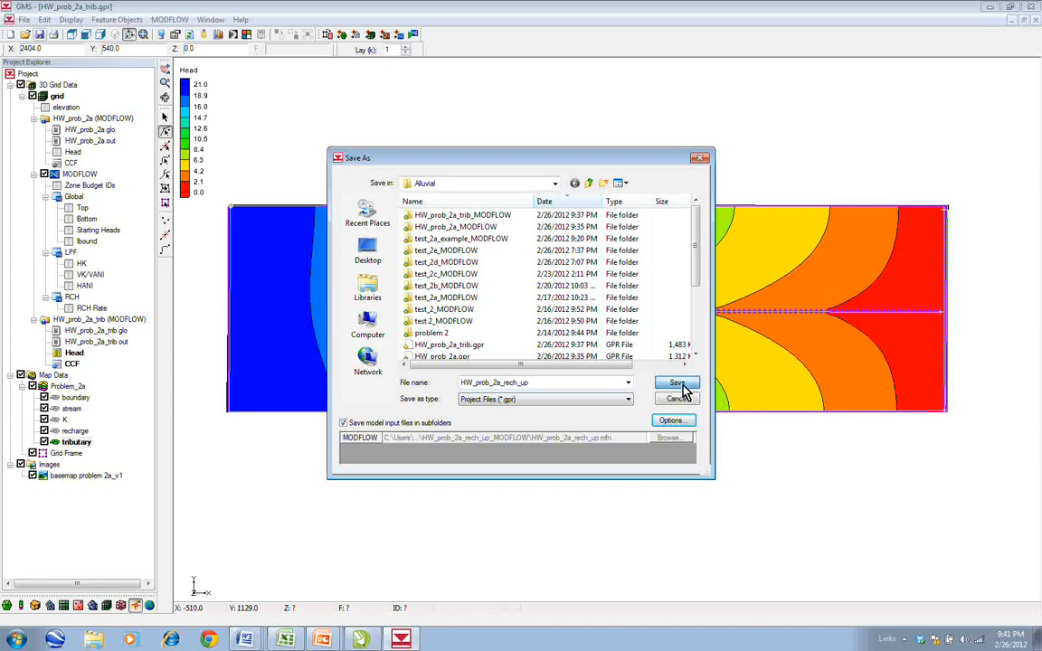
click(676, 385)
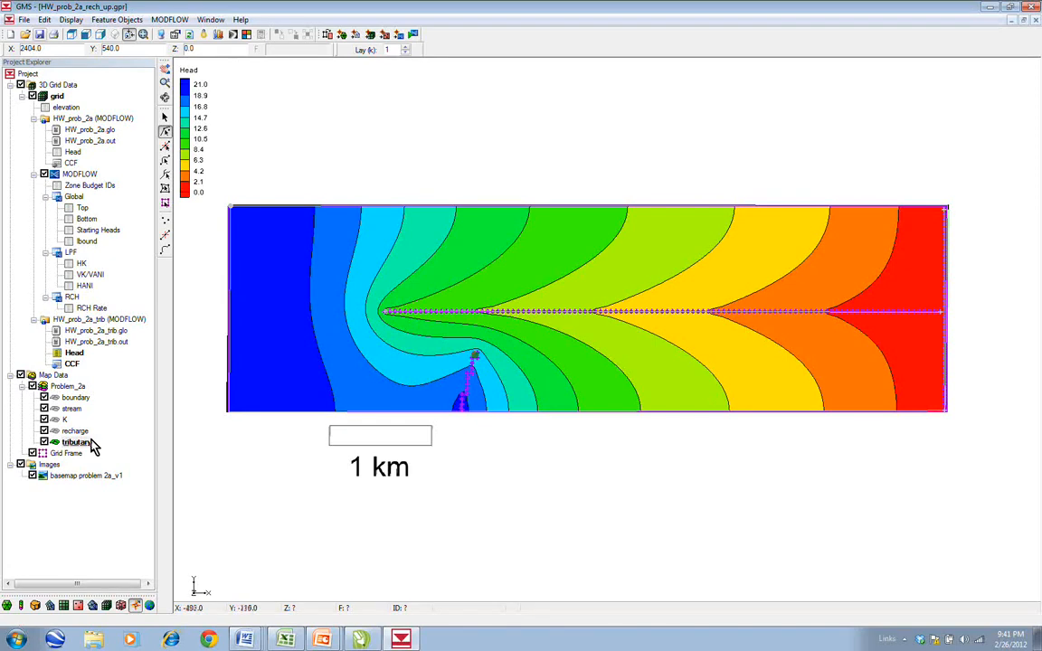
Hide the tributary coverage and disable Specified Head (CHD) as its source/sink type
click(43, 443)
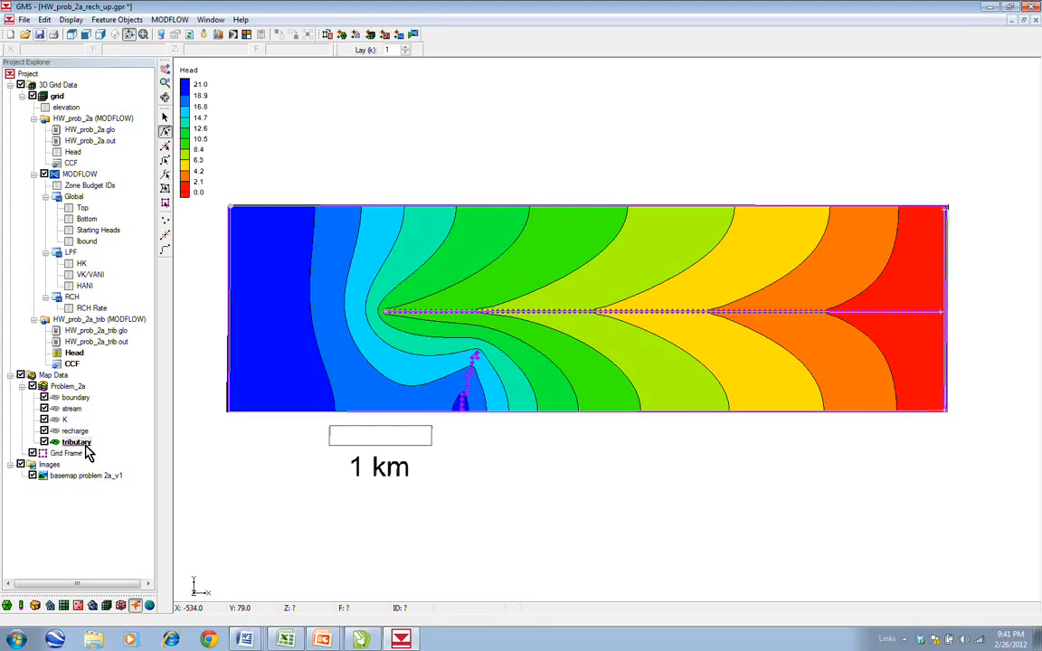
click(78, 442)
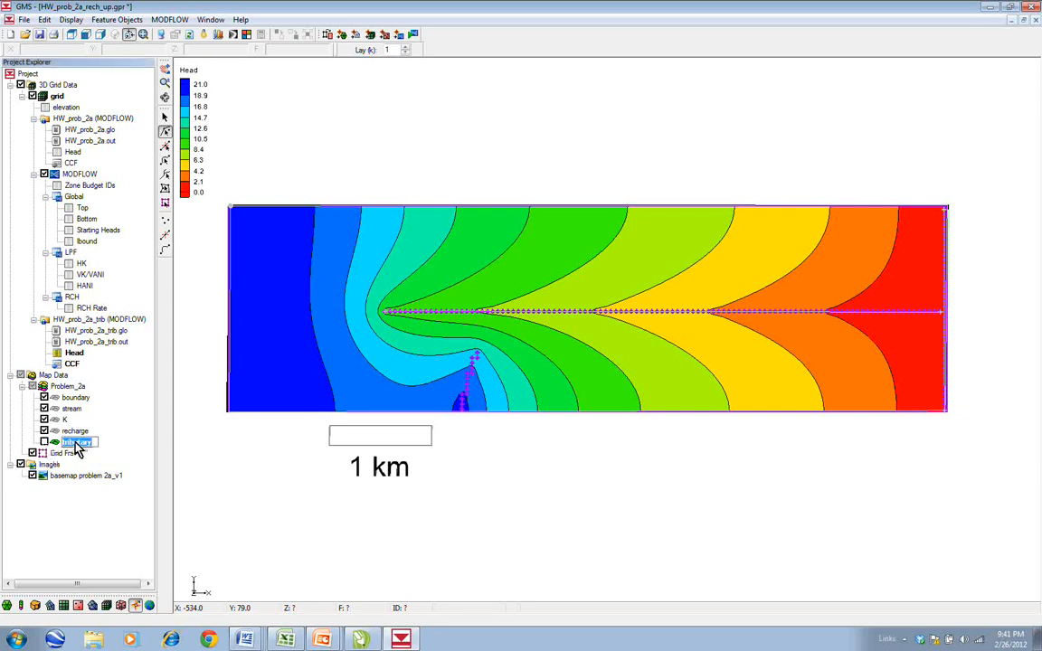
double_click(56, 444)
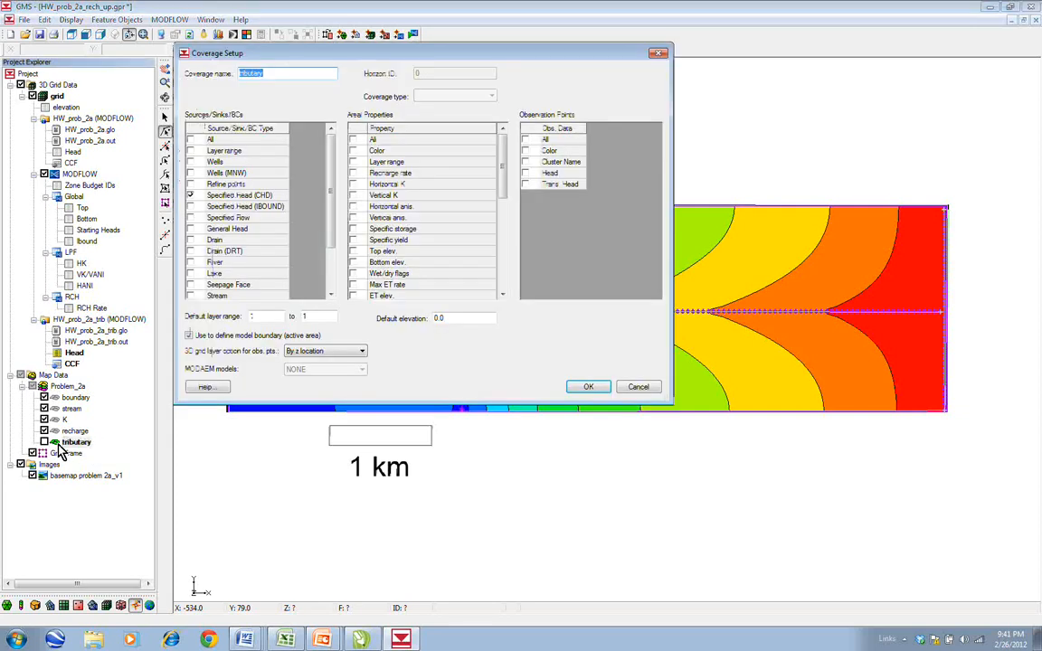
click(191, 197)
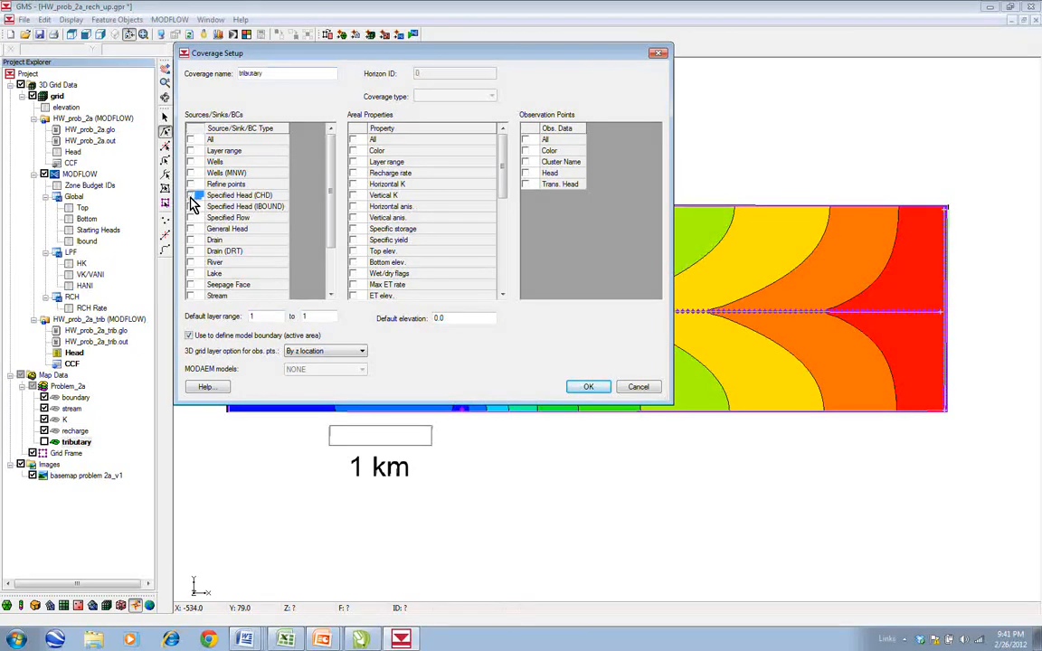
click(593, 390)
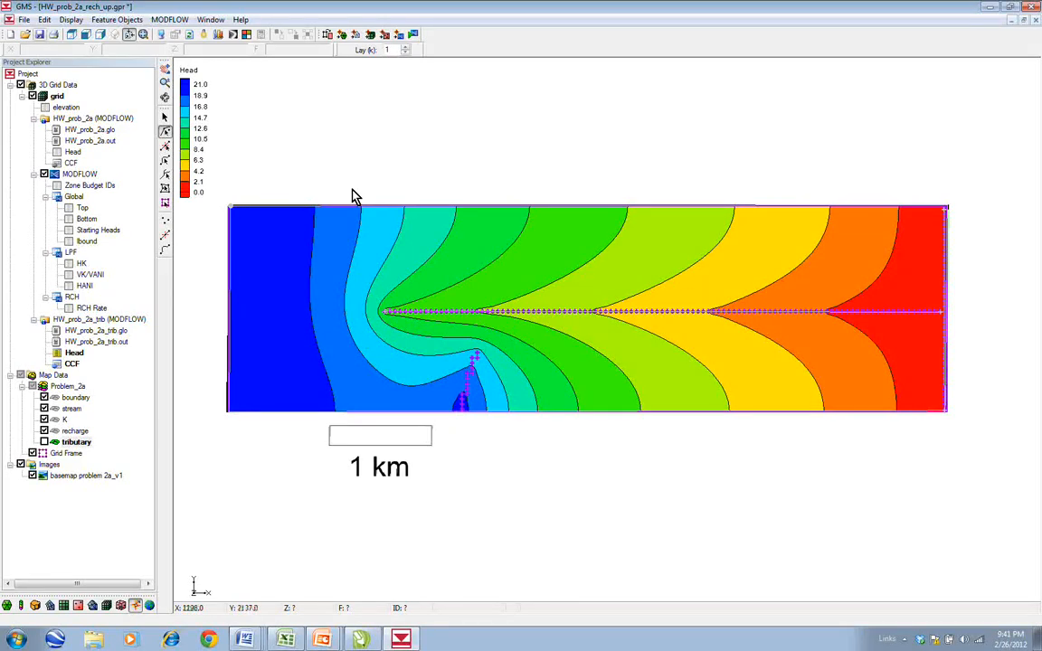
Map all applicable coverages to the MODFLOW model so the tributary's specified-head cells are removed
click(400, 36)
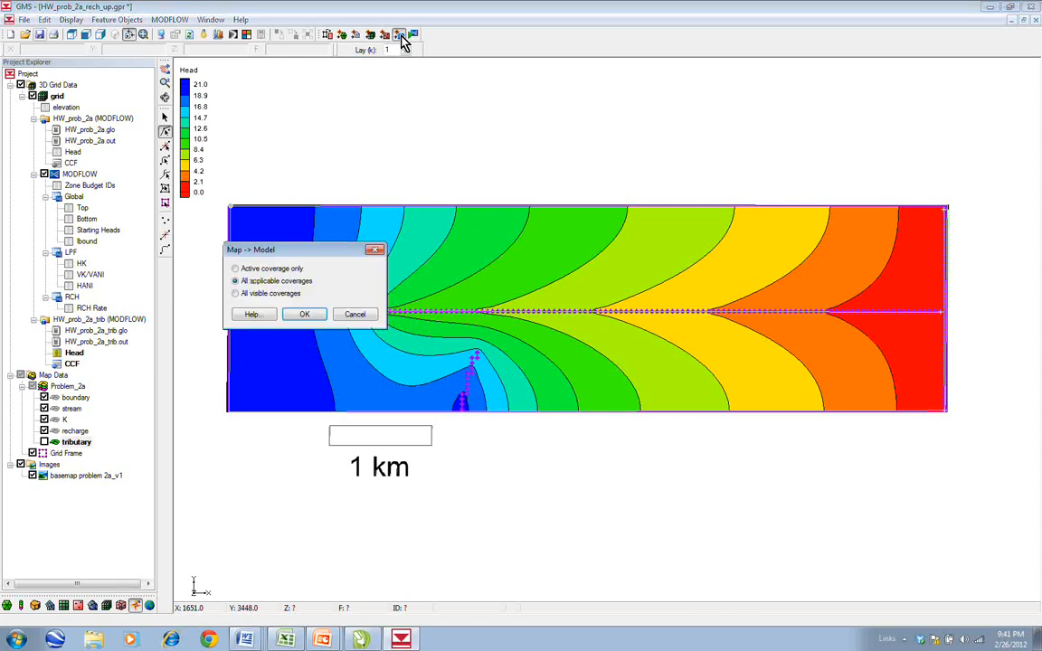
click(305, 315)
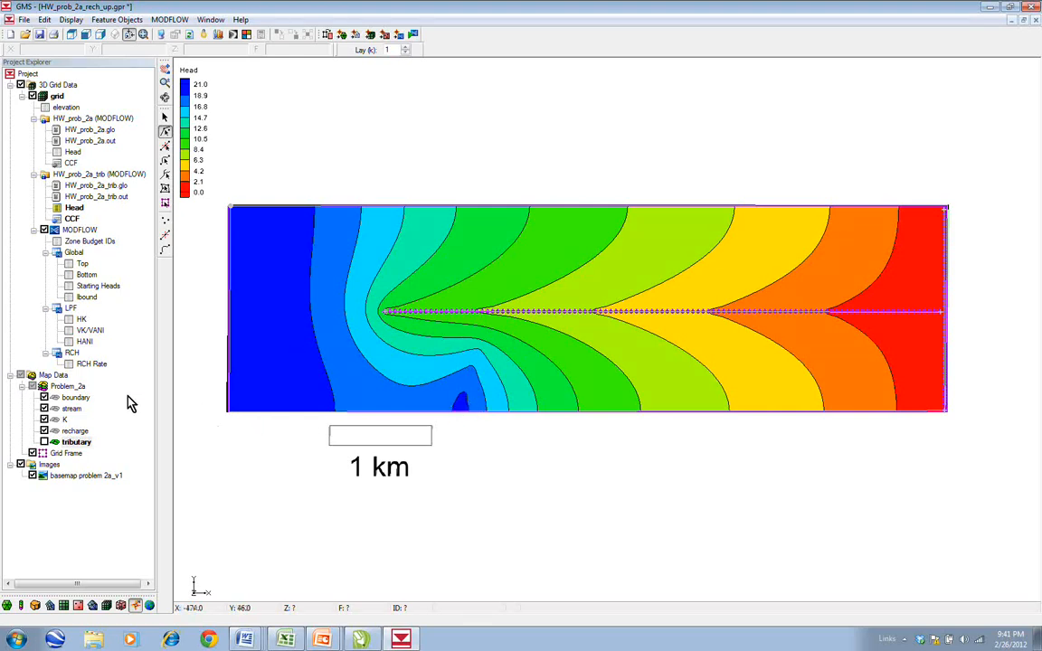
Create a coverage named "upland recharge" in the Problem_2a conceptual model with Recharge rate as its areal property
click(44, 420)
click(68, 387)
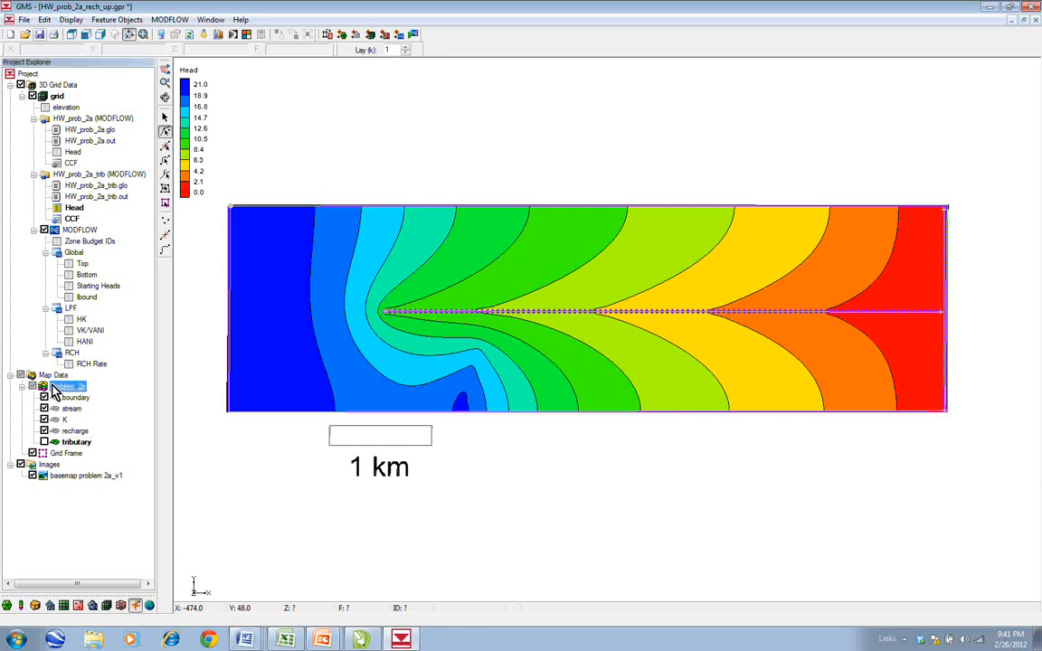
right_click(71, 391)
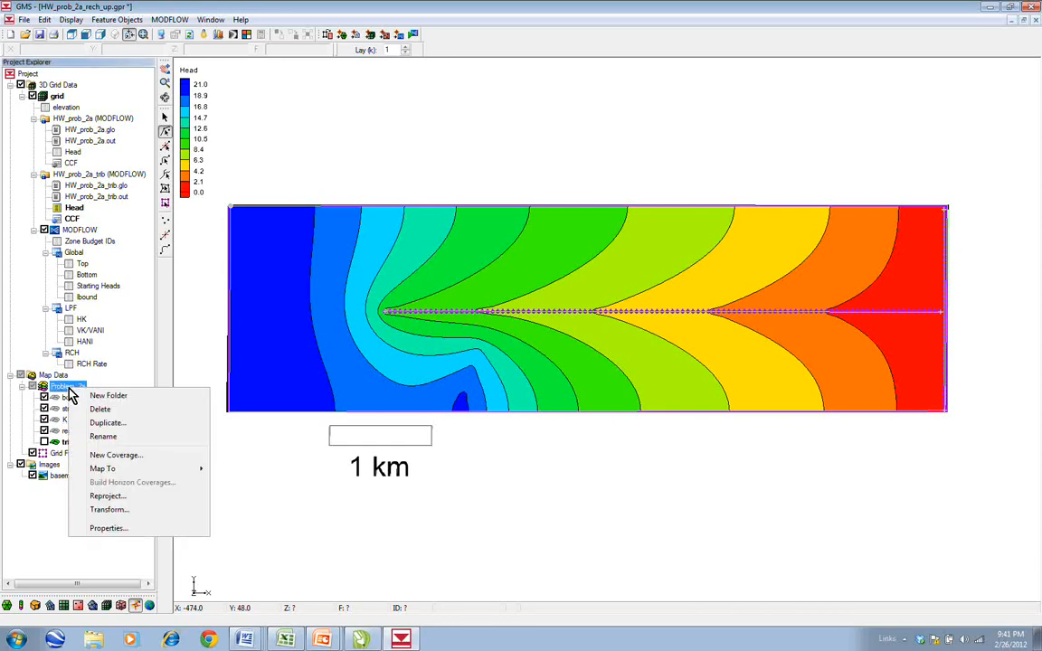
click(114, 457)
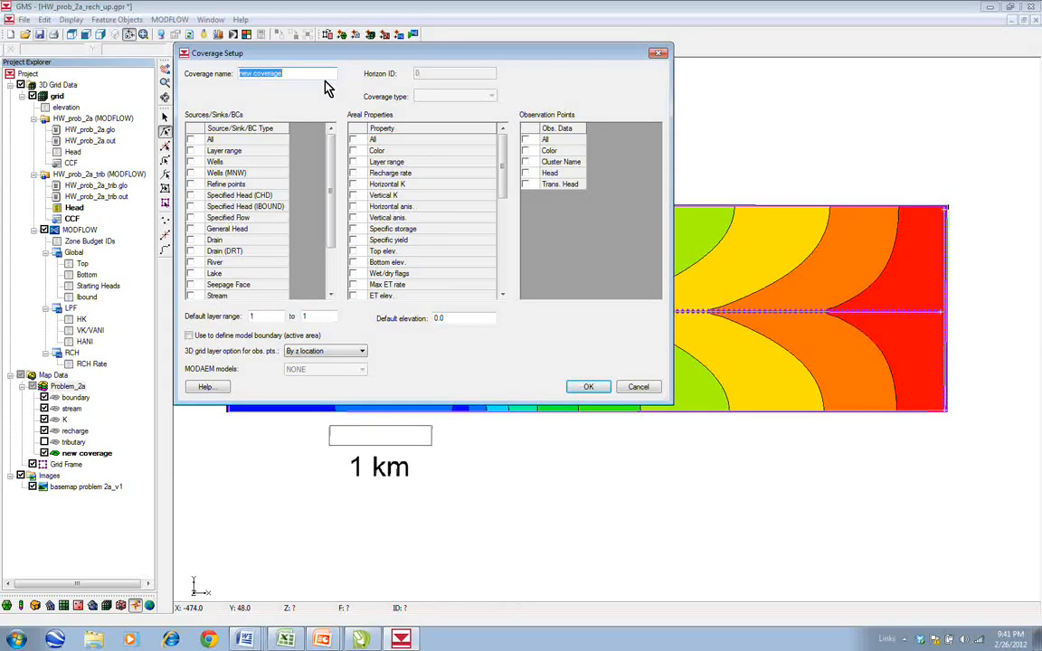
text(upland recha)
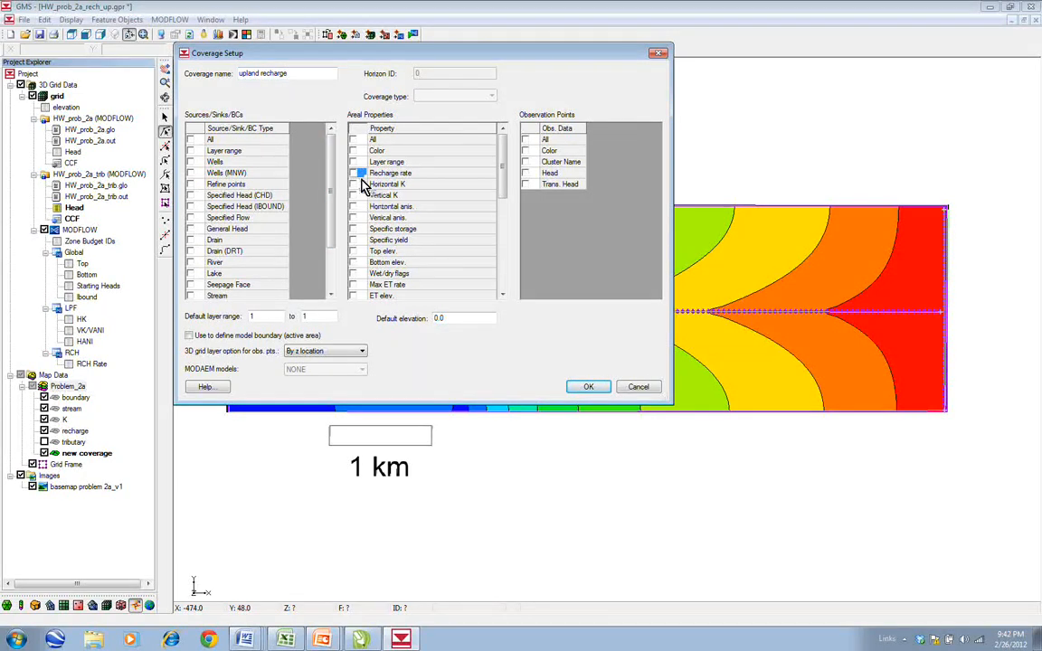
click(353, 173)
click(590, 388)
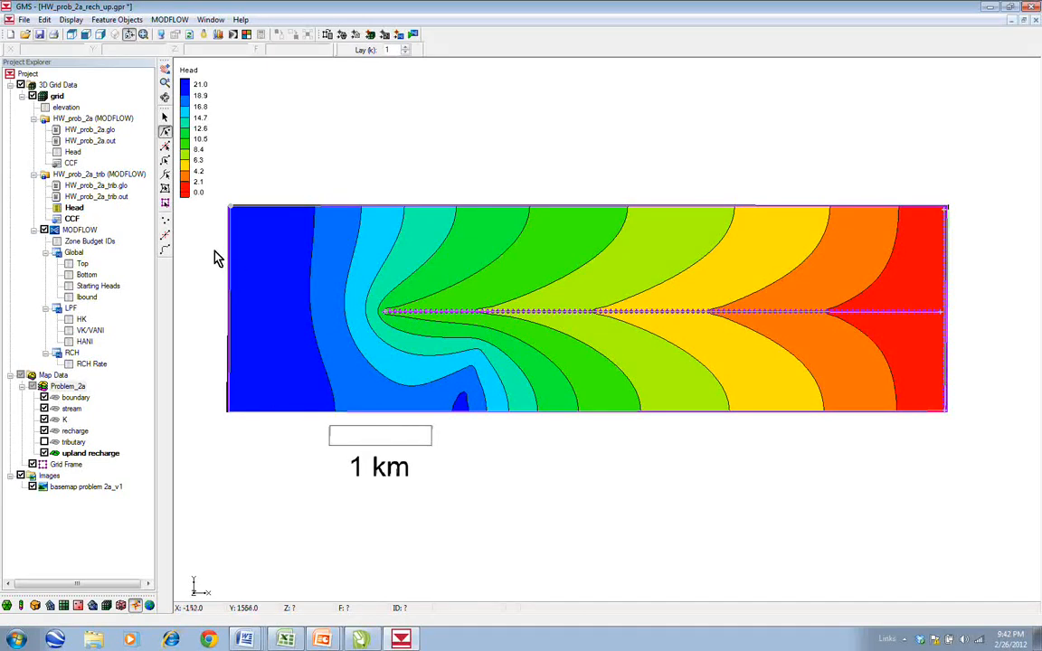
Hide the 3D grid, outline the pink strip along the model's lower edge with a closed arc, and build its polygon
click(164, 250)
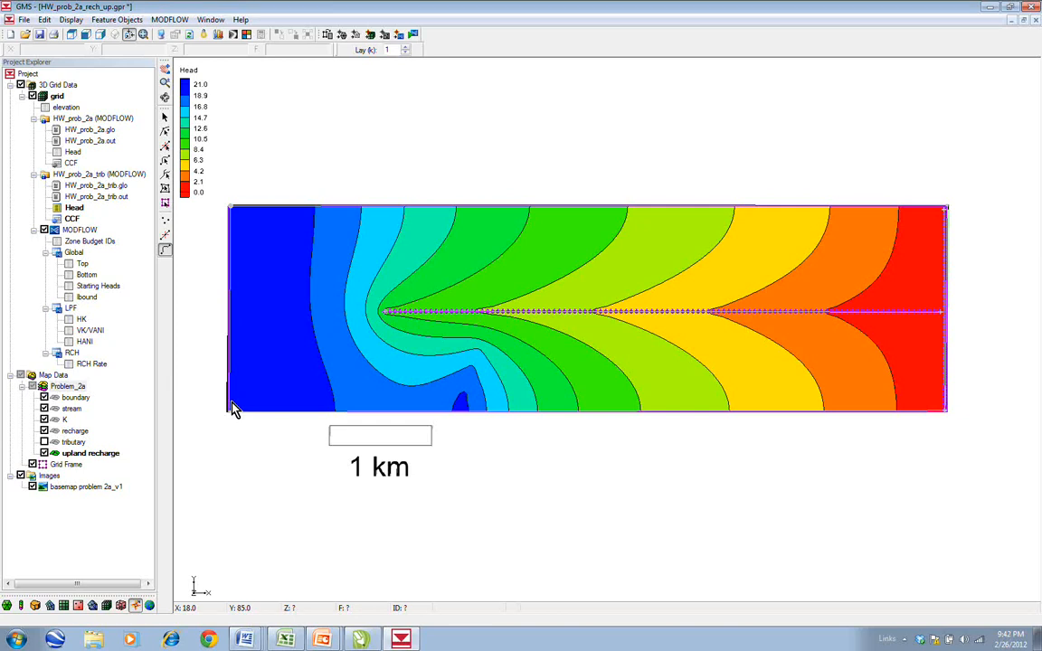
click(20, 84)
click(231, 412)
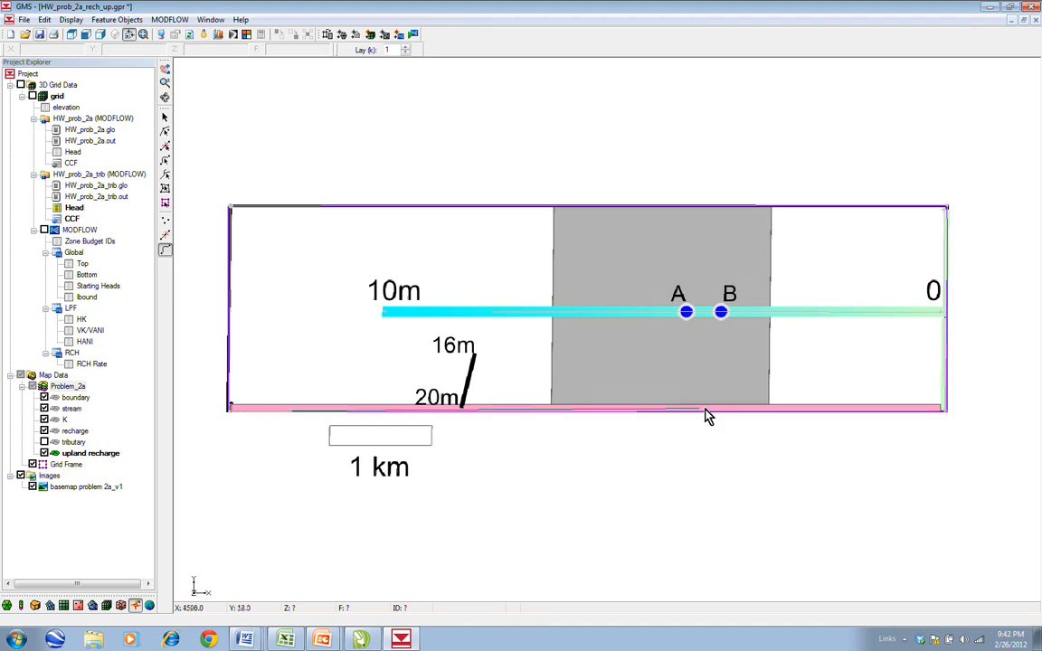
click(944, 411)
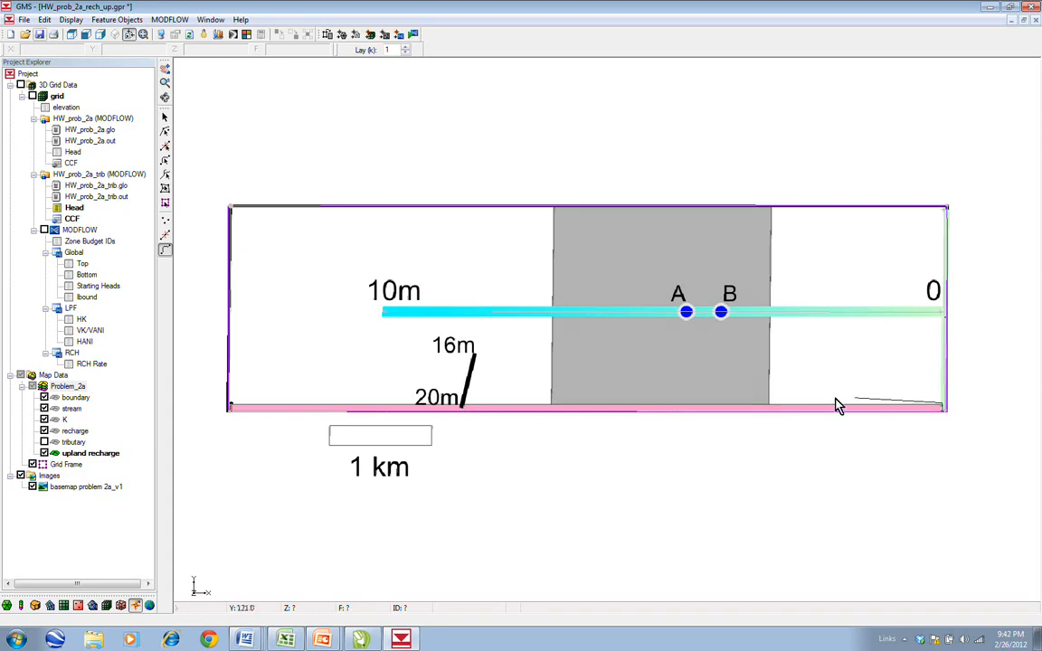
double_click(231, 408)
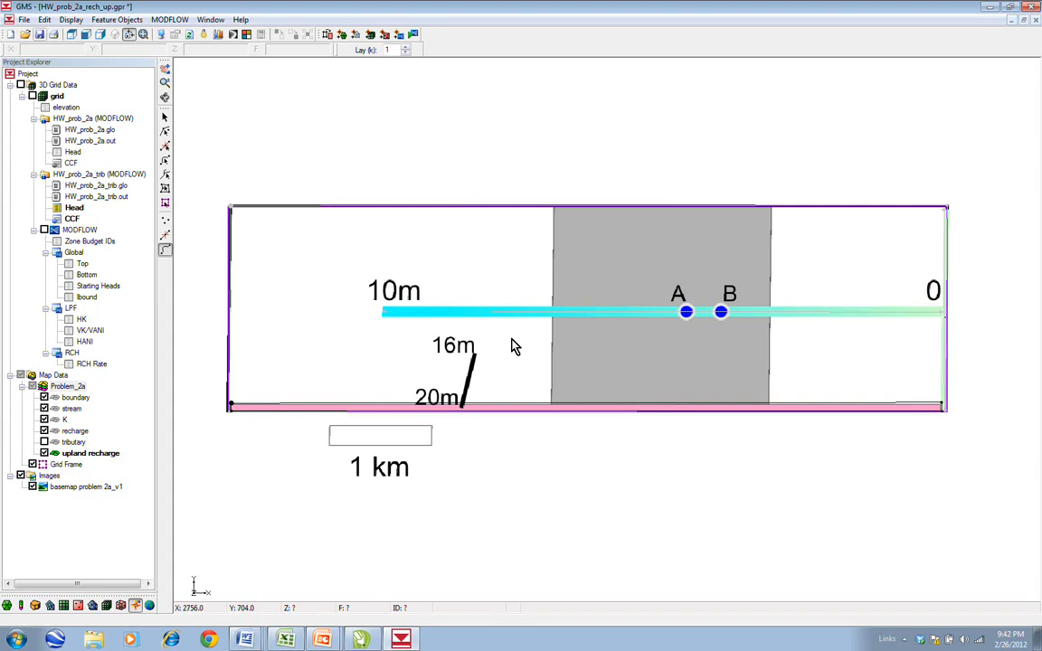
click(117, 19)
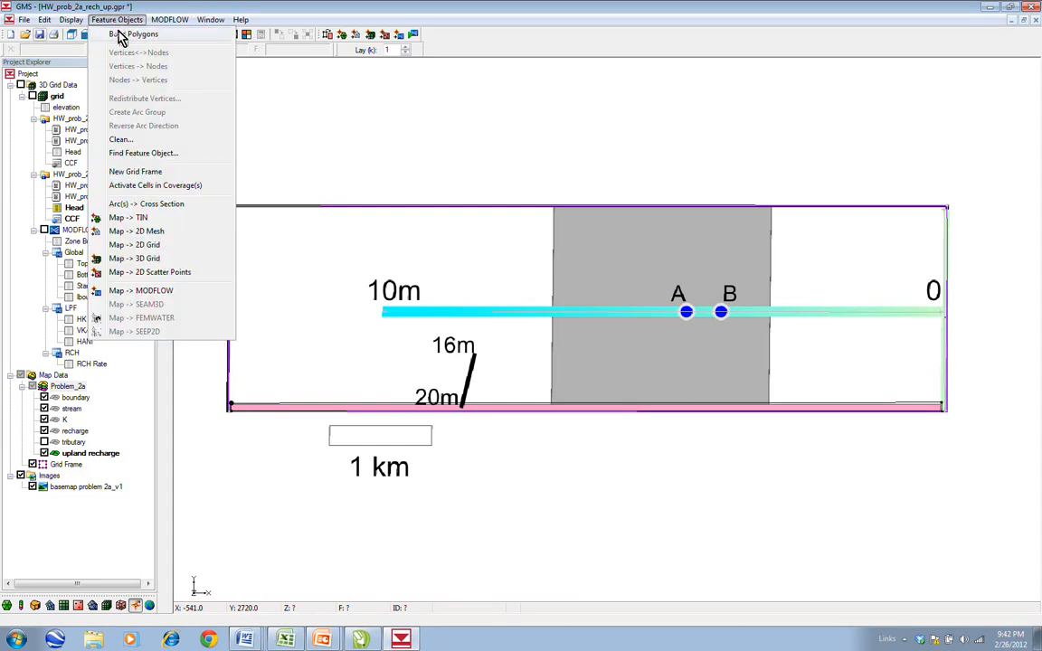
click(118, 36)
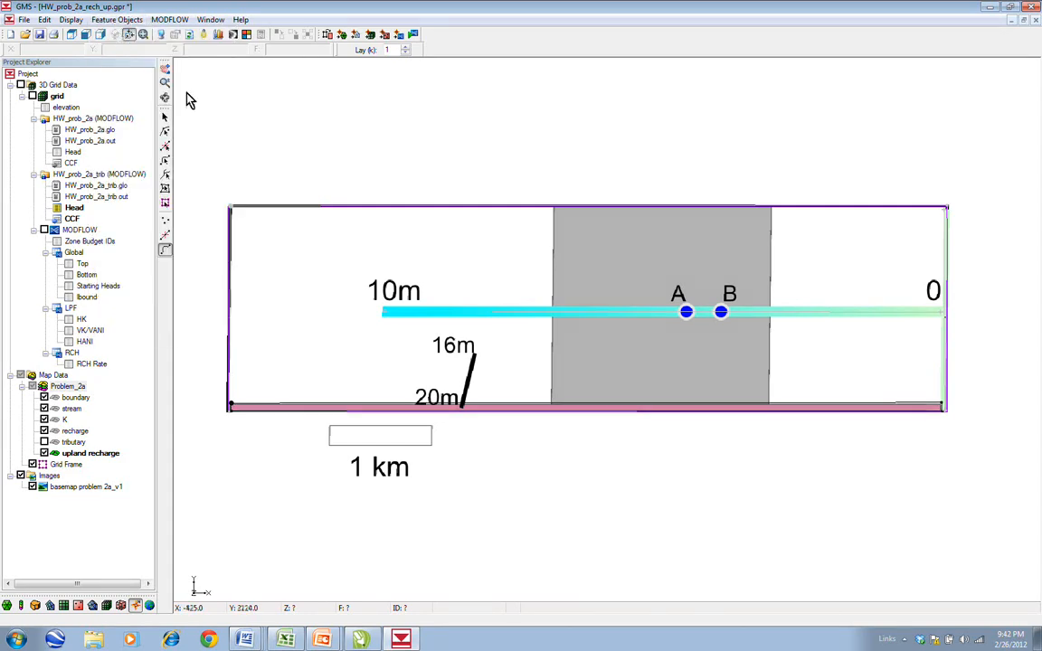
Set the recharge rate of the upland recharge polygon to 5.0e-008 ft/d in the coverage's attribute table
click(86, 455)
click(68, 457)
click(116, 19)
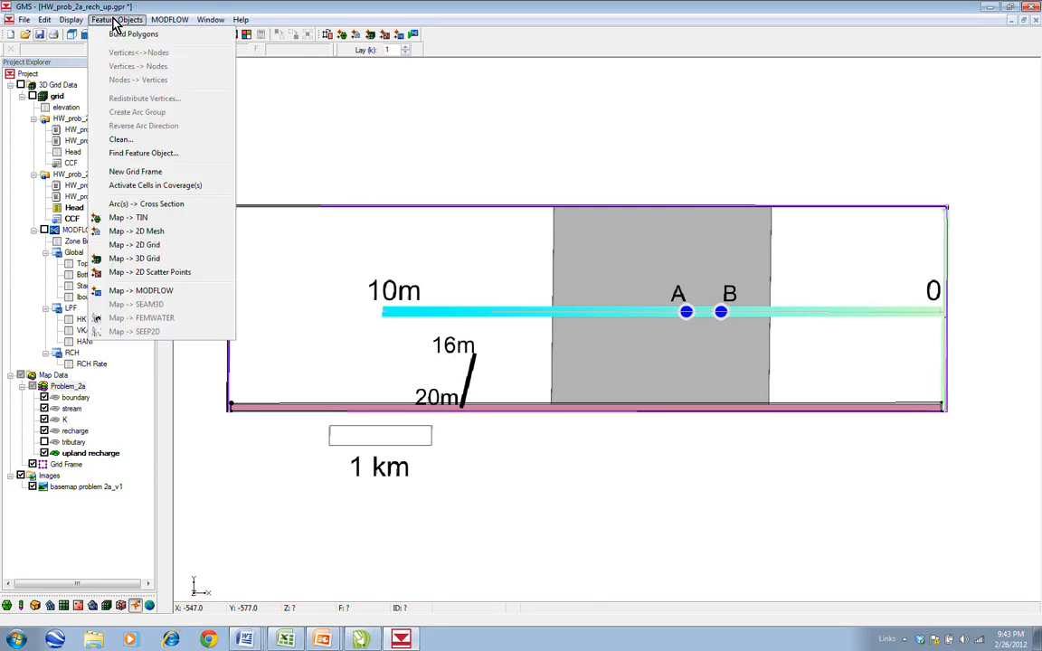
click(89, 455)
right_click(89, 457)
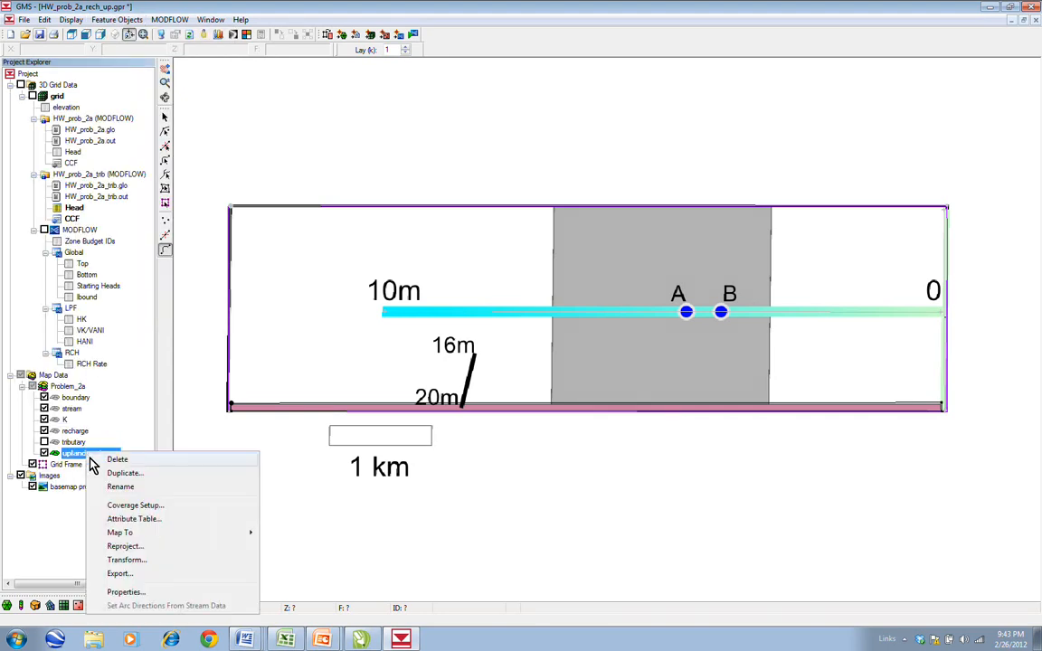
click(128, 518)
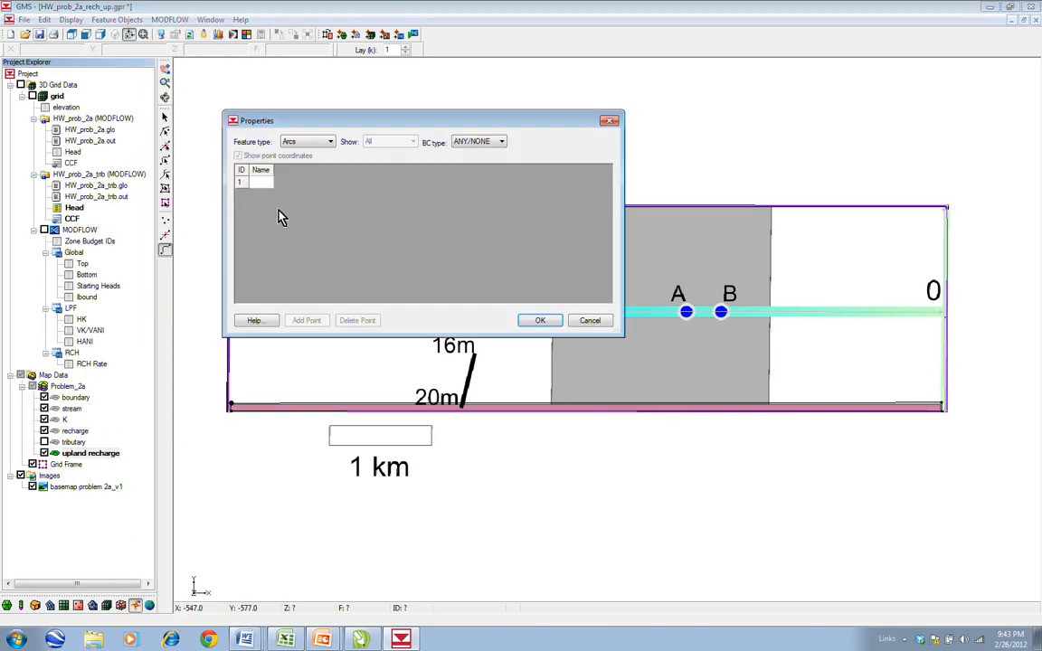
click(294, 142)
click(323, 198)
click(327, 142)
click(312, 187)
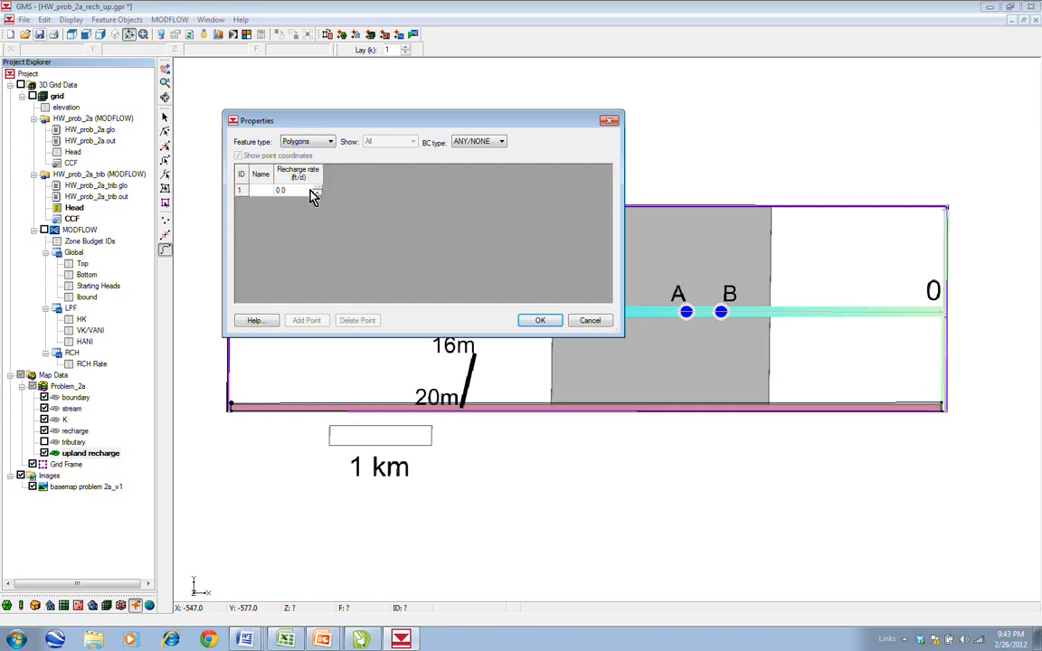
click(304, 191)
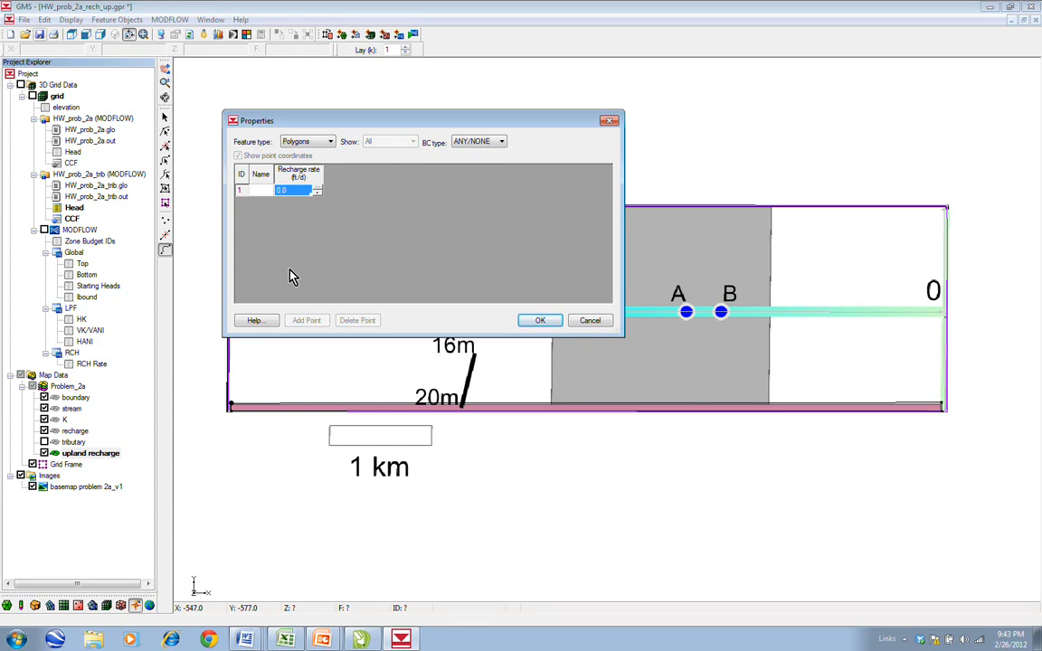
text(5E-38)
click(550, 322)
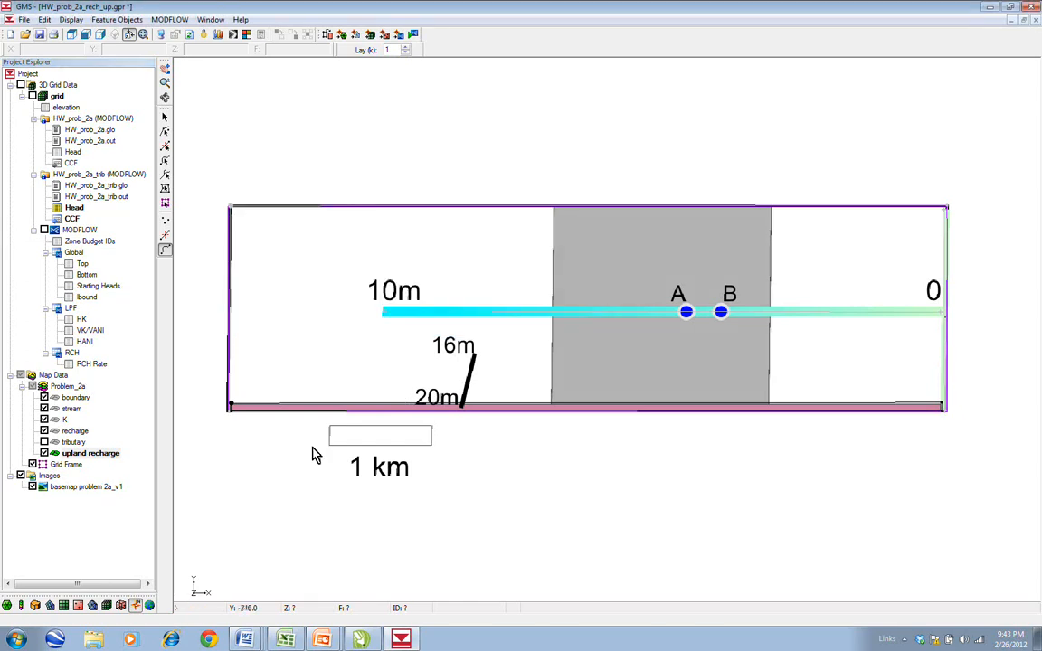
Map all applicable coverages to the MODFLOW model and display the RCH Rate array on the 3D grid
click(402, 36)
click(304, 314)
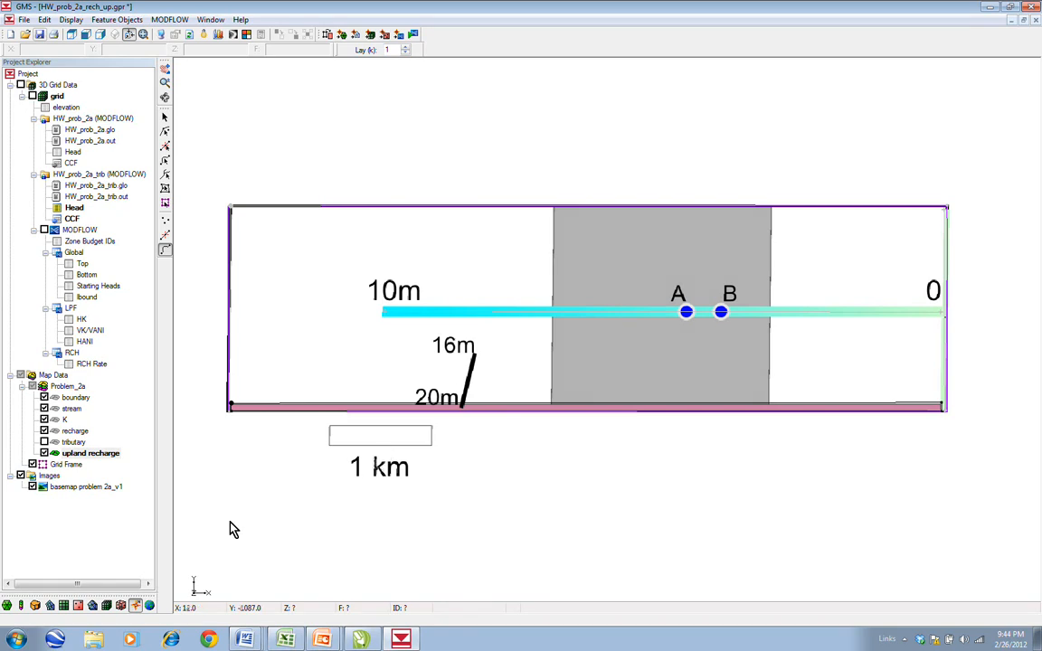
click(88, 366)
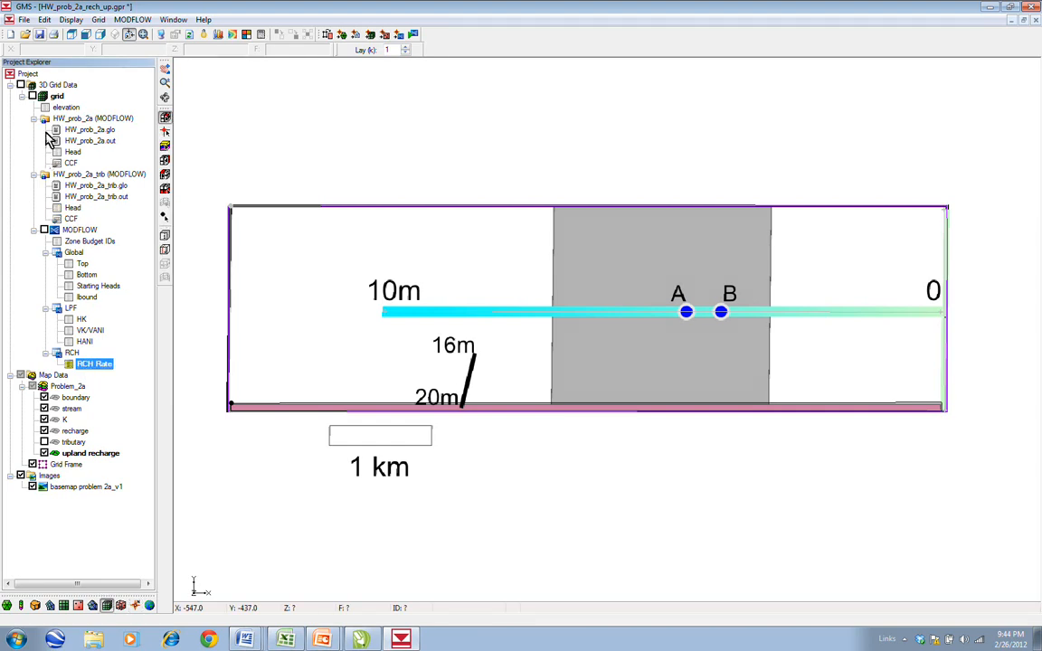
click(20, 84)
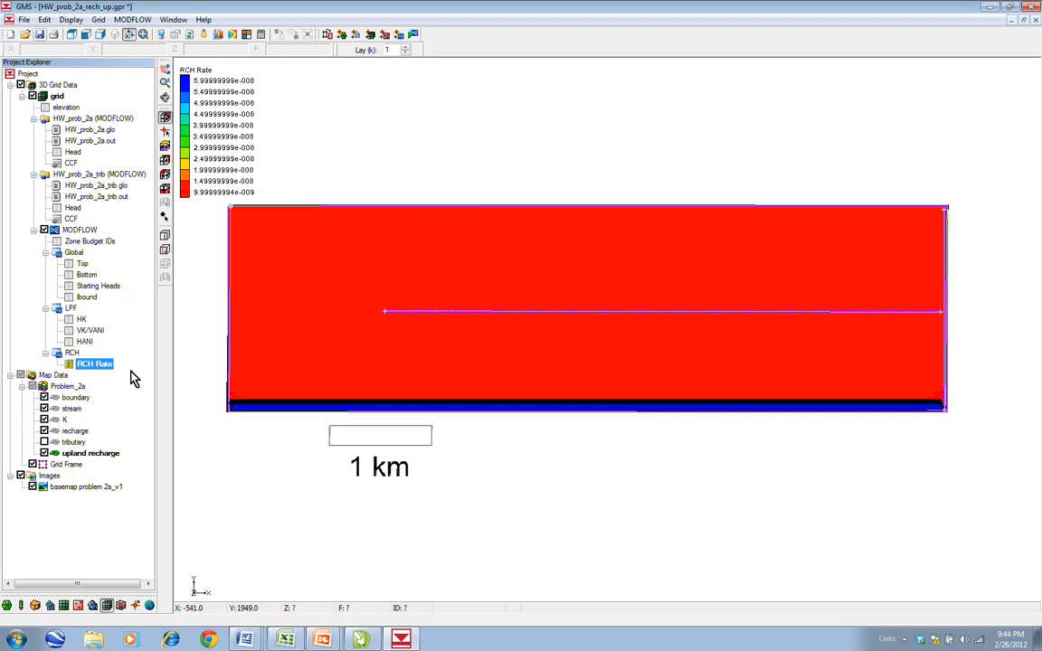
Review the recharge flux array in the MODFLOW Recharge Package down to the grid's last rows
double_click(74, 366)
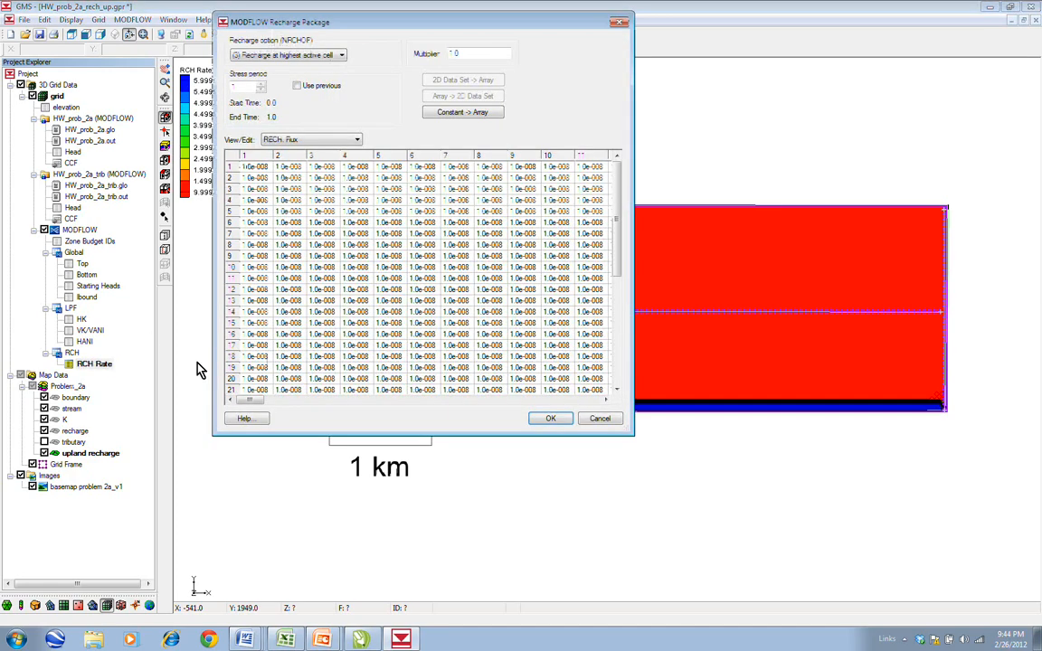
drag(618, 244, 614, 360)
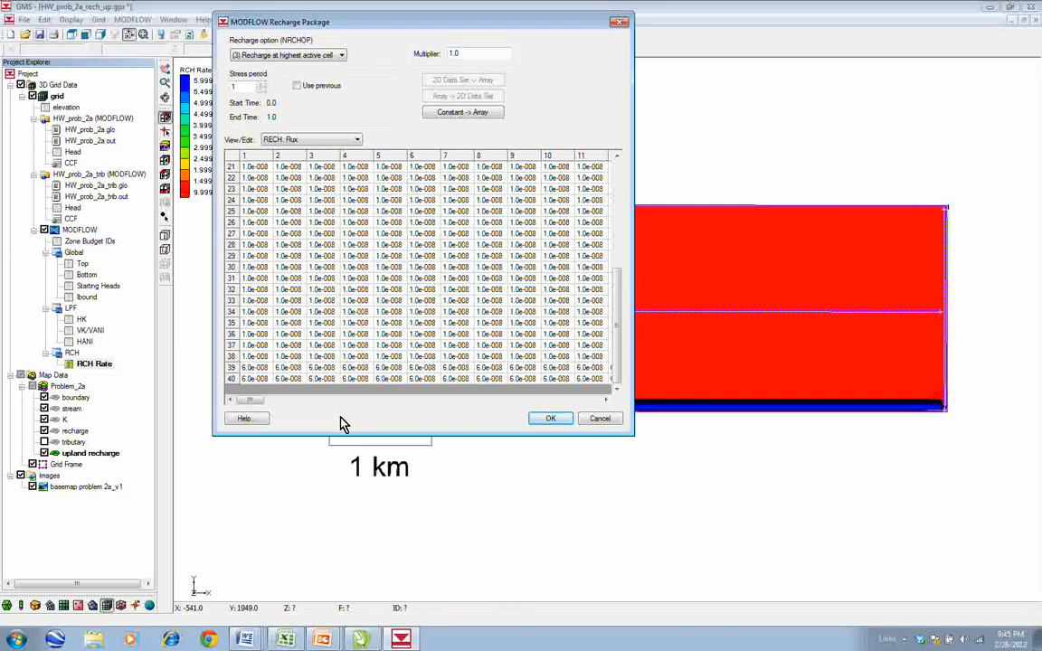
click(549, 420)
Change the upland recharge polygon's recharge rate to 4.0e-008 ft/d in the coverage's attribute table
double_click(93, 454)
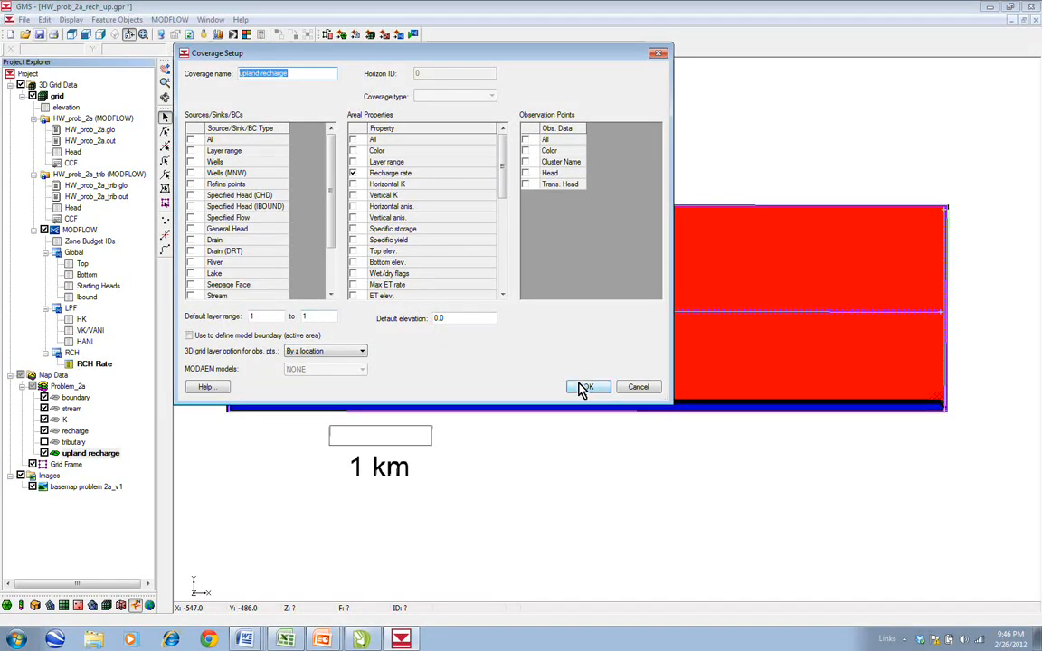
click(584, 388)
right_click(97, 454)
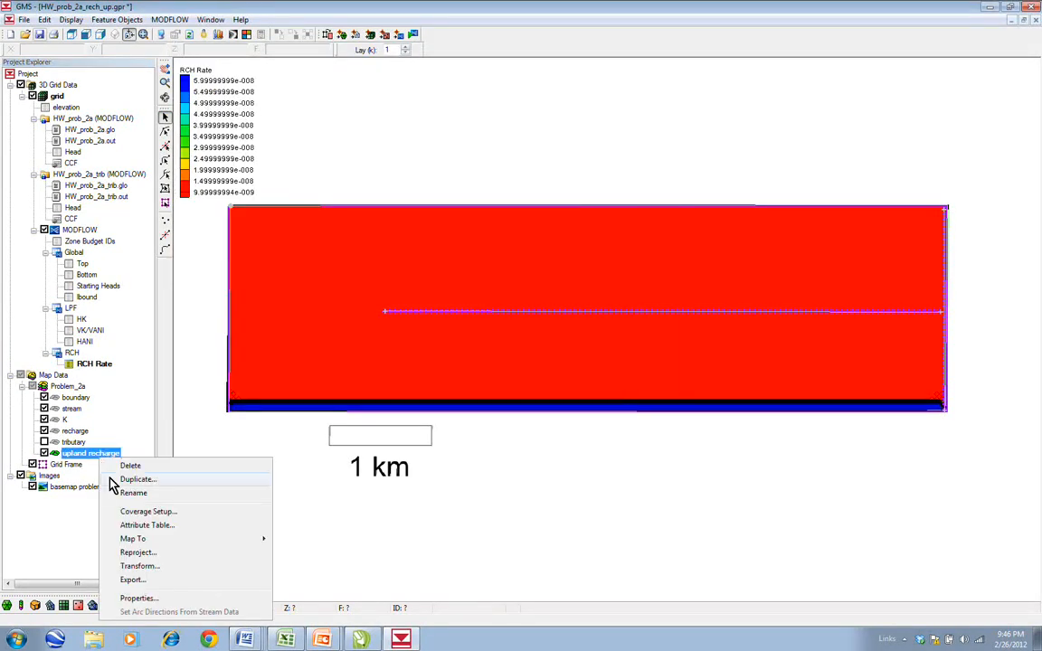
click(145, 525)
click(330, 142)
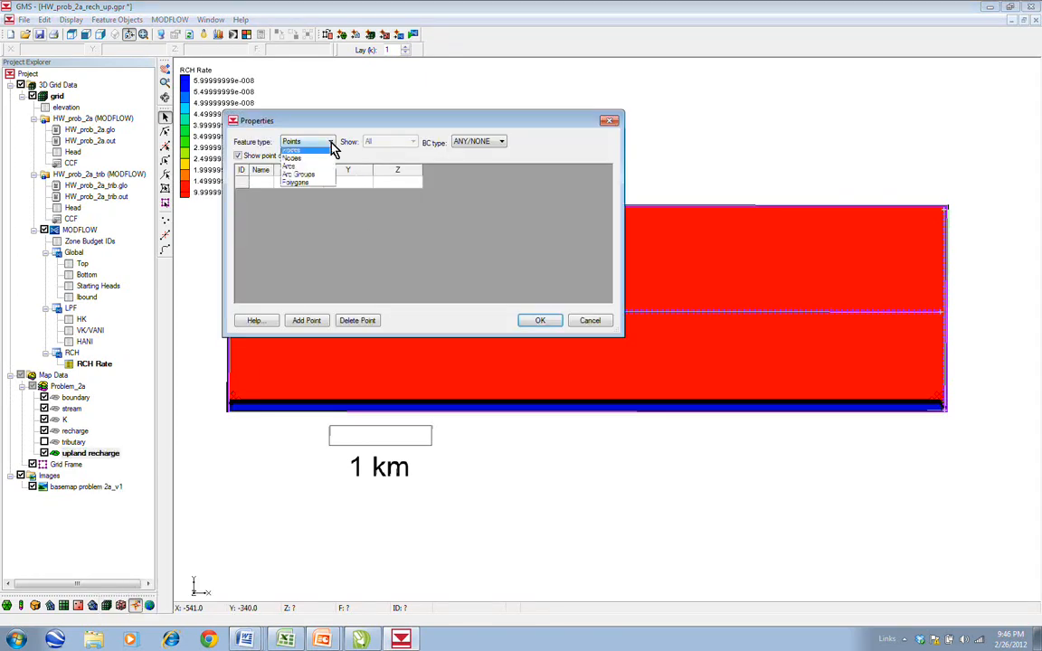
click(307, 182)
click(286, 191)
key(BackSpace)
text(4.0e-008)
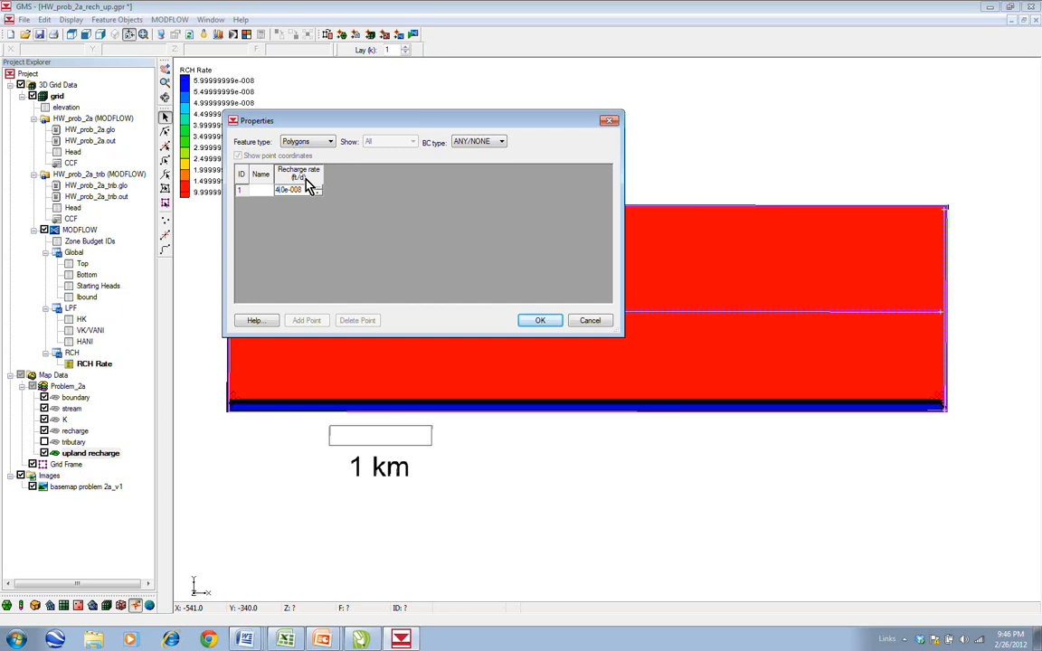
click(543, 322)
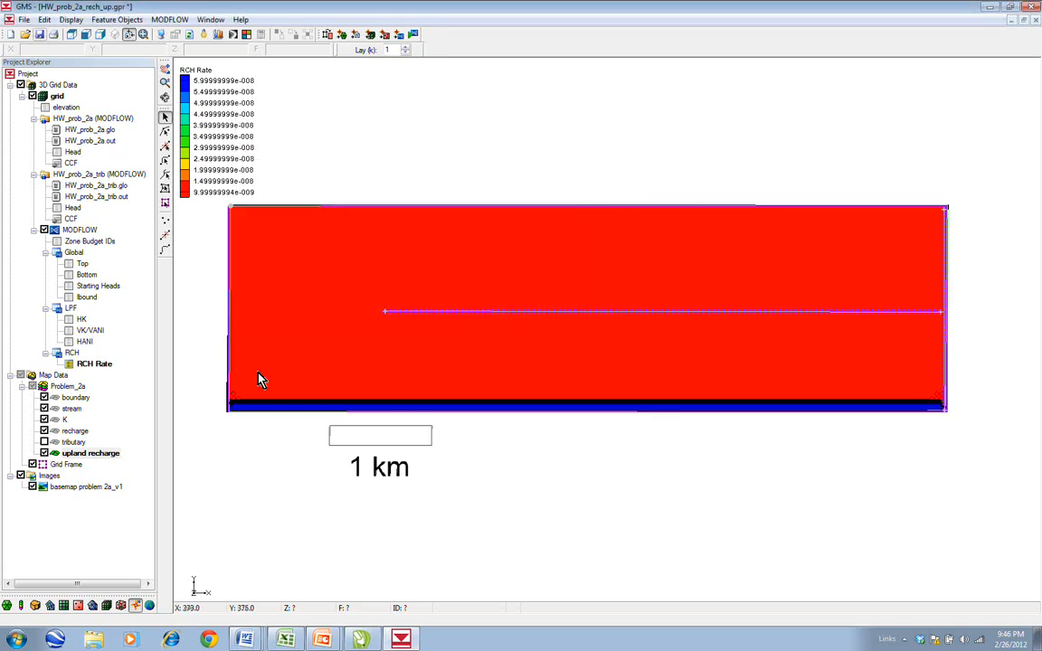
Map all applicable coverages to MODFLOW and run the model, saving the changes first and reading in the solution with contours
click(400, 34)
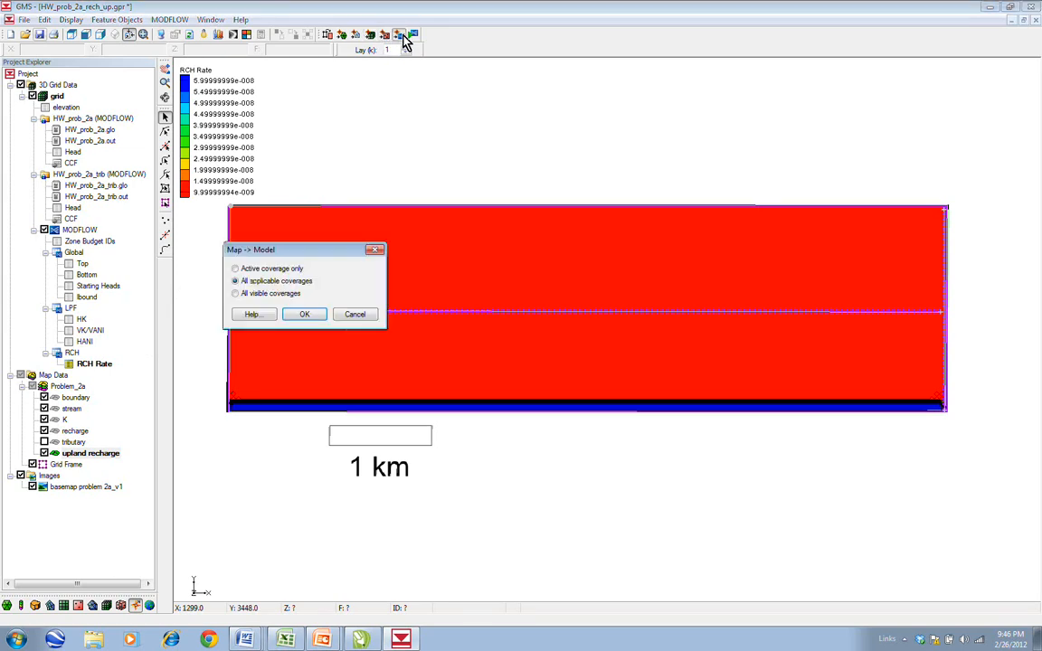
click(300, 315)
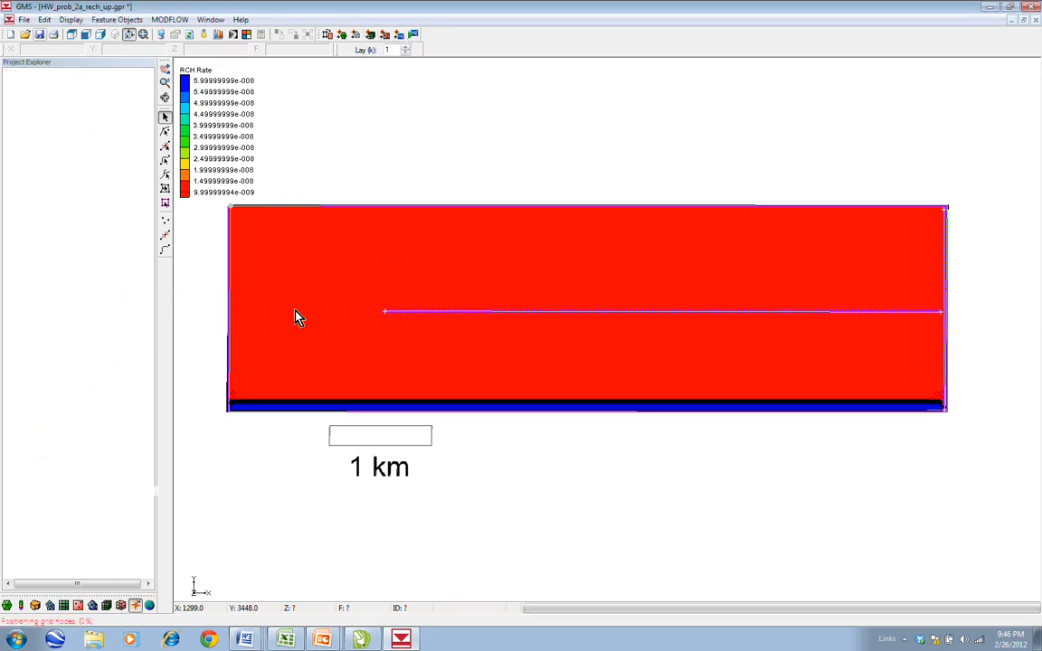
click(412, 35)
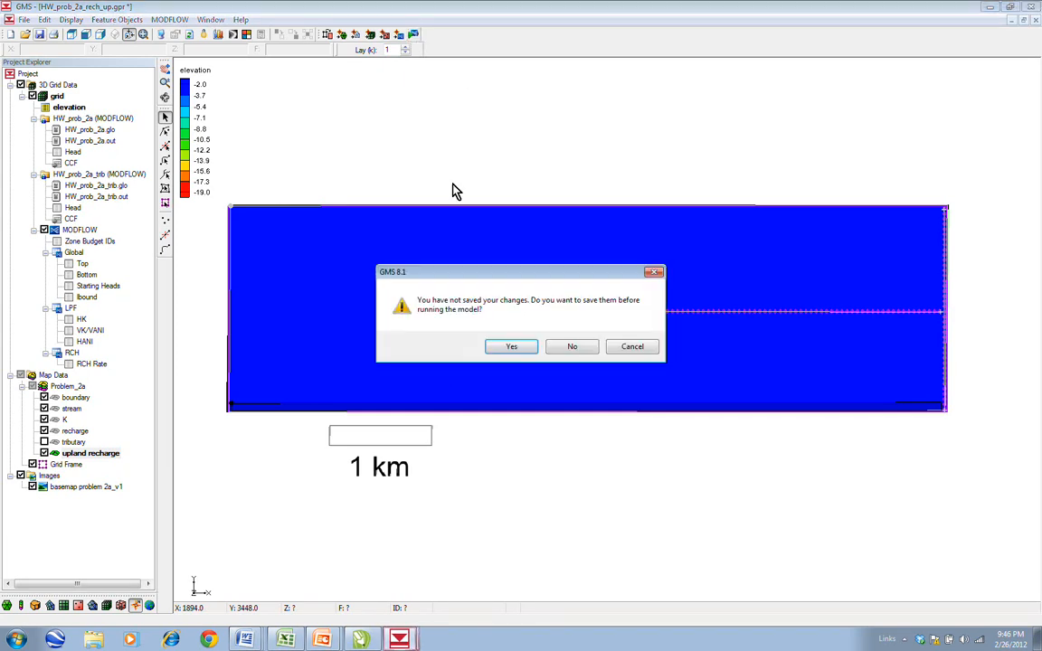
click(512, 351)
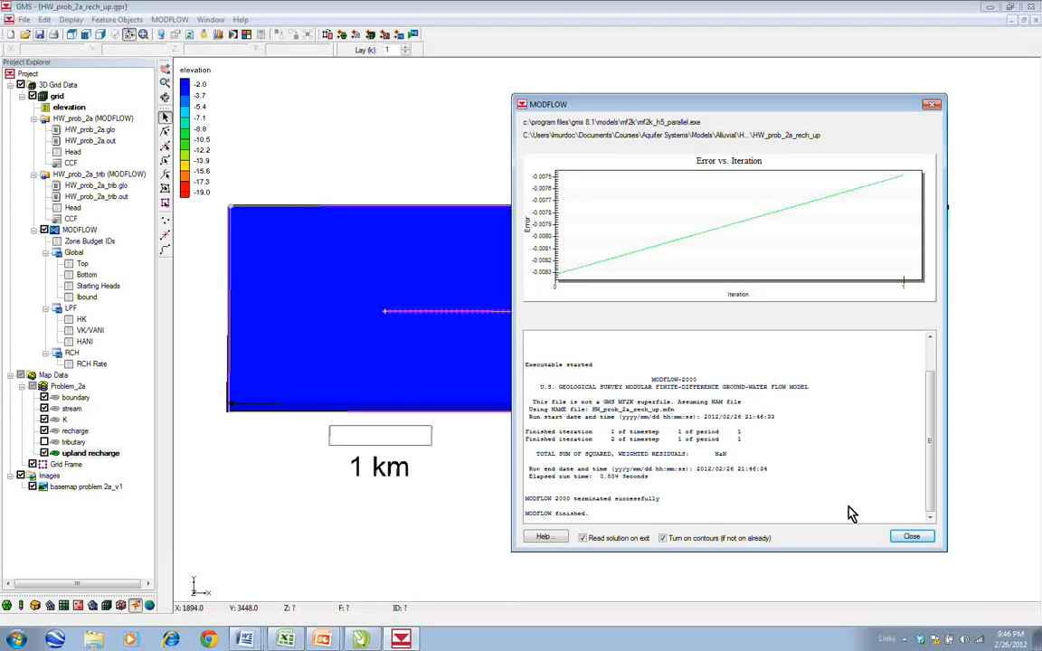
click(909, 537)
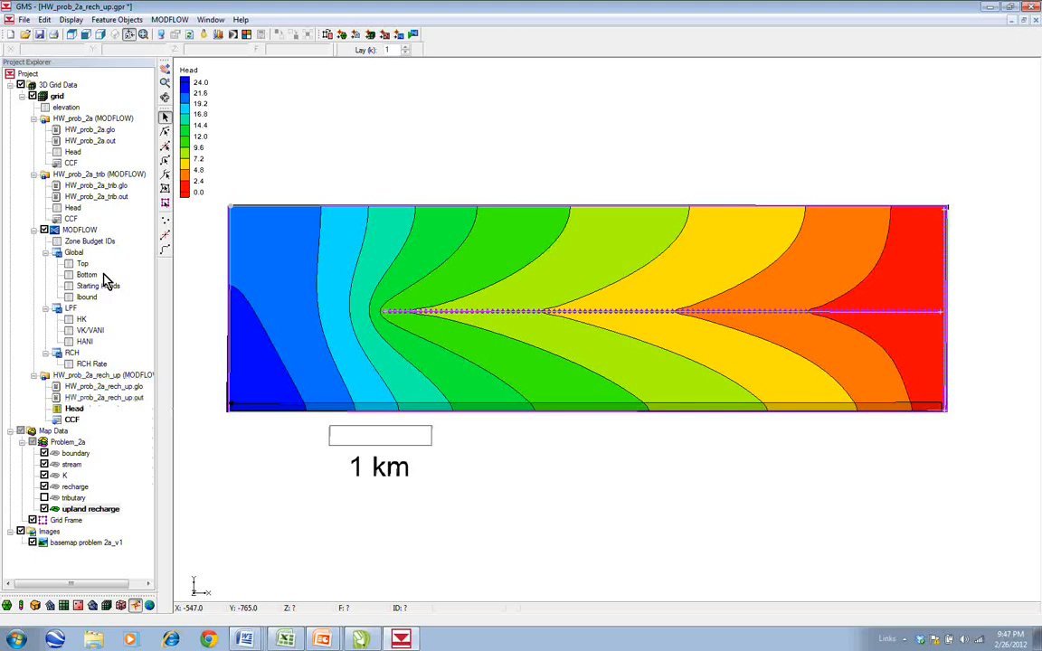
Display the head contours of the HW_prob_2a_trib solution to compare them with the upland recharge run
click(75, 210)
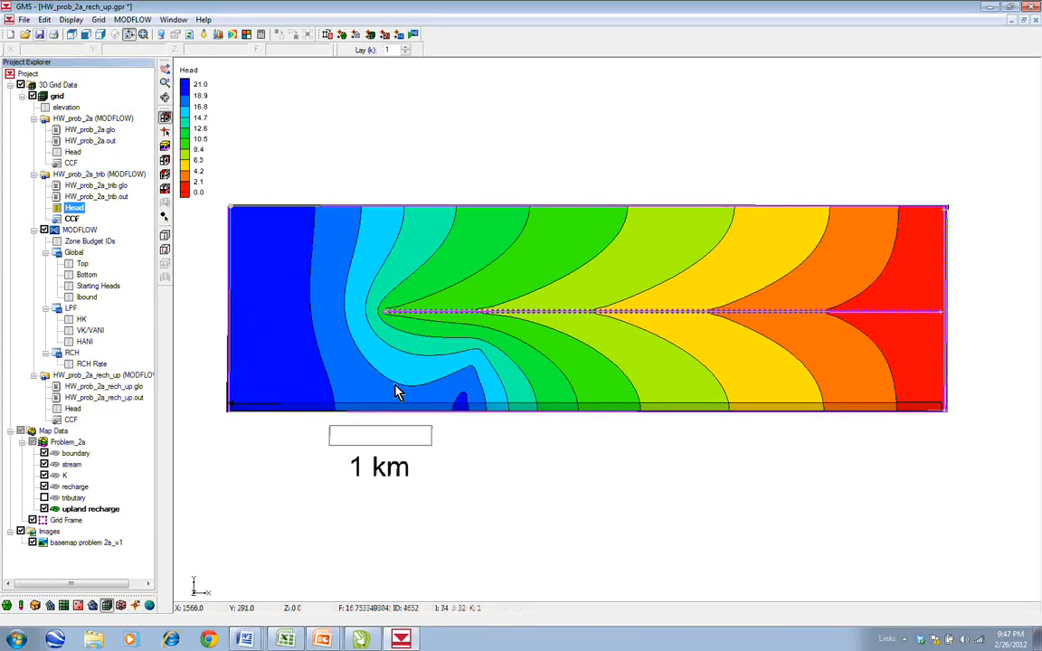
Display the head contours of the base HW_prob_2a solution and of the HW_prob_2a_rech_up solution to compare them
click(75, 153)
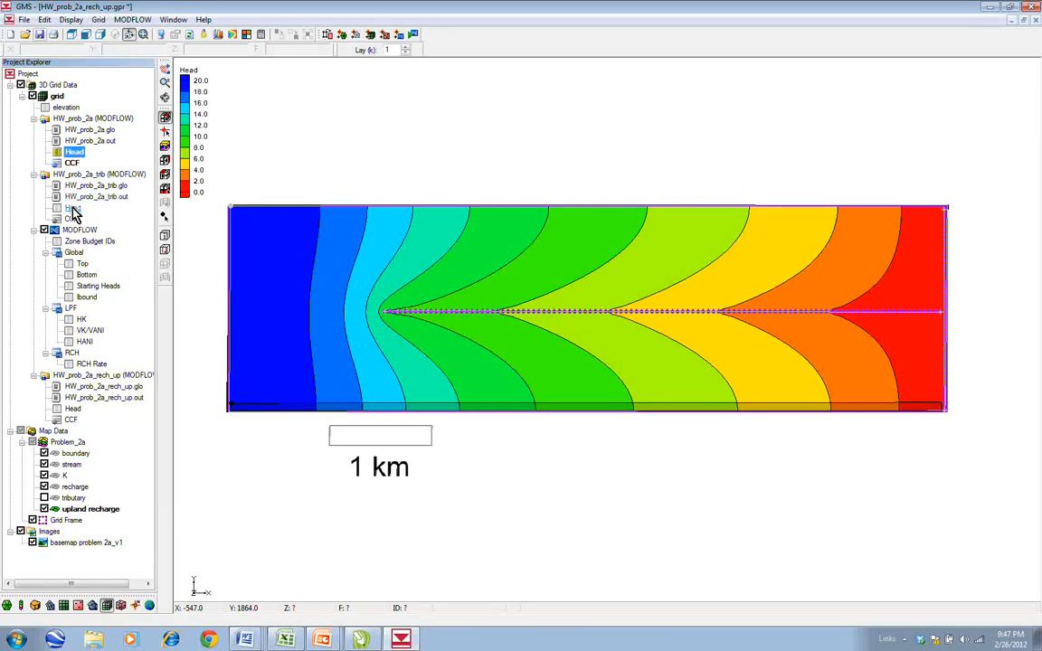
click(75, 411)
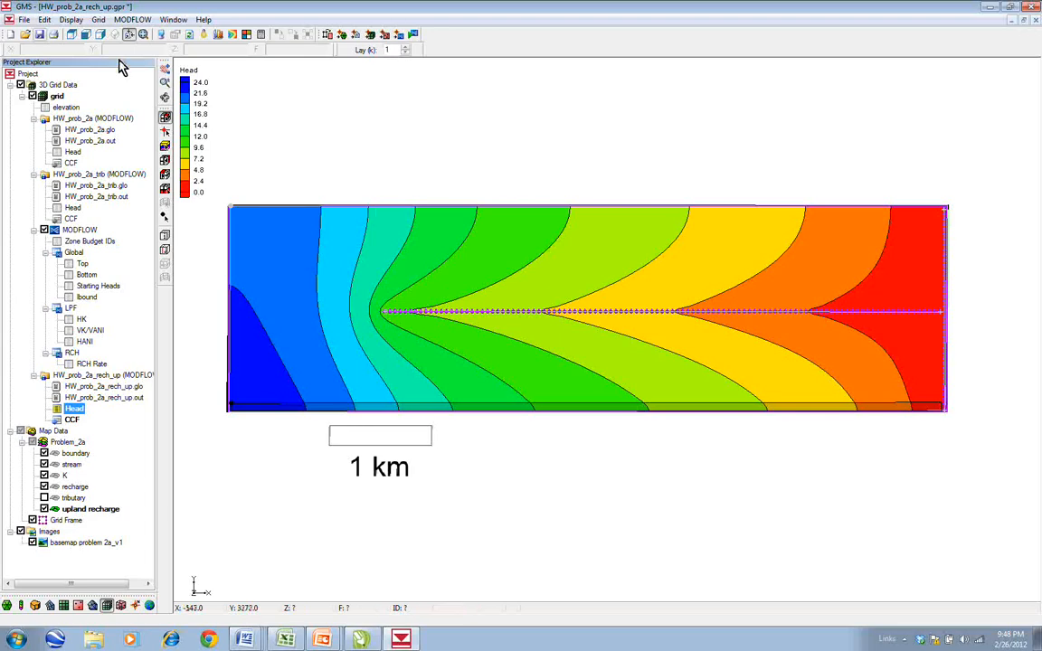
Save the upland recharge project and save a copy of it as HW_prob_2a_lake_clay in the Alluvial folder
click(24, 20)
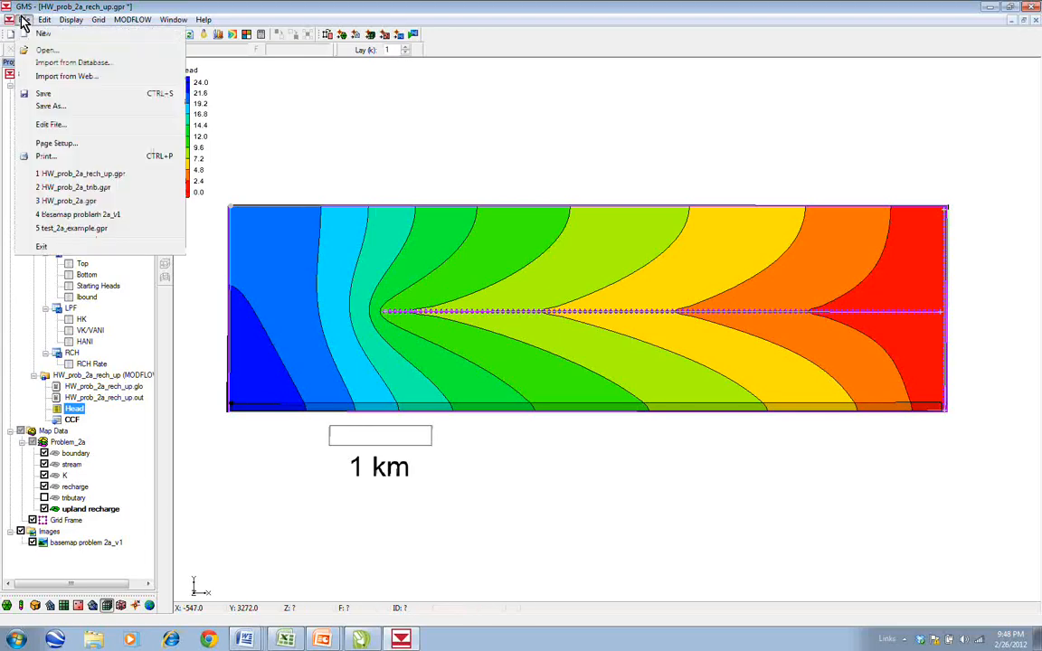
click(45, 94)
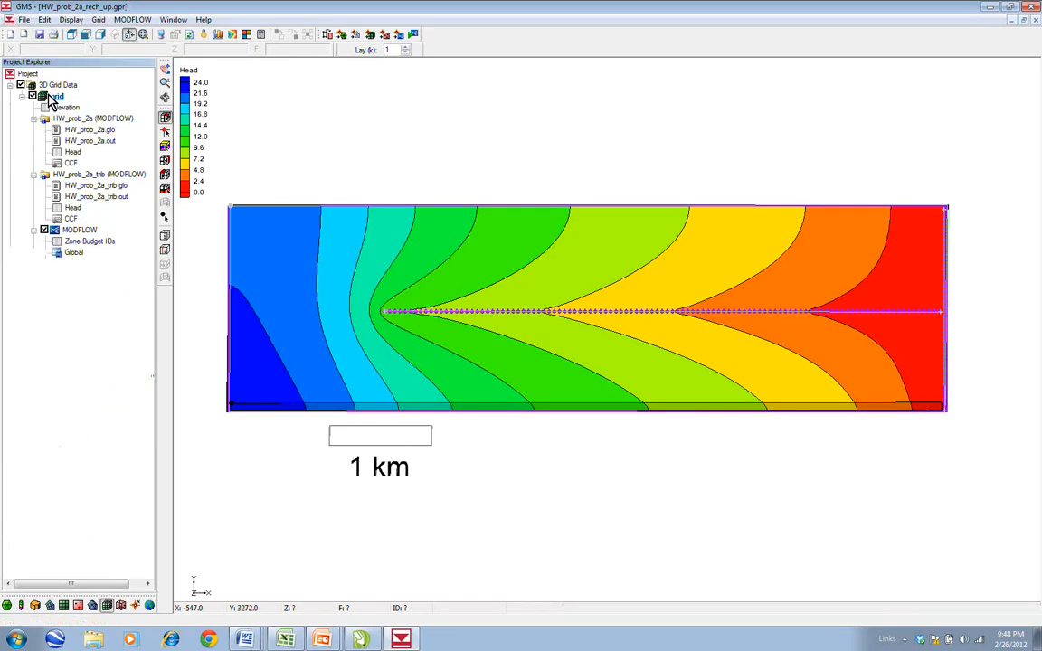
click(25, 21)
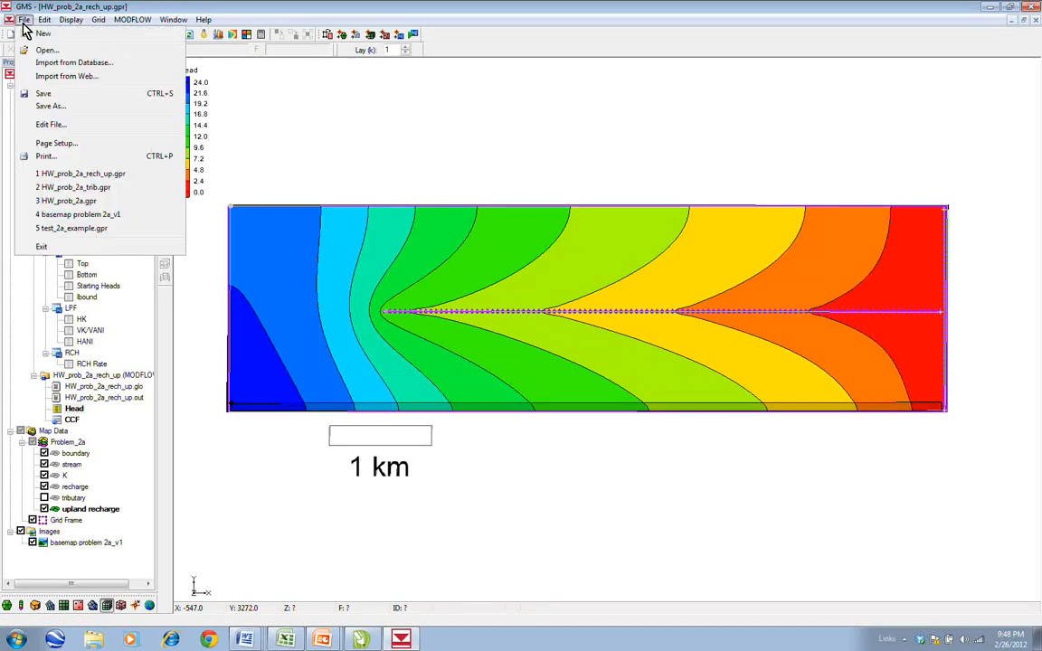
click(57, 107)
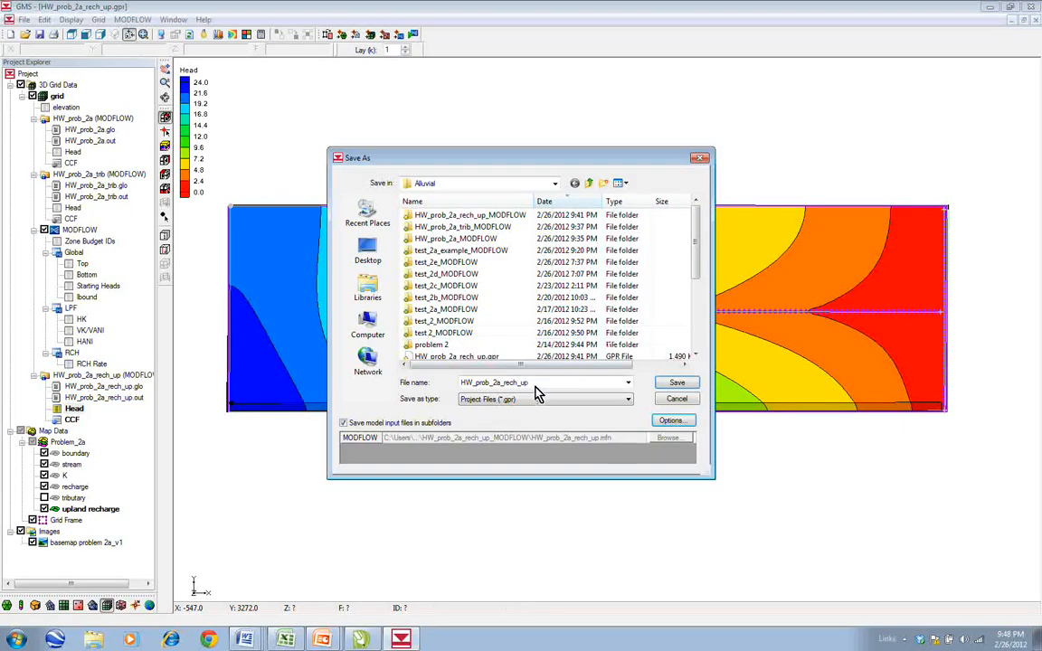
click(537, 390)
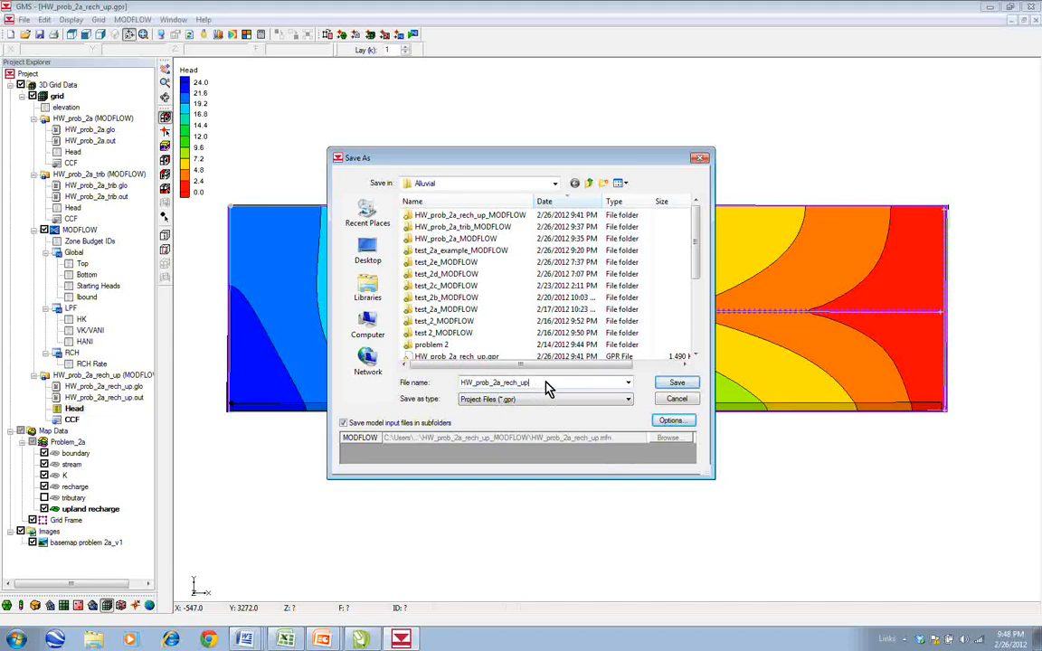
key(BackSpace)
key(BackSpace)
key(BackSpace)
key(BackSpace)
key(BackSpace)
key(BackSpace)
key(BackSpace)
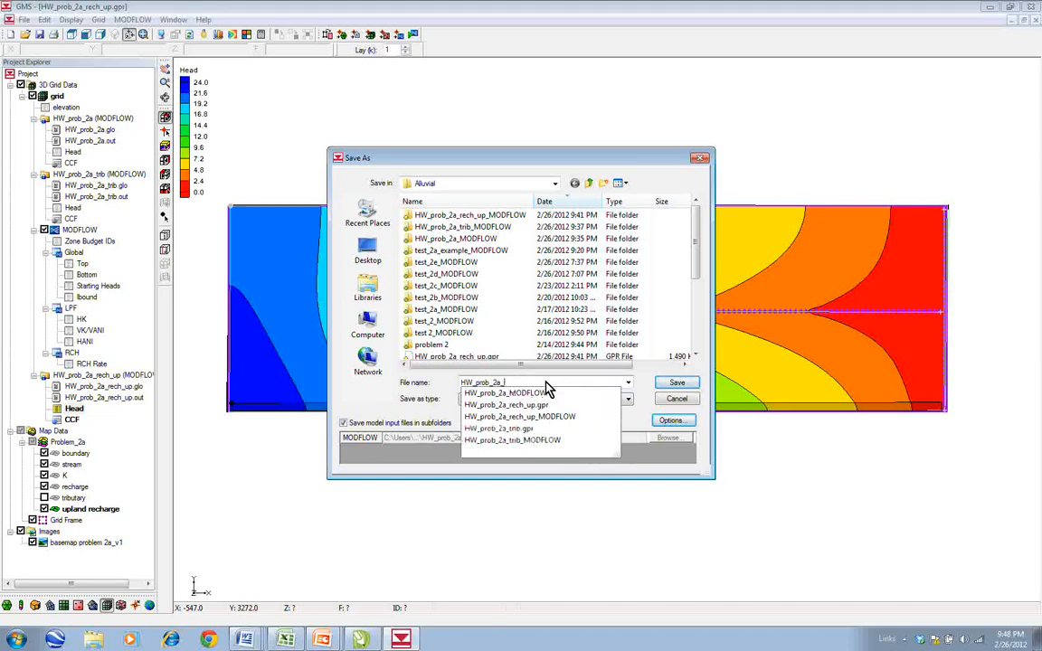
text(lake_)
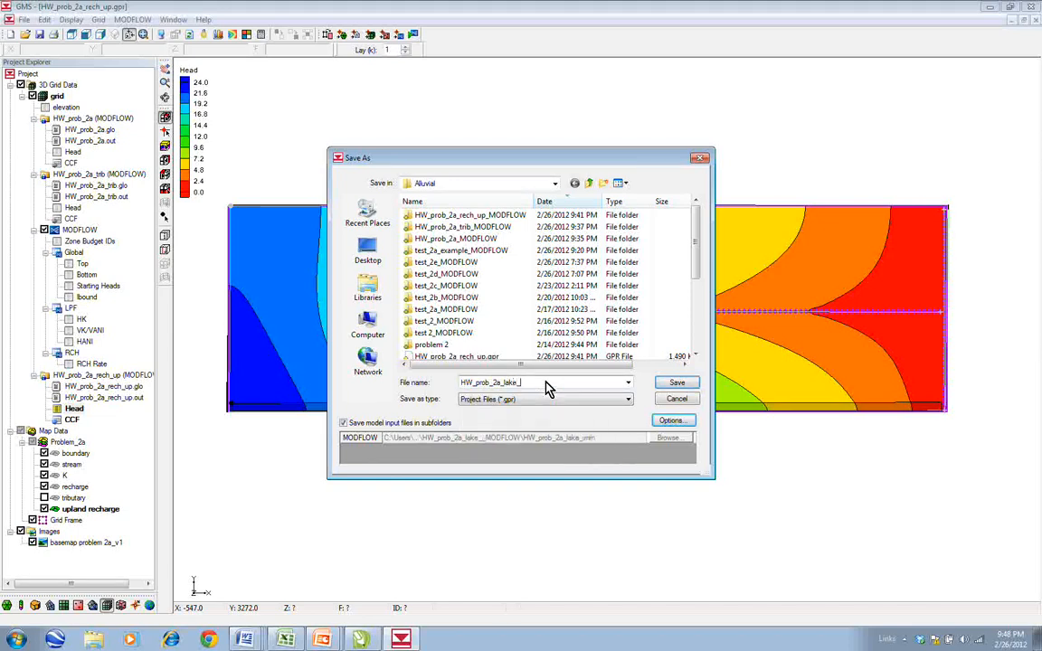
text(clay)
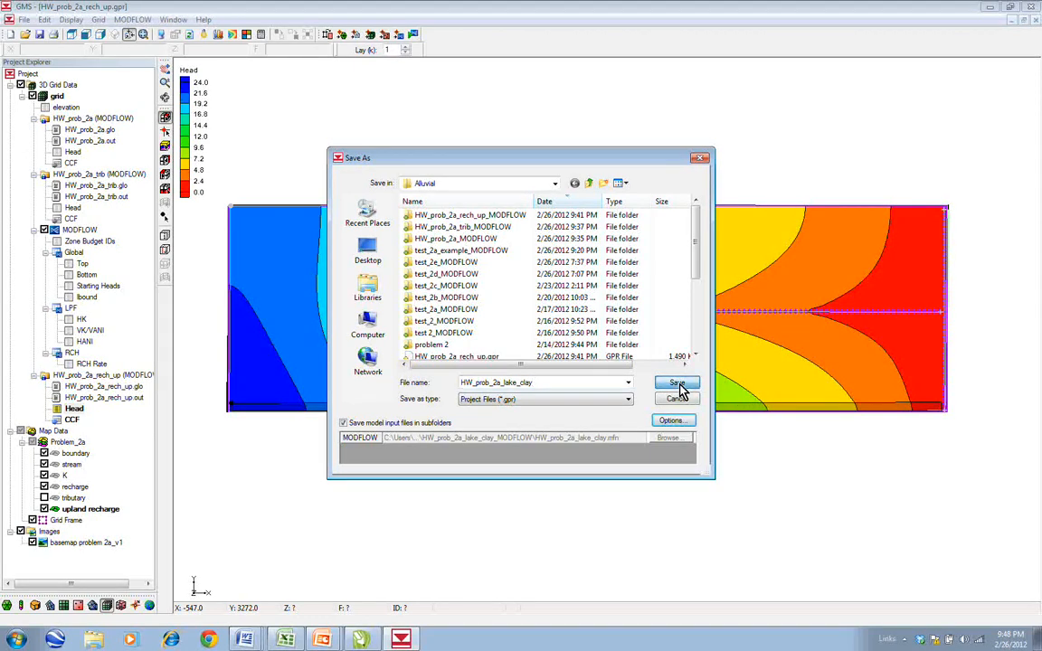
click(678, 384)
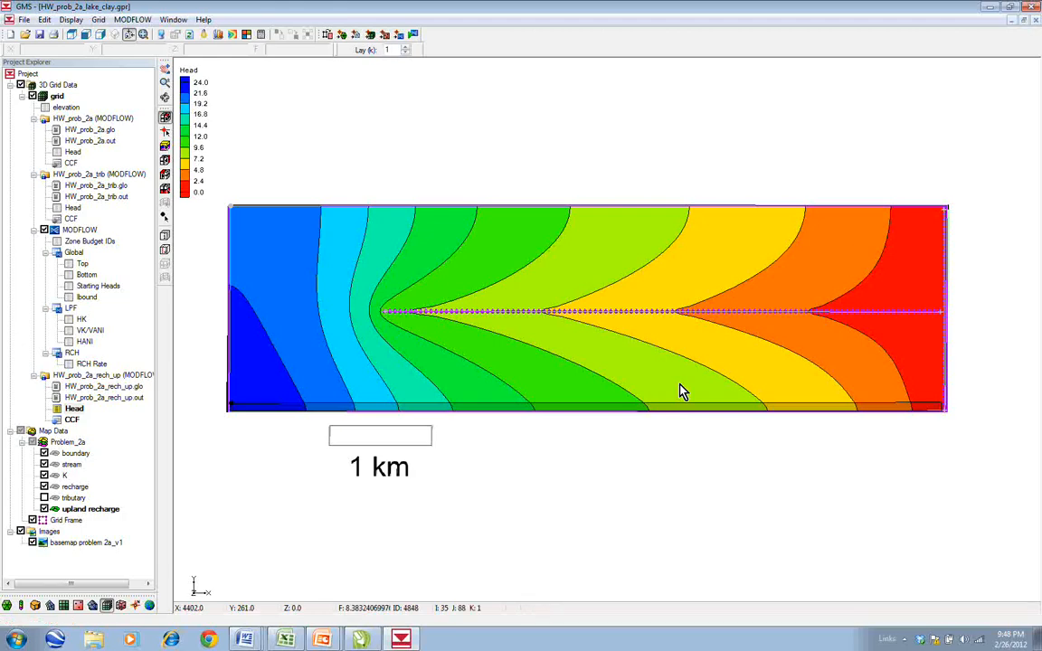
Hide the 3D grid data and create a "lake clay" coverage in Problem_2a with recharge rate, horizontal K, horizontal anis. and vertical anis. properties
click(20, 84)
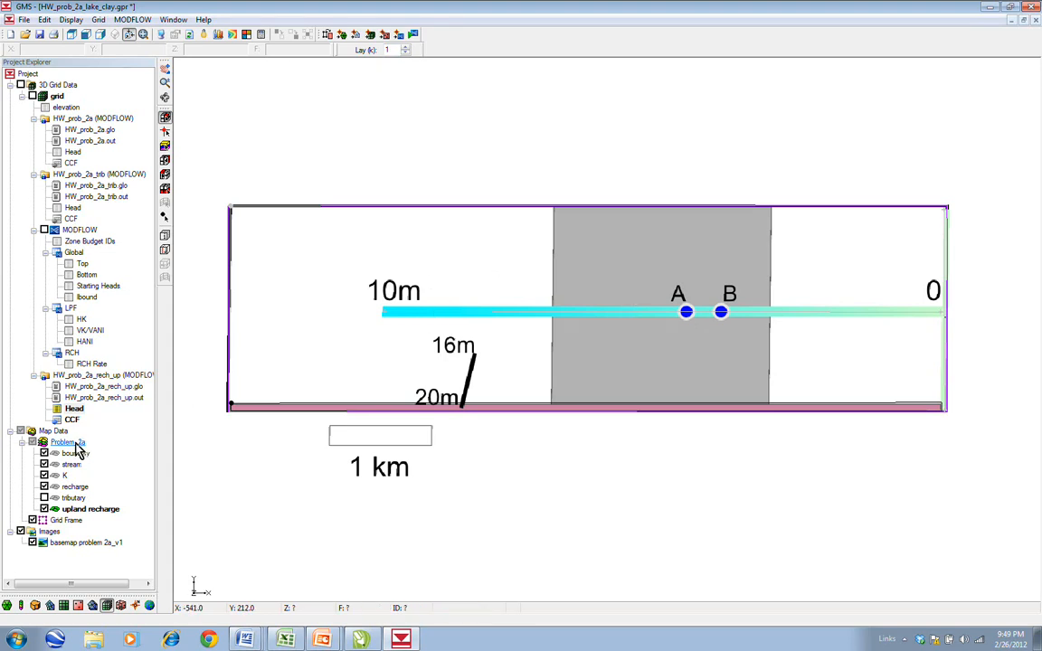
right_click(61, 442)
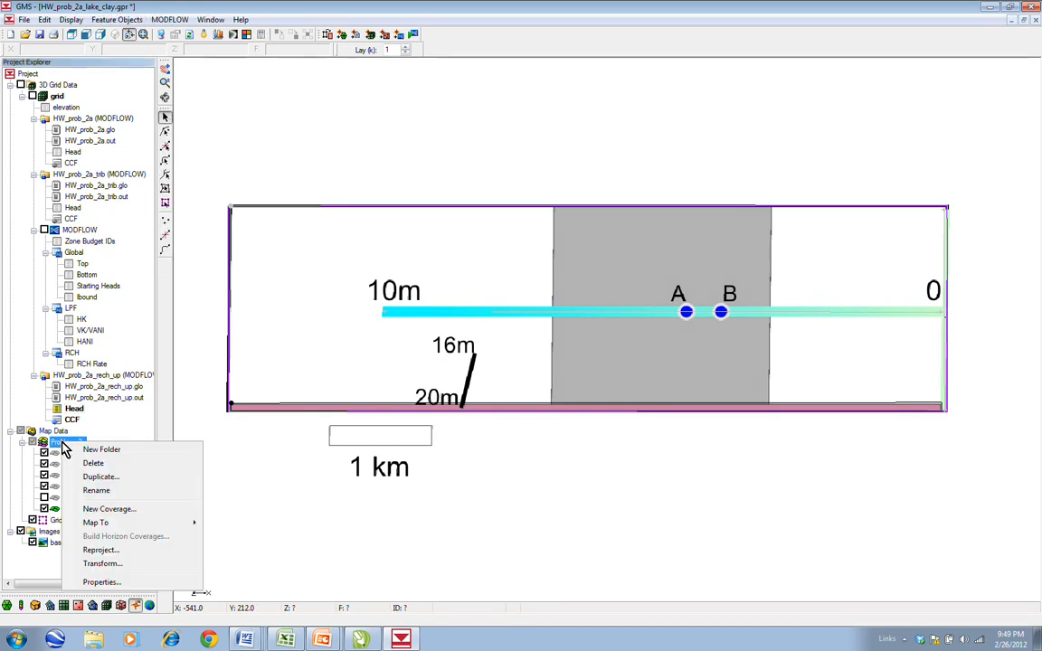
click(91, 510)
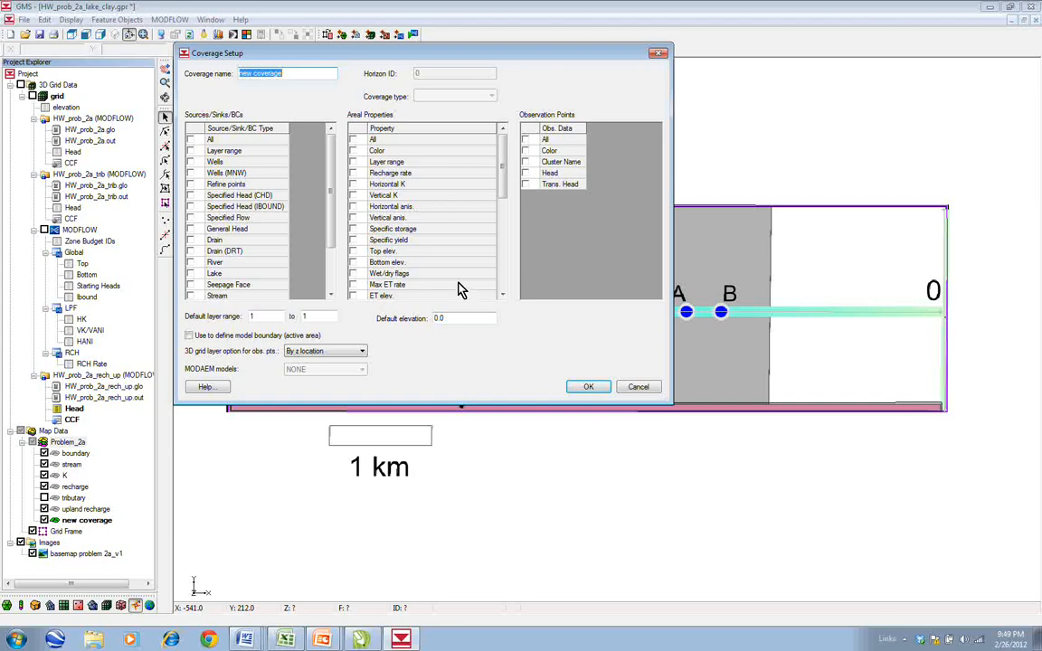
click(353, 172)
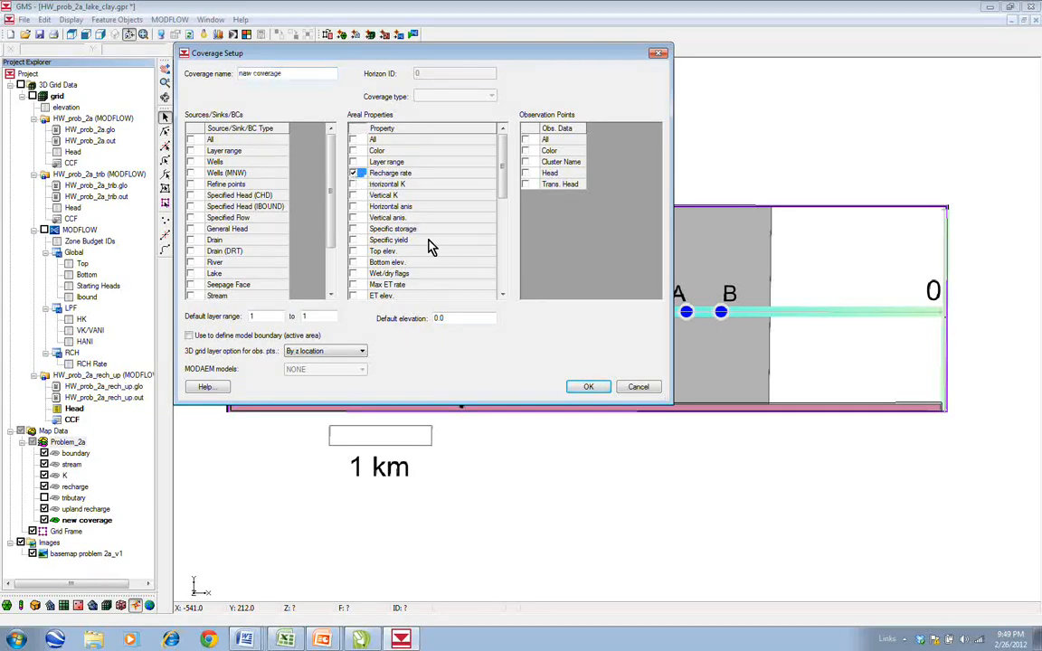
click(353, 183)
click(353, 207)
click(353, 217)
drag(282, 74, 238, 74)
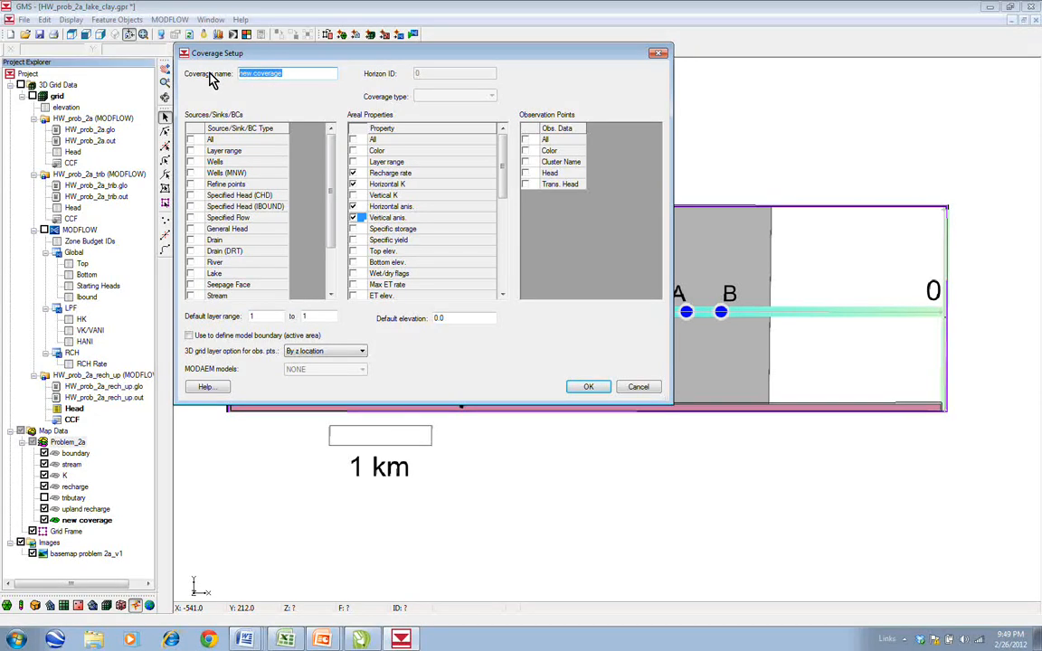
key(BackSpace)
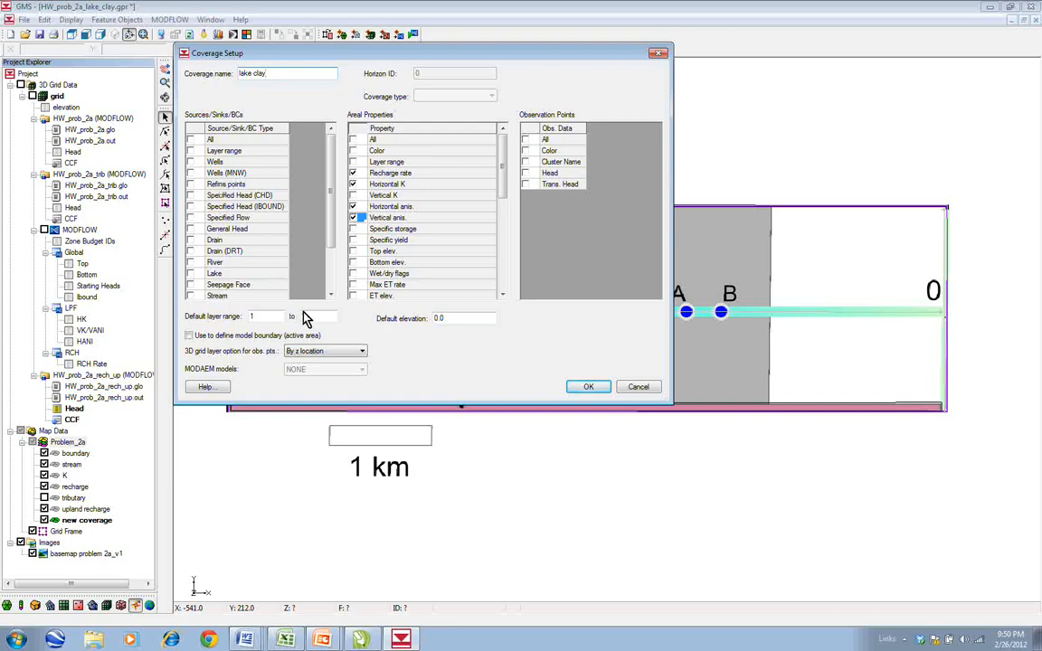
click(332, 315)
click(589, 396)
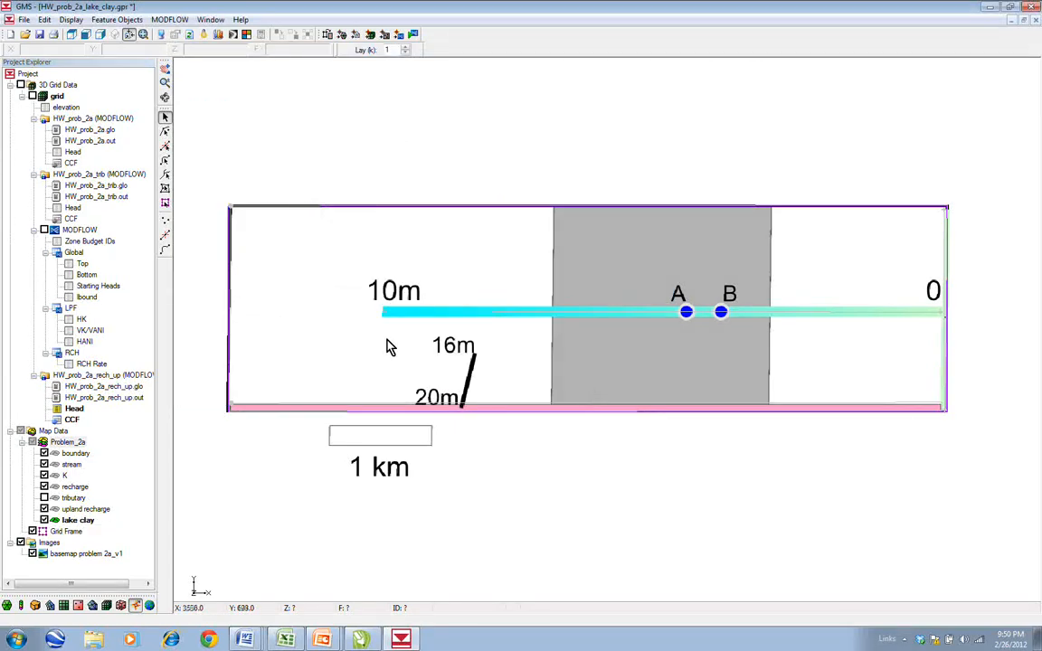
Draw a closed arc around the grey rectangle on the basemap and build the lake clay polygon from it
click(165, 249)
click(556, 214)
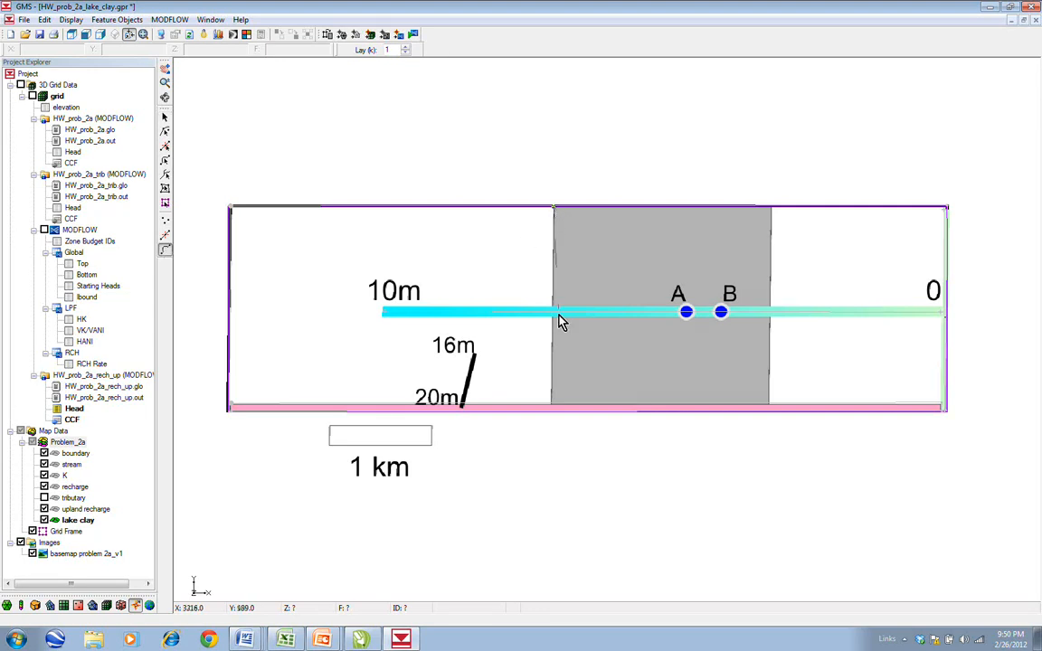
click(551, 408)
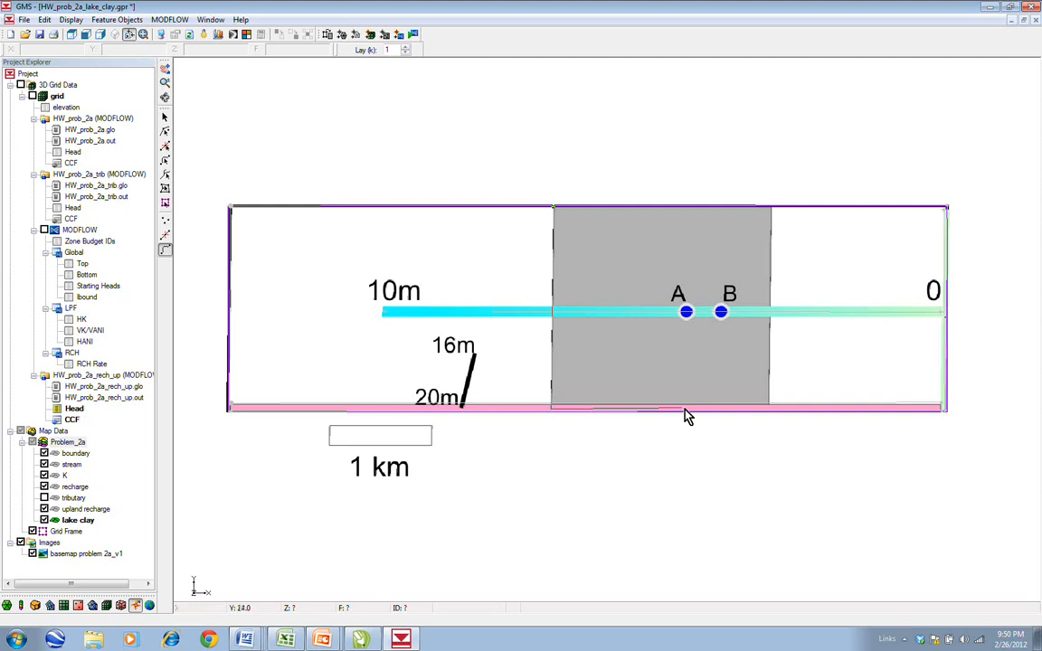
click(771, 408)
click(771, 209)
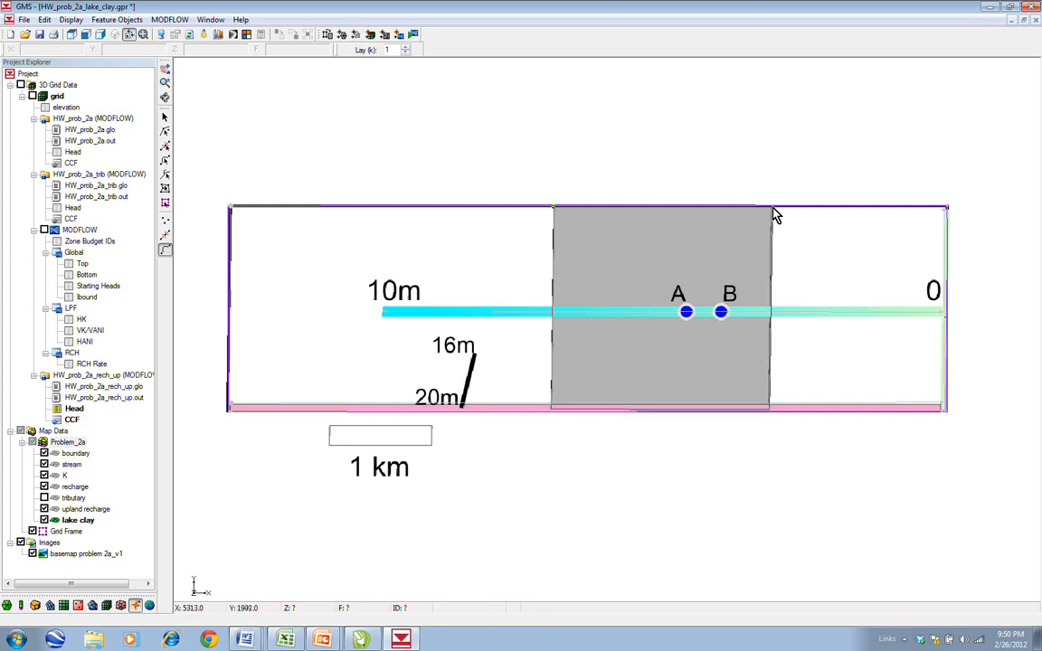
click(553, 208)
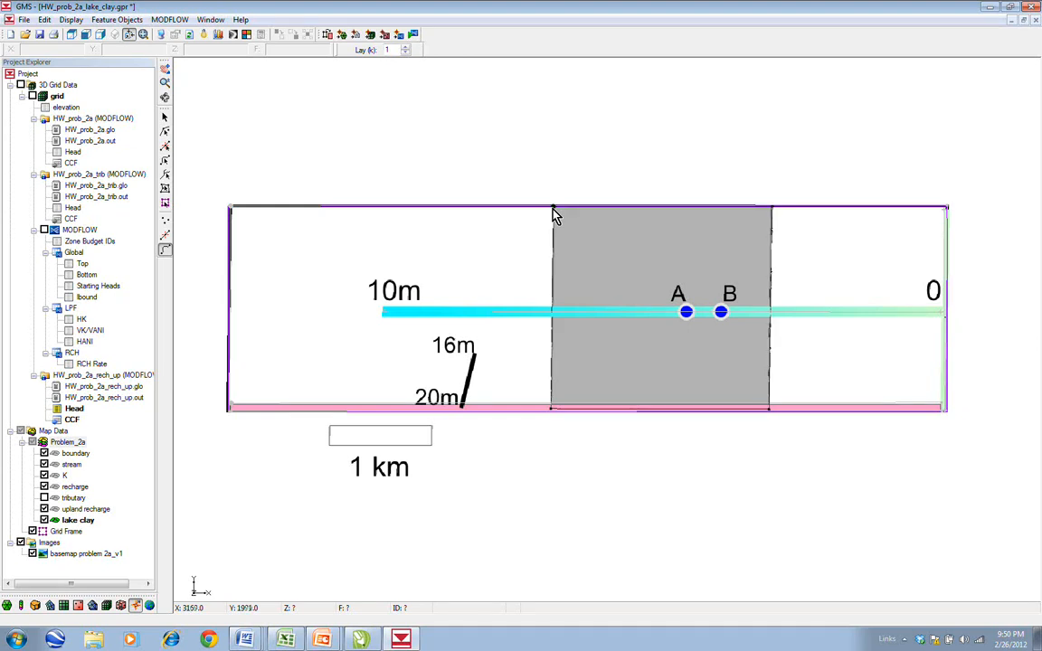
click(117, 19)
click(139, 33)
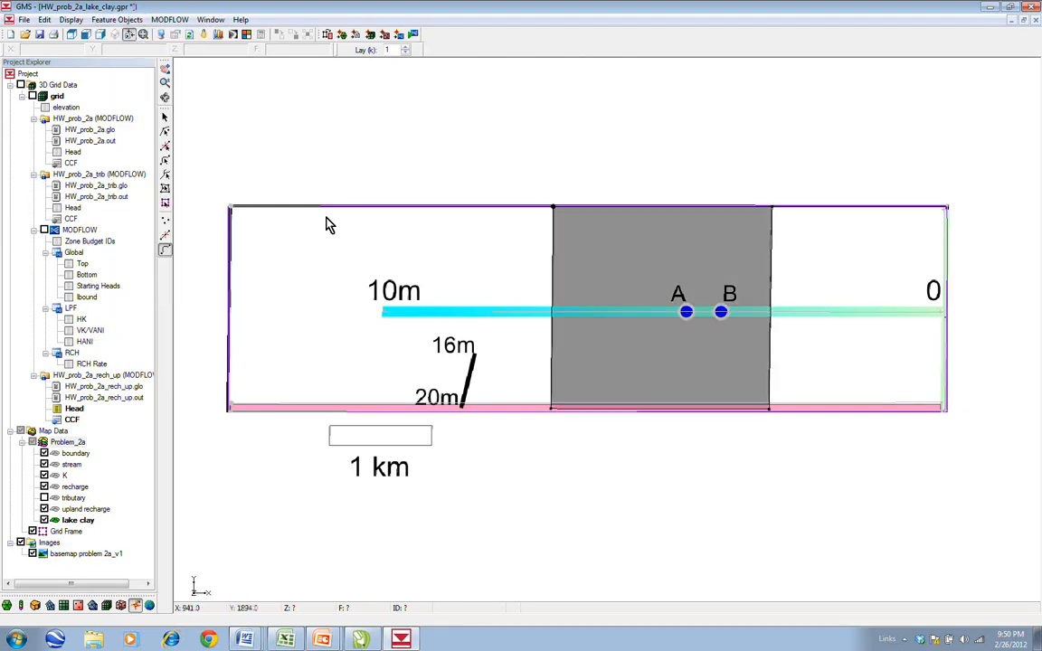
Set the lake clay polygon's recharge rate to -1.0e-008 ft/d in the coverage's attribute table
click(80, 521)
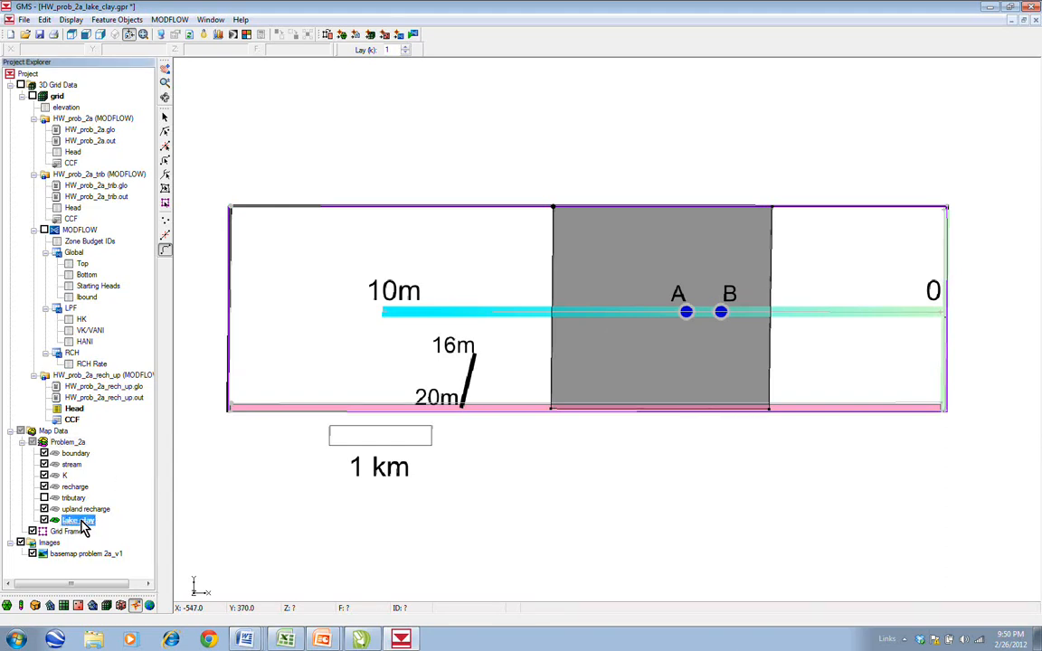
right_click(83, 526)
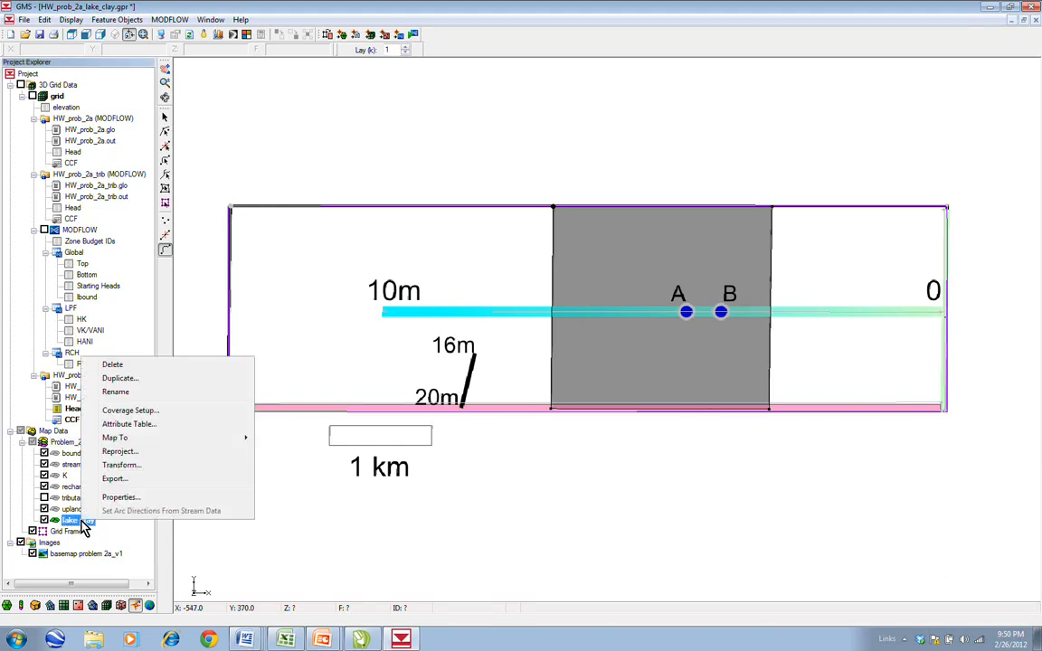
click(152, 427)
click(329, 142)
click(326, 187)
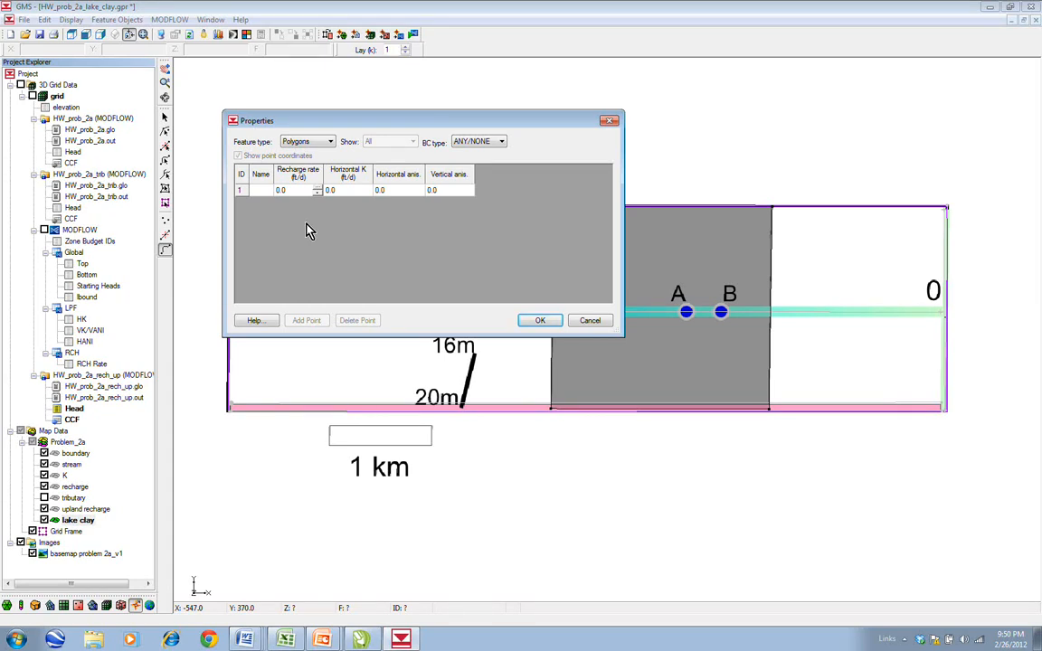
click(291, 193)
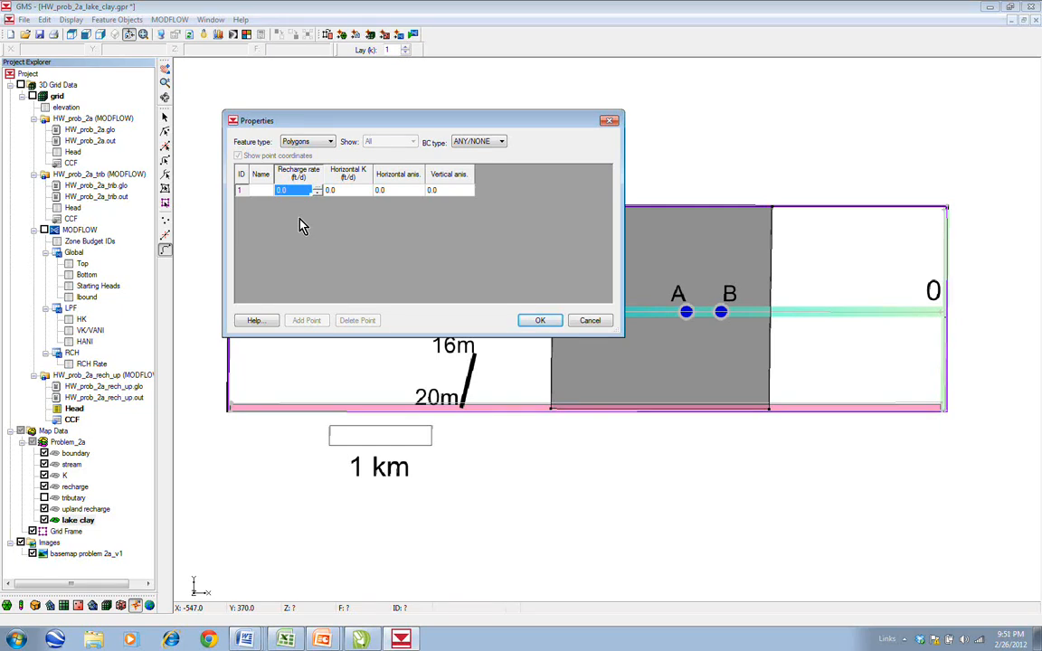
key(BackSpace)
Set the lake clay polygon's horizontal K to 1.0e-008 ft/d and both its horizontal and vertical anisotropy to 1
click(344, 192)
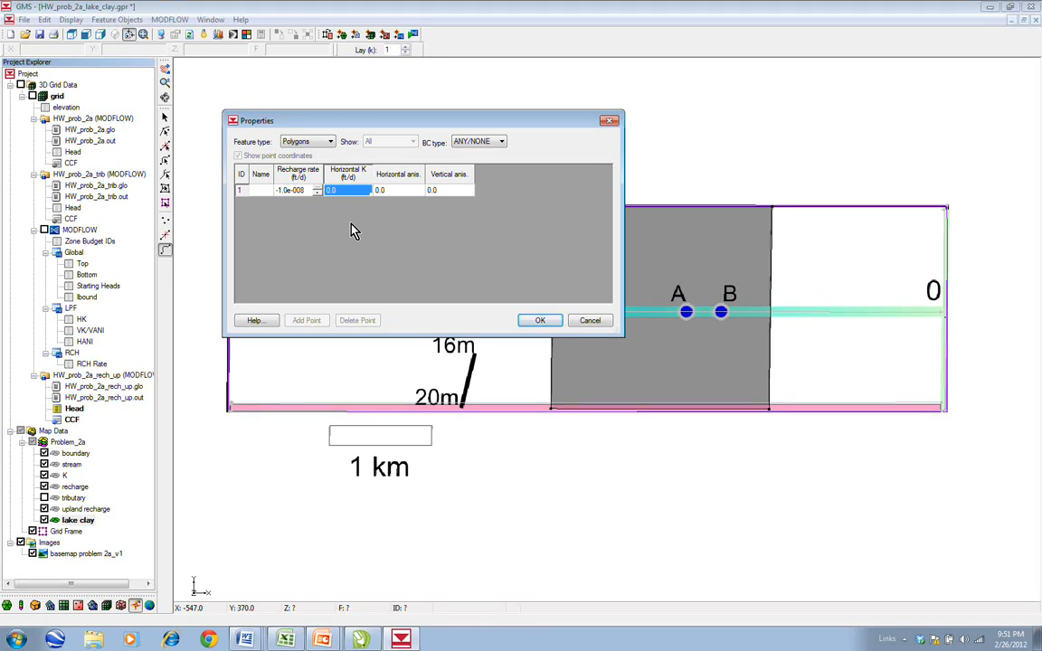
text(1)
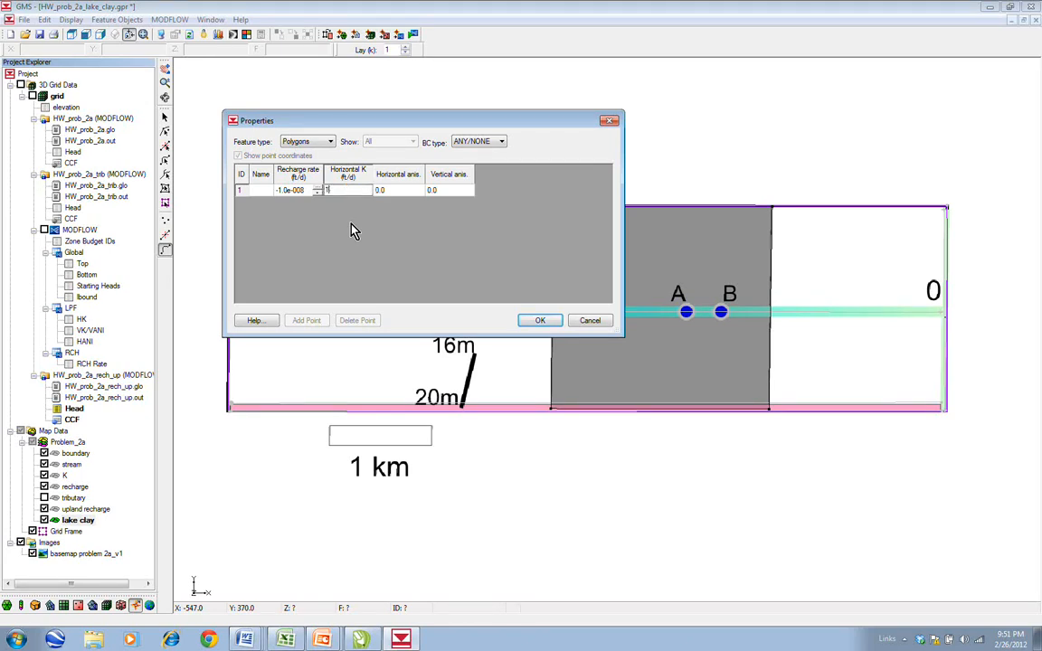
text(E-5)
click(391, 191)
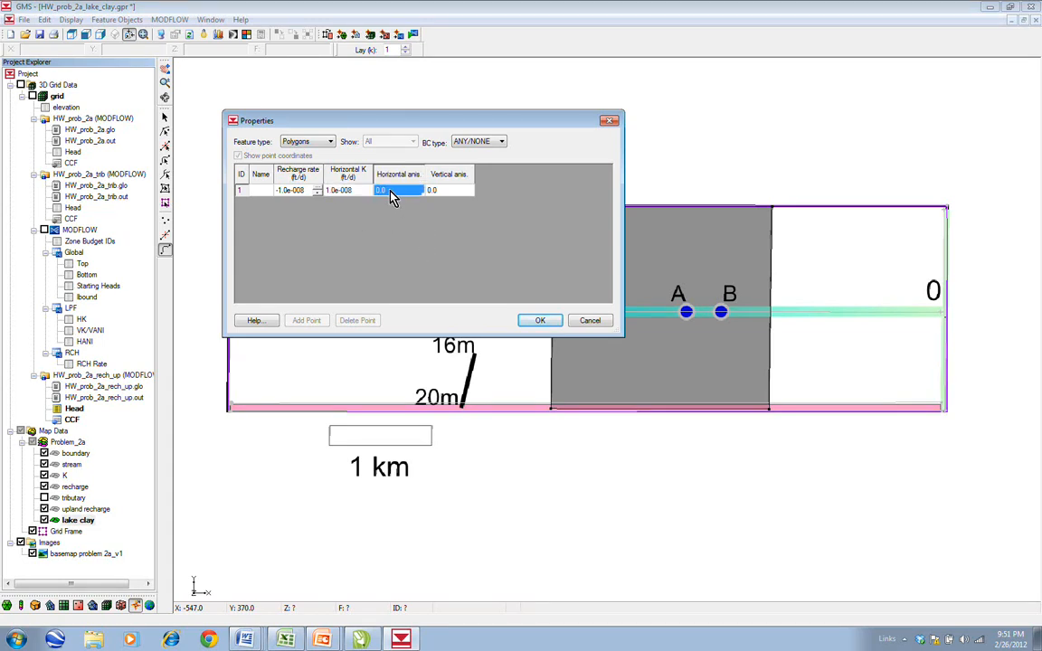
text(1)
click(455, 191)
text(1)
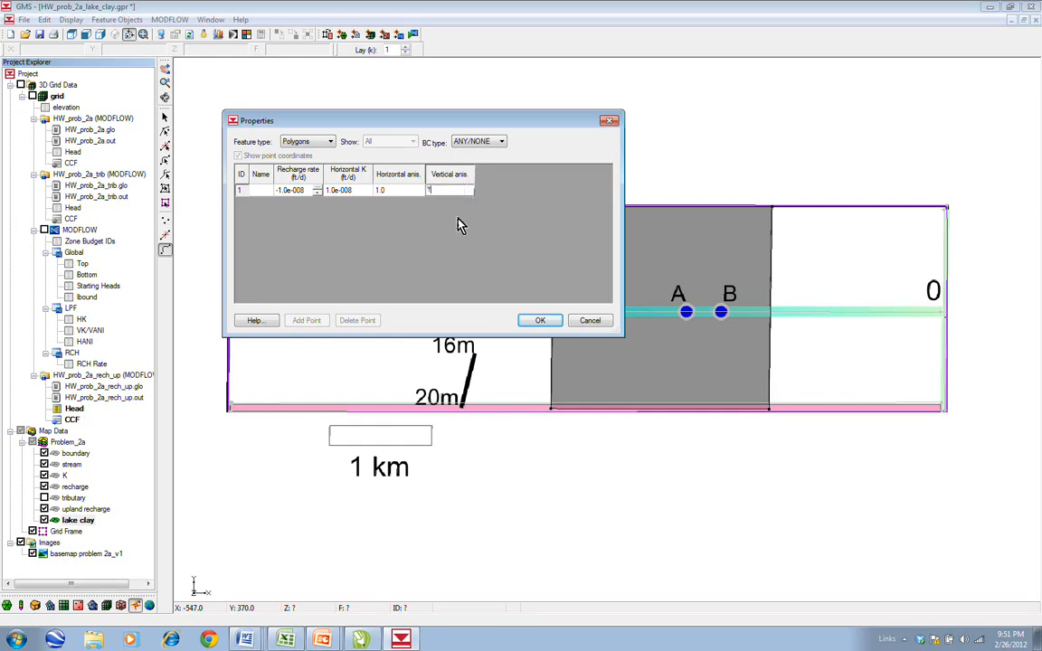
click(539, 322)
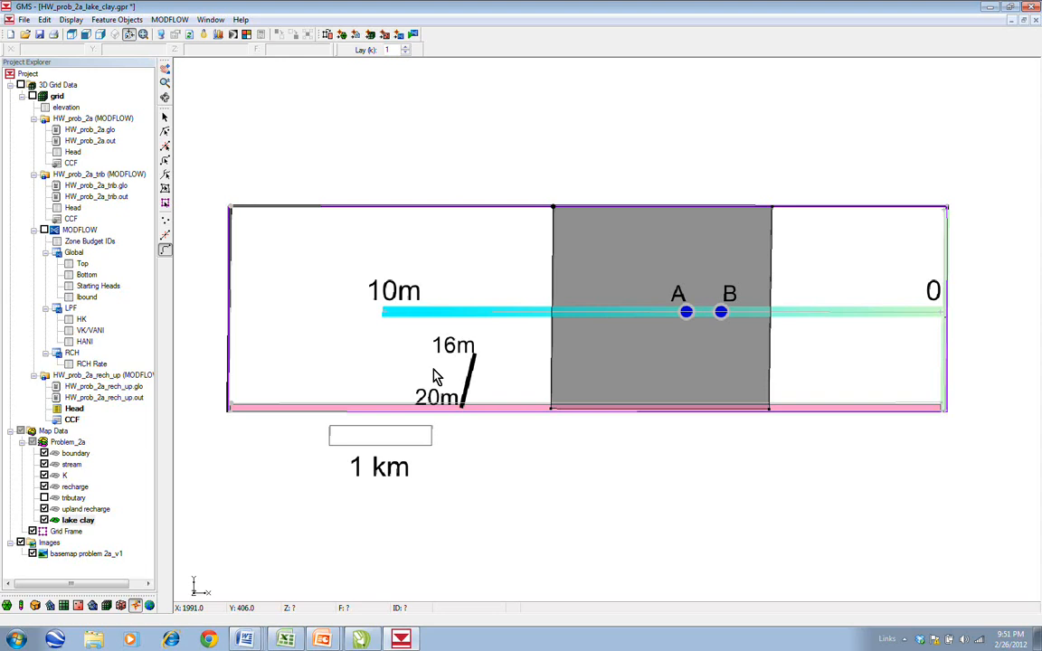
Show the 3D grid data, map all applicable coverages to the MODFLOW model and display the RCH Rate array
click(400, 35)
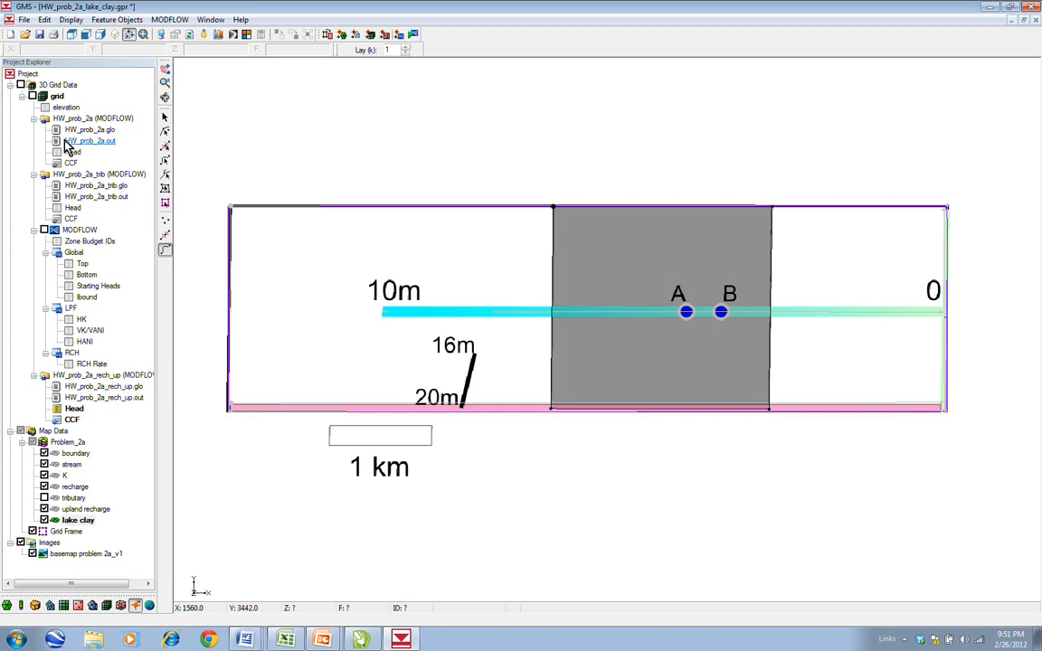
click(21, 85)
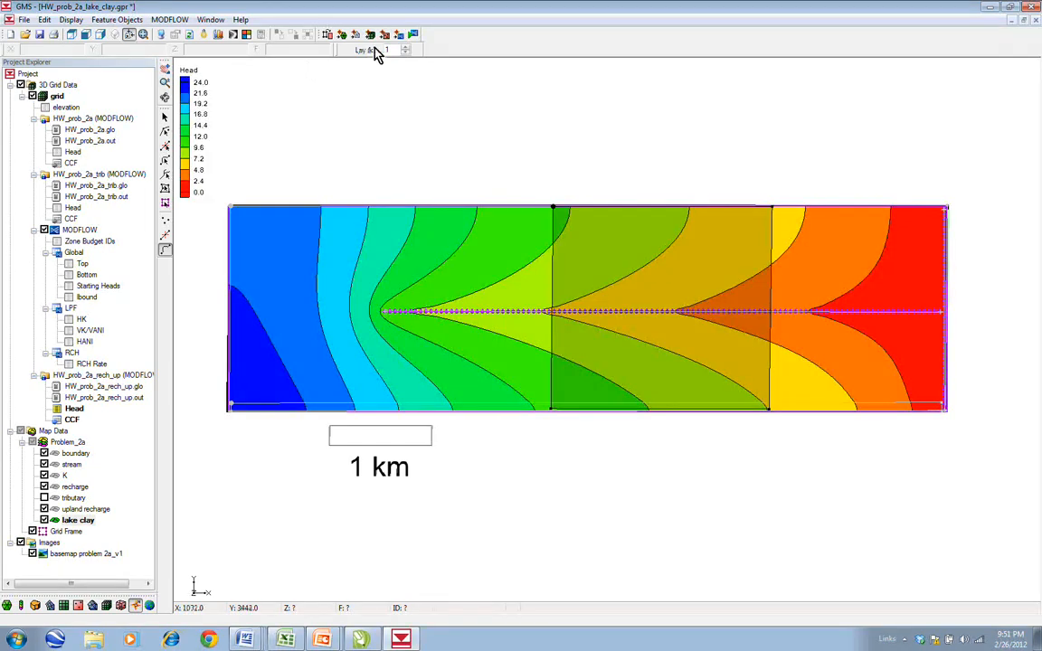
click(401, 37)
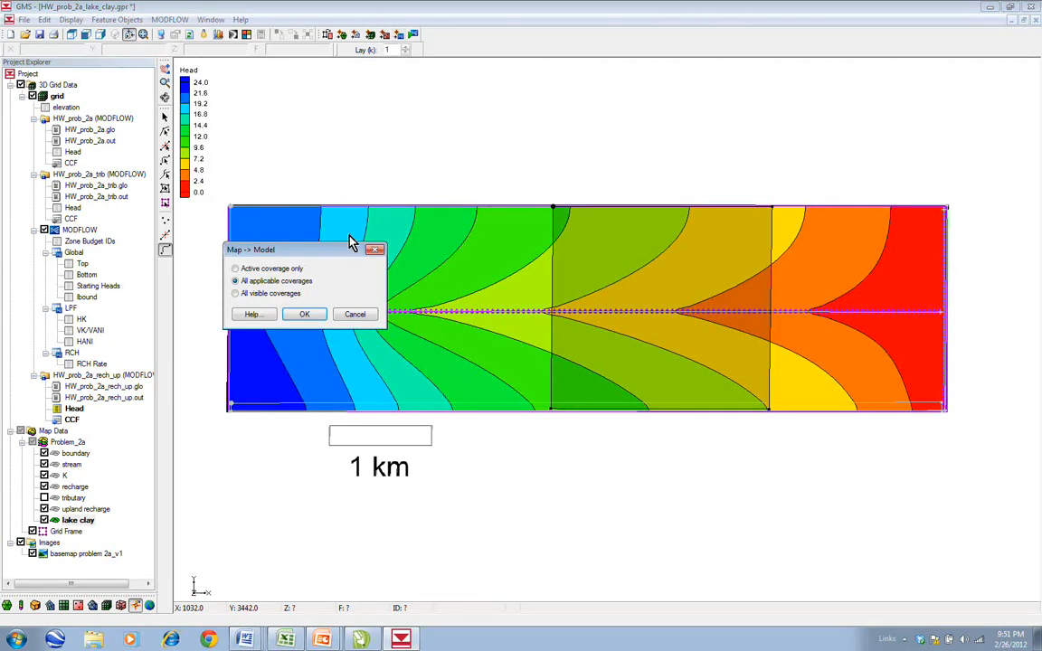
click(308, 316)
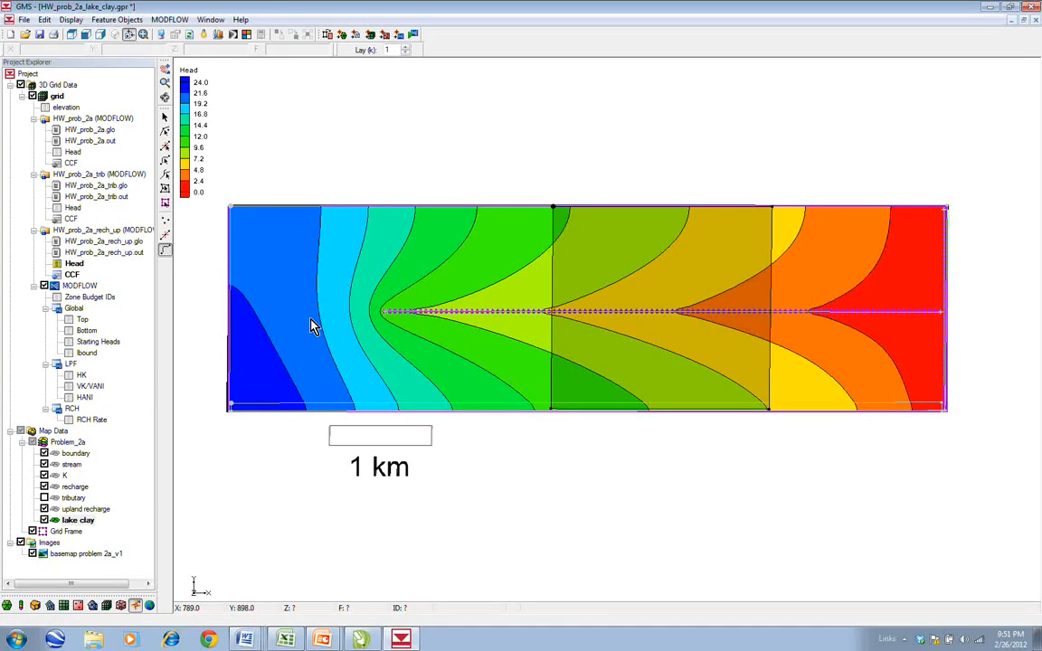
click(95, 422)
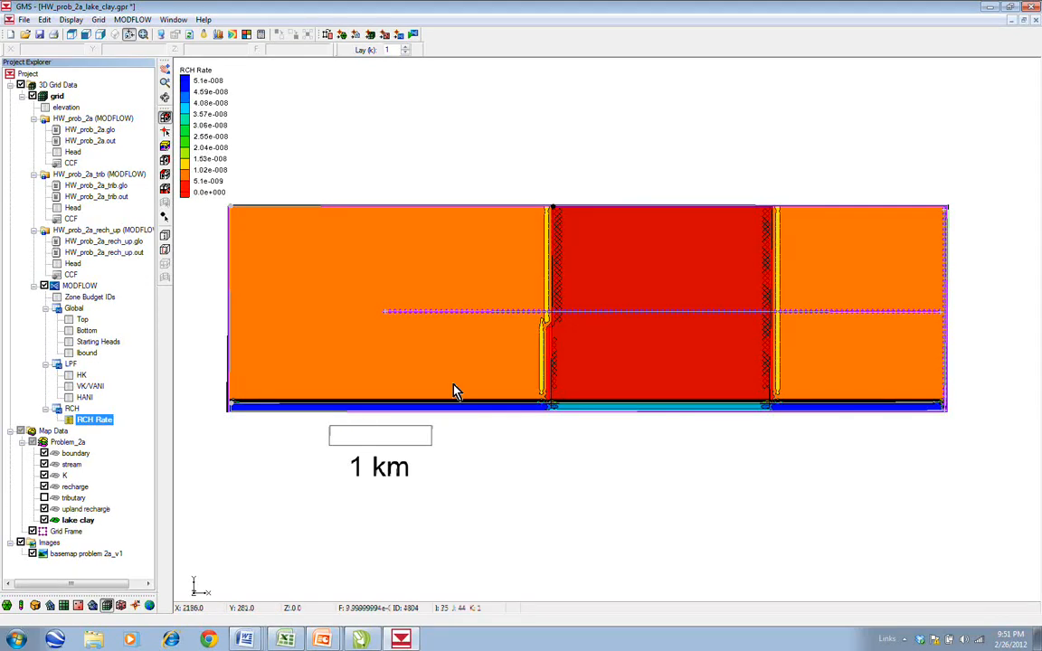
Disable the recharge rate property of the upland recharge coverage, hide that coverage, and remap all applicable coverages to the model
click(85, 511)
double_click(85, 512)
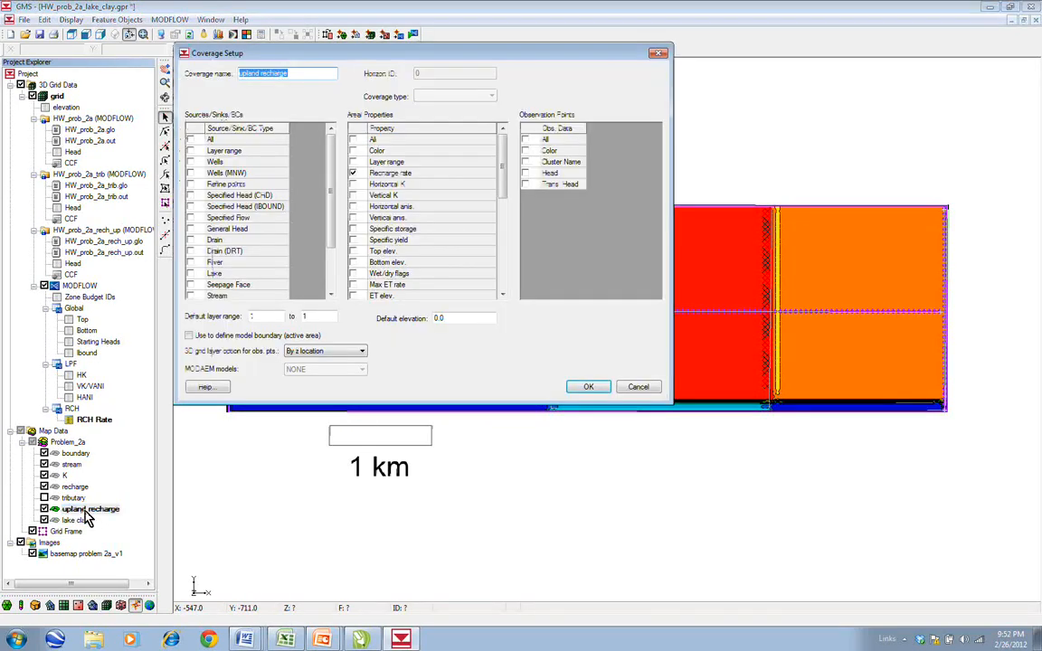
click(354, 174)
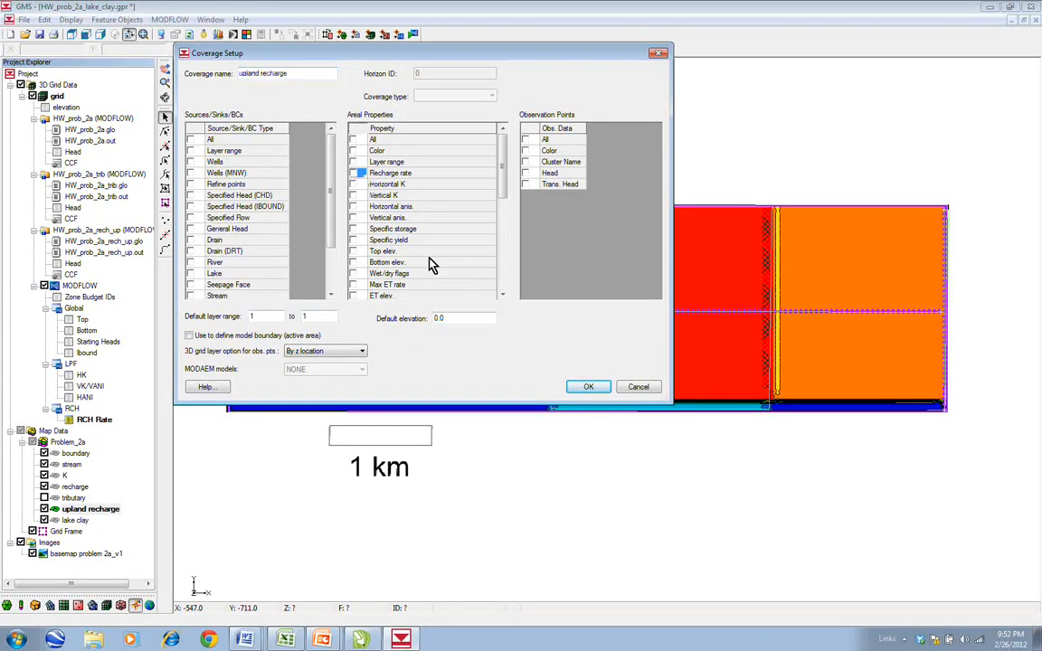
click(589, 390)
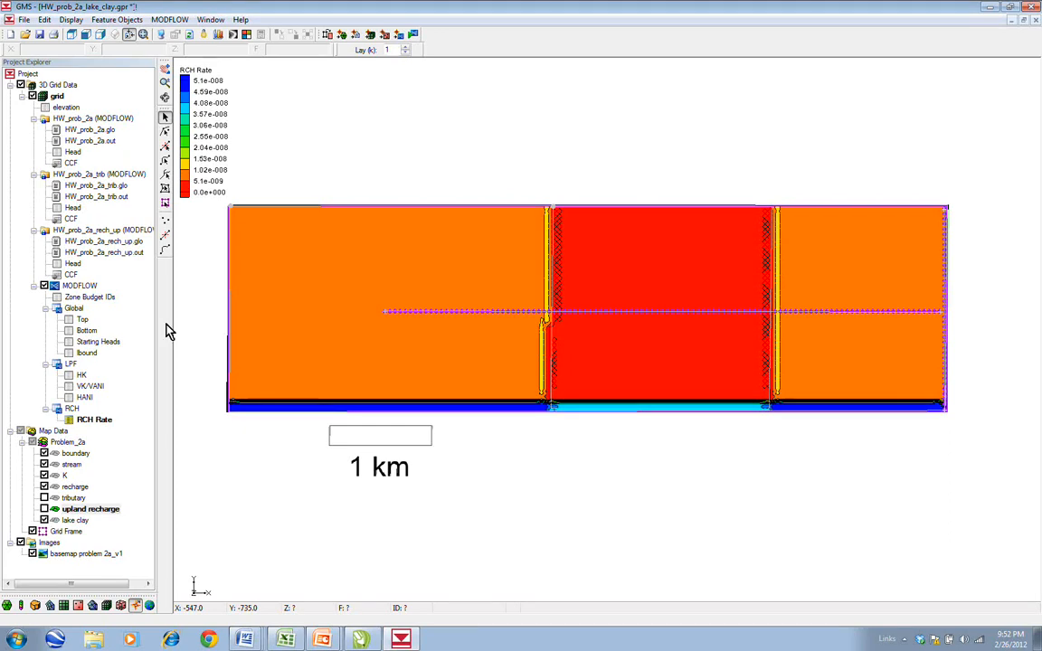
click(361, 34)
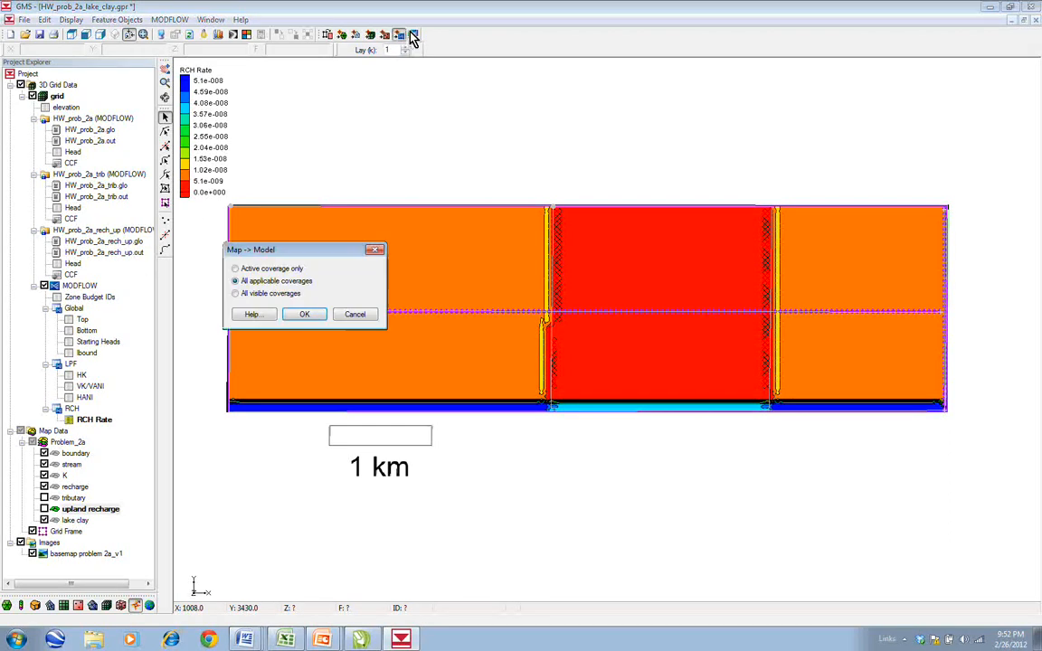
click(304, 317)
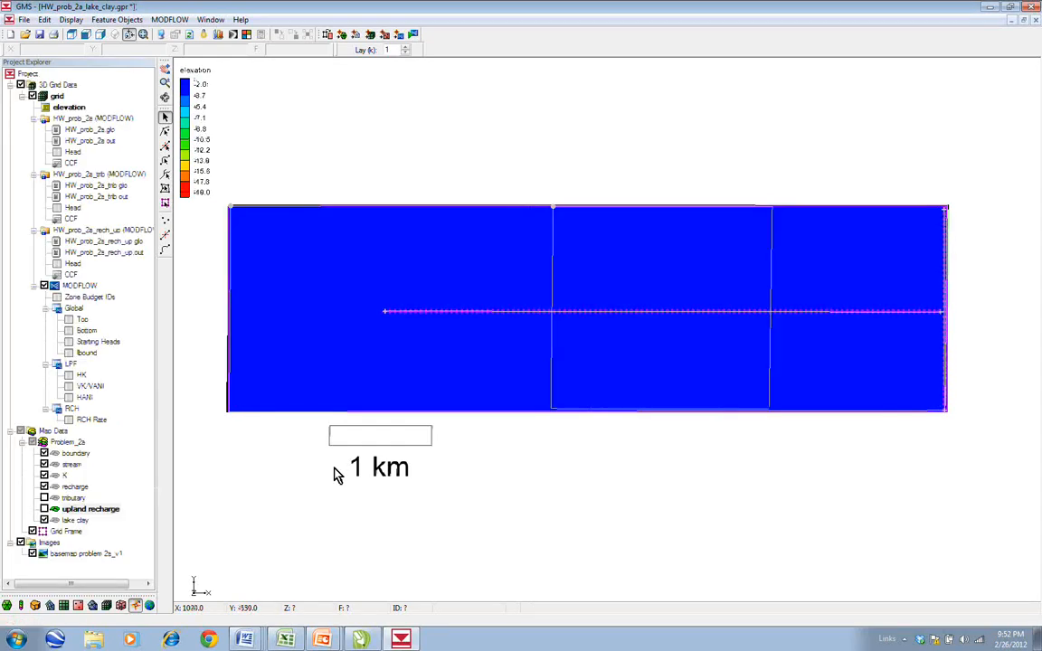
Examine the remapped RCH Rate contours and the recharge flux values in the MODFLOW recharge package
click(94, 420)
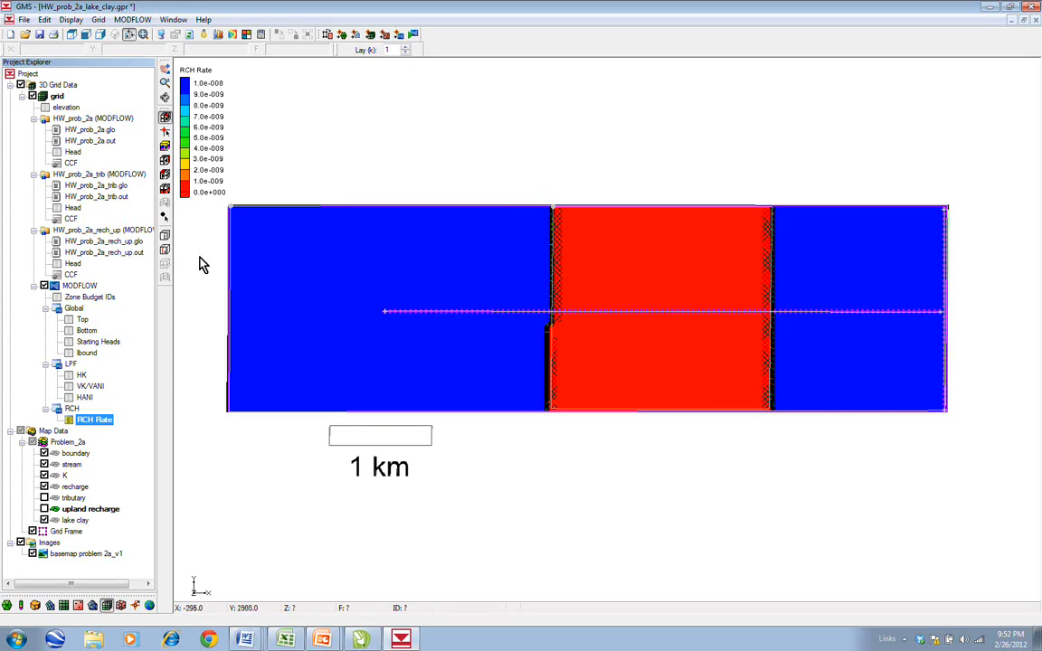
click(102, 420)
double_click(100, 421)
scroll(621, 279, down, 4)
mouse_move(255, 407)
mouse_down()
mouse_move(486, 409)
mouse_move(253, 407)
mouse_up()
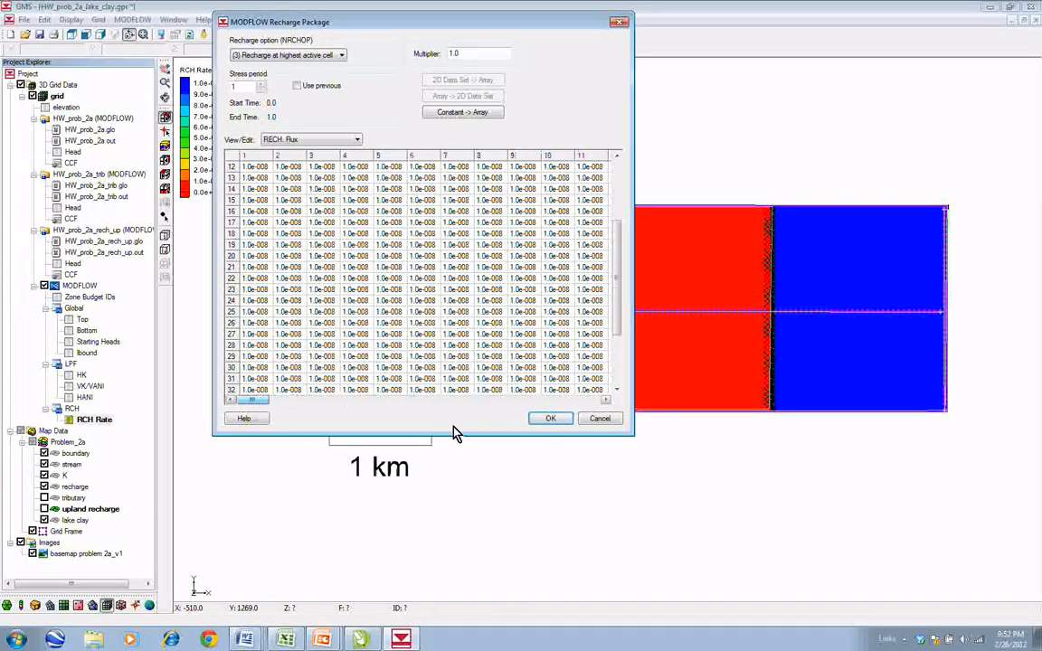
click(548, 422)
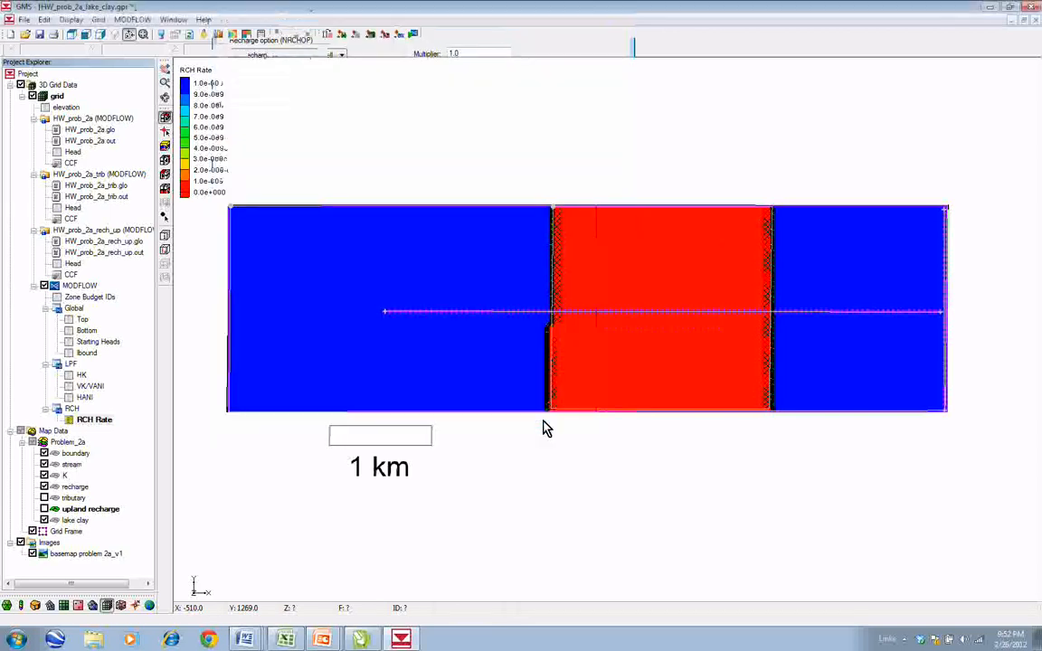
Examine the horizontal hydraulic conductivity (HK) values and compare their distribution across layers 1 to 3
click(81, 375)
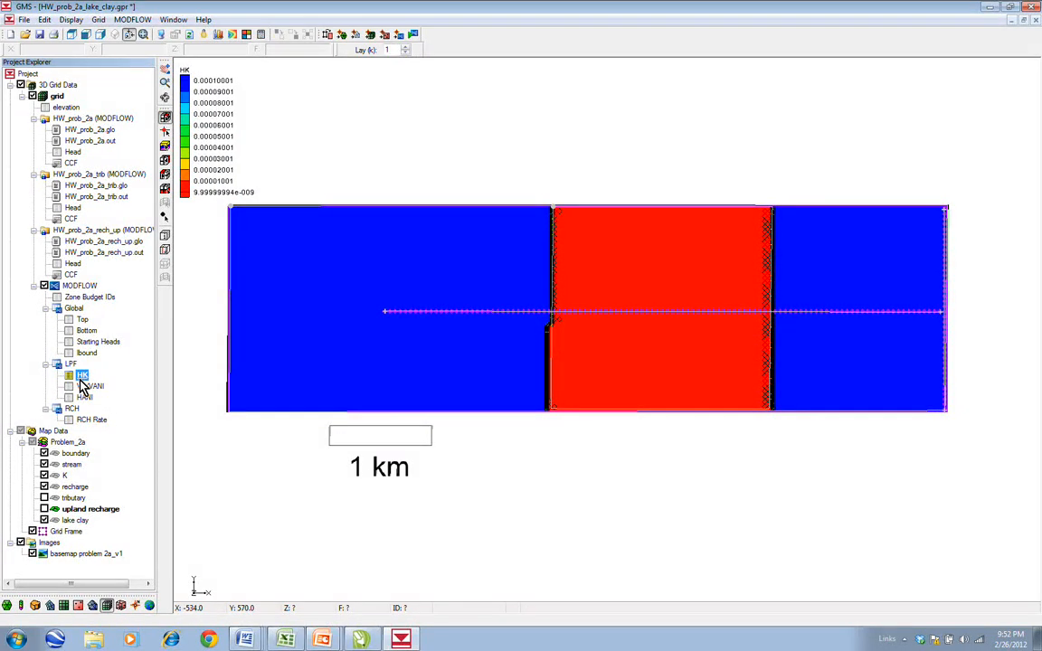
double_click(81, 382)
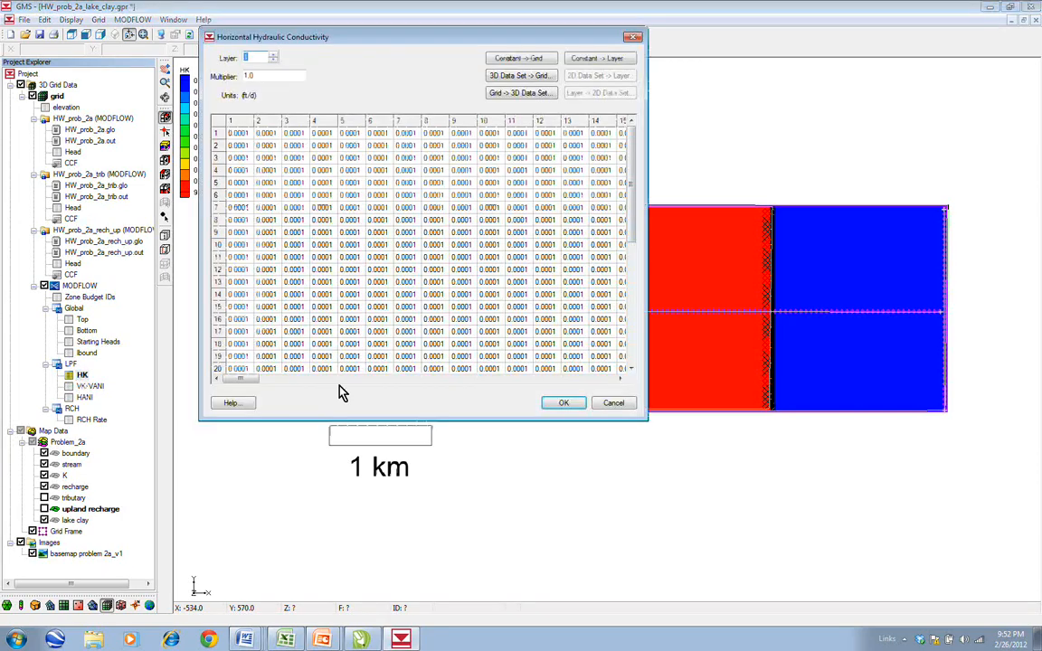
click(562, 404)
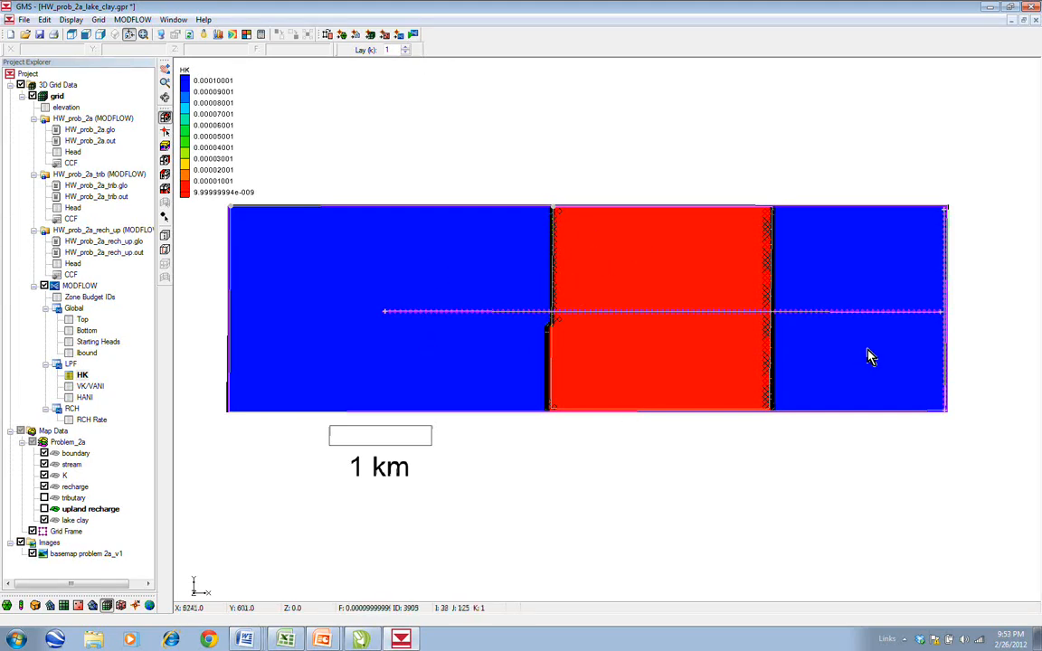
click(407, 52)
click(407, 53)
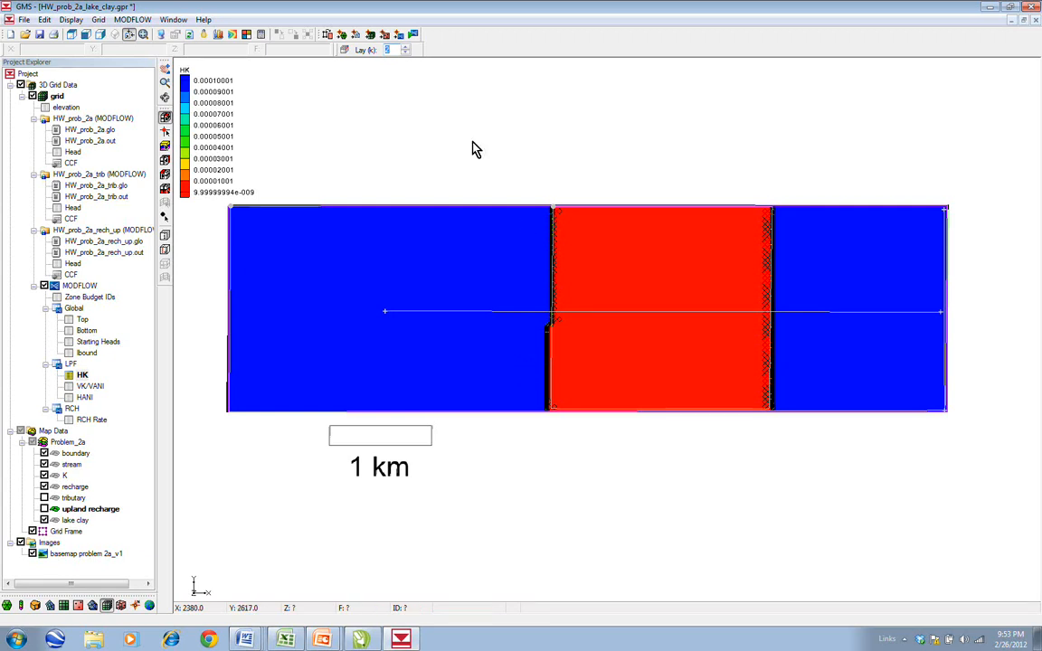
click(407, 53)
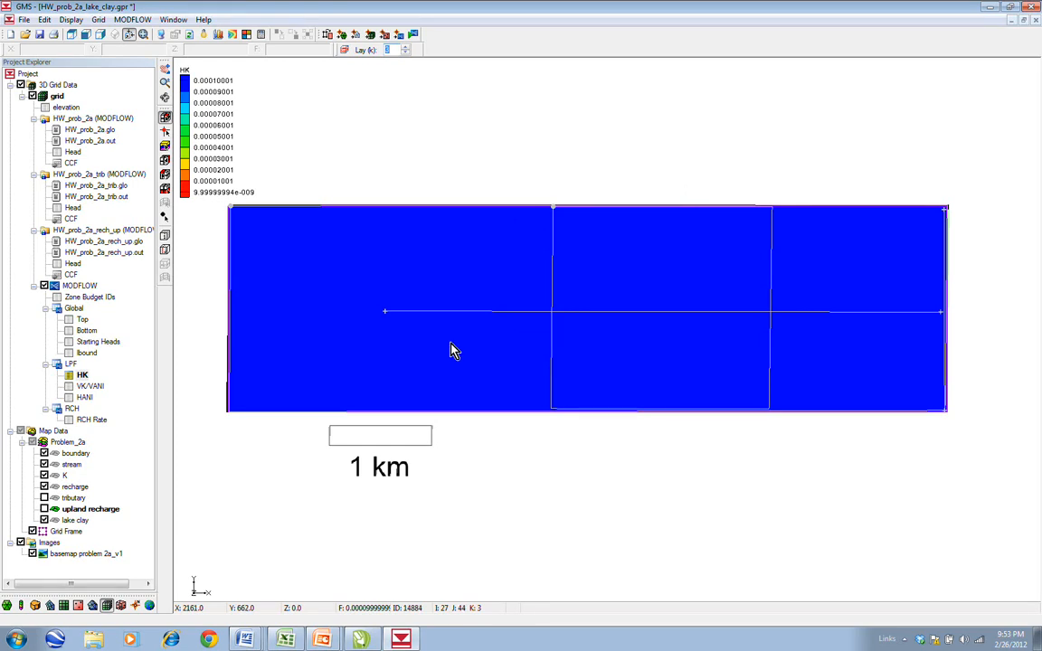
Save the changes and run MODFLOW, reading in the solution, and display its head contours for layer 1
click(411, 37)
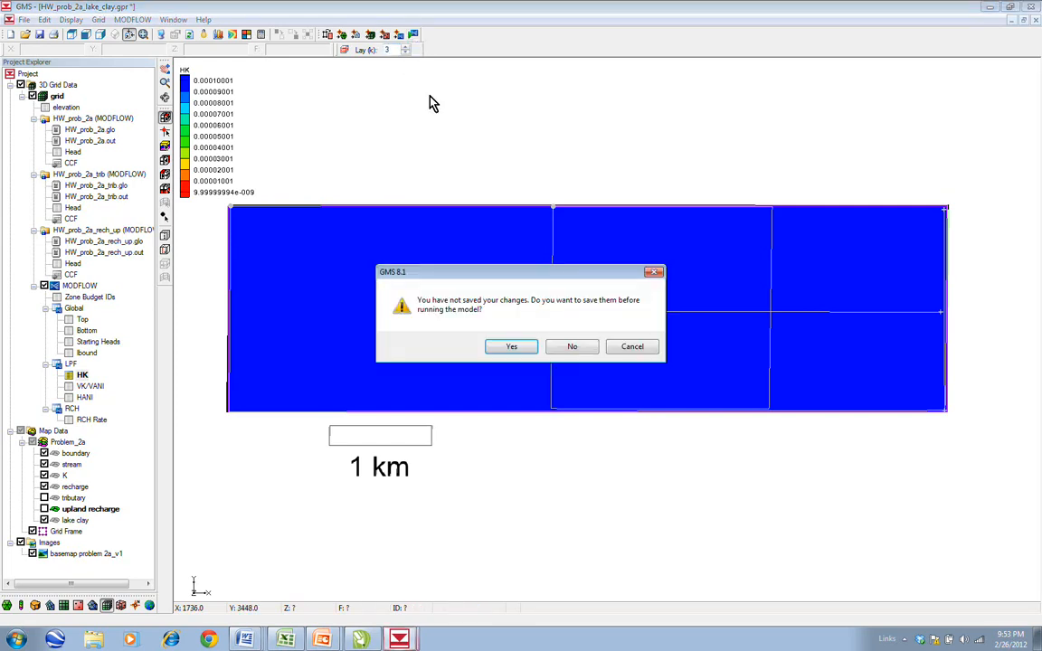
click(522, 352)
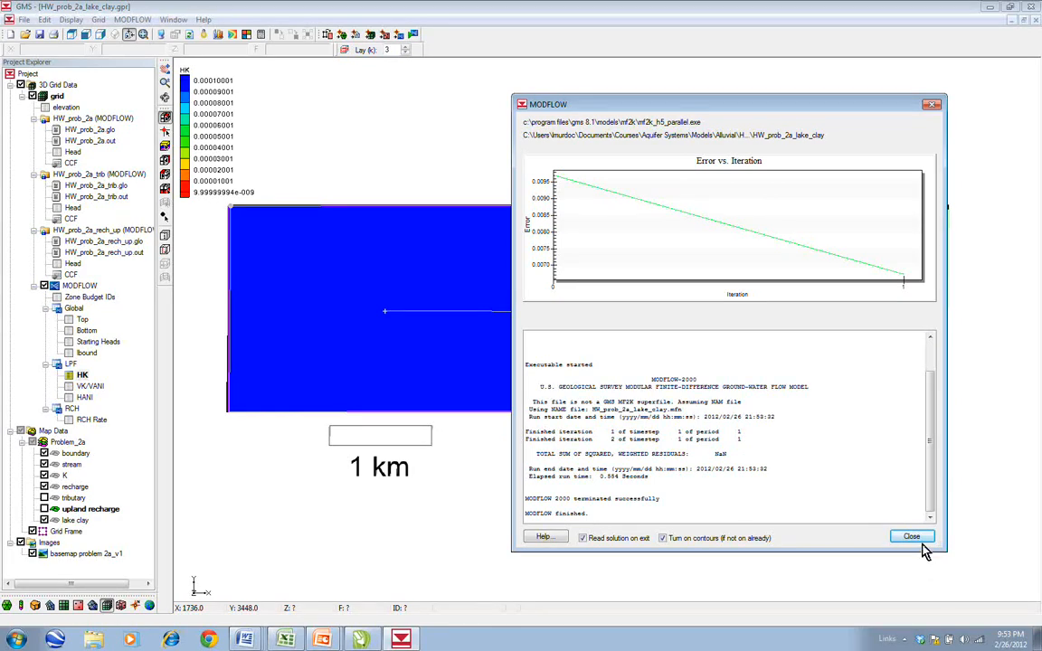
click(912, 538)
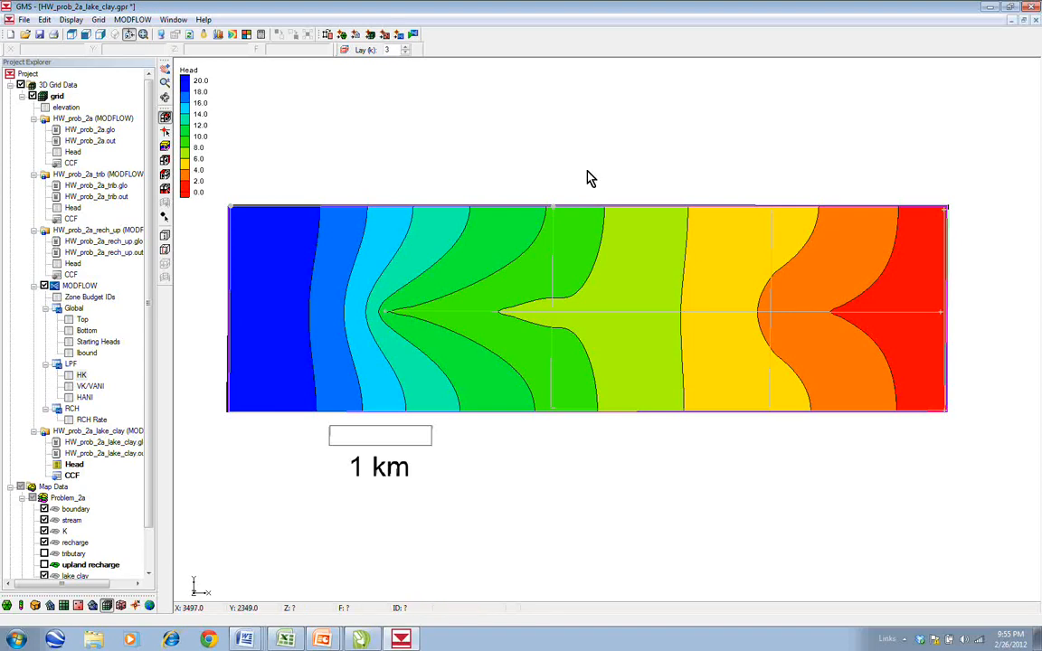
click(407, 54)
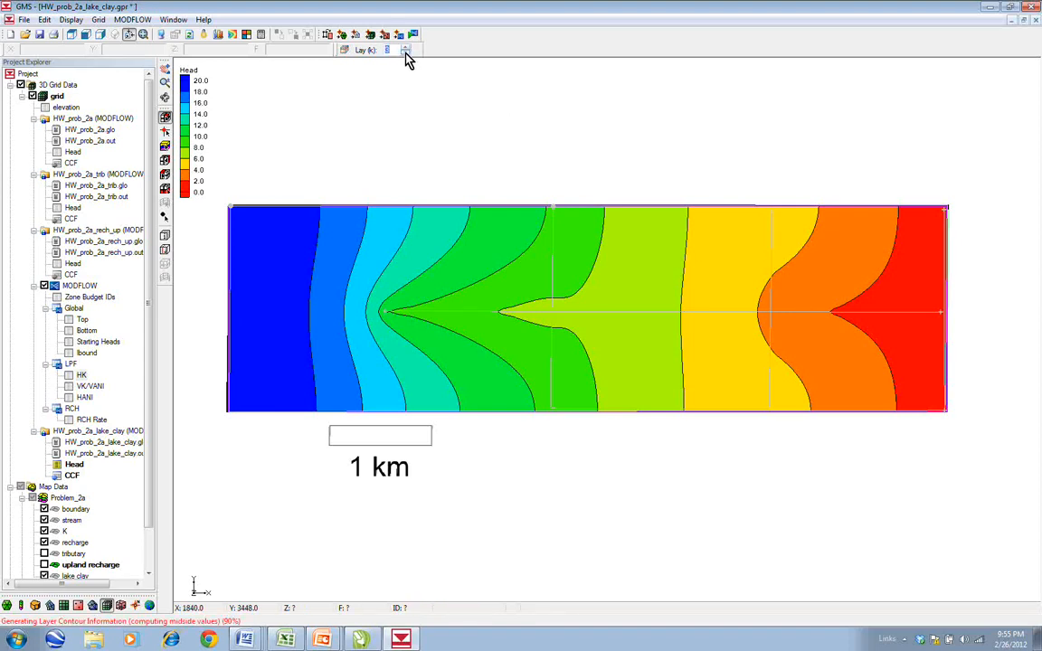
click(406, 53)
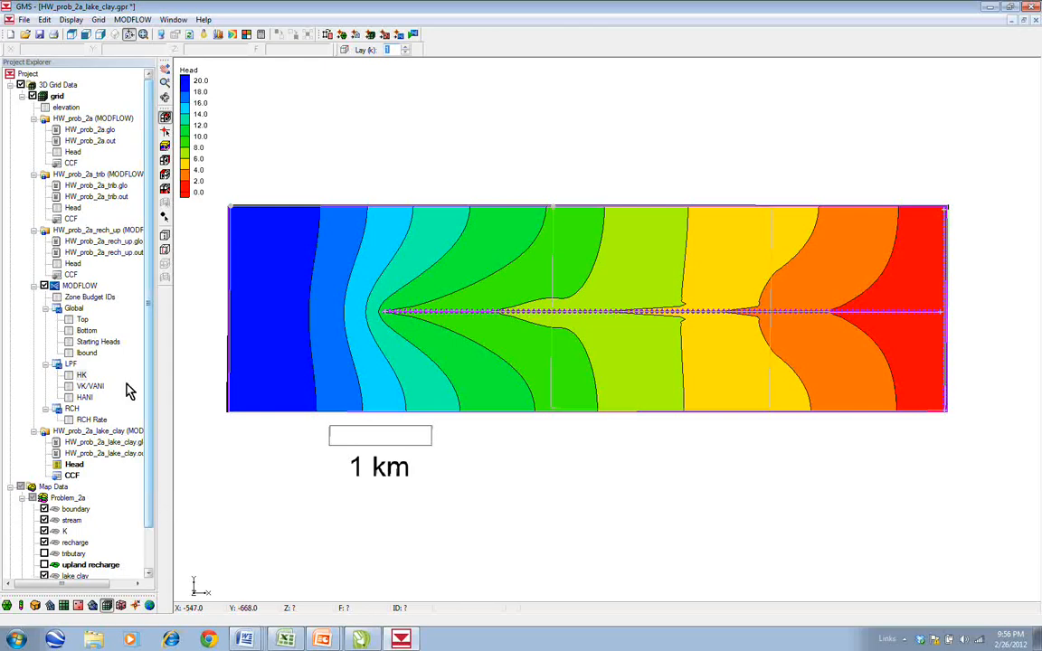
Save the project and start saving a copy in the Alluvial folder, shortening the file name to HW_prob_2a_
click(25, 20)
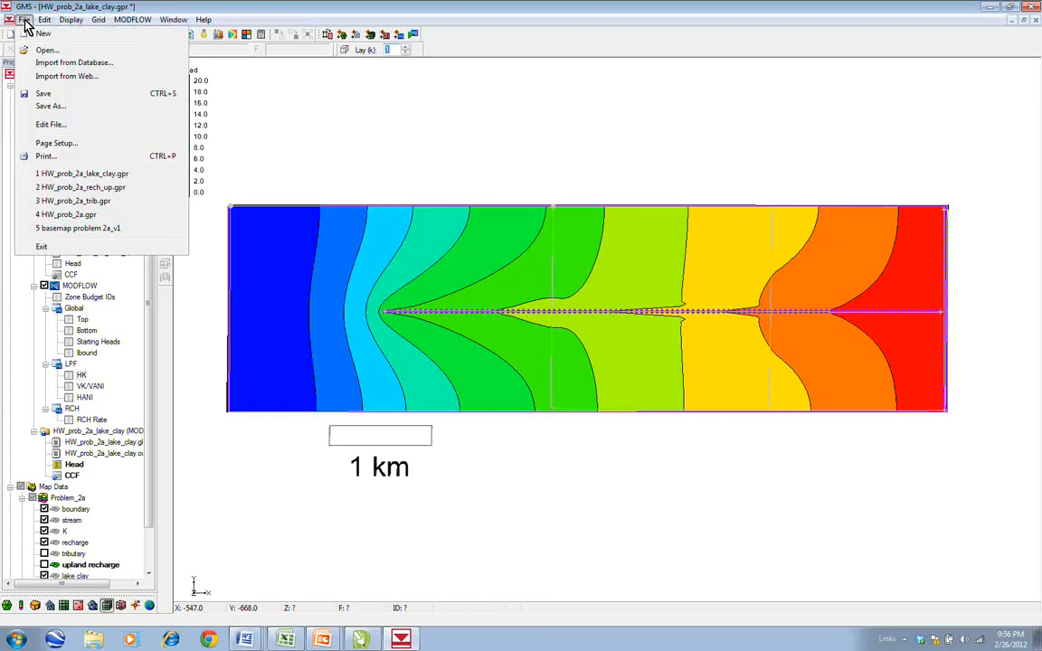
click(41, 93)
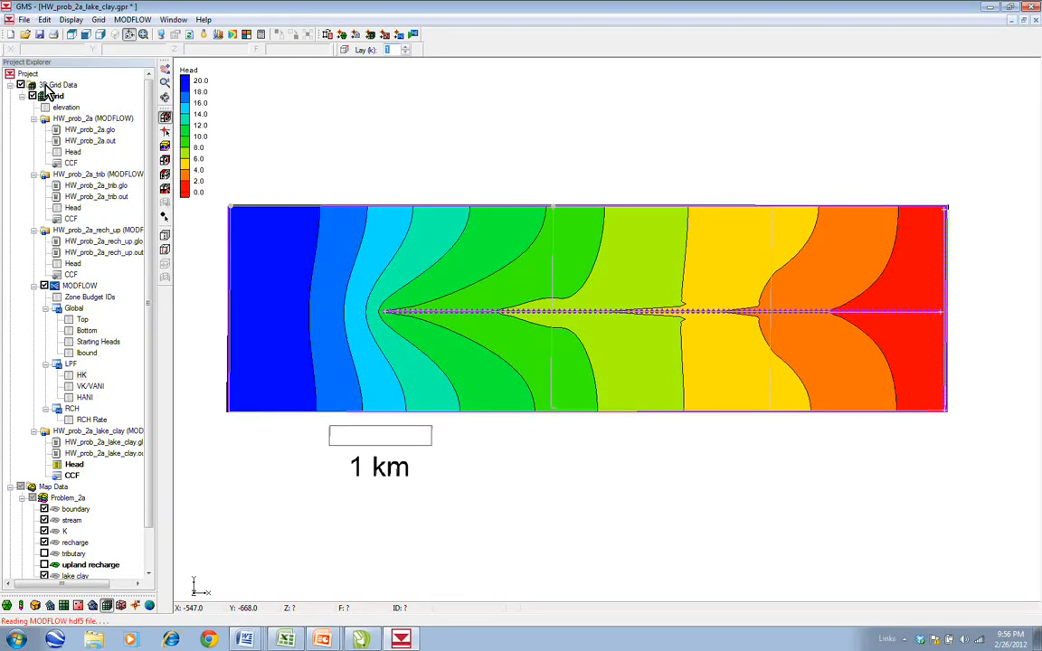
click(24, 20)
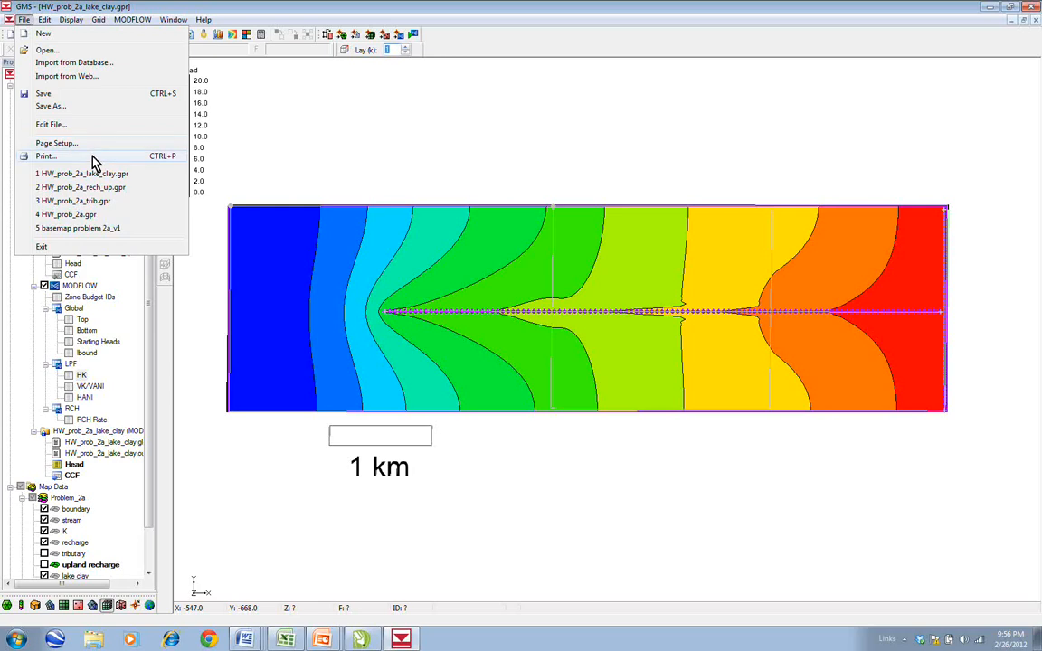
click(81, 103)
double_click(542, 387)
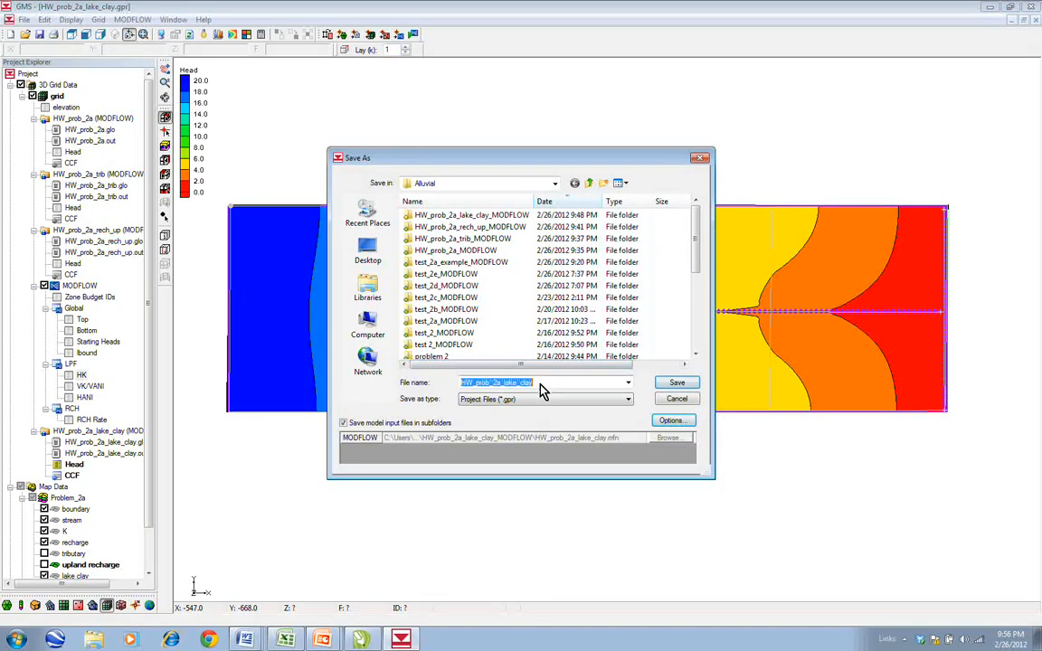
click(558, 387)
key(BackSpace)
key(BackSpace)
key(BackSpace)
key(BackSpace)
key(BackSpace)
key(BackSpace)
key(BackSpace)
key(BackSpace)
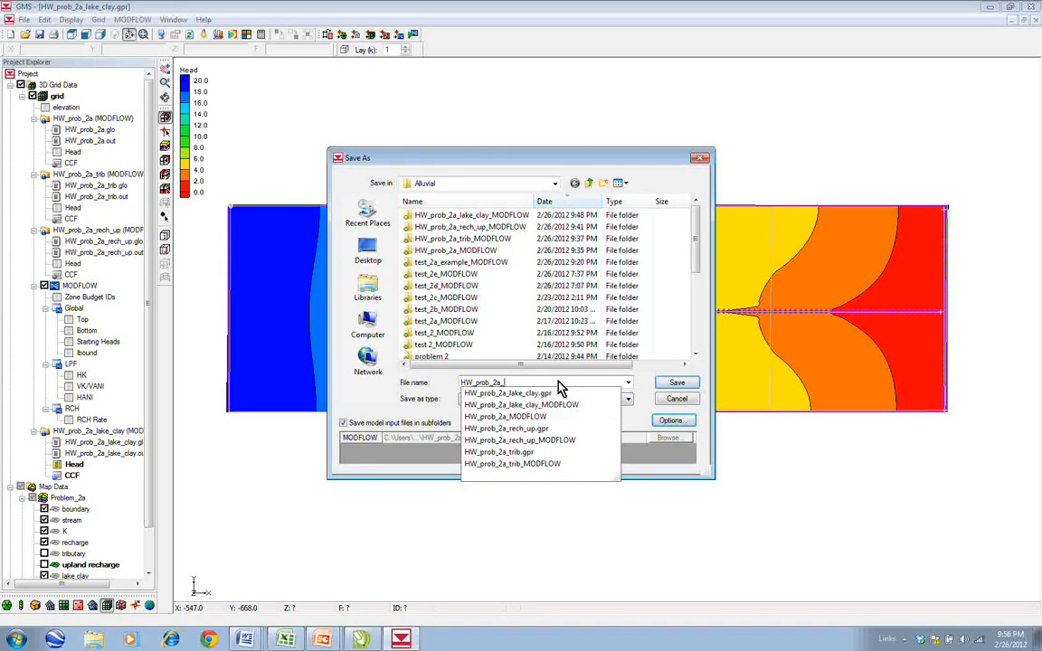
text(hes)
text(d_step)
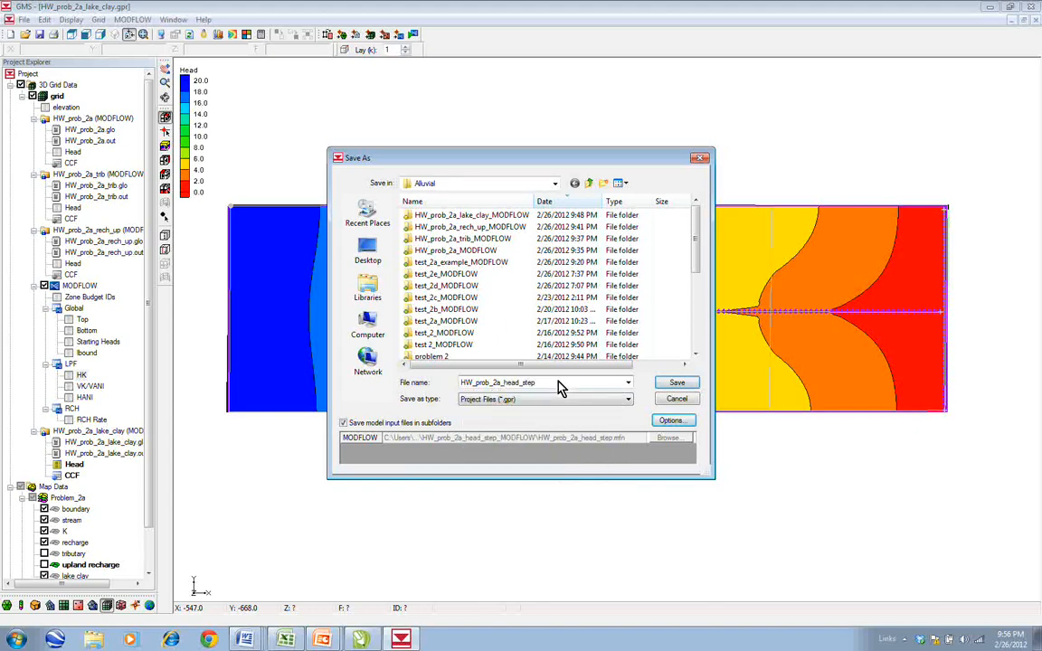
key(BackSpace)
key(BackSpace)
key(BackSpace)
key(BackSpace)
key(BackSpace)
key(BackSpace)
key(BackSpace)
key(BackSpace)
key(BackSpace)
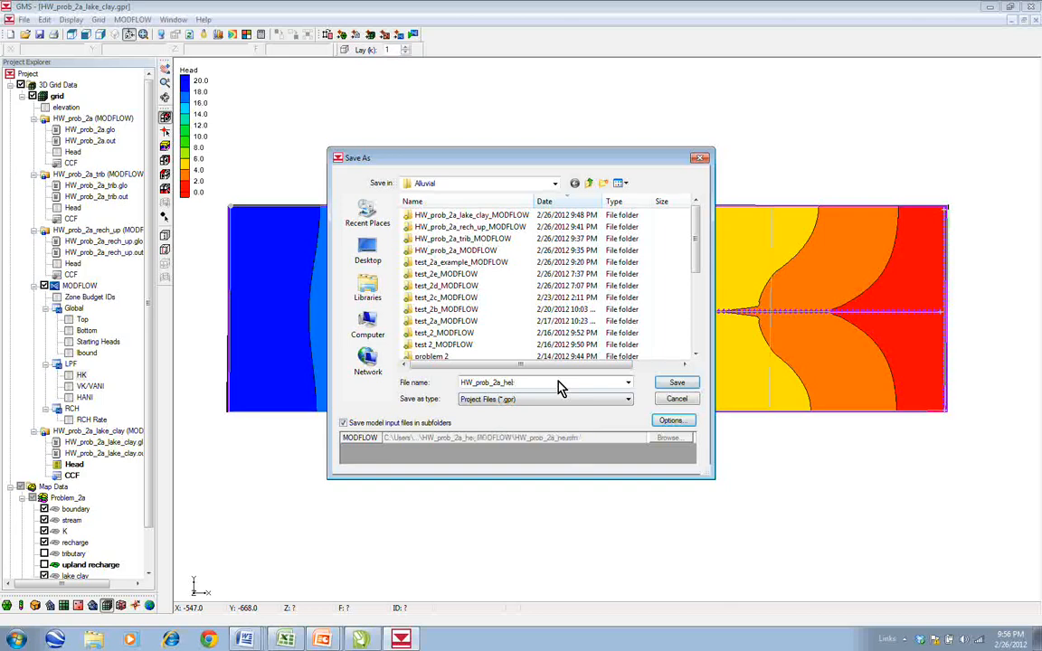
Complete the new file name as HW_prob_2a_grad_change and save the project copy
text(grad_change)
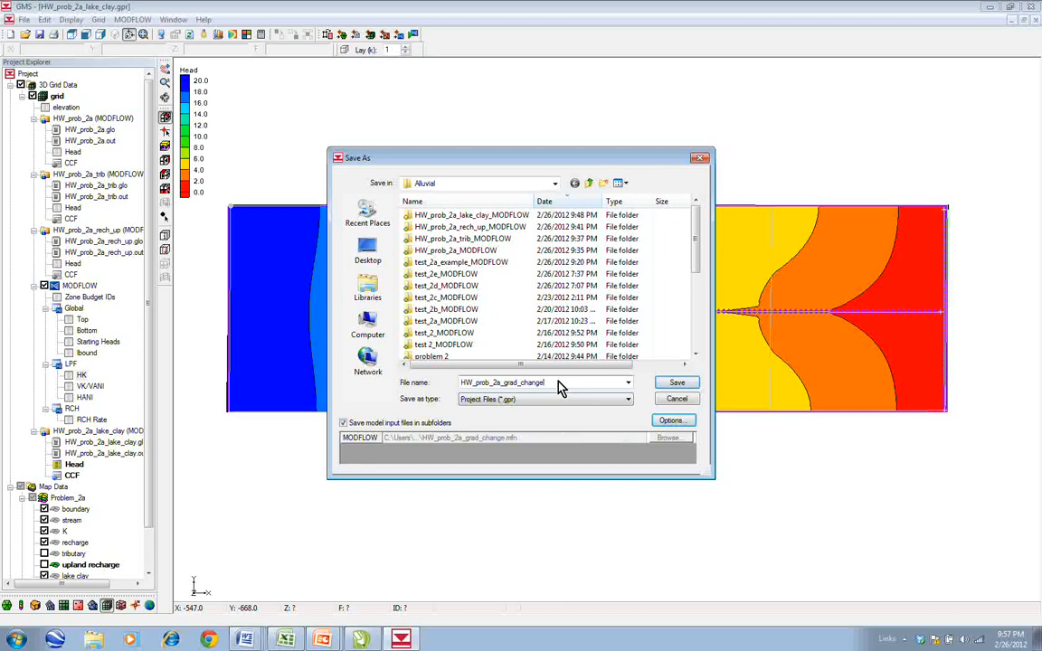
click(687, 385)
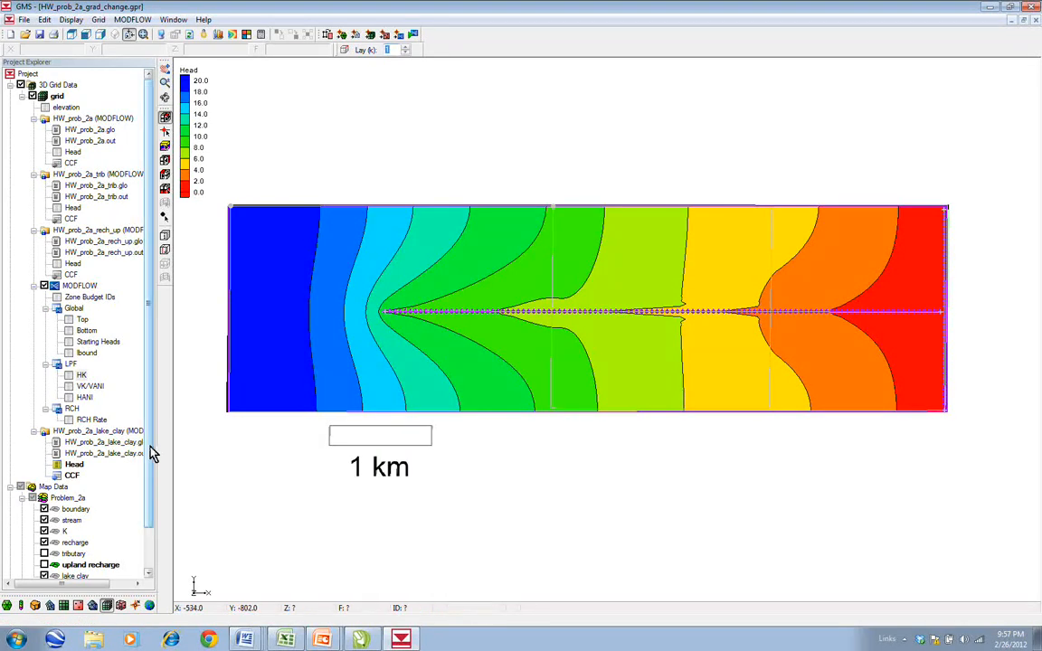
Disable the recharge rate, horizontal K, horizontal anisotropy and vertical anisotropy properties in the lake clay coverage setup
scroll(136, 416, down, 2)
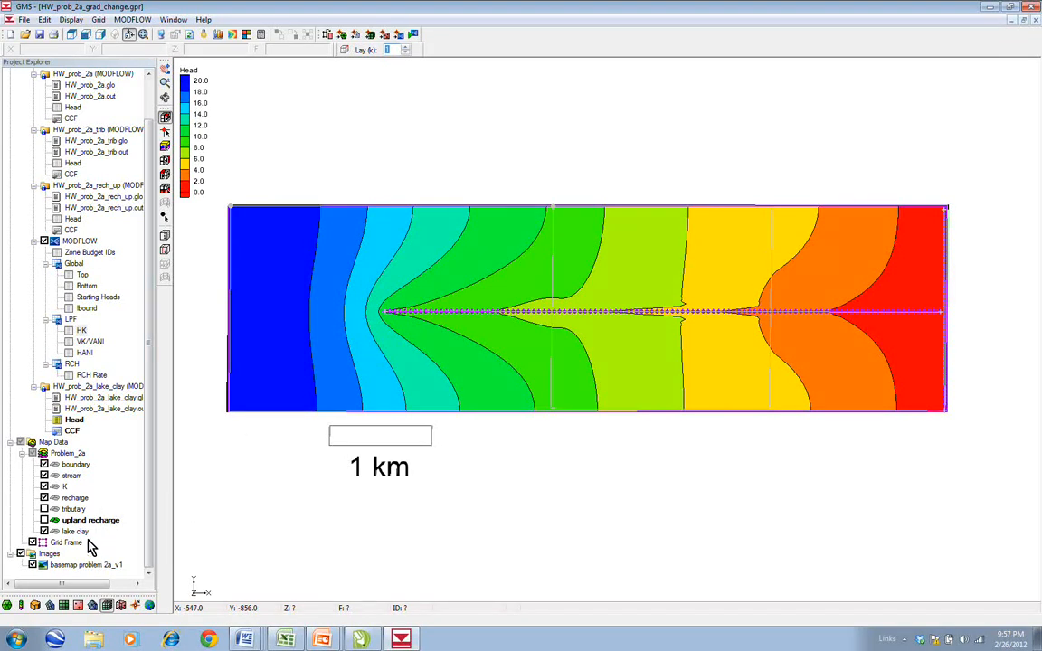
click(77, 532)
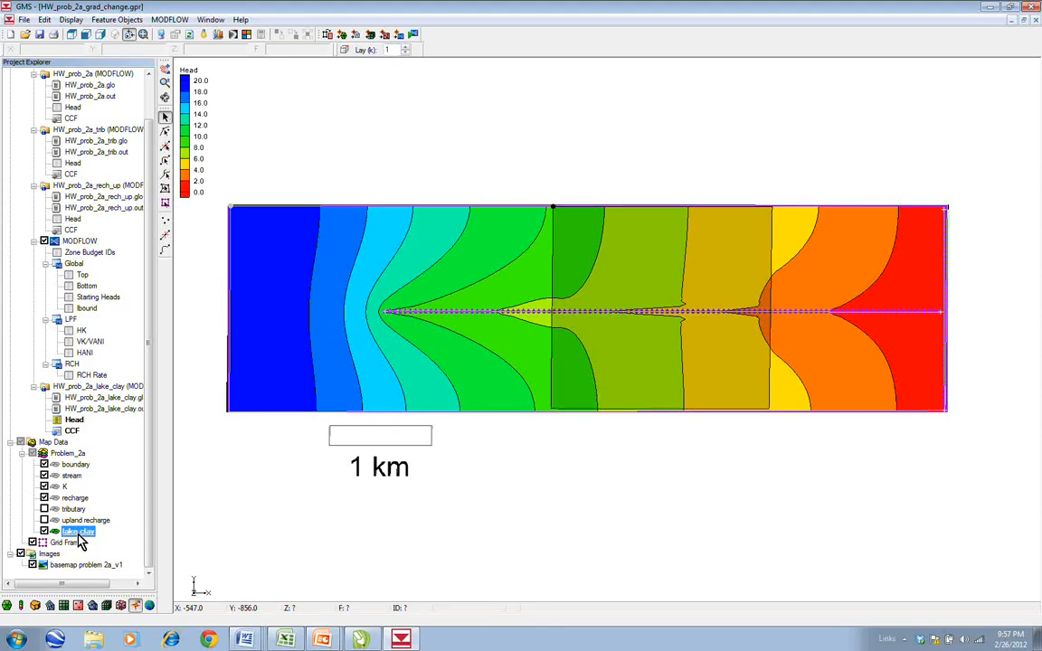
right_click(78, 534)
click(135, 424)
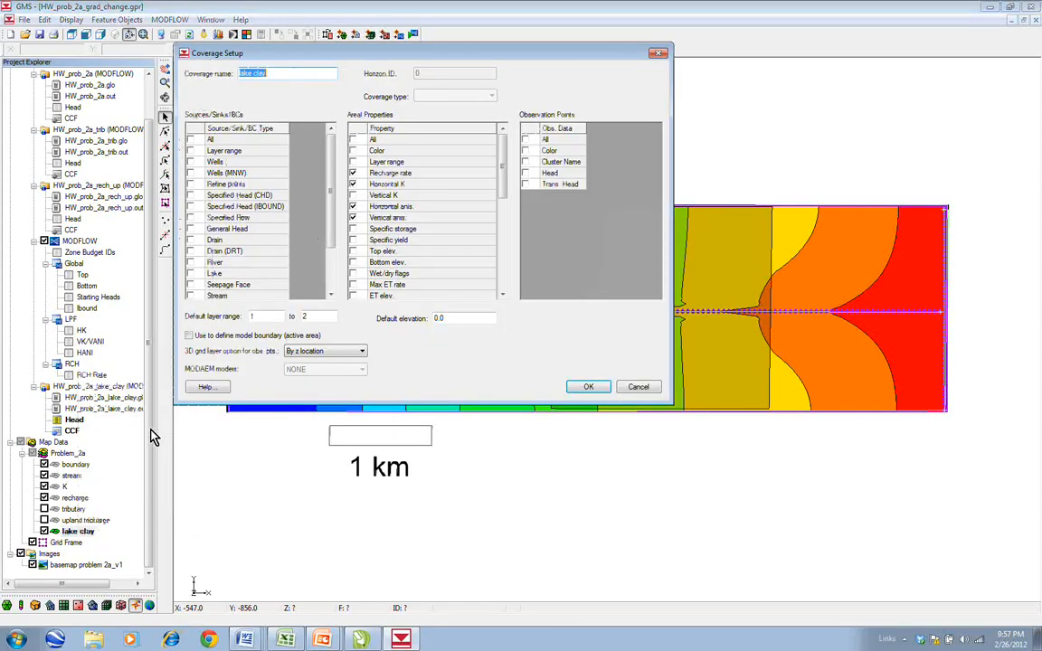
click(354, 218)
click(354, 218)
click(354, 207)
click(354, 185)
click(354, 173)
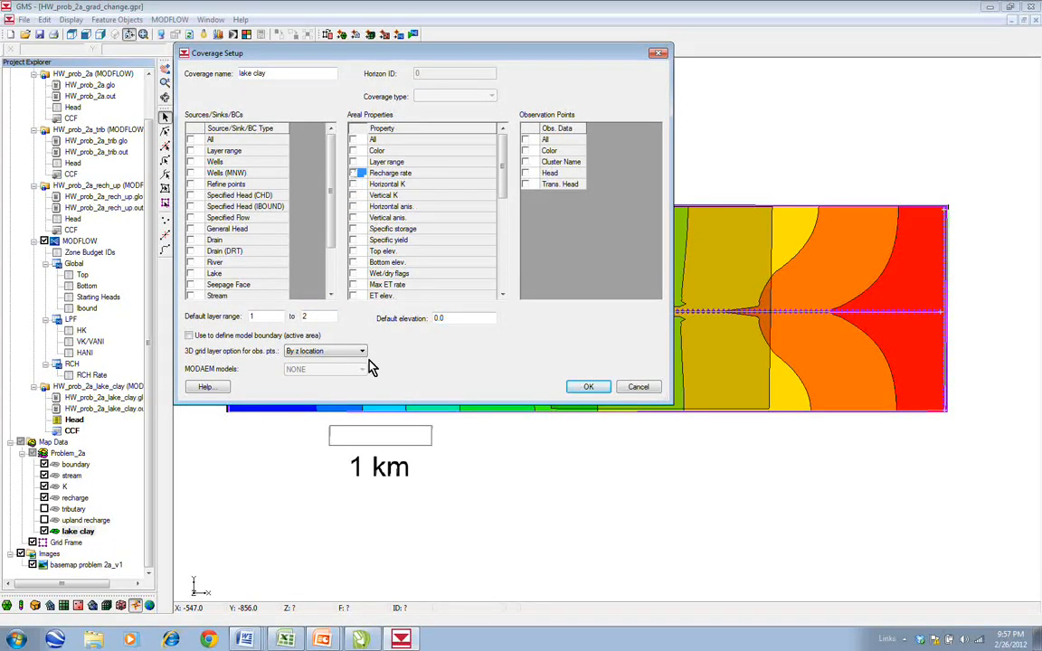
click(587, 388)
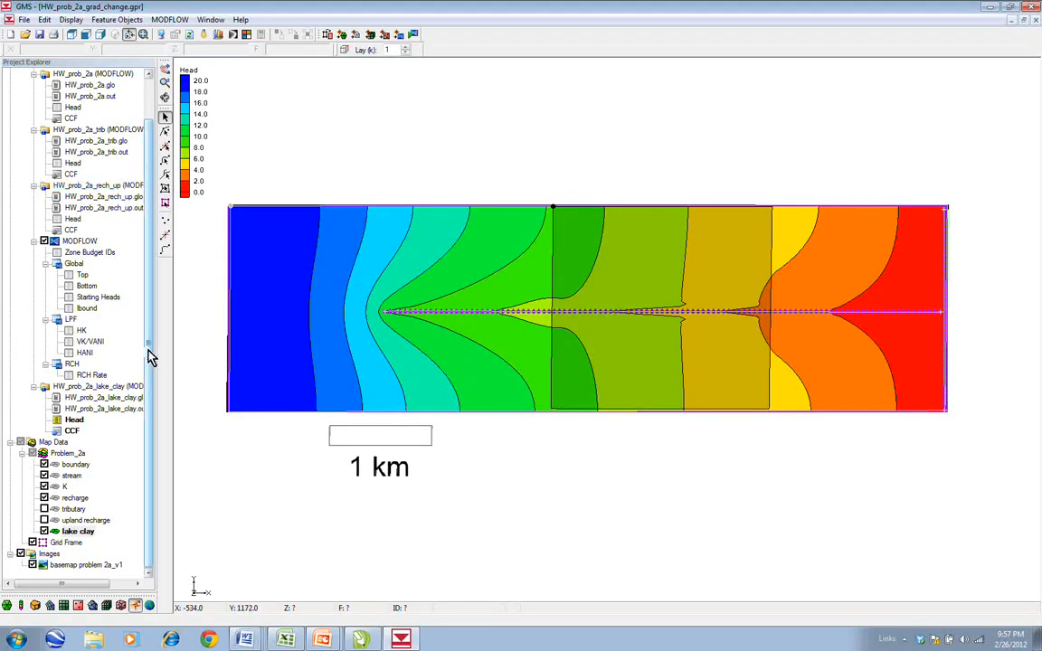
Hide the 3D grid and add vertices to the stream coverage's arc at points A and B
scroll(144, 348, up, 2)
click(32, 96)
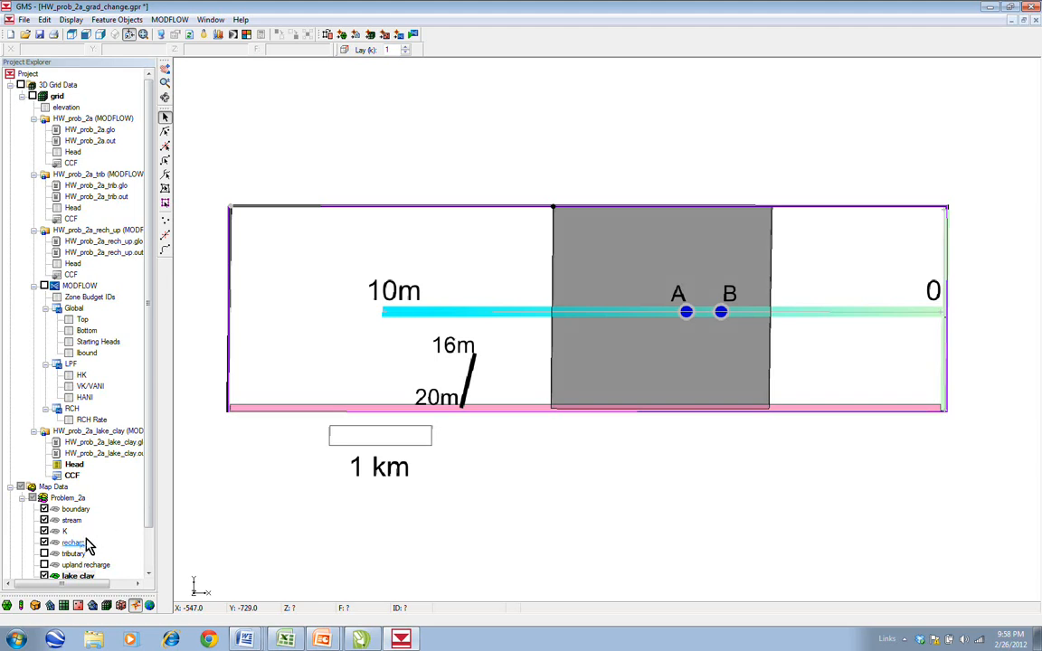
click(72, 520)
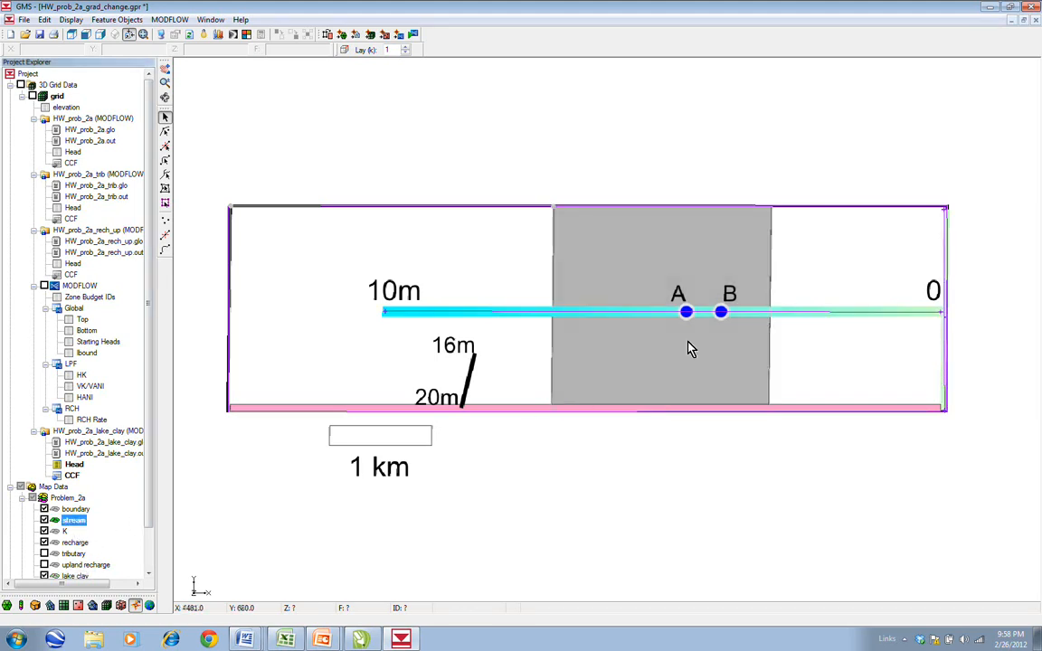
click(622, 286)
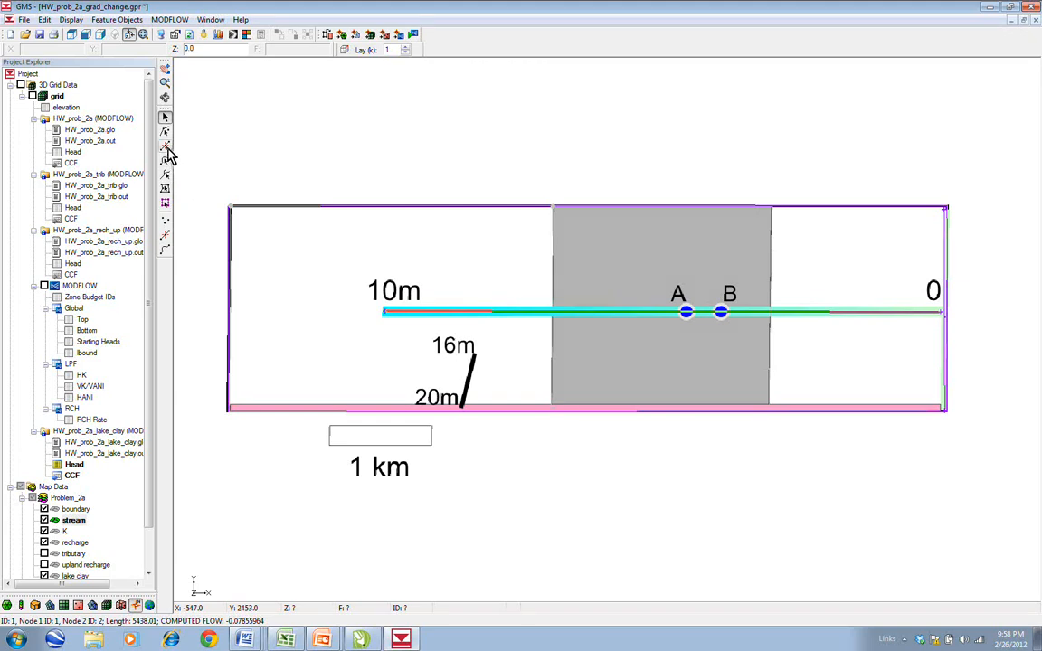
click(165, 237)
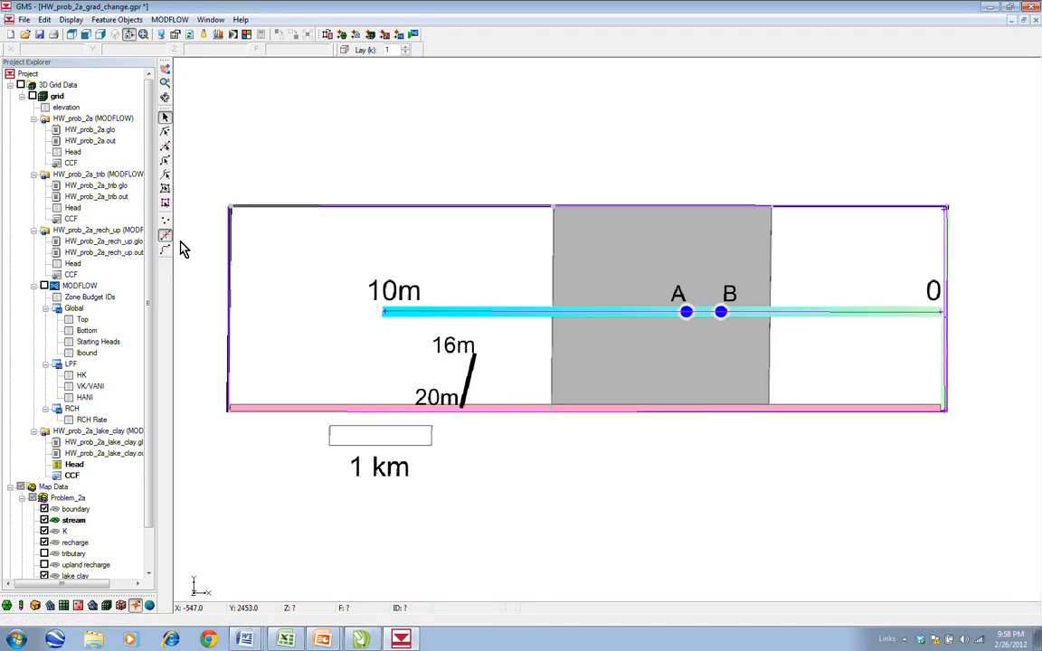
click(686, 314)
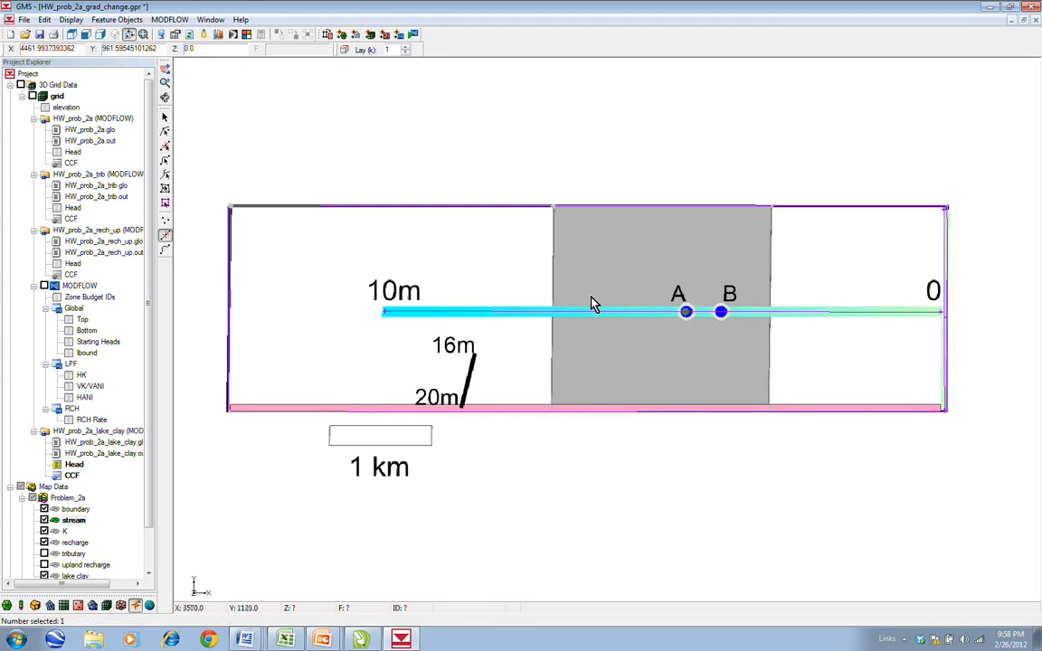
click(722, 315)
Convert the stream arc vertices at points A and B to nodes
click(165, 149)
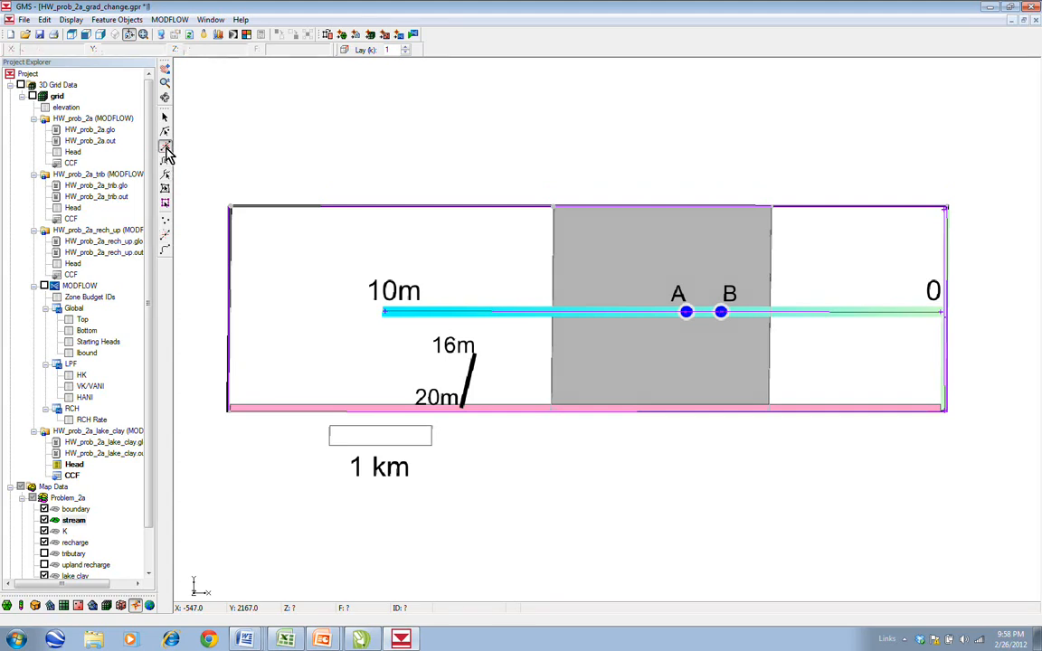
click(686, 313)
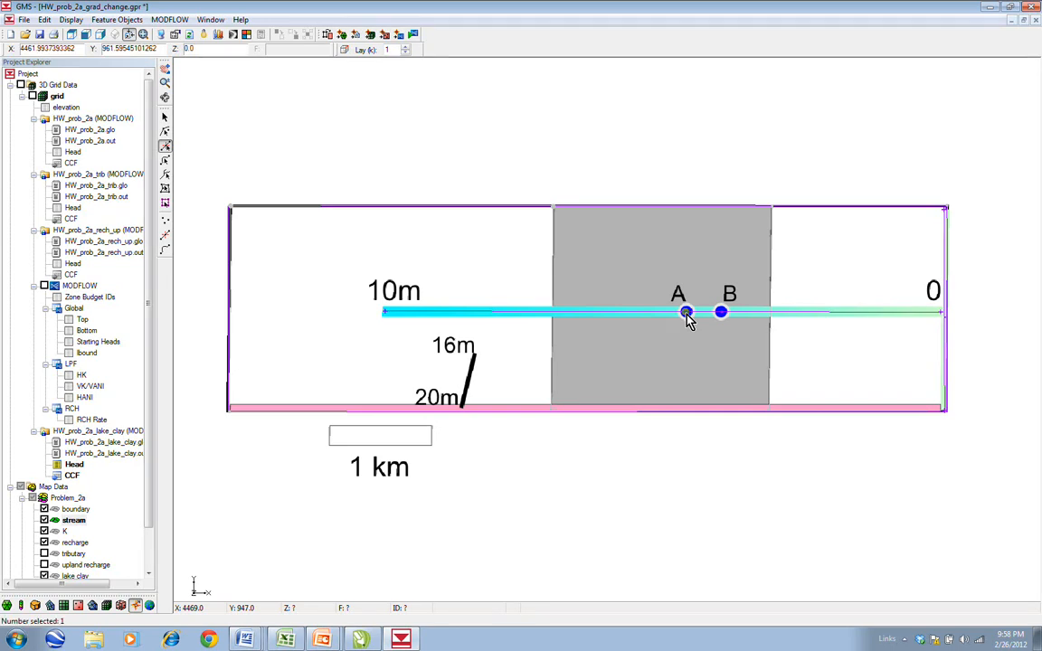
right_click(686, 315)
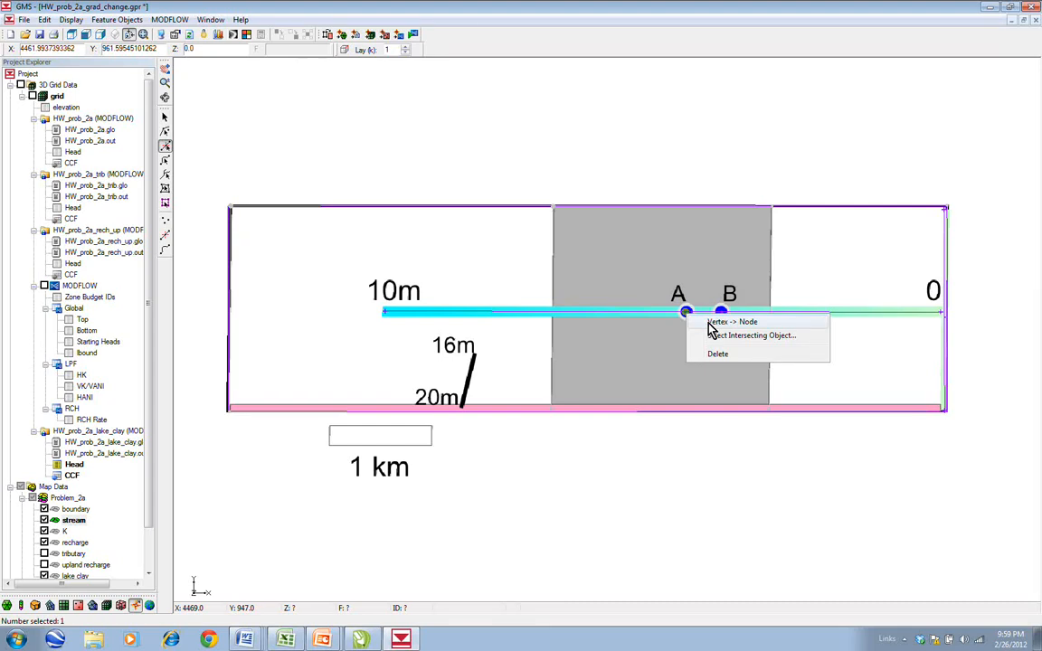
click(711, 323)
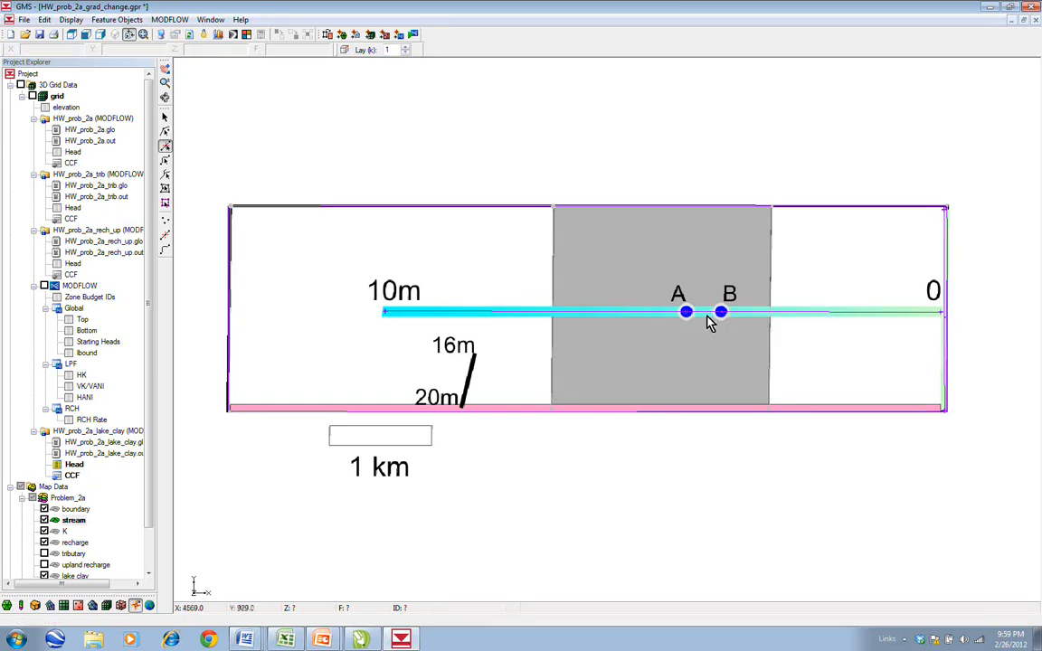
click(722, 315)
right_click(722, 315)
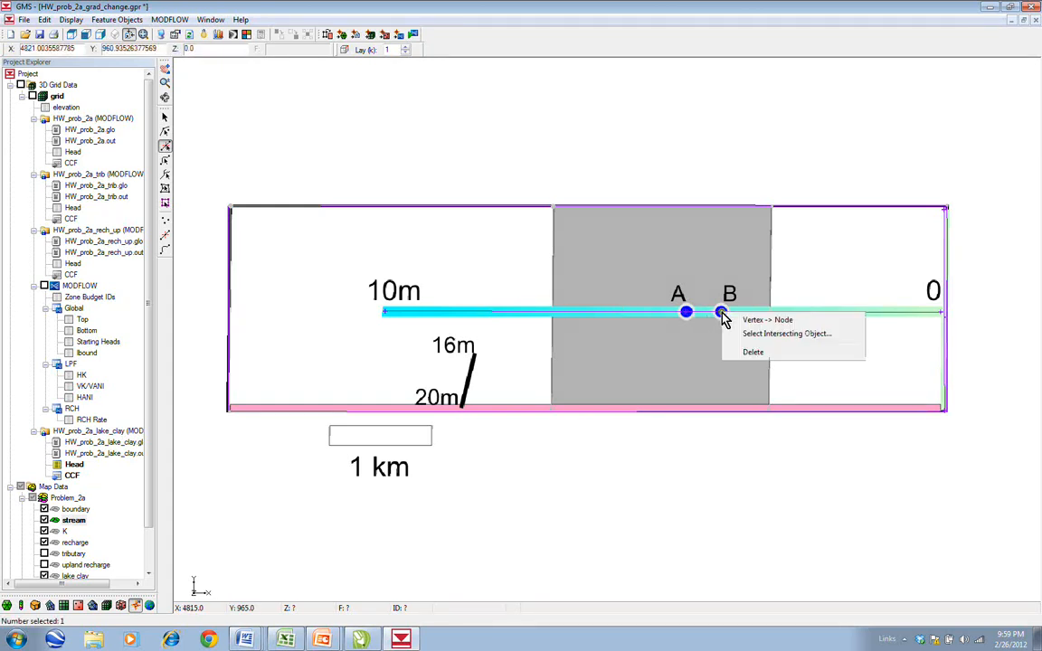
click(742, 323)
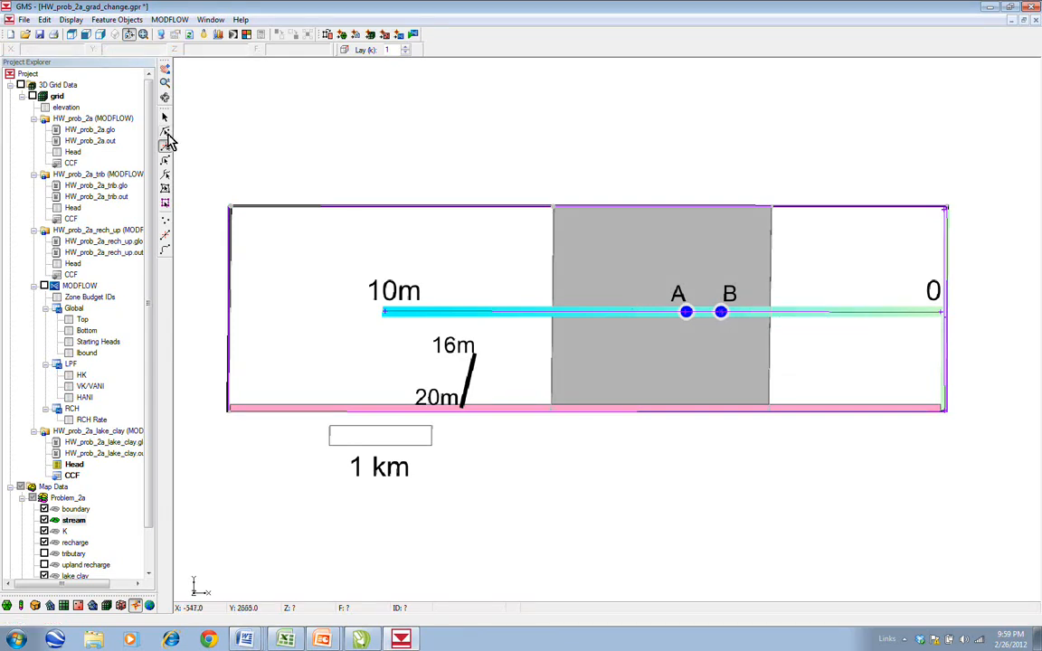
Set the specified head-stage of the stream node at point A to 10 ft
click(166, 133)
click(688, 316)
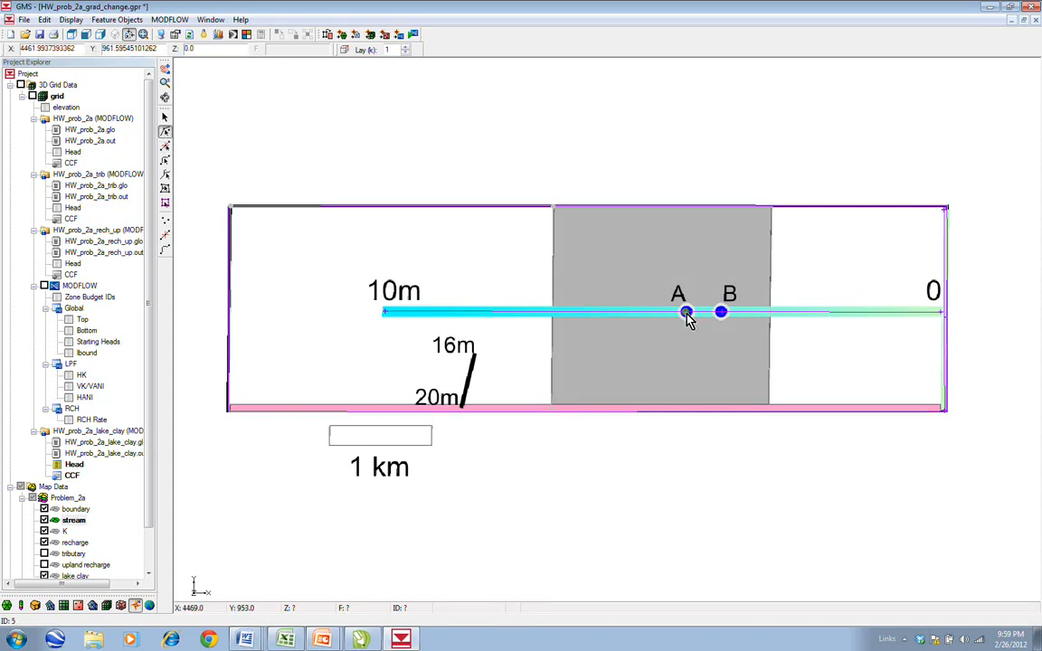
double_click(687, 317)
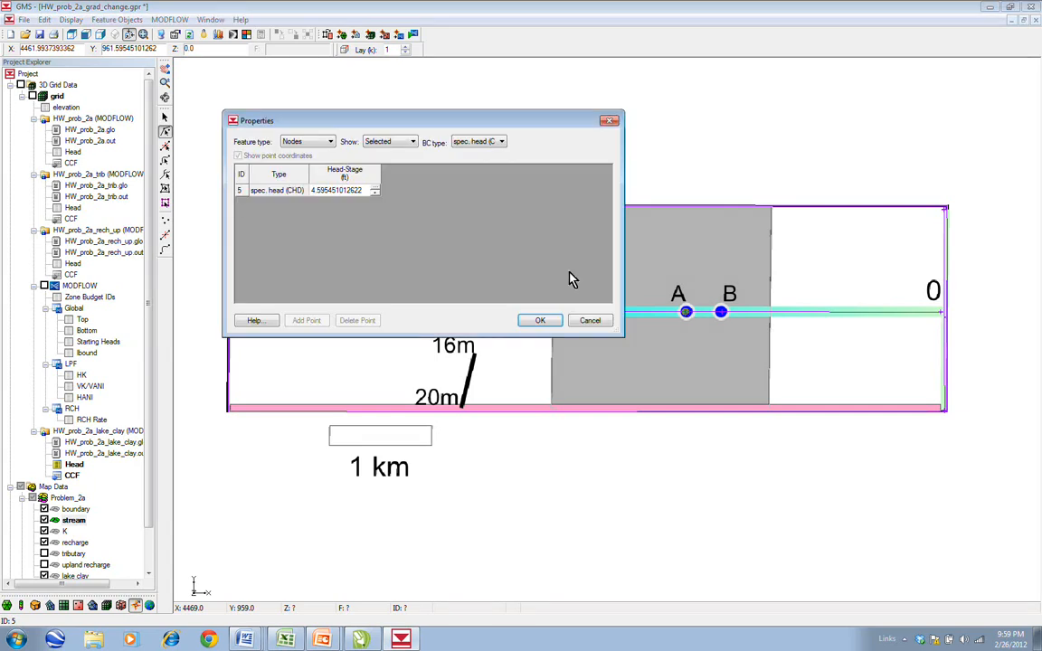
click(336, 192)
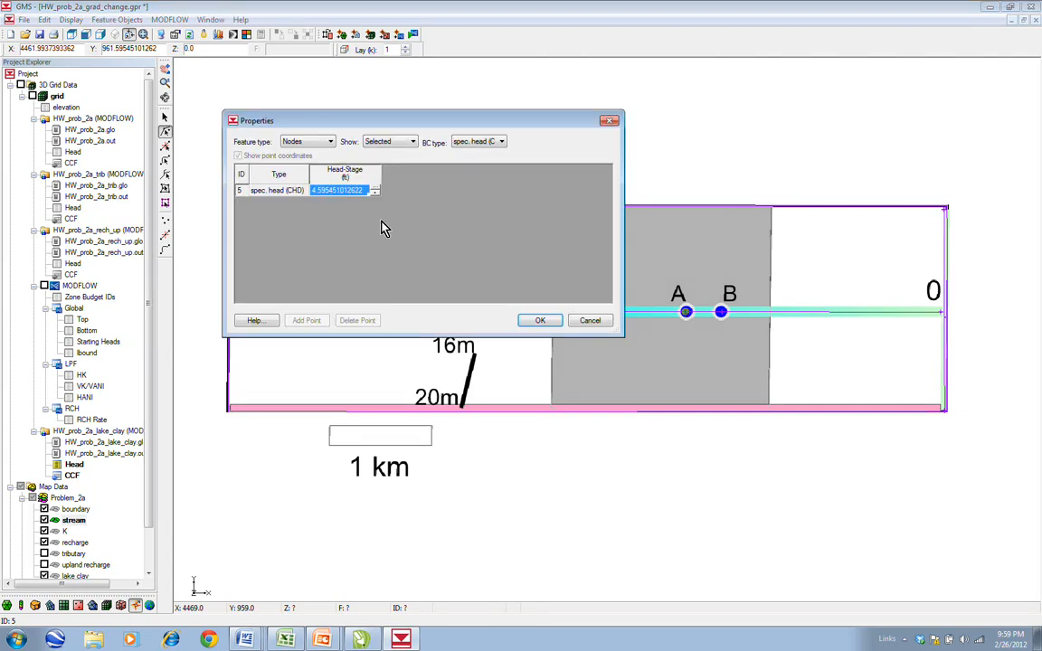
text(10)
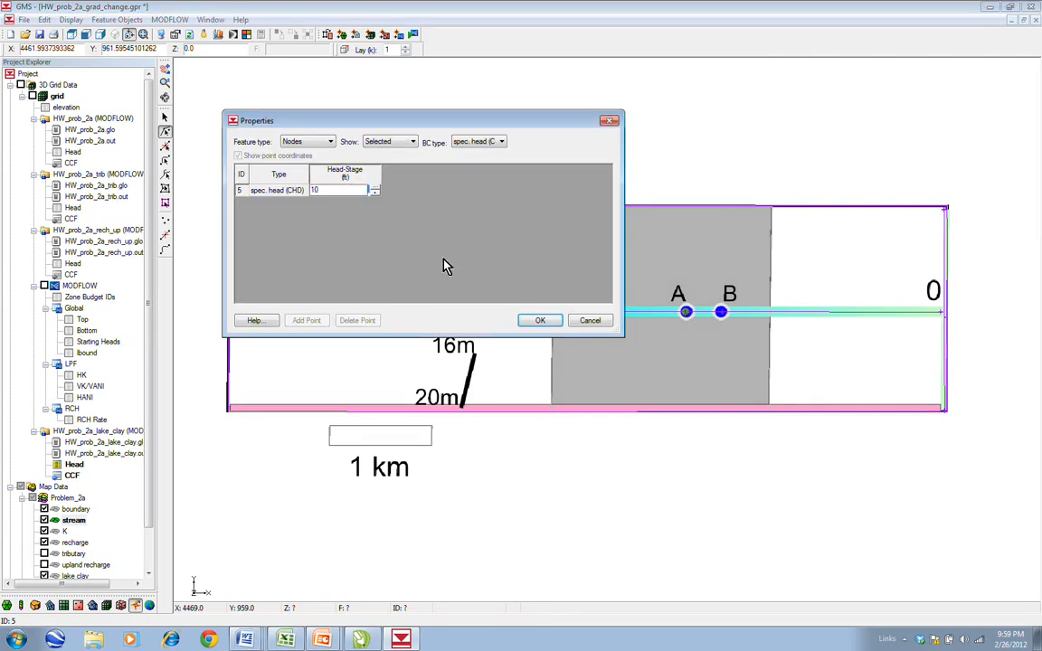
click(537, 320)
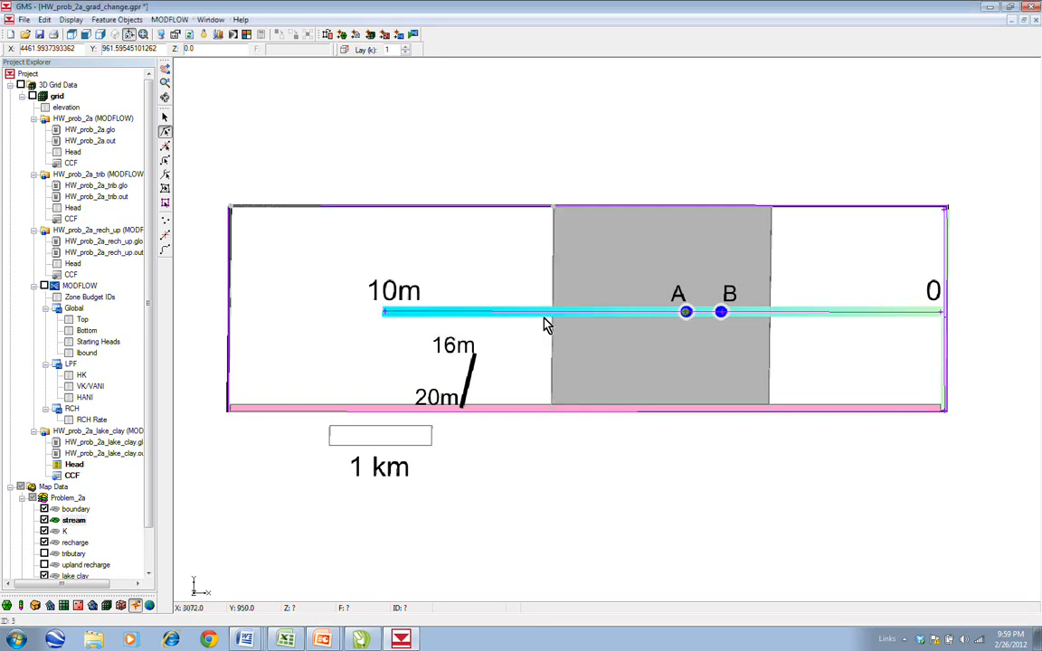
Enter a new specified head-stage for the stream node at point B
double_click(720, 316)
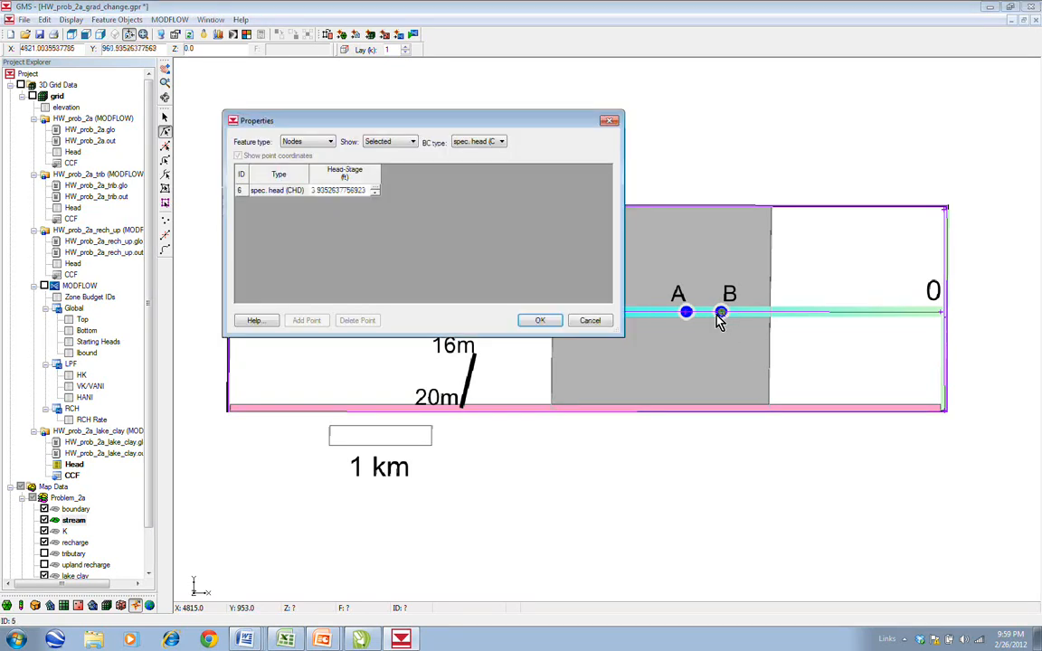
click(346, 192)
text(10)
click(534, 321)
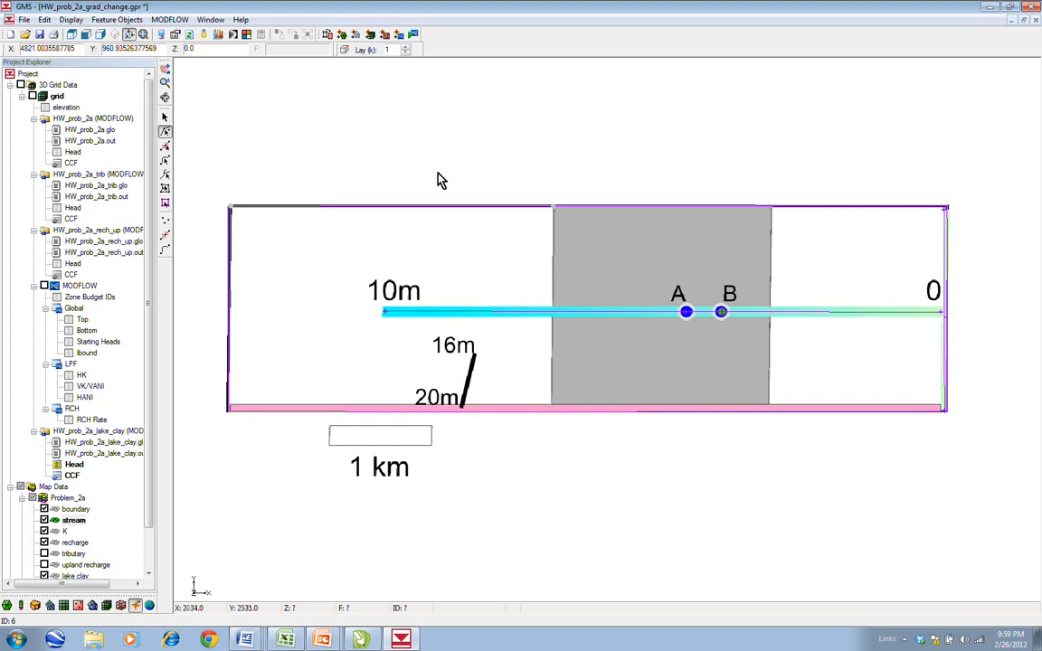
Map all applicable coverages to the model, and run MODFLOW with the changes saved and the solution read in
click(402, 35)
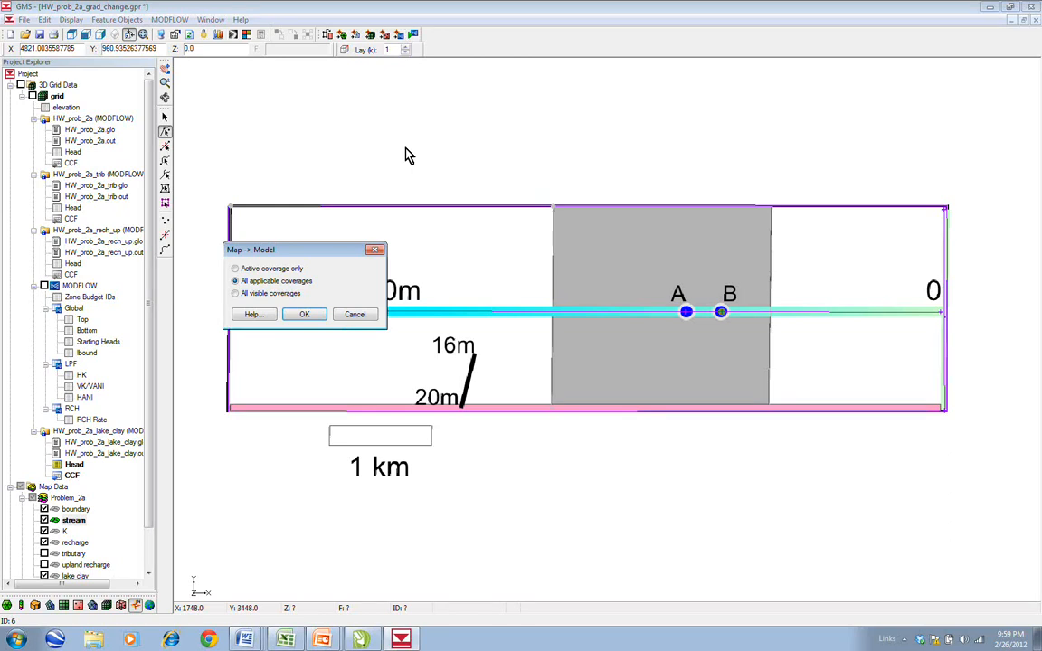
click(302, 317)
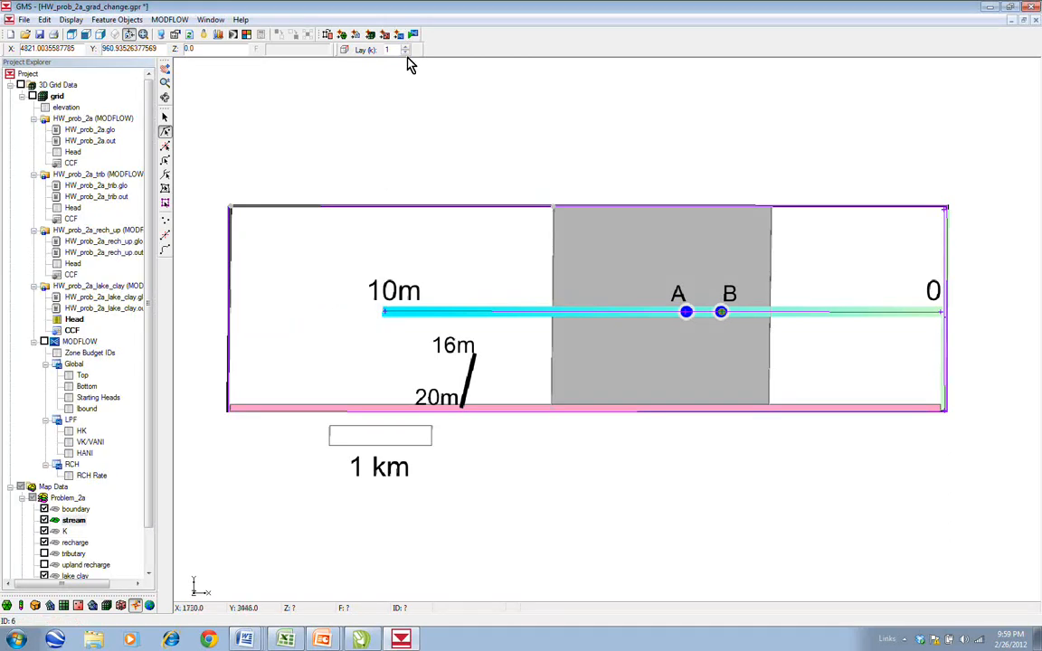
click(415, 38)
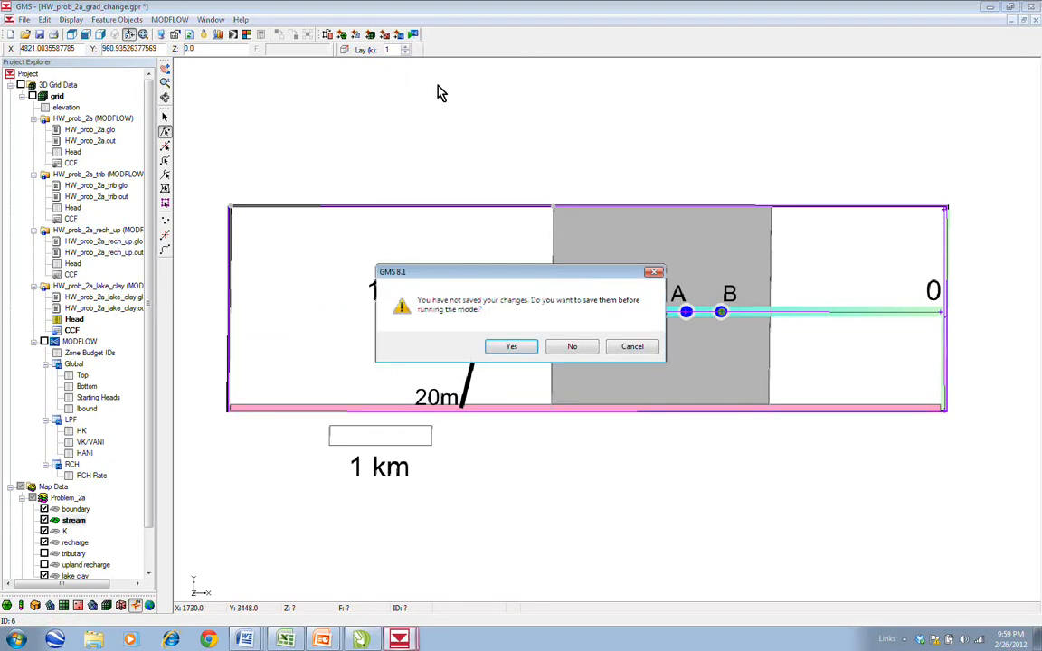
click(515, 347)
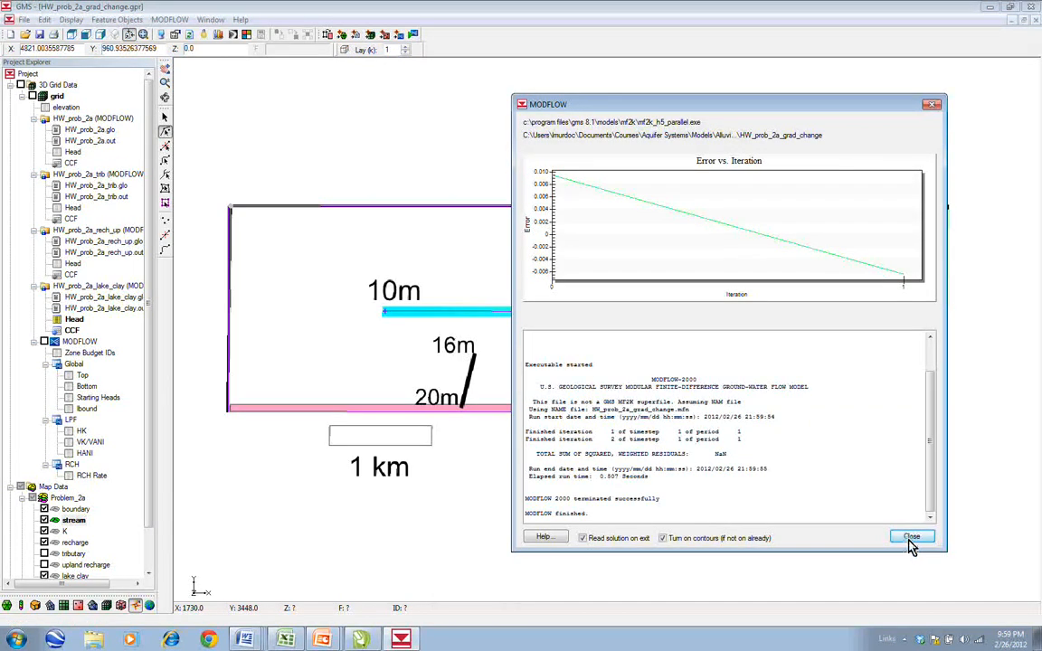
click(911, 540)
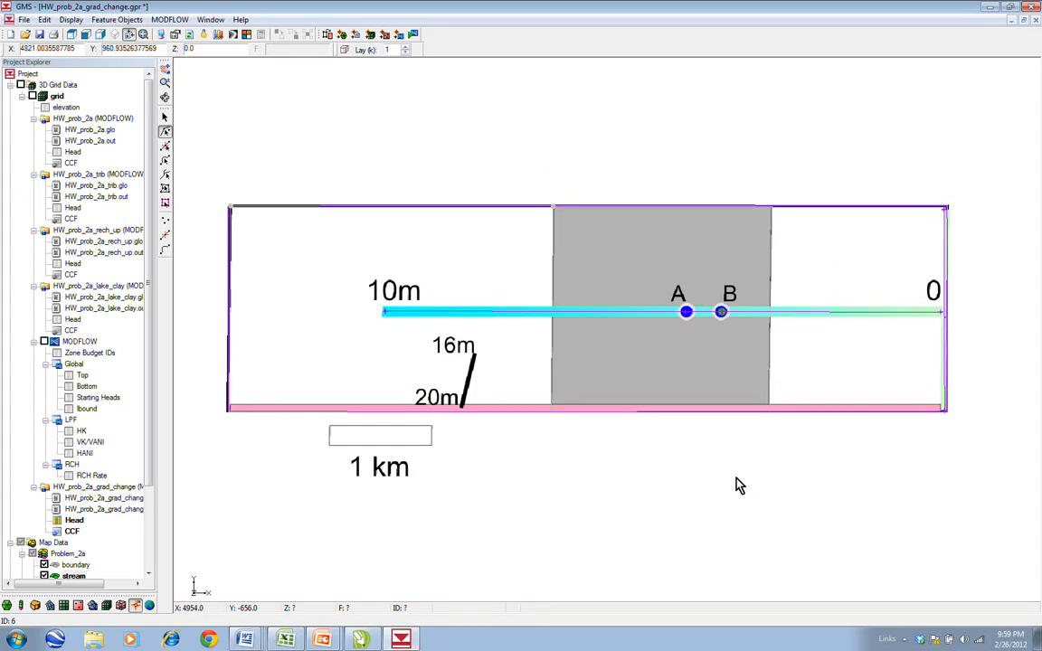
Show the 3D grid data again to display the head contours of the HW_prob_2a_grad_change solution
click(20, 85)
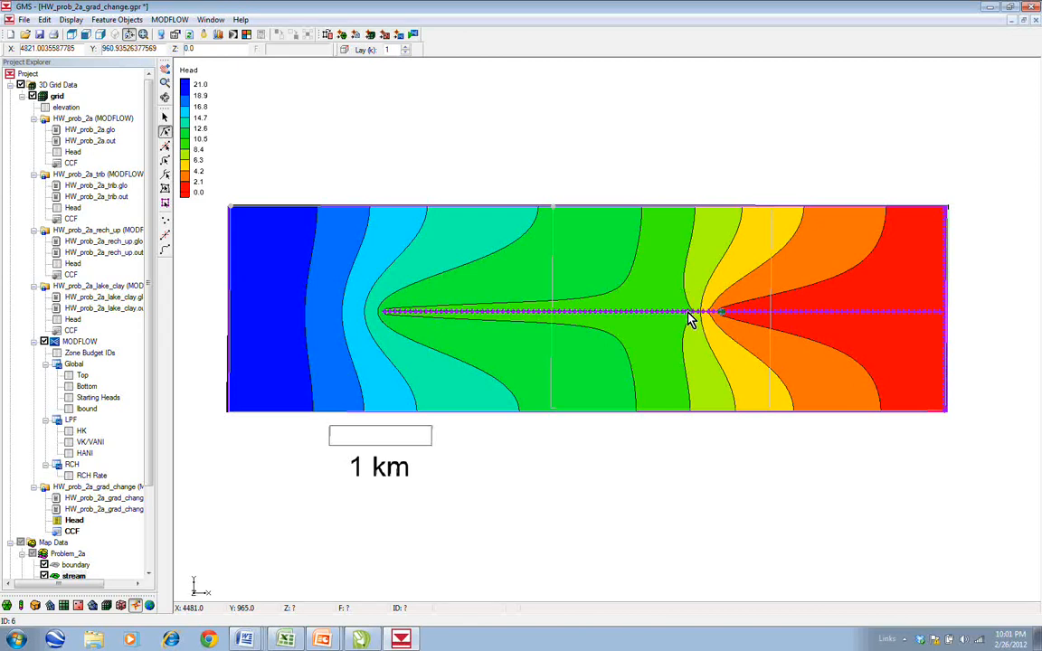
click(692, 336)
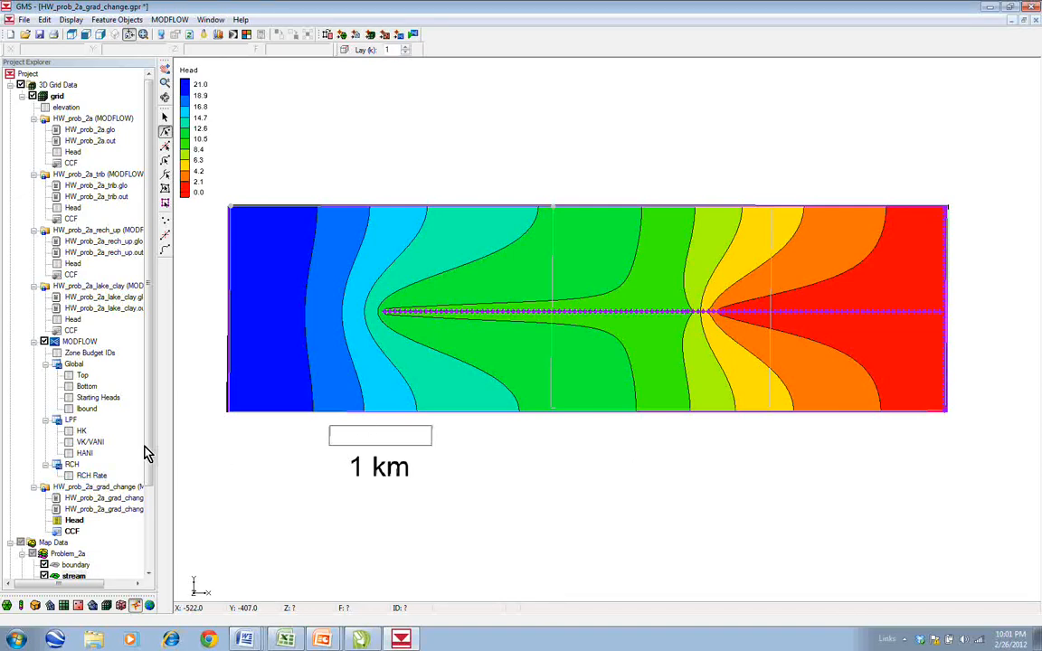
scroll(151, 452, down, 3)
scroll(153, 484, up, 3)
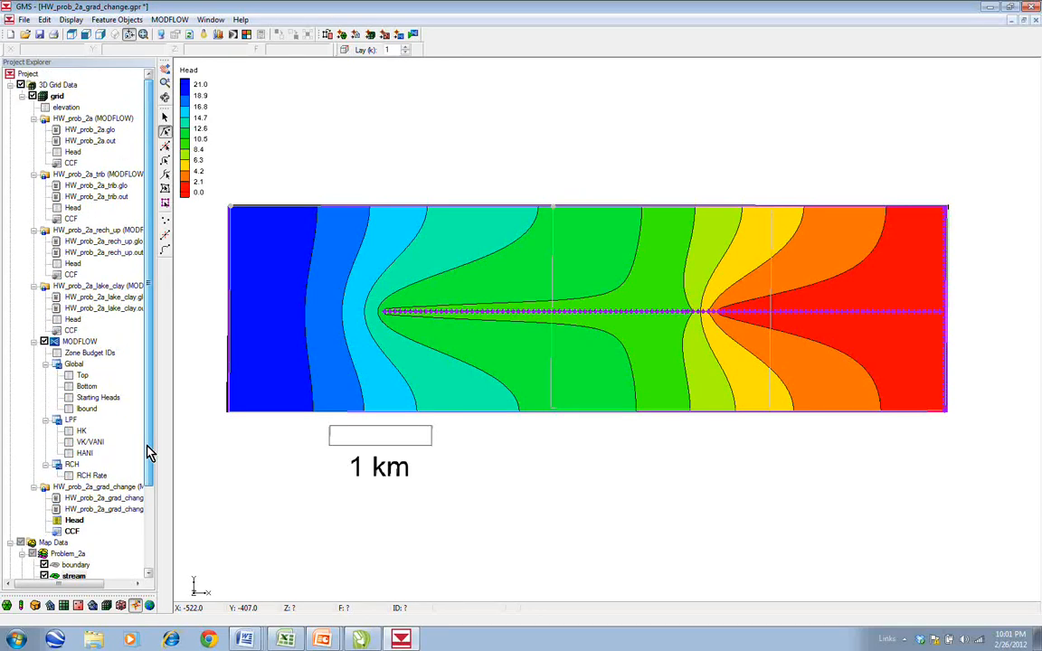
Compare the head contours of the lake clay, upland recharge, tributary and original HW_prob_2a solutions
click(74, 321)
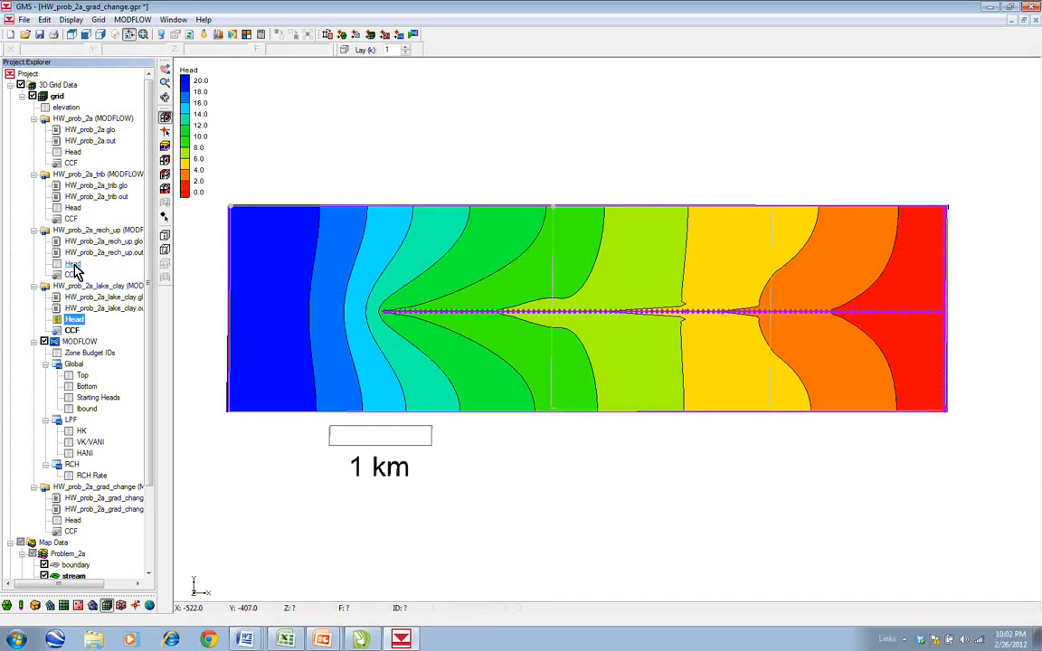
click(73, 264)
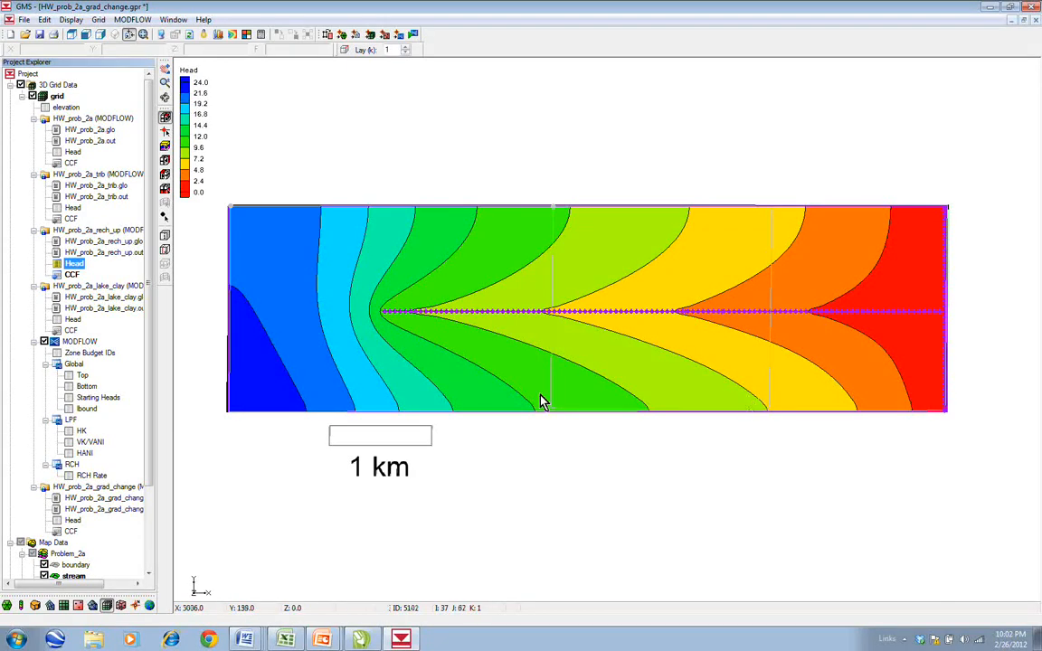
click(74, 207)
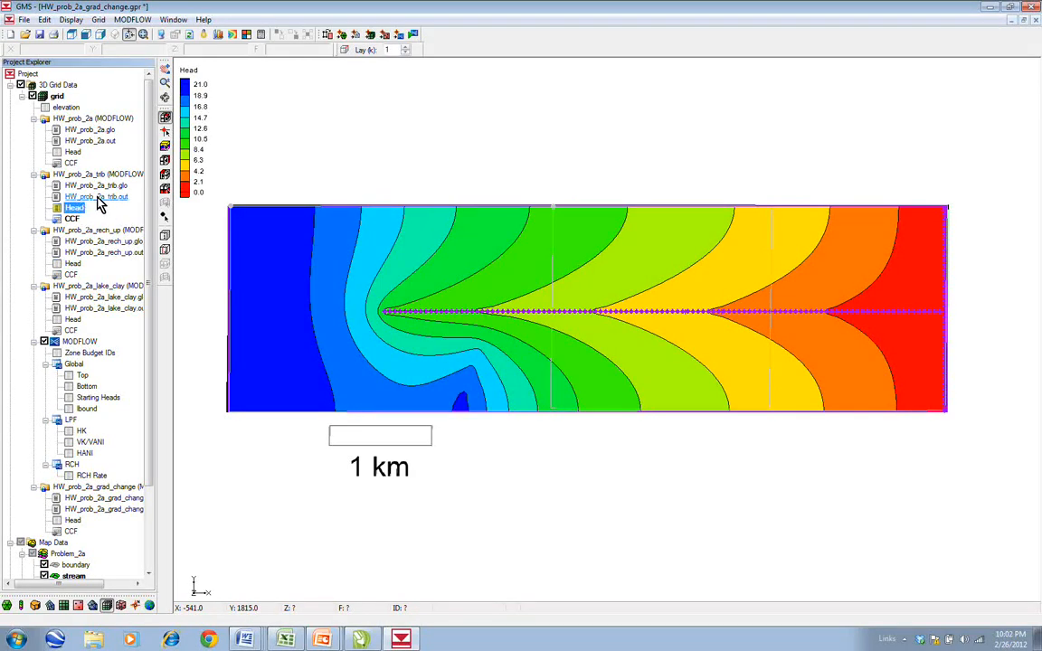
click(72, 151)
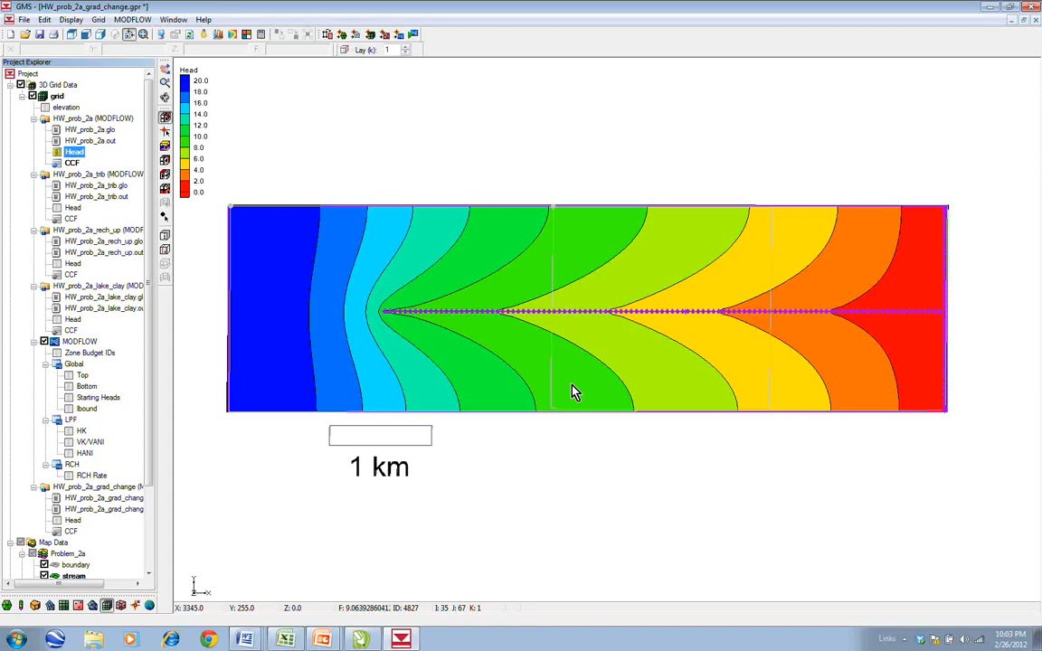
click(16, 640)
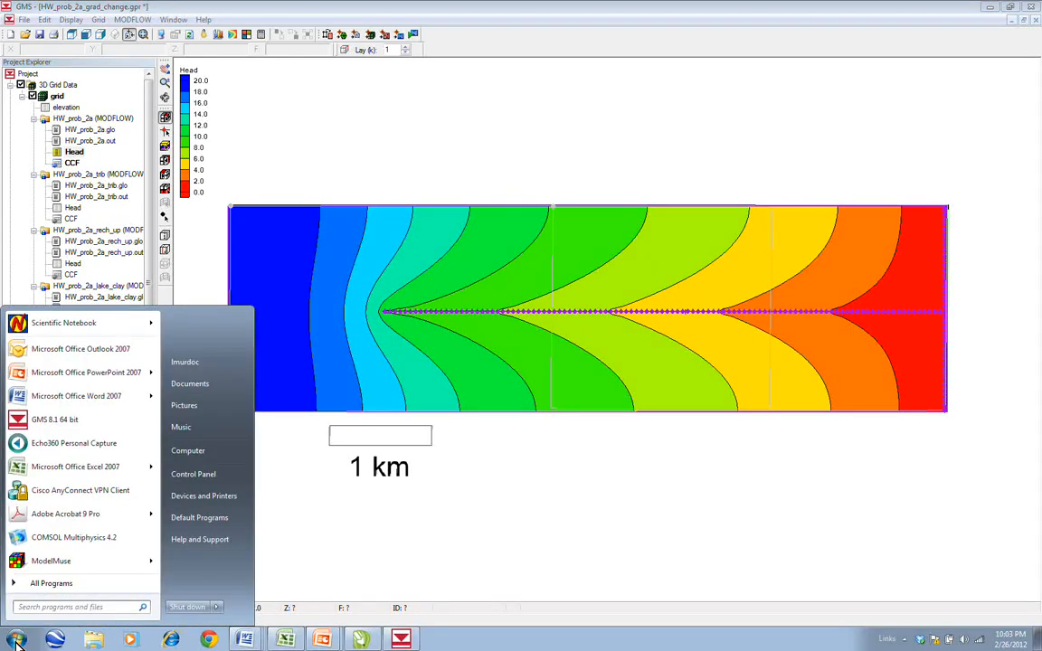
click(79, 450)
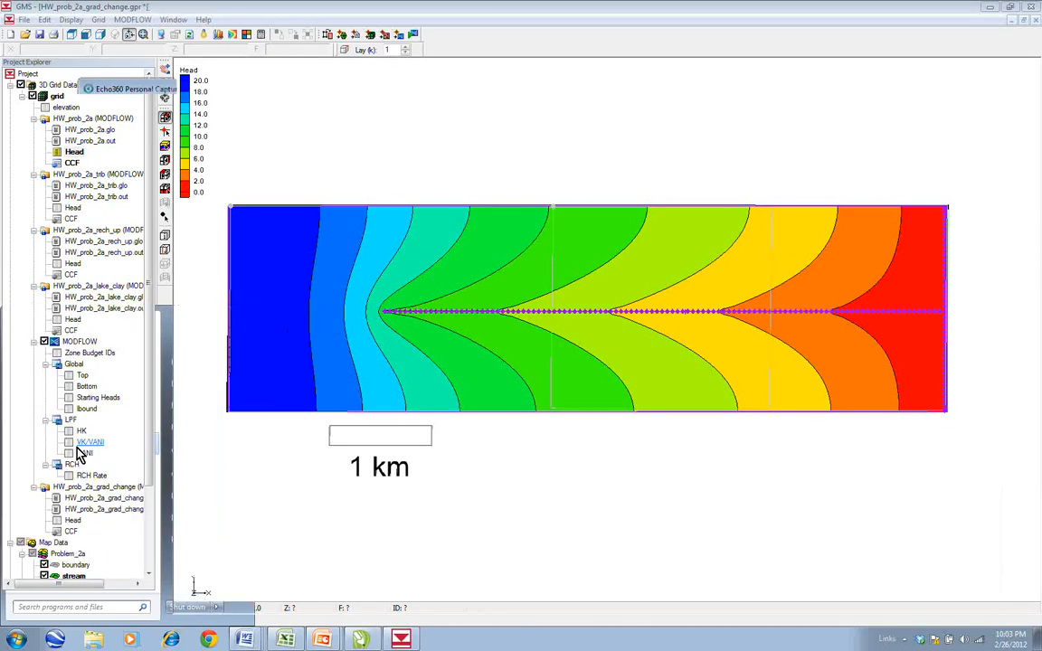